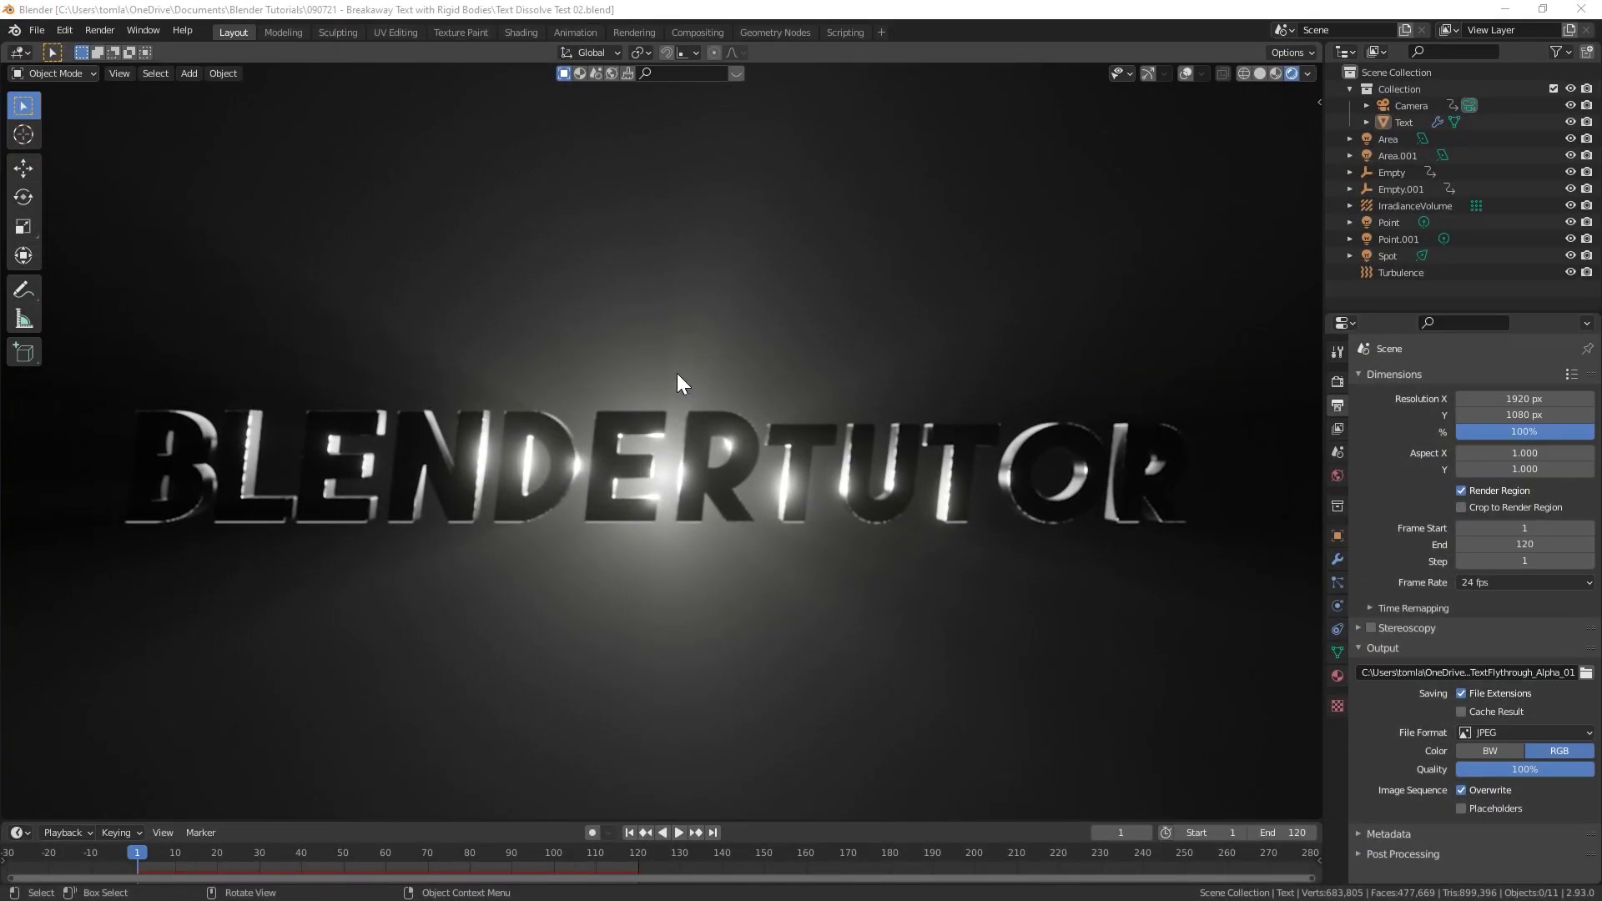
# - Switch the viewport from Rendered preview to Solid shading and bring up the File menu
pyautogui.click(1260, 74)
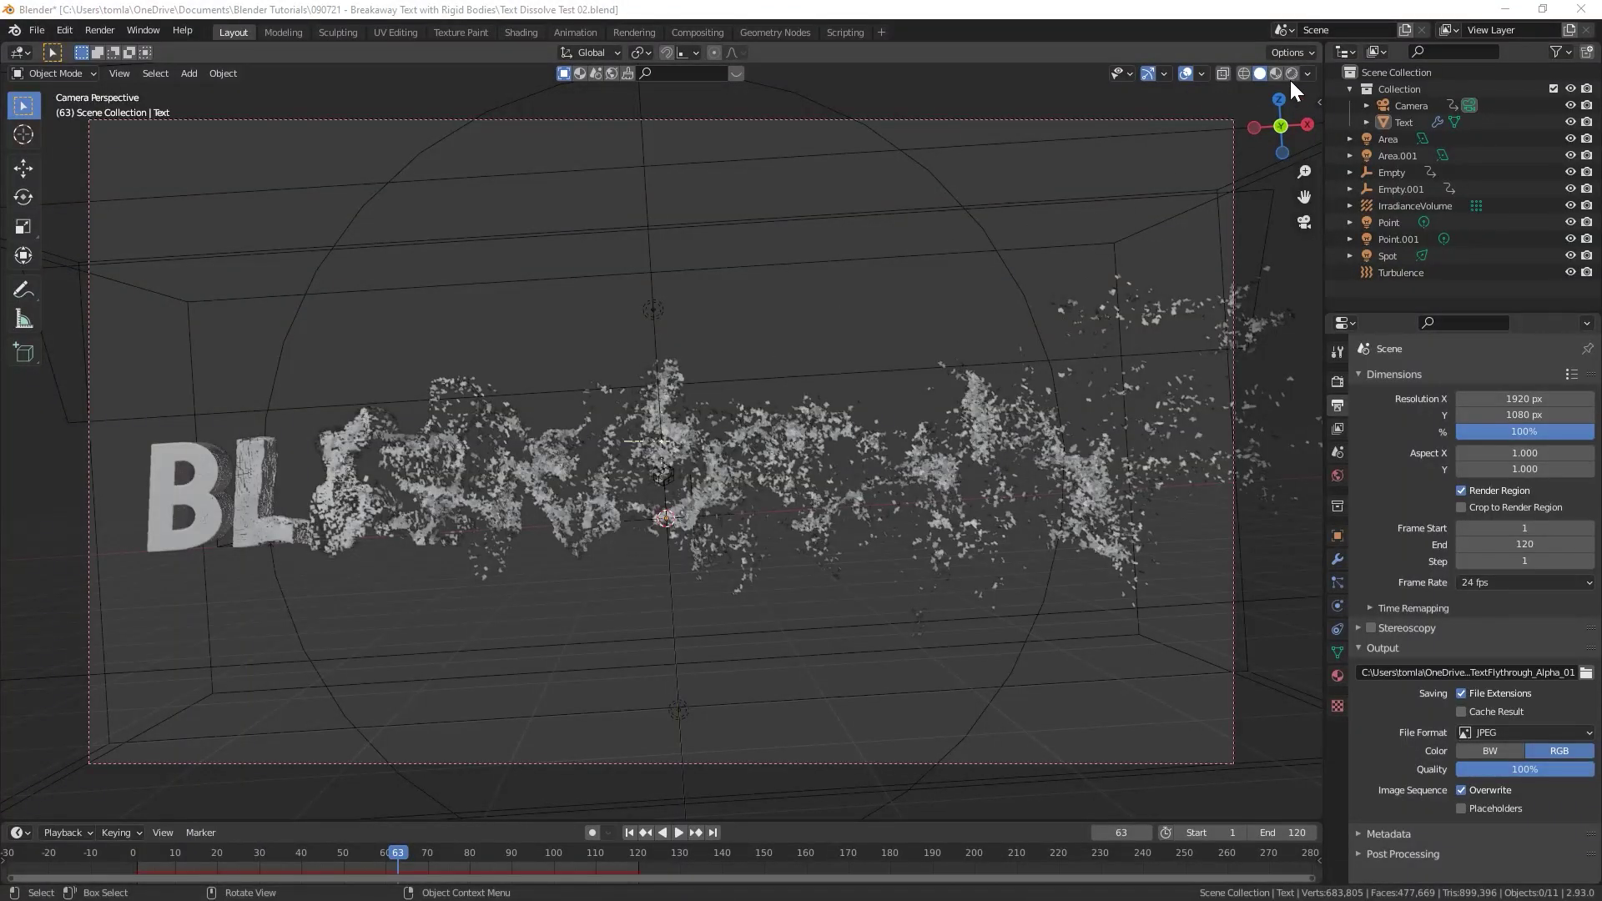
pyautogui.click(37, 30)
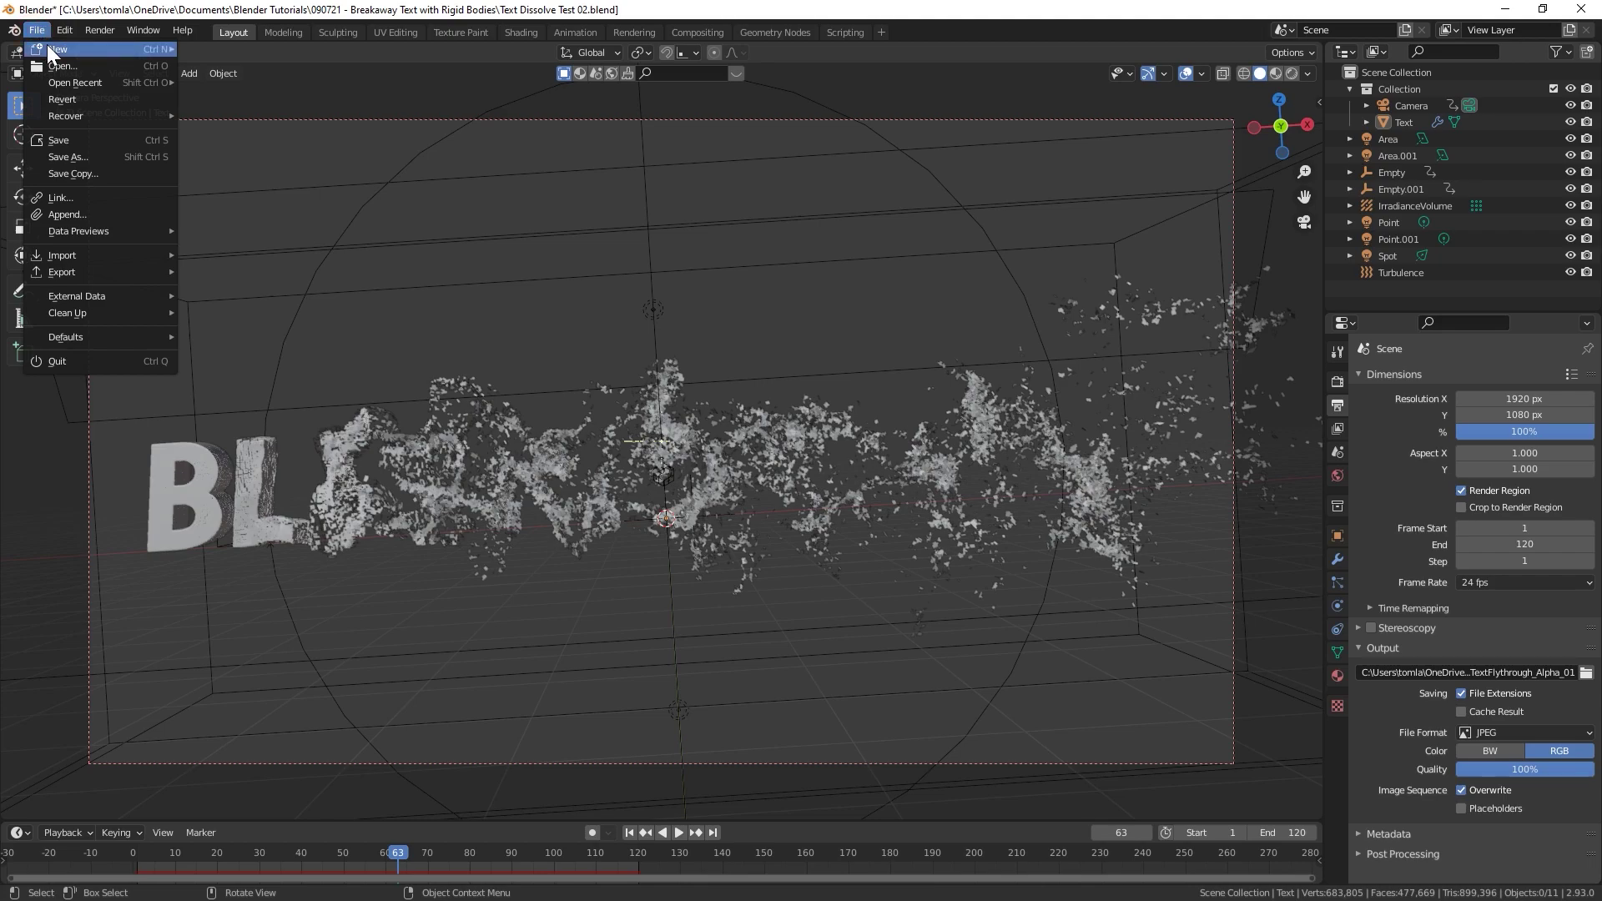
# - Start a new General scene, delete the default cube and light, and hide the camera
pyautogui.moveTo(50, 49)
pyautogui.click(227, 47)
pyautogui.click(789, 495)
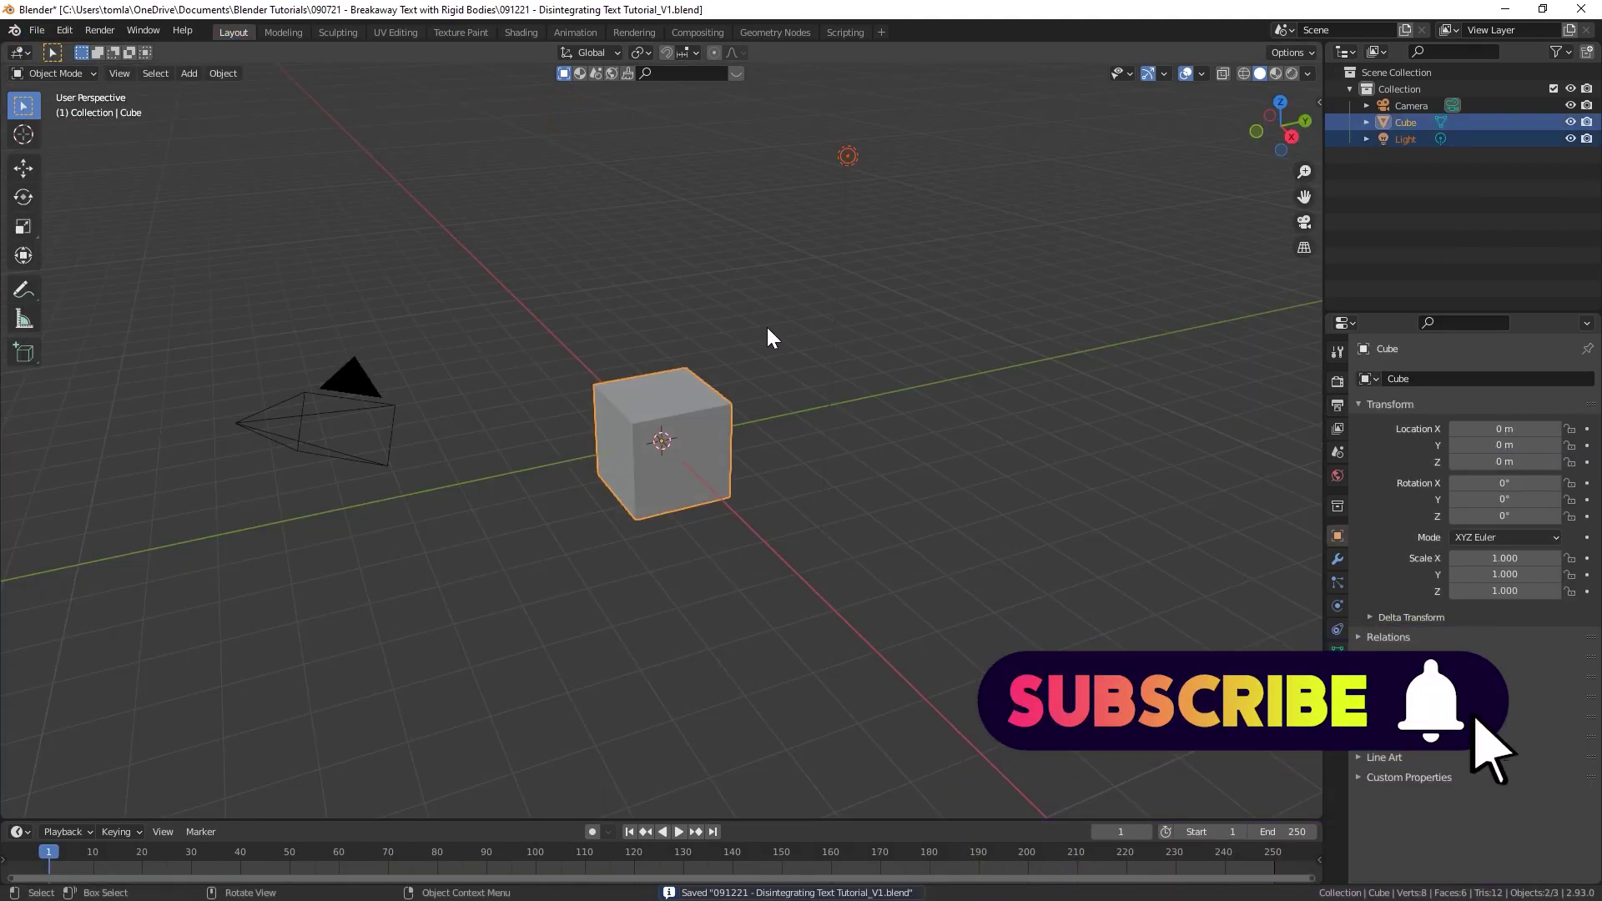
pyautogui.press('x')
pyautogui.click(766, 326)
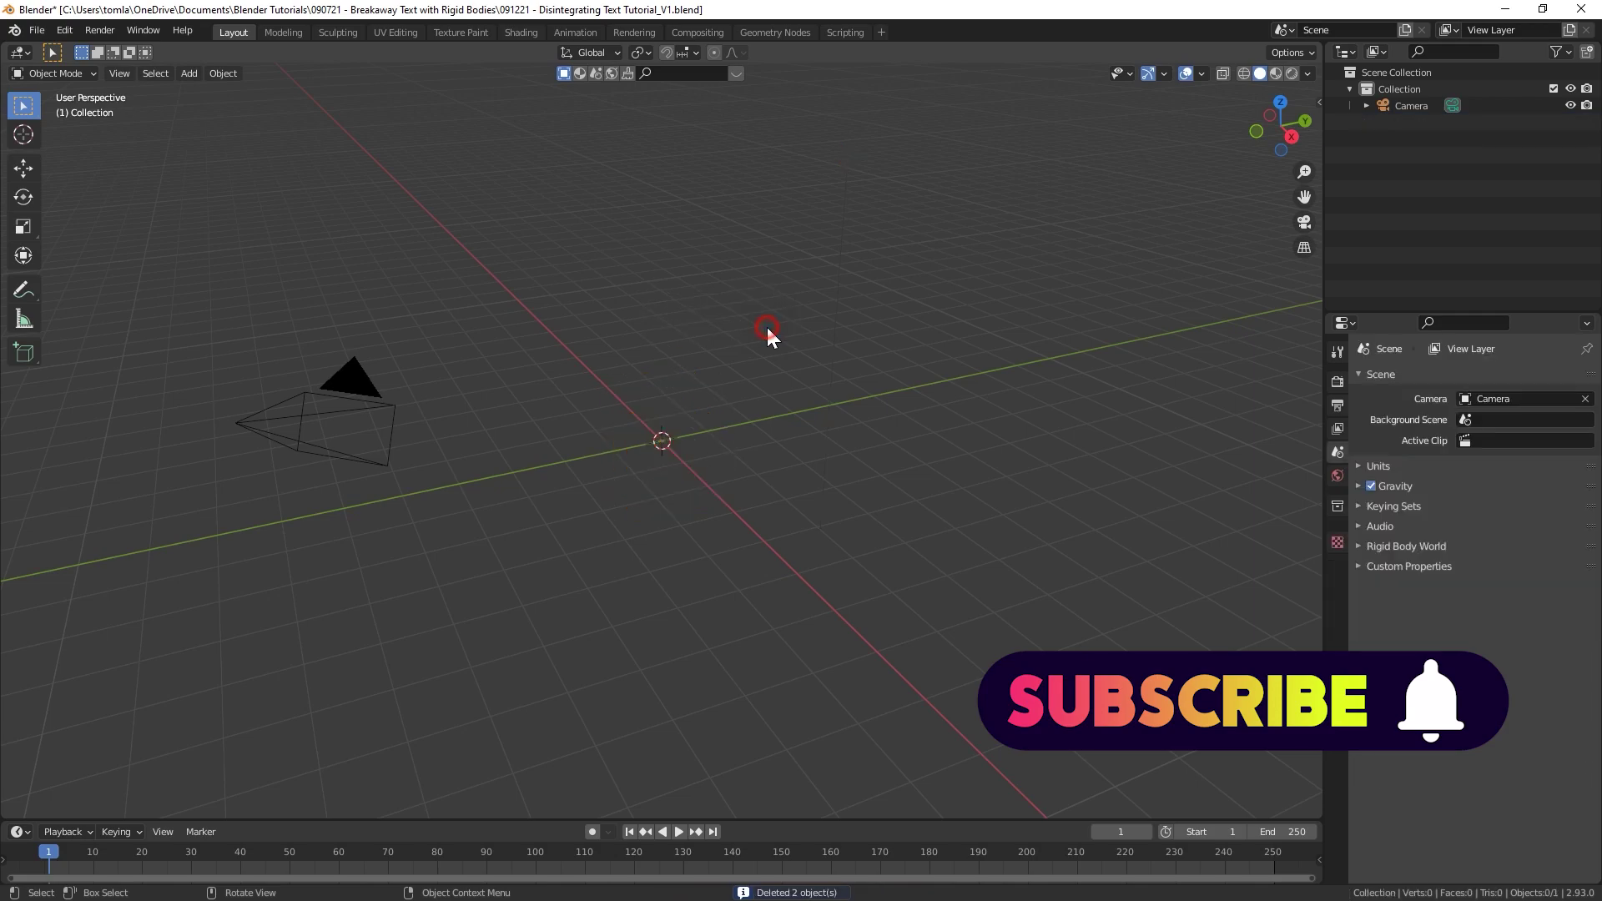
pyautogui.click(352, 403)
pyautogui.press('h')
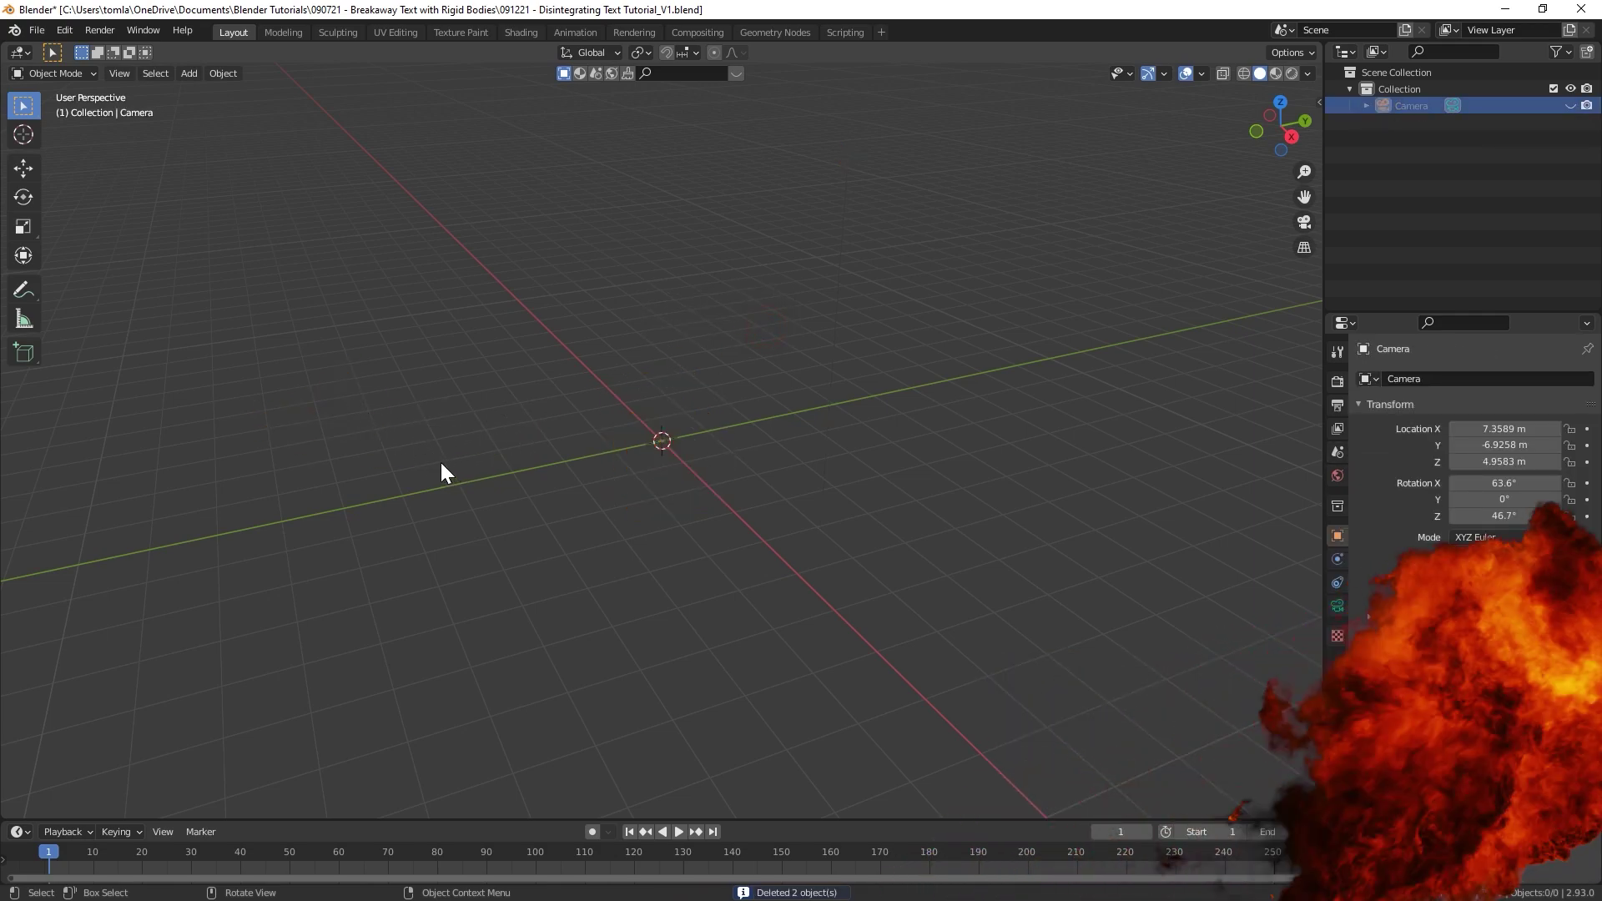
pyautogui.press('KP_1')
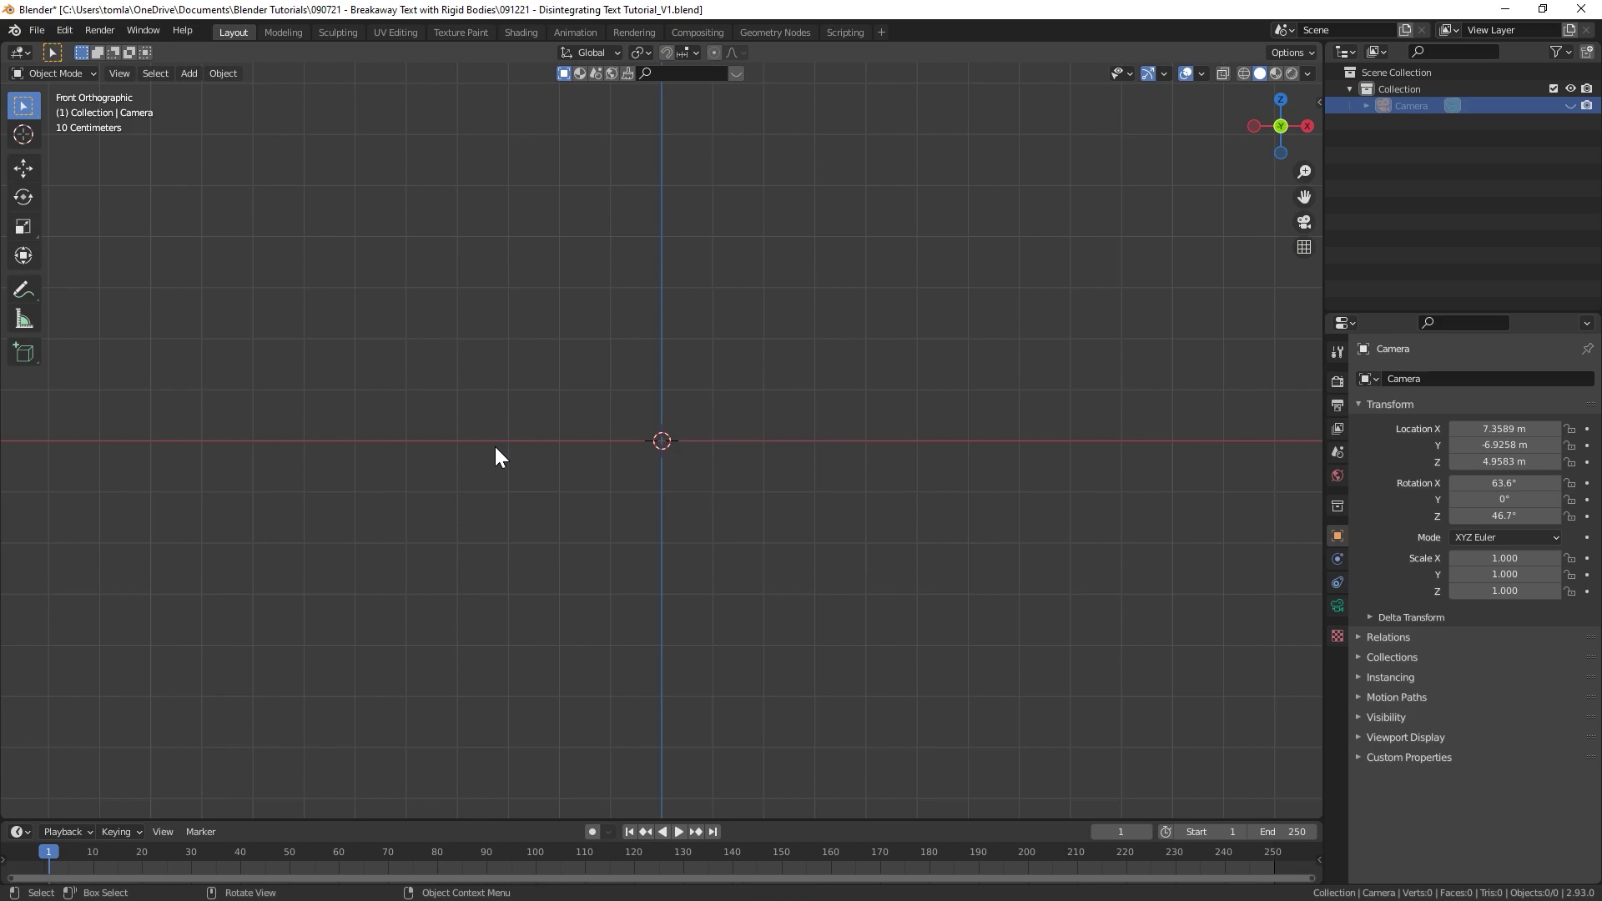
pyautogui.moveTo(690, 421); pyautogui.dragTo(720, 364, button='middle')
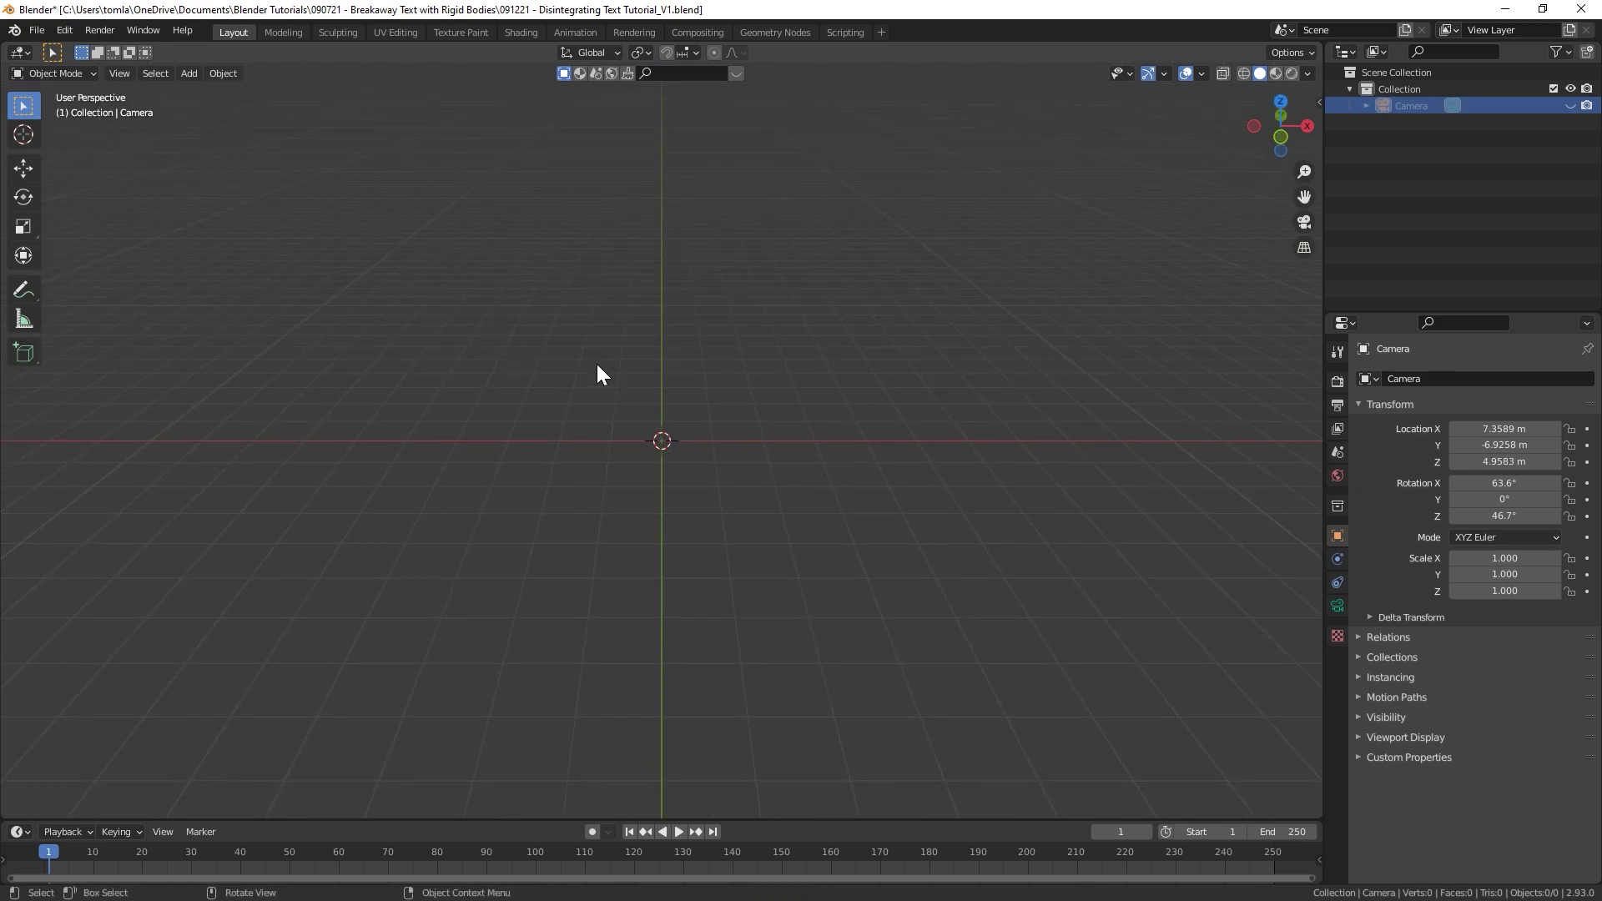
# - Add a Text object and rotate it 90° on X so it stands upright
pyautogui.hotkey('shift', 'a')
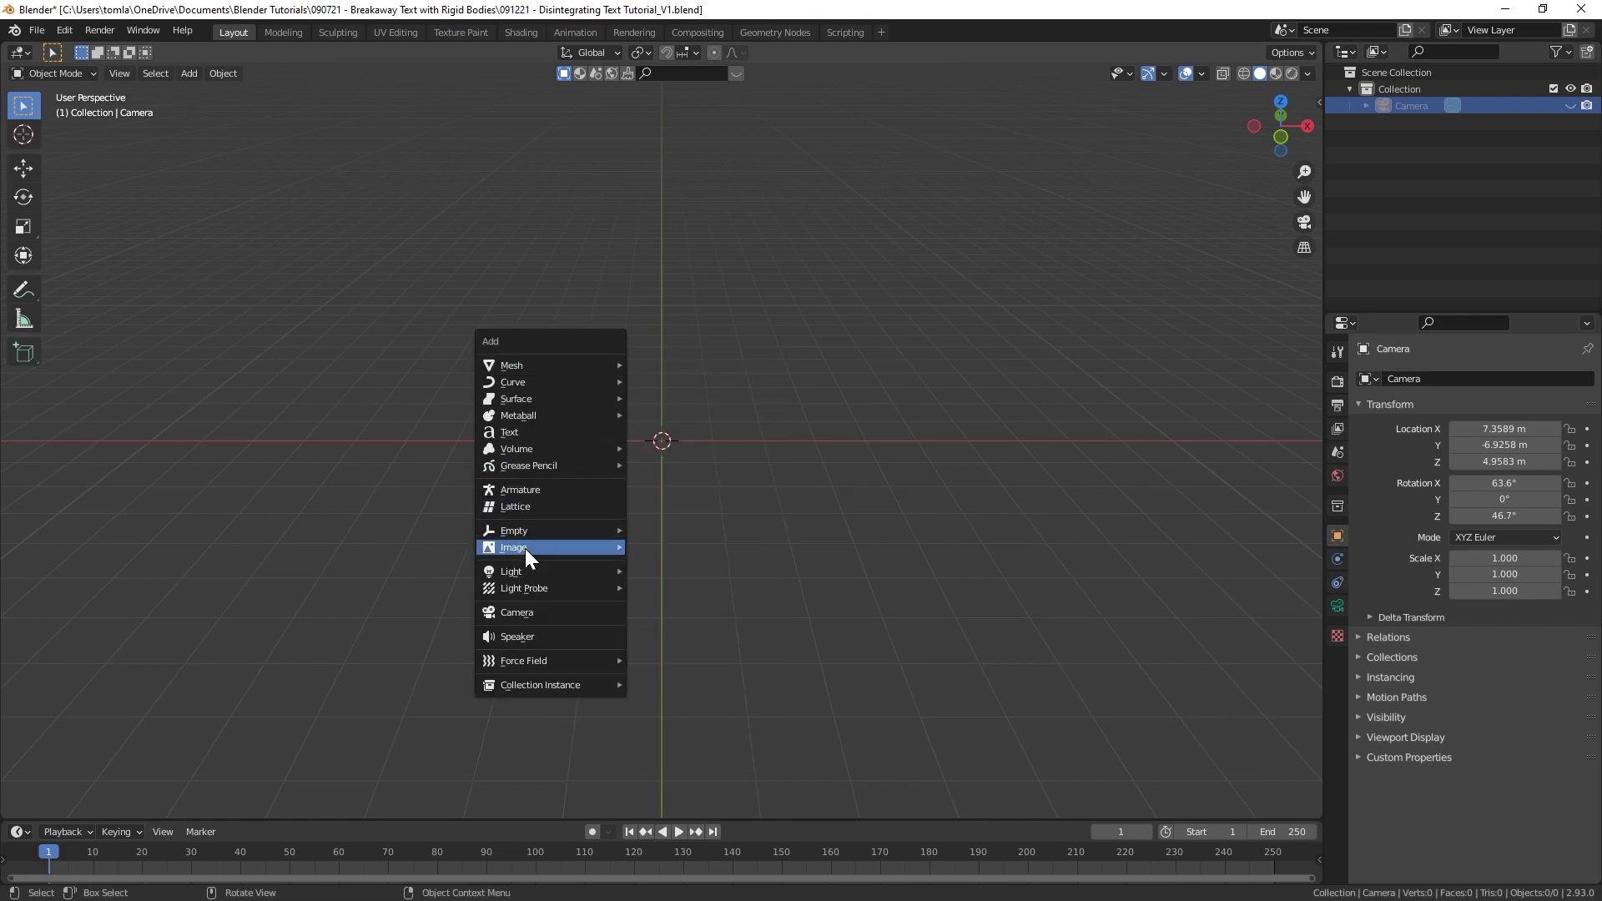
pyautogui.click(509, 432)
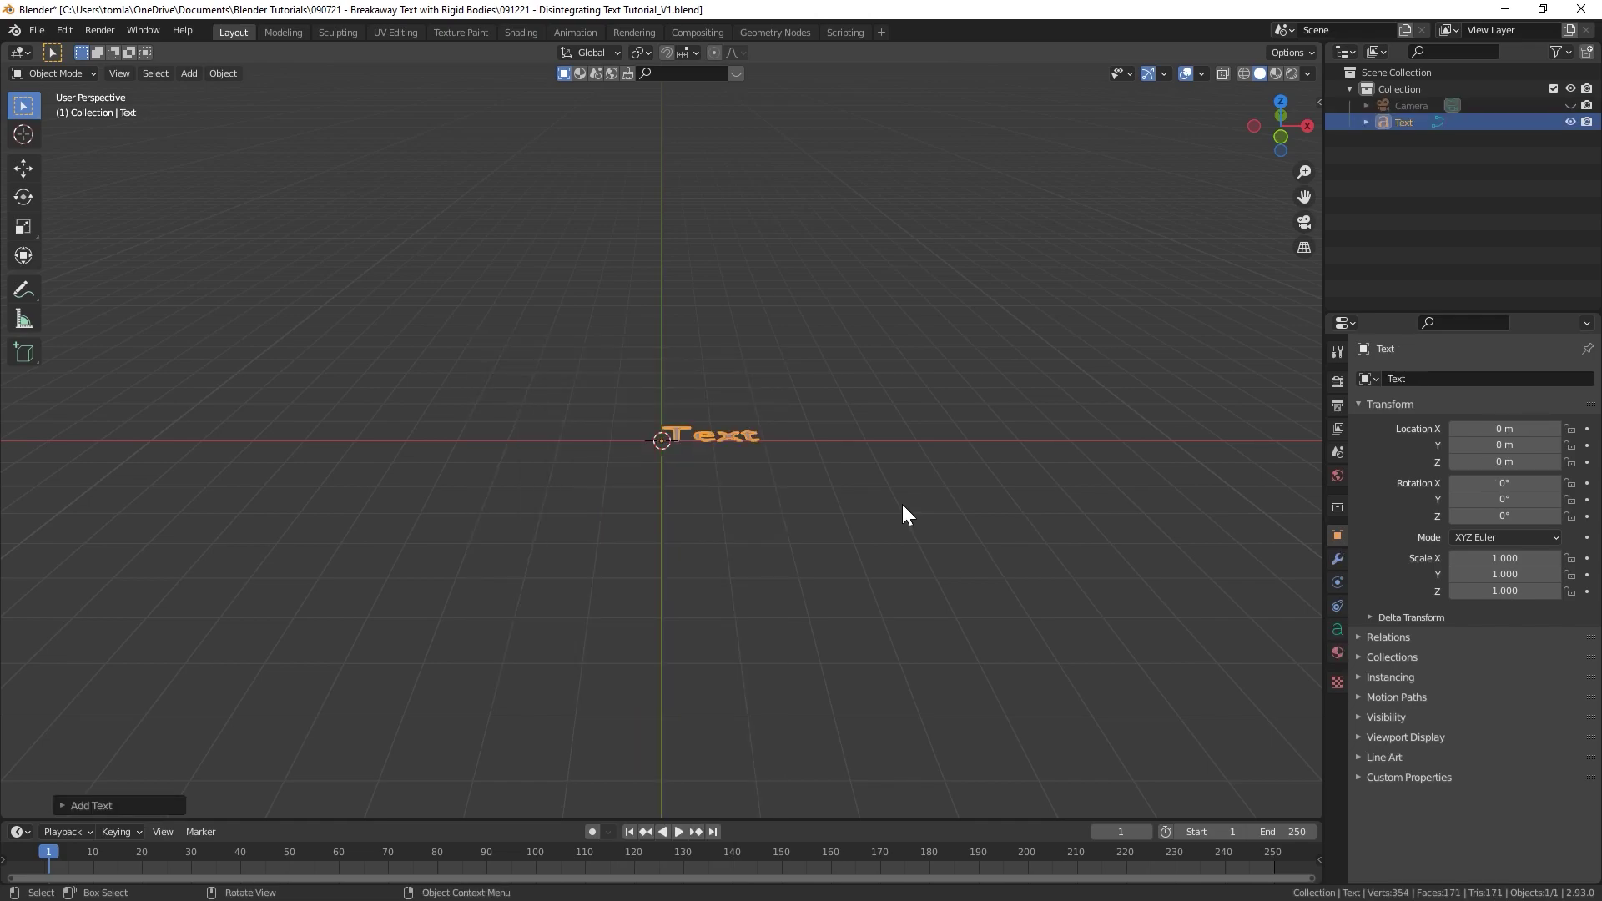
pyautogui.write('r')
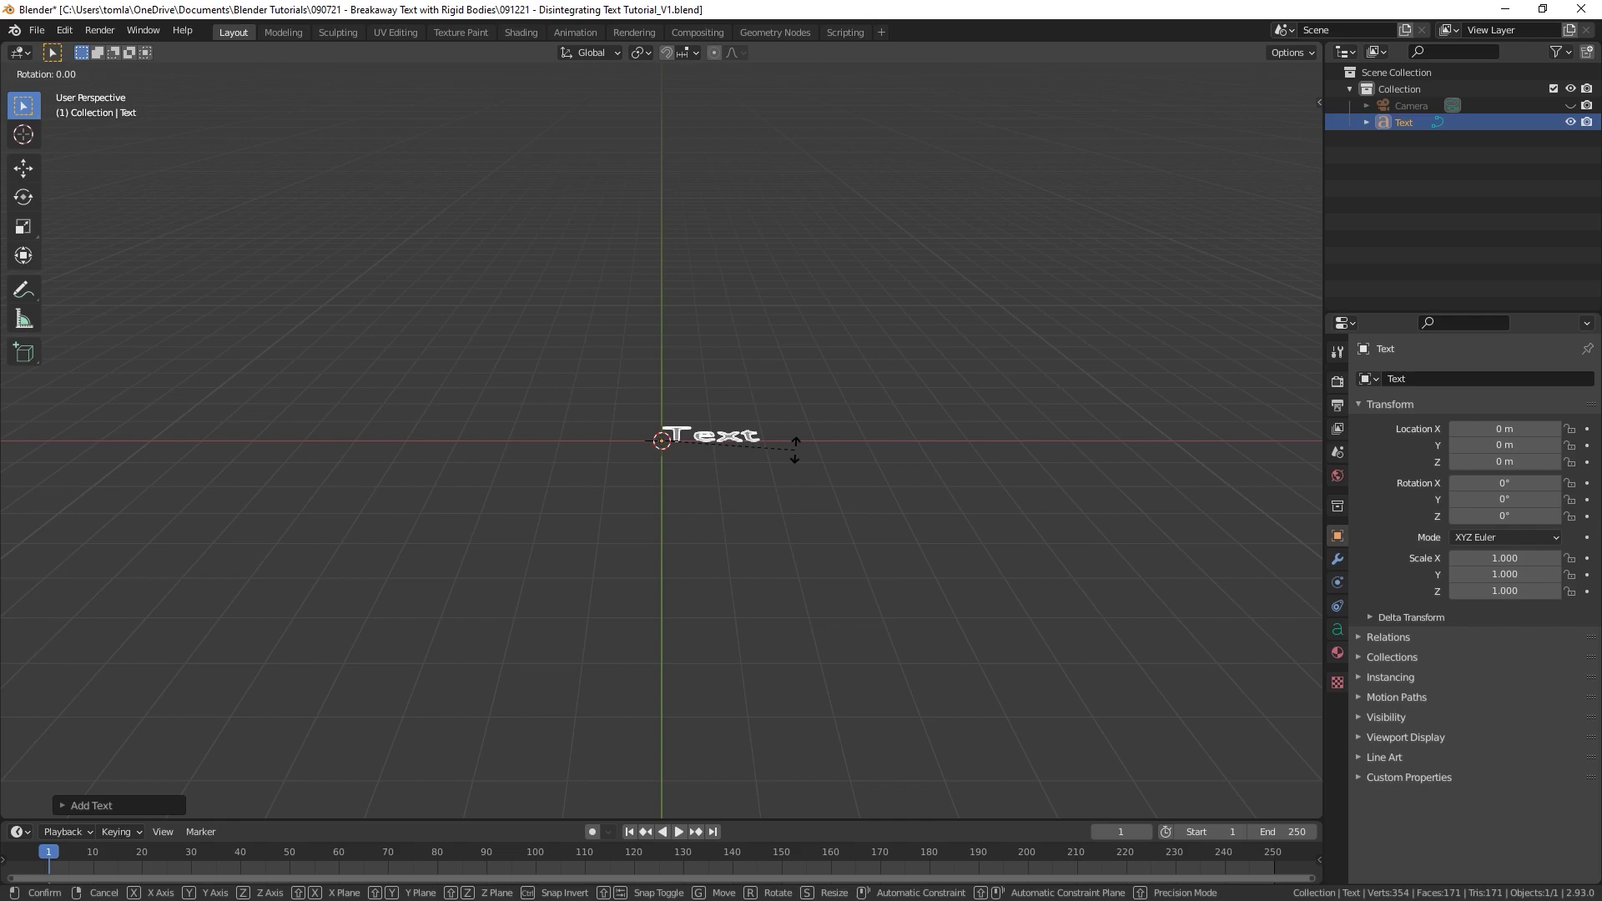
pyautogui.write('x90')
pyautogui.press('Return')
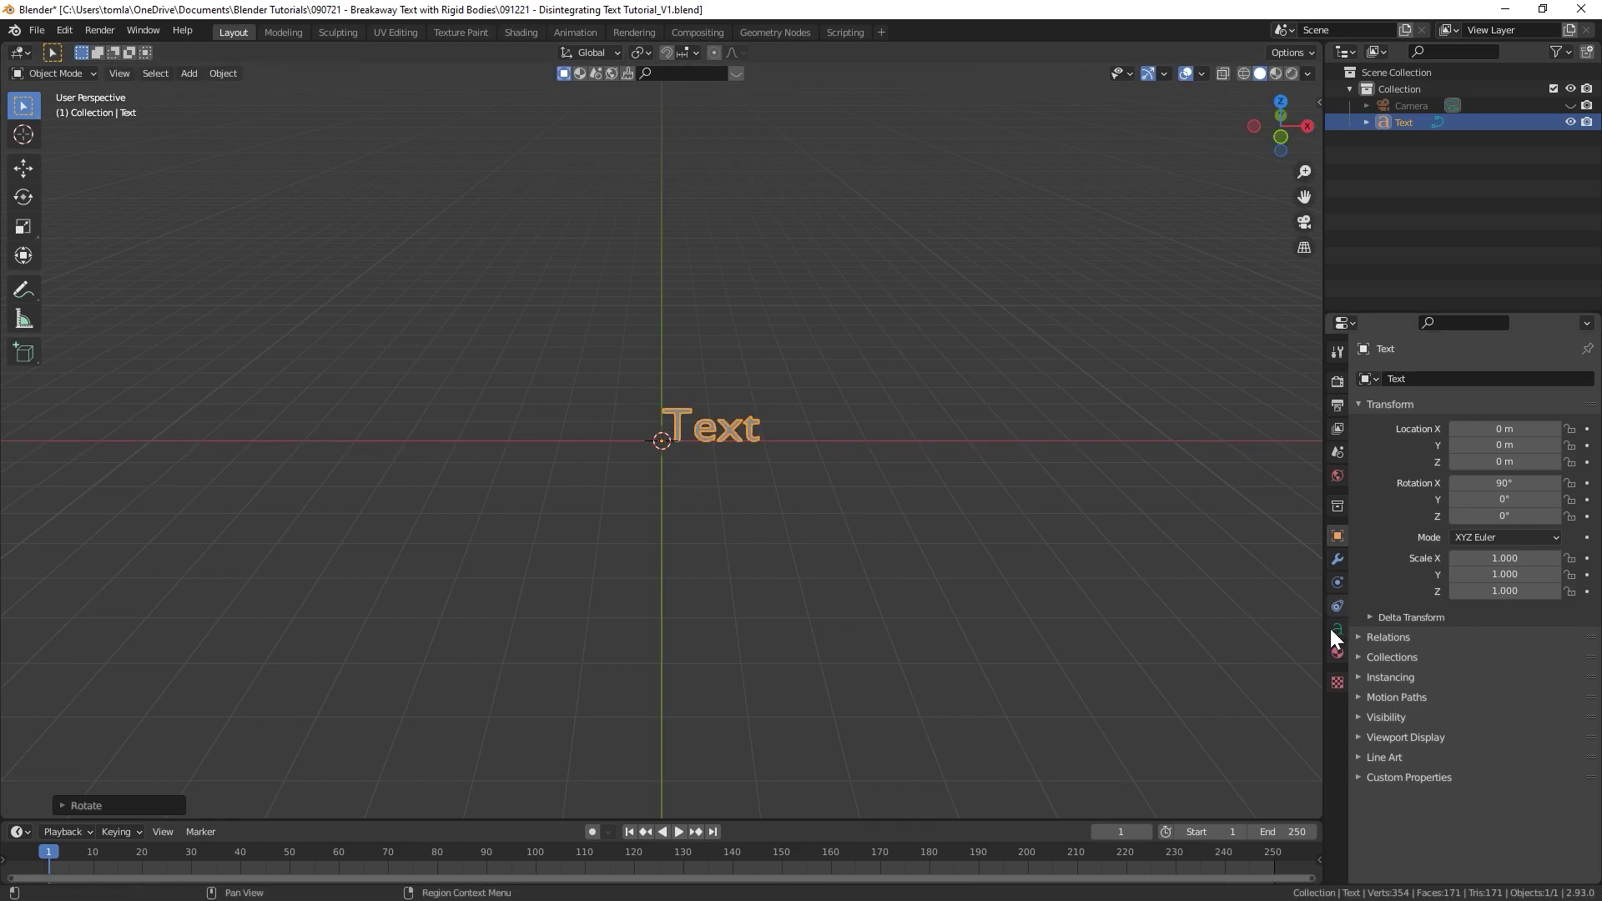
# - Set the text's horizontal alignment to Center
pyautogui.click(1338, 628)
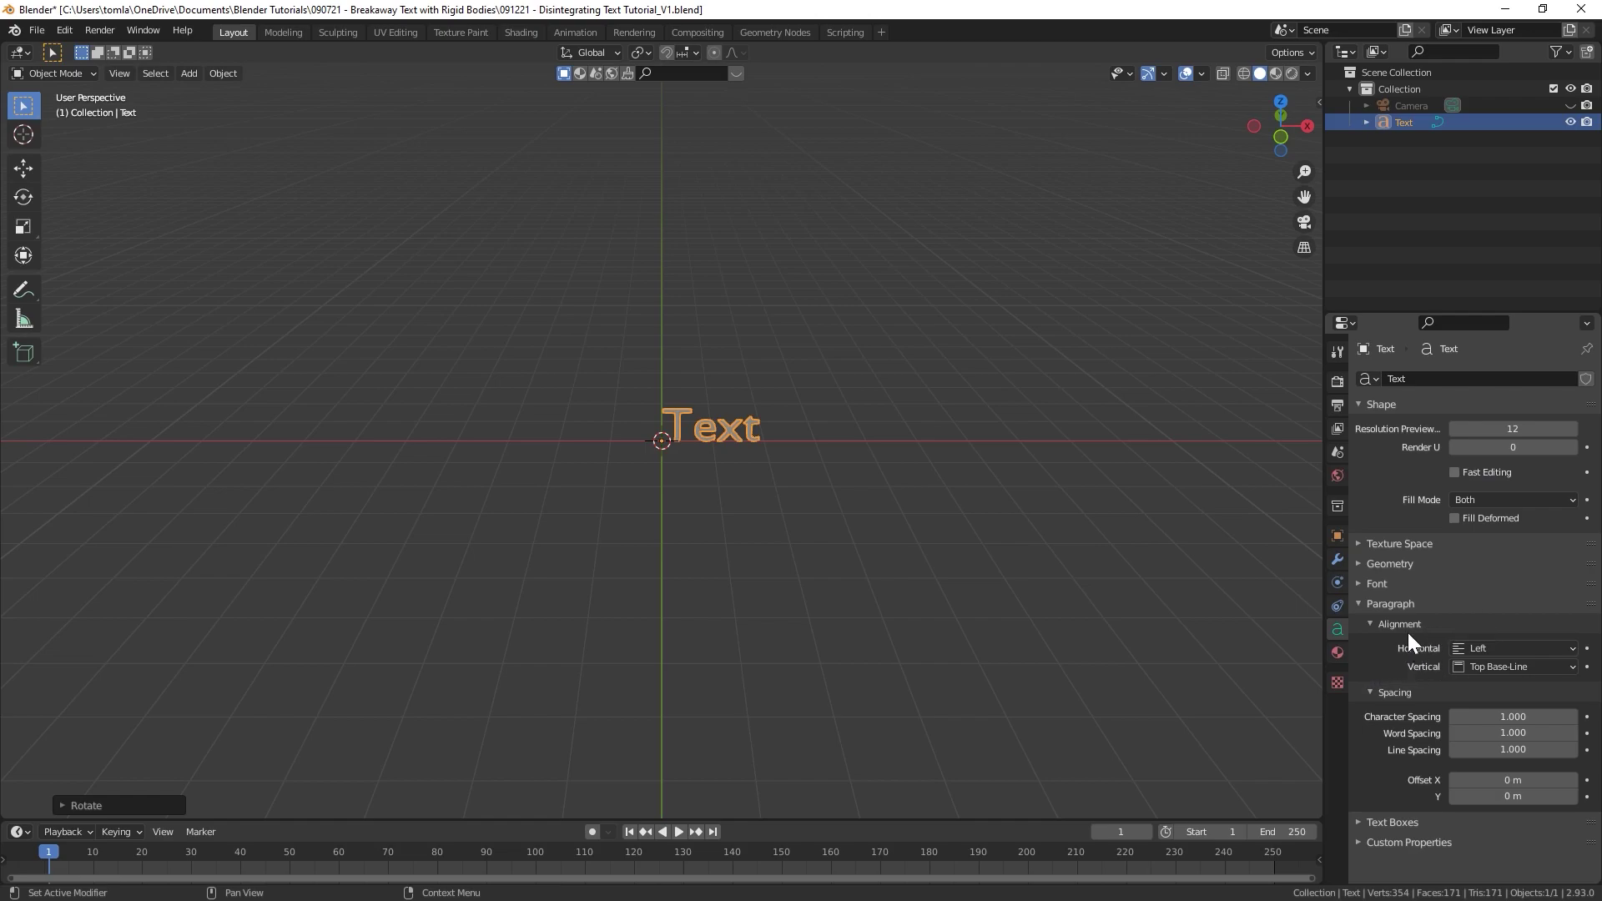
pyautogui.click(1479, 651)
pyautogui.click(1480, 683)
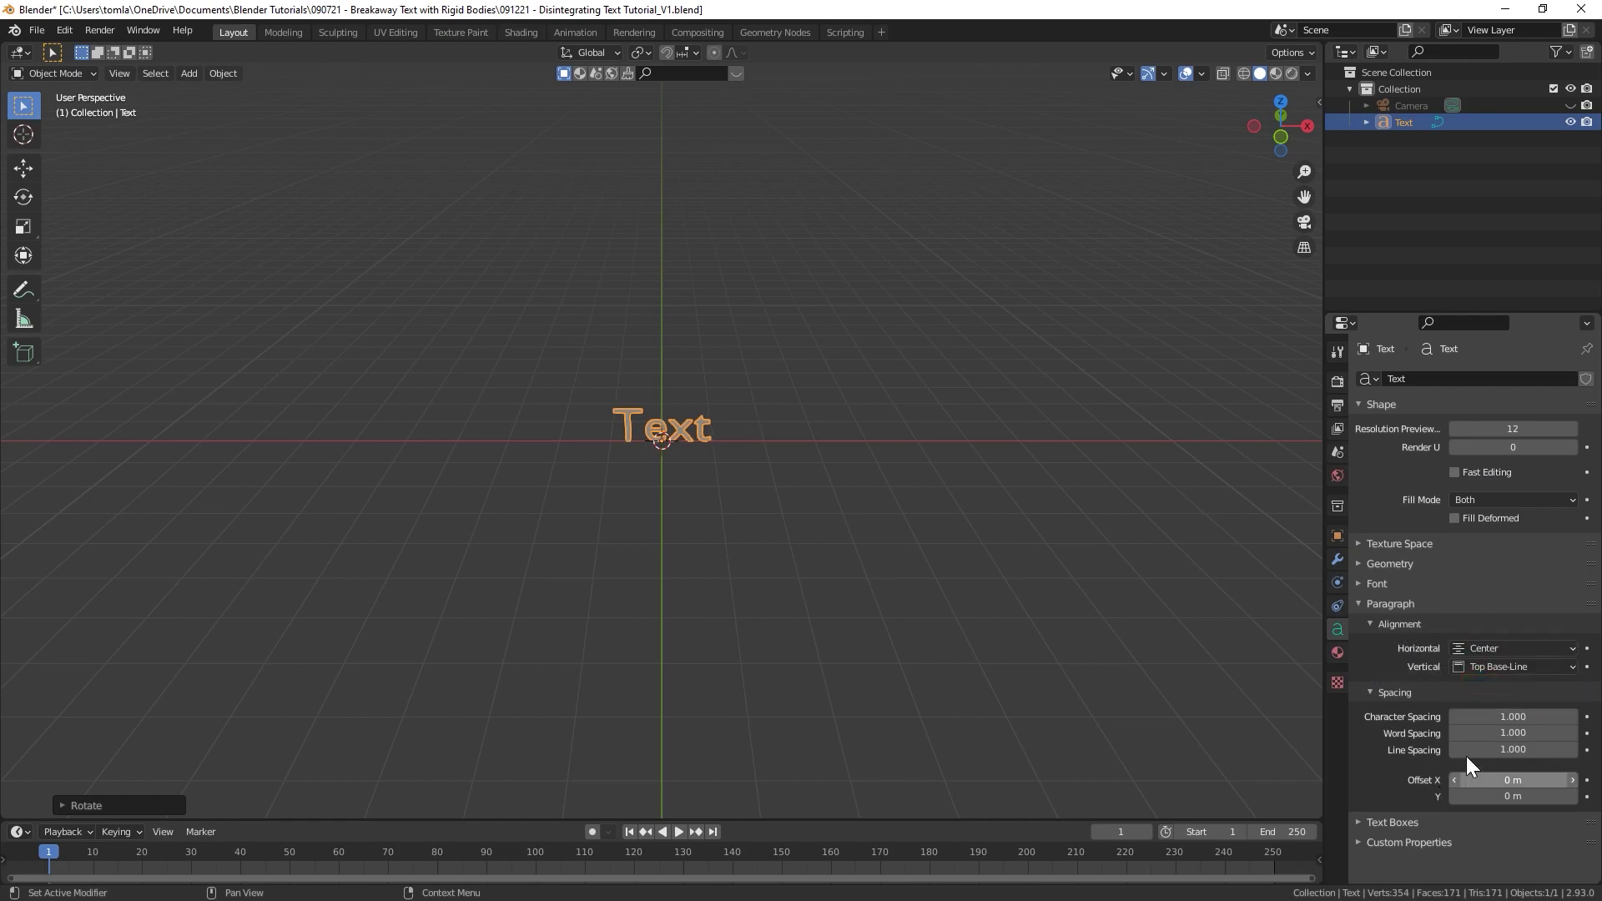
pyautogui.click(1360, 583)
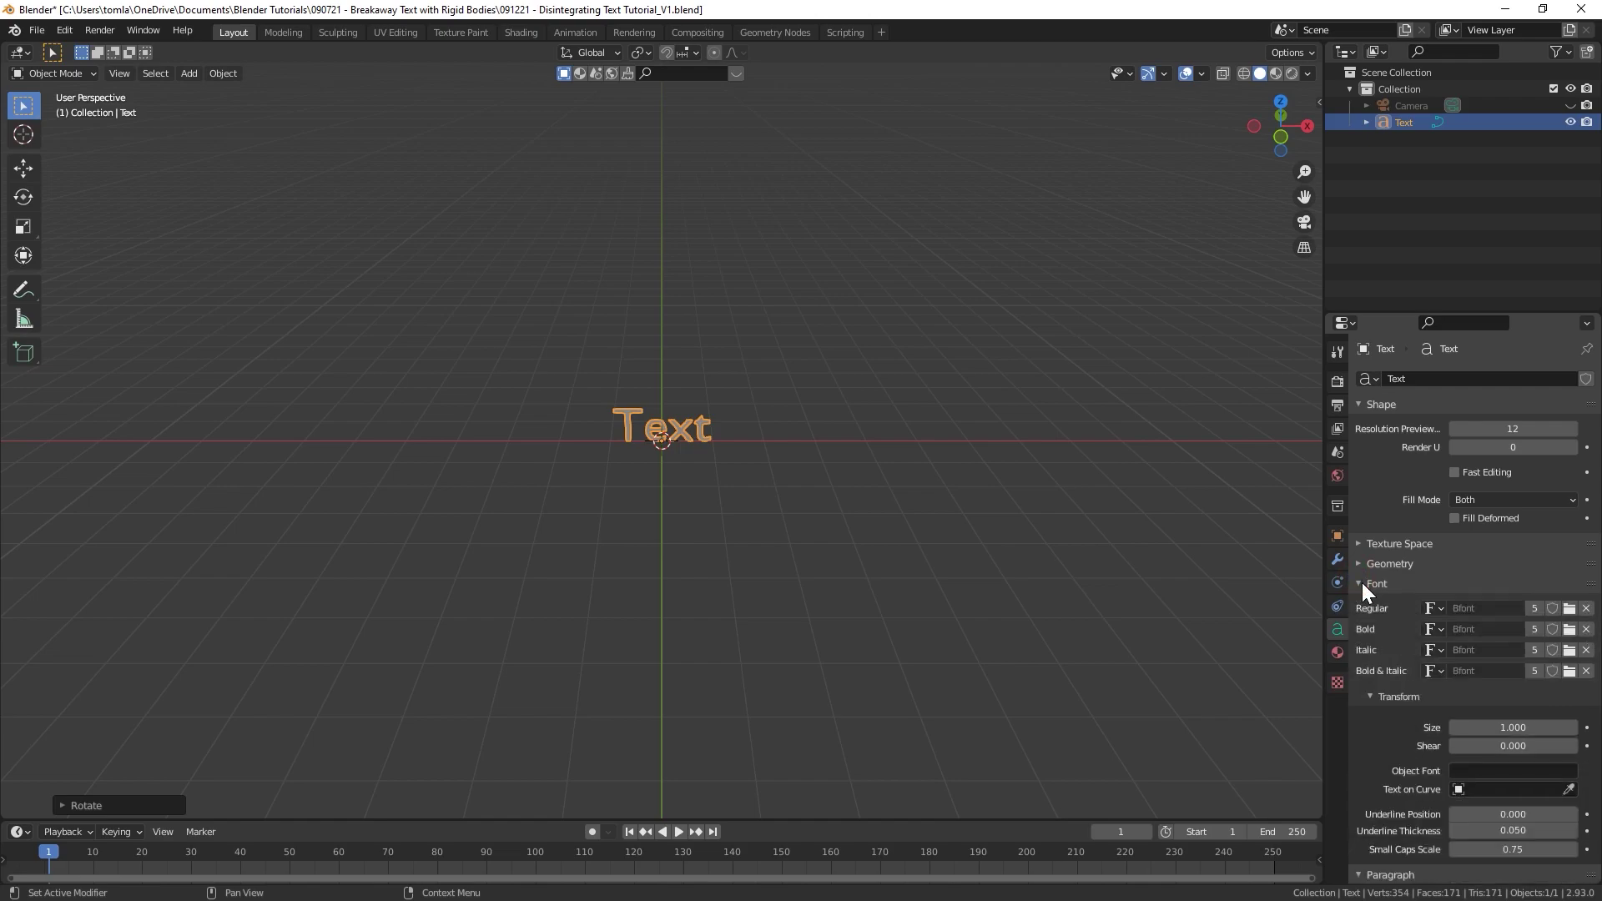
# - Load the BIG JOHN.otf font and set the text Size to 3
pyautogui.click(1567, 609)
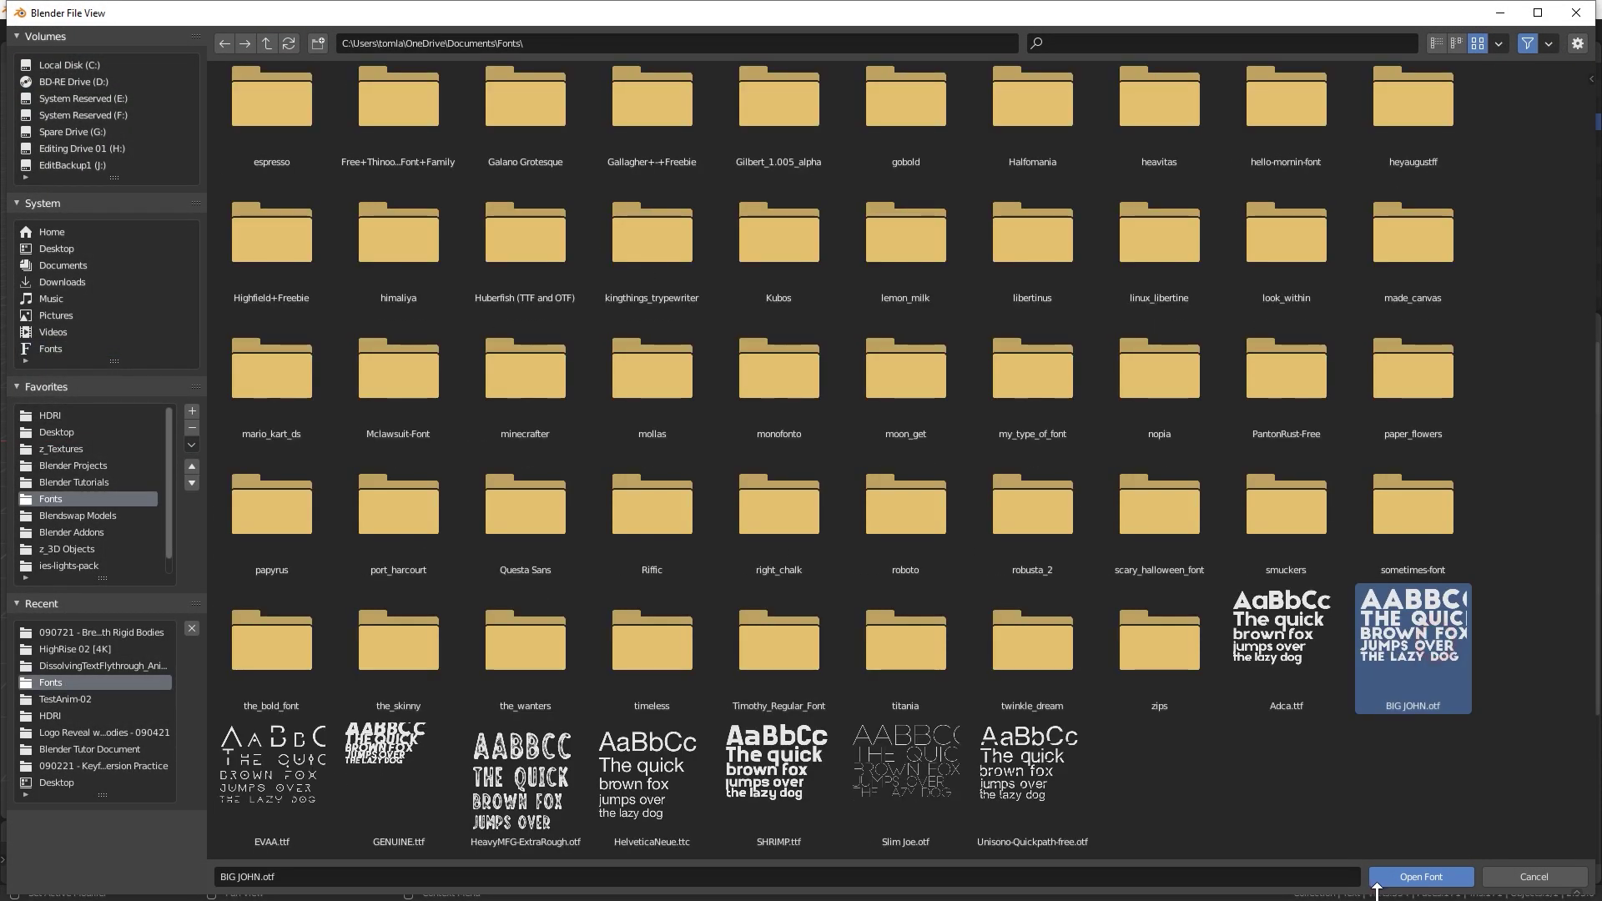
pyautogui.click(1415, 874)
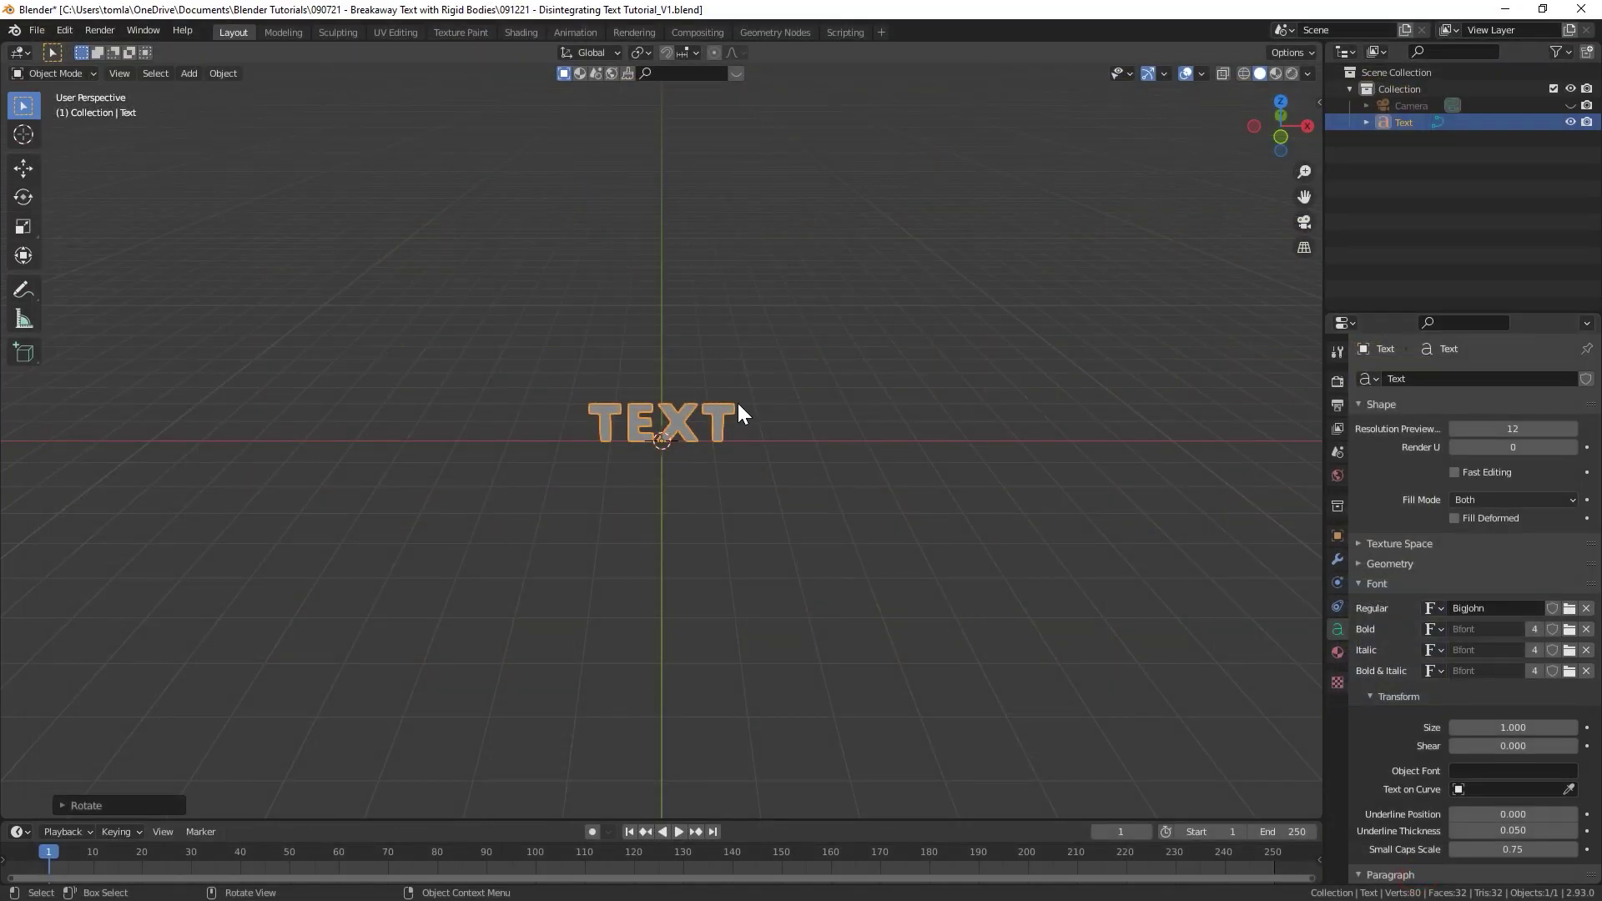
pyautogui.scroll(5, 669, 437)
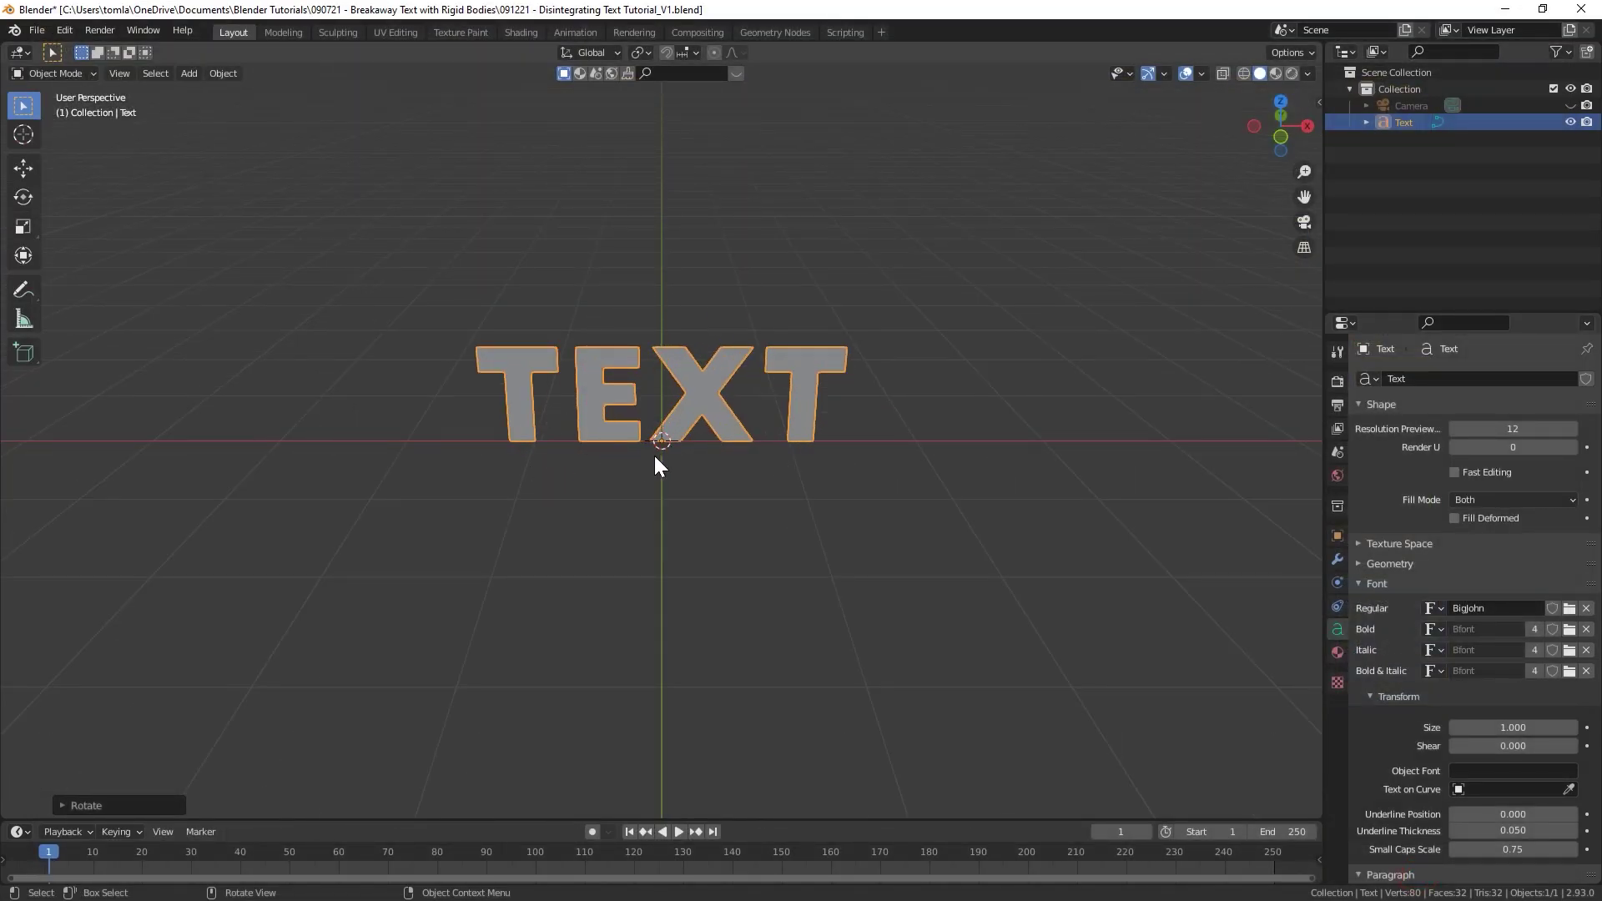
pyautogui.scroll(-3, 653, 417)
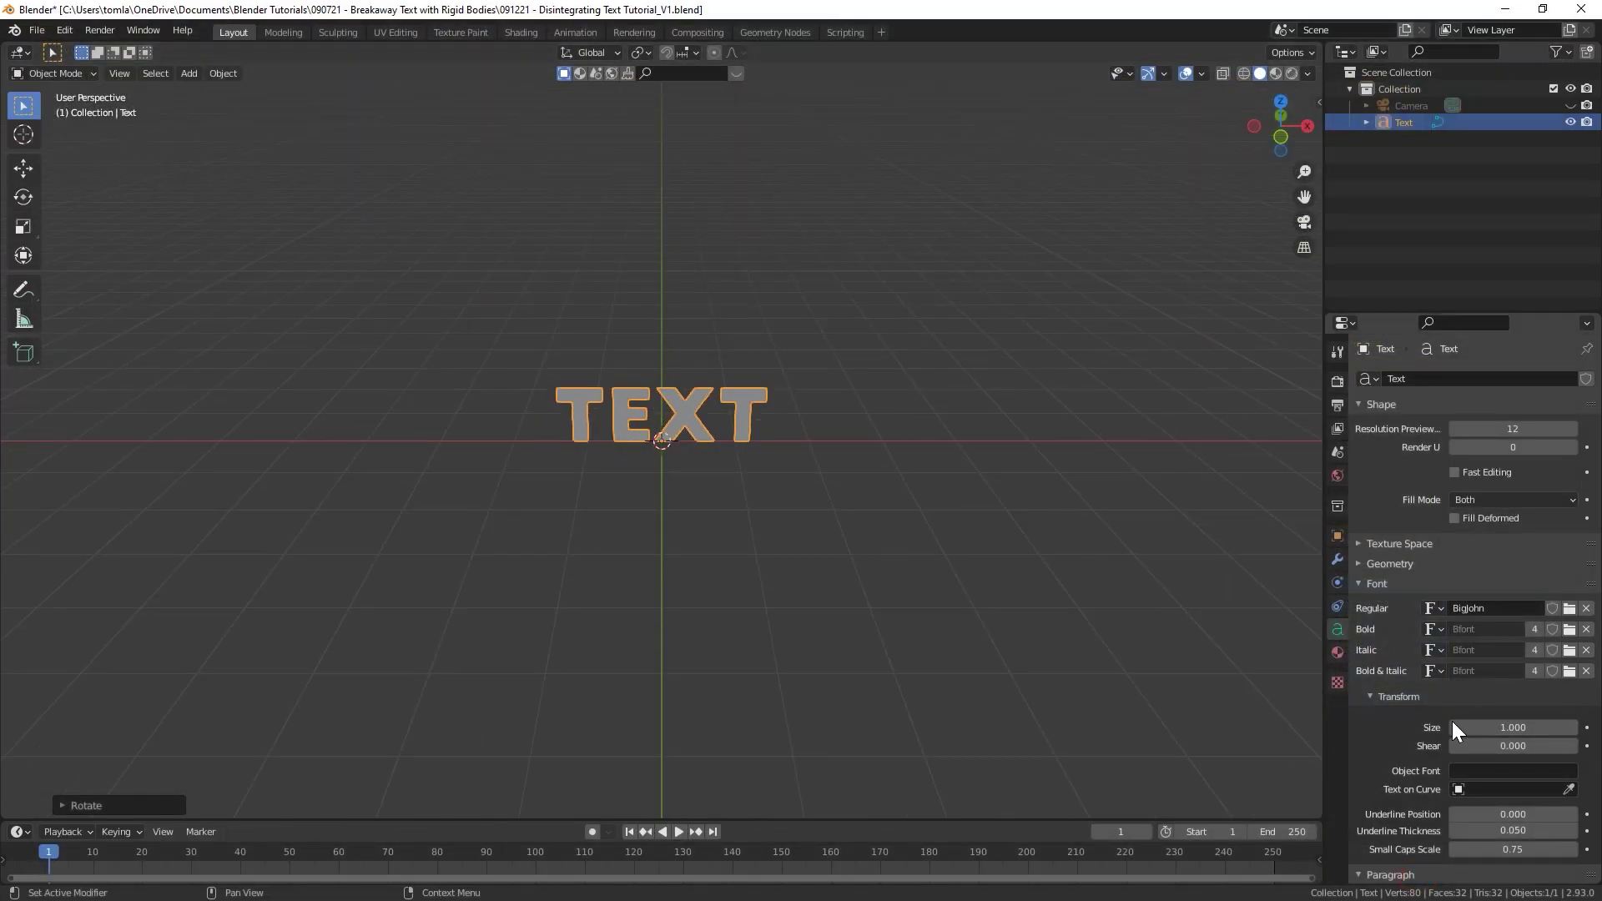
pyautogui.click(1499, 728)
pyautogui.write('3')
pyautogui.press('Return')
pyautogui.moveTo(1168, 468); pyautogui.dragTo(1269, 514, button='middle')
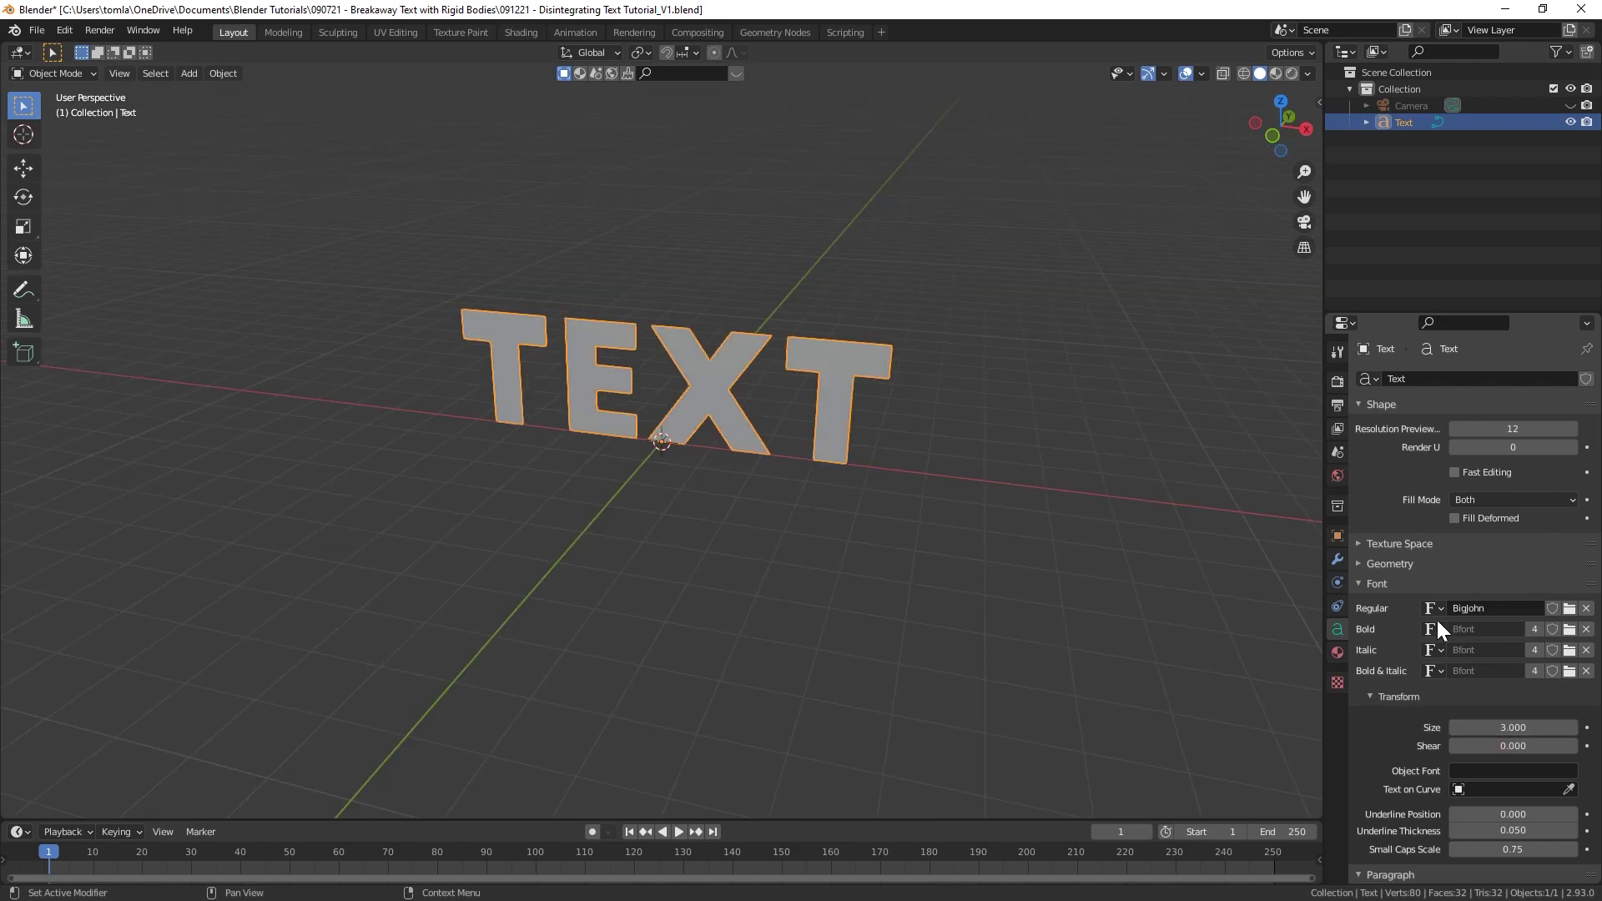
# - Extrude the text 0.3 m deep and inspect the solid block letters from several angles
pyautogui.click(1358, 563)
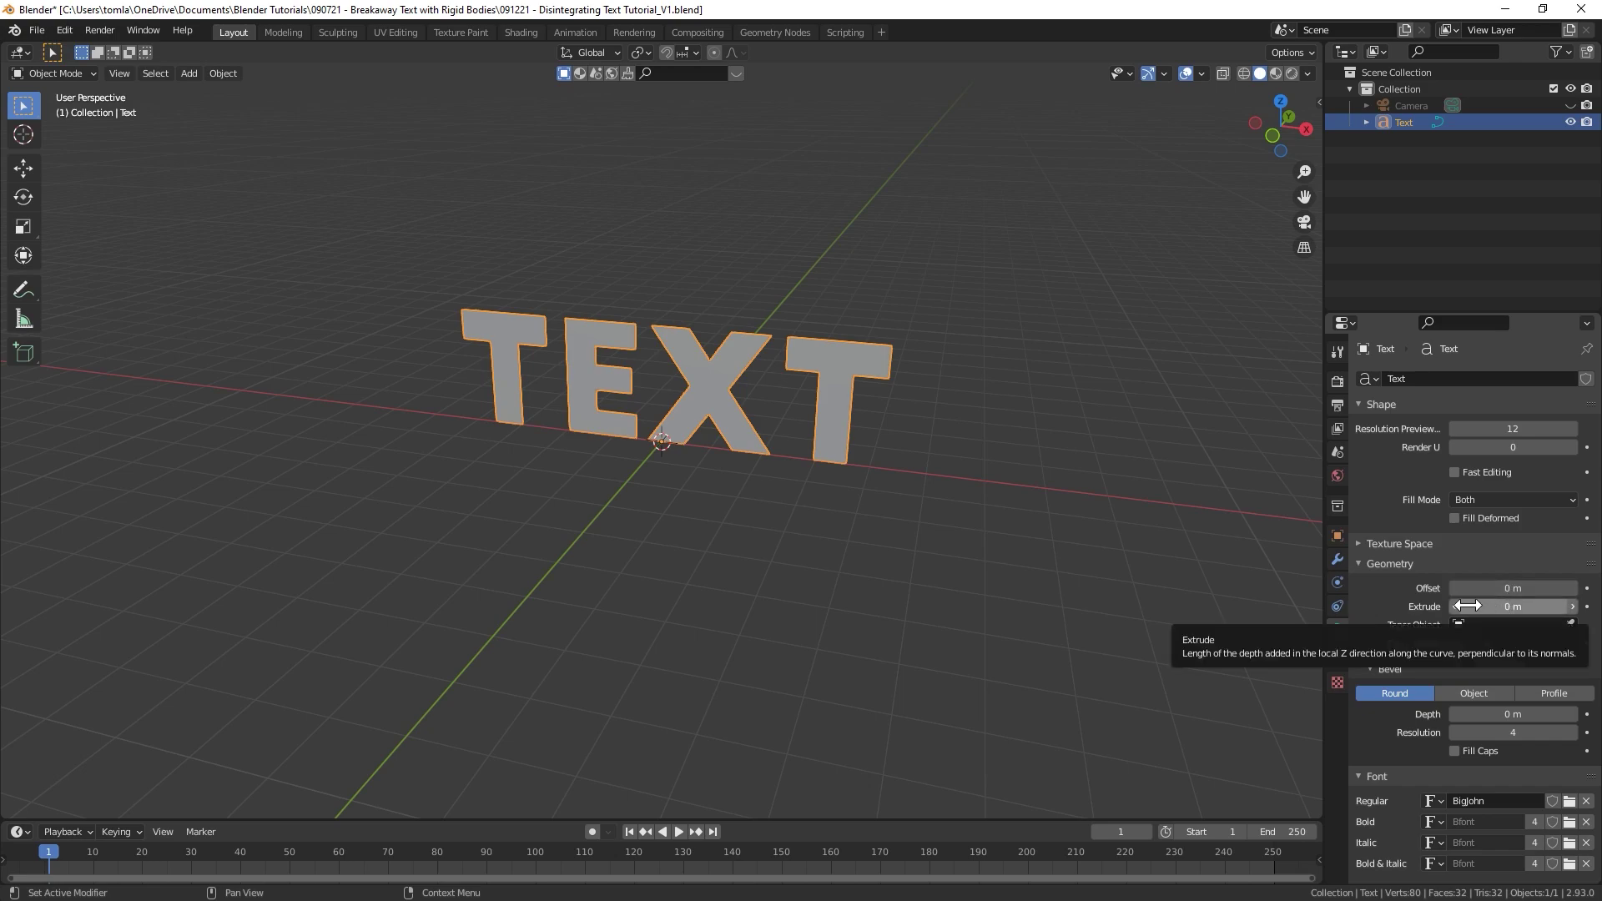
pyautogui.click(1499, 606)
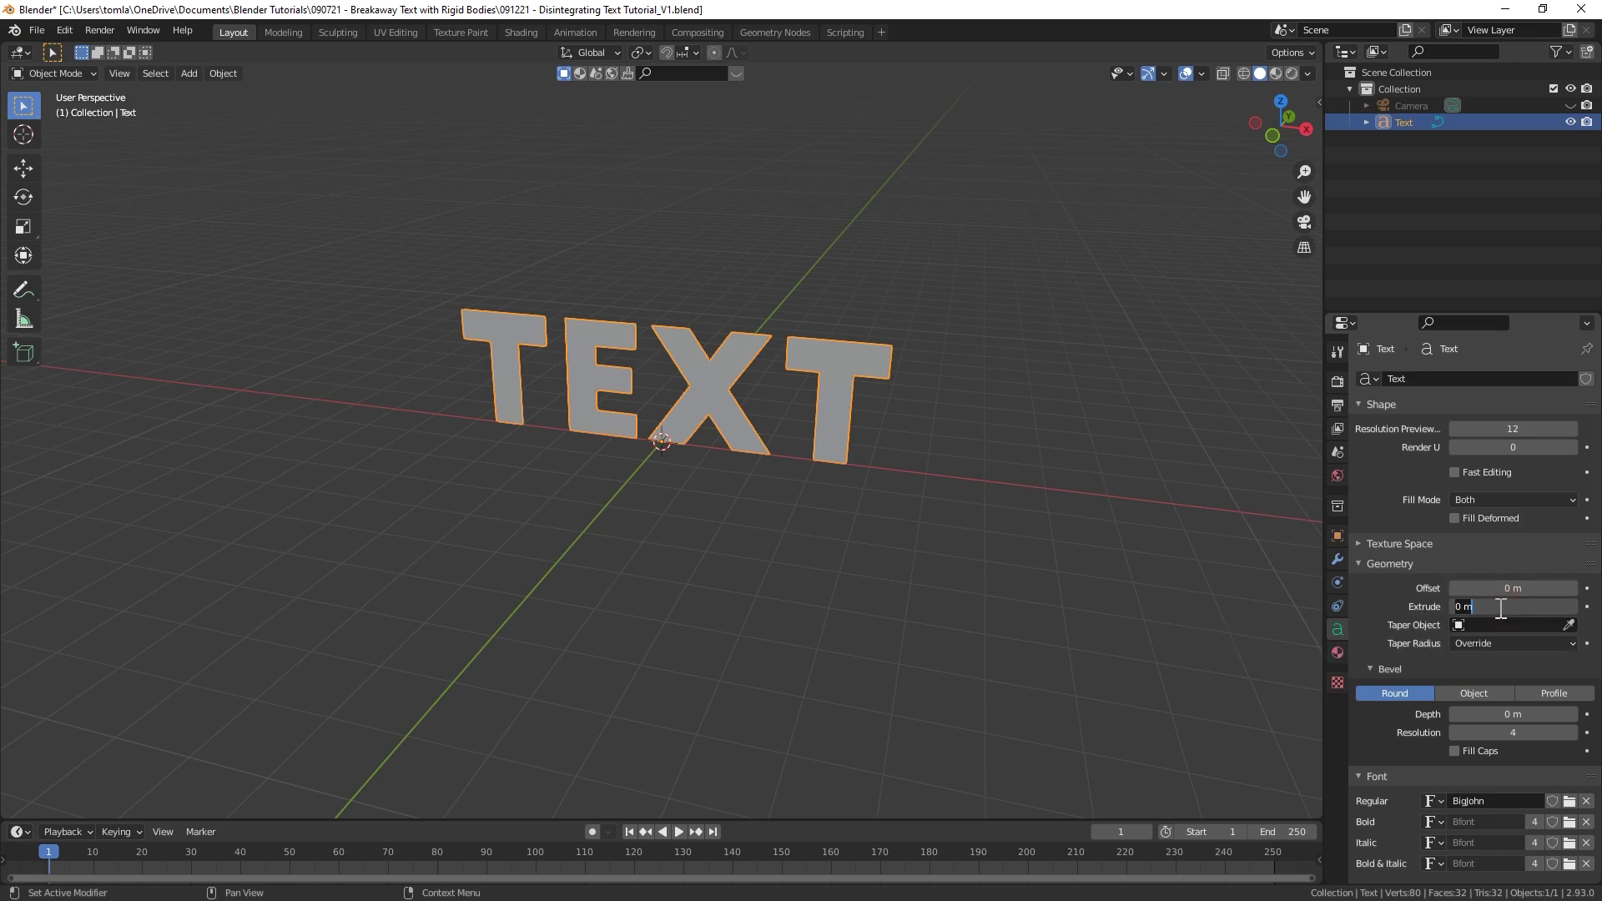
pyautogui.write('.3')
pyautogui.press('Return')
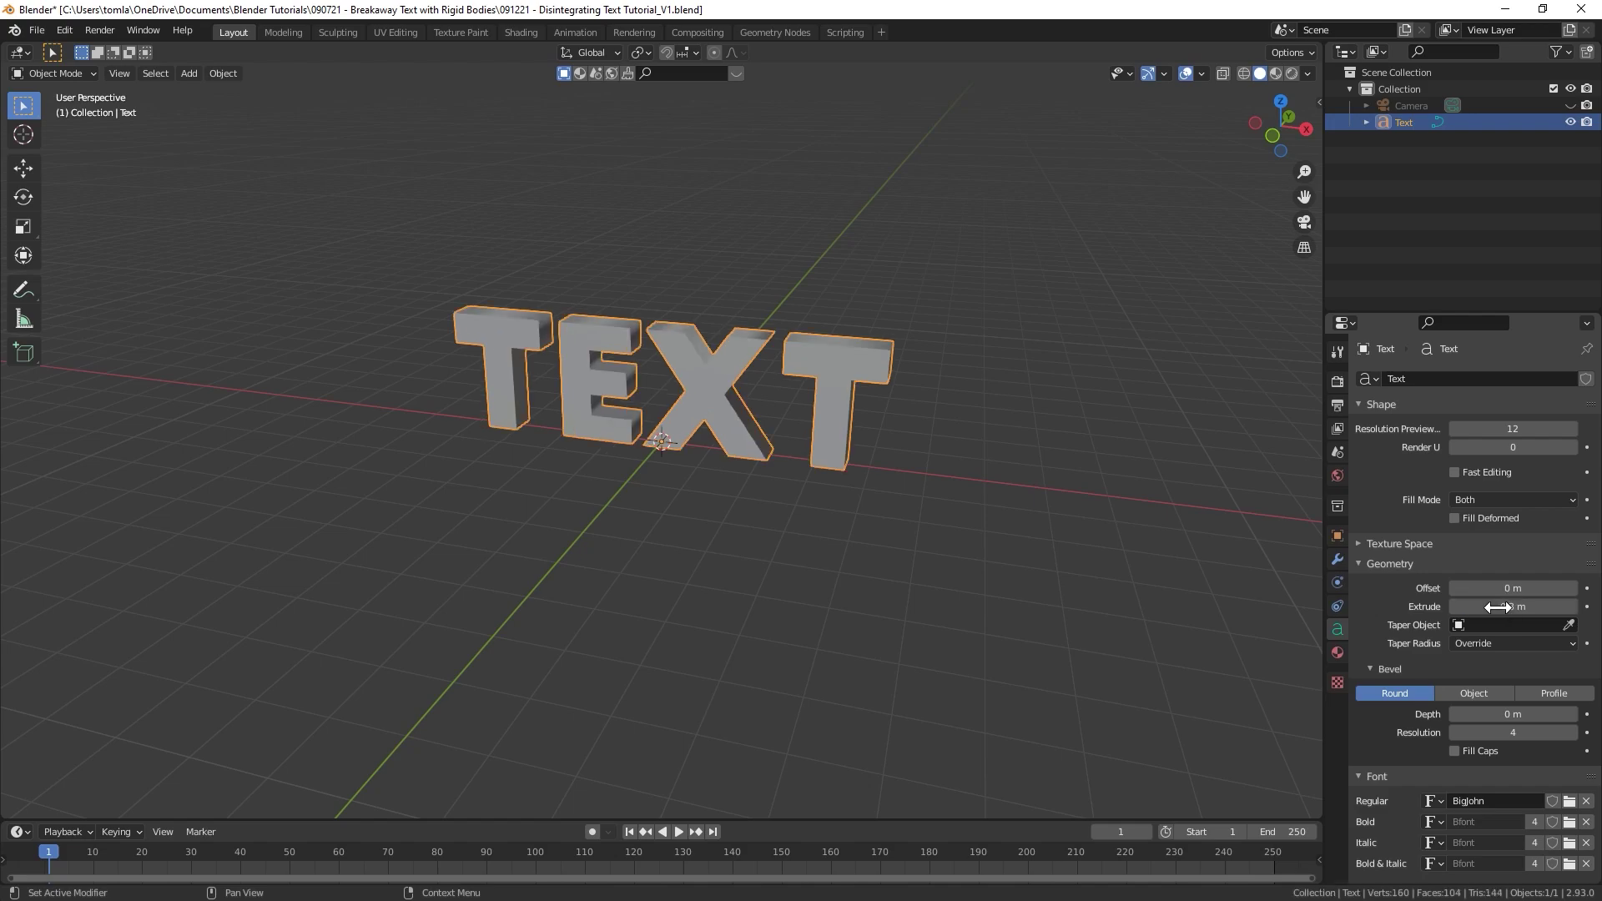
pyautogui.moveTo(959, 401); pyautogui.dragTo(821, 448, button='middle')
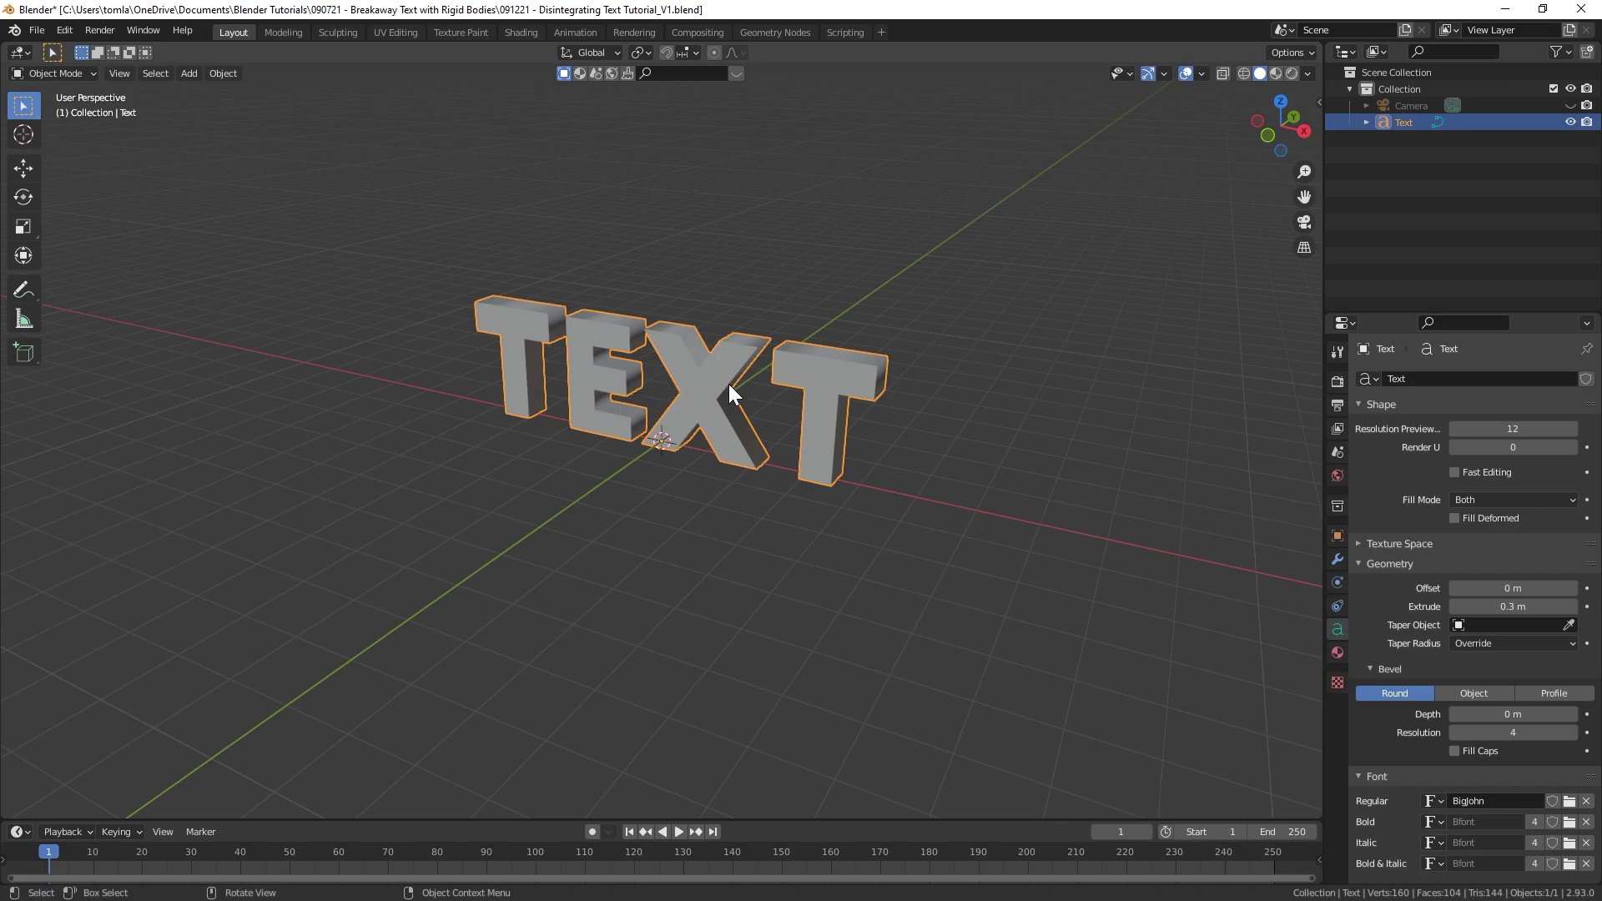
pyautogui.moveTo(728, 384); pyautogui.dragTo(605, 357, button='middle')
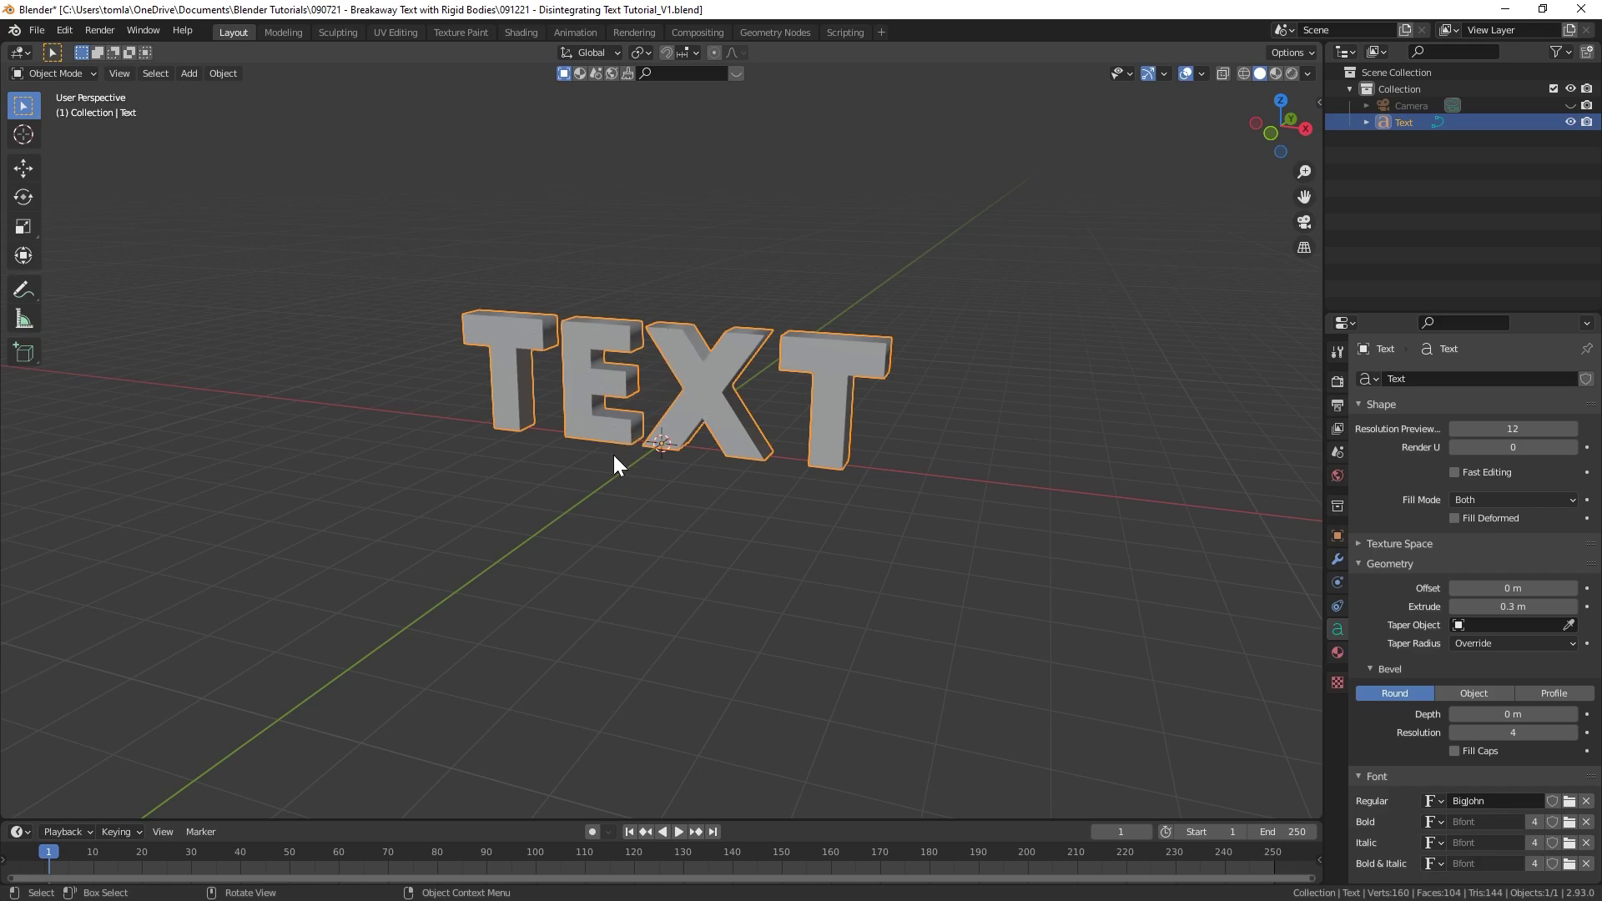
pyautogui.moveTo(657, 443); pyautogui.dragTo(614, 398, button='middle')
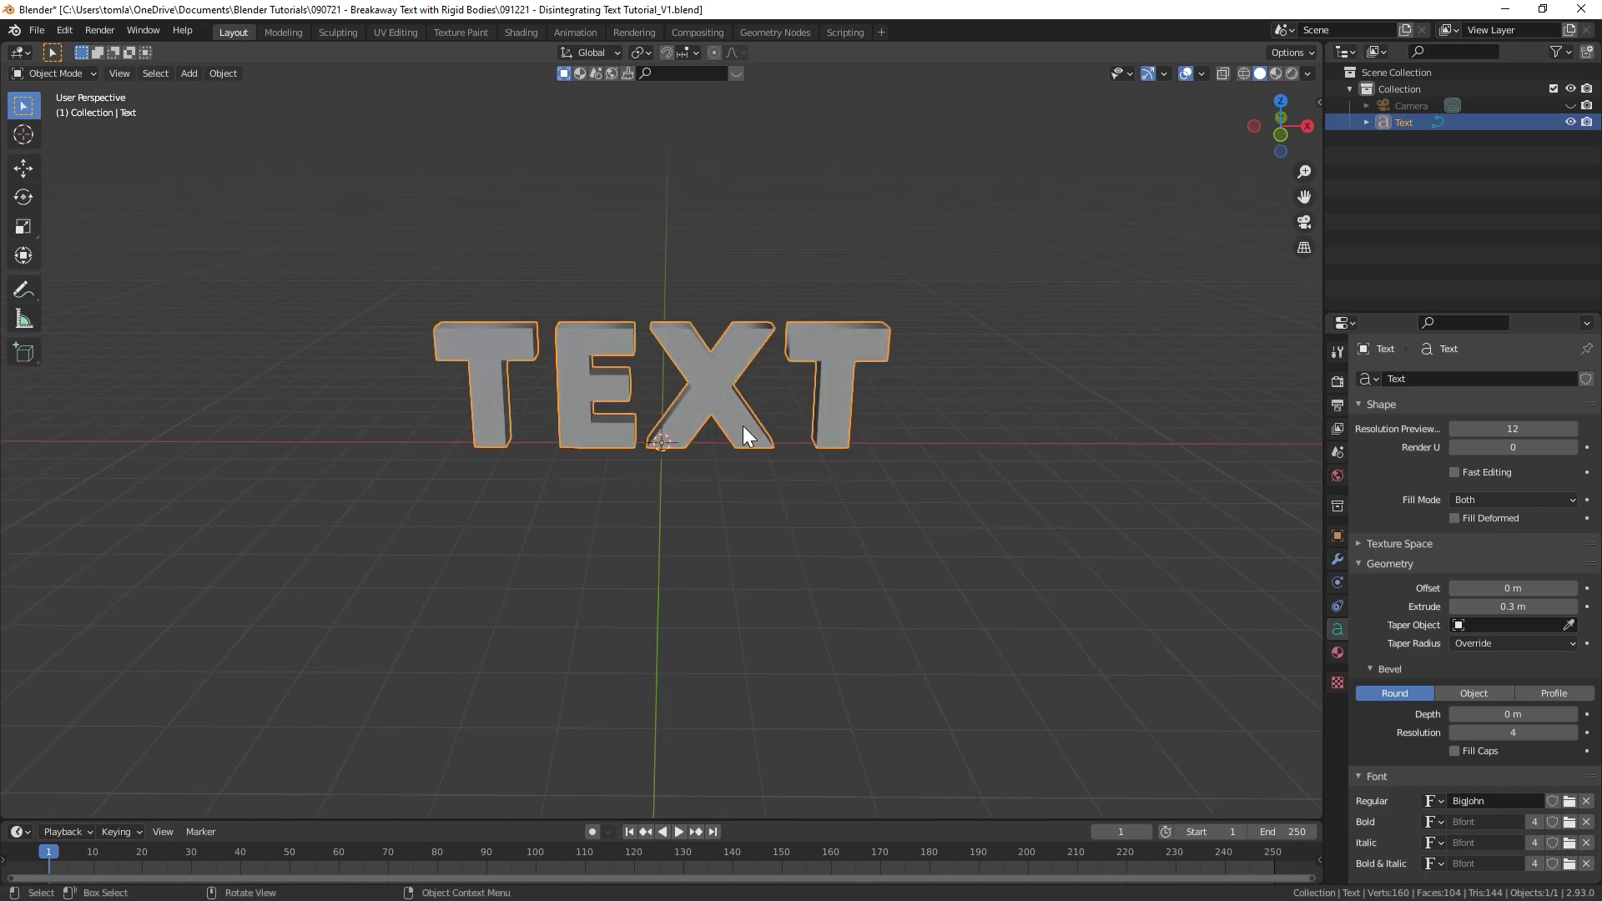
pyautogui.scroll(2, 743, 425)
pyautogui.keyDown('shift'); pyautogui.moveTo(766, 364); pyautogui.dragTo(564, 387, button='middle'); pyautogui.keyUp('shift')
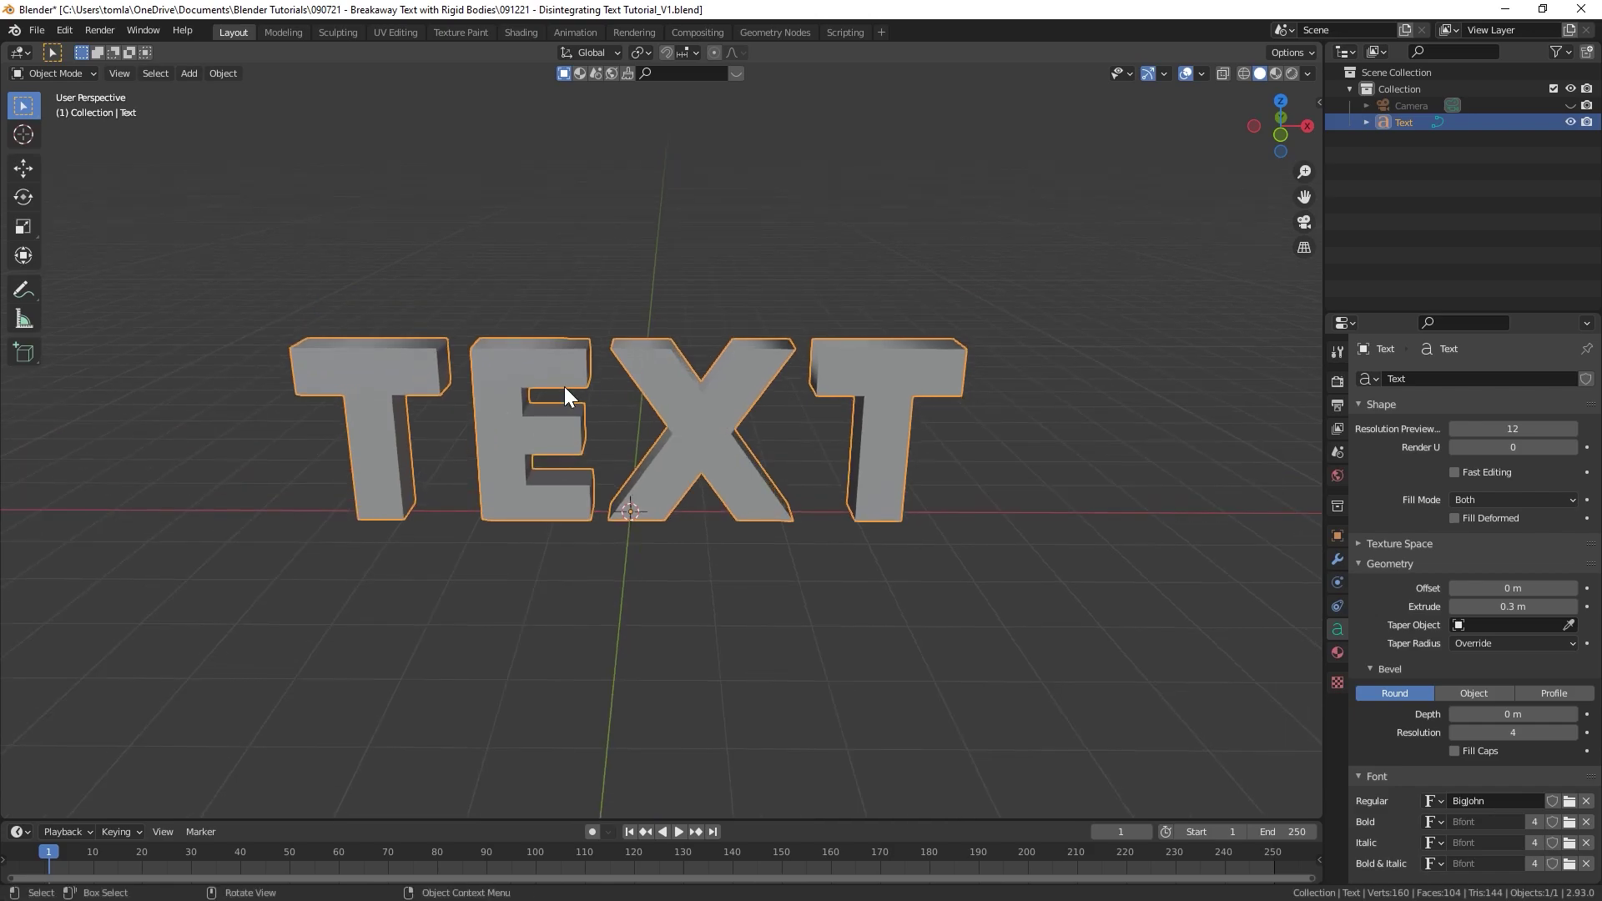
pyautogui.moveTo(716, 413); pyautogui.dragTo(589, 338, button='middle')
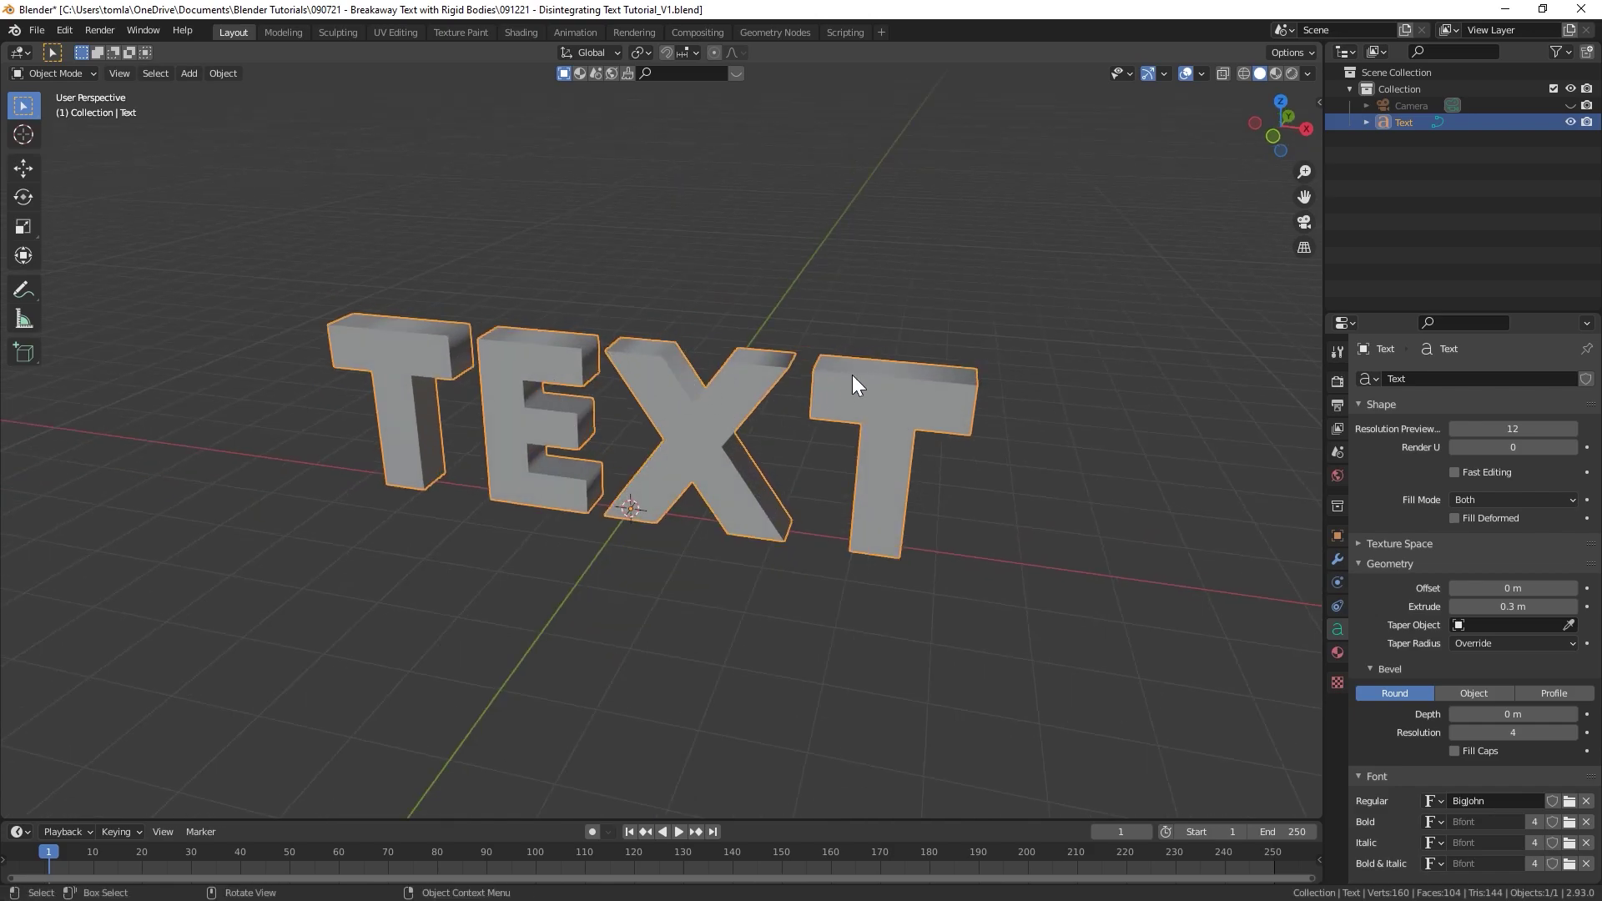
# - Duplicate the text into a new 'Text Backup' collection and hide that collection
pyautogui.hotkey('shift', 'd')
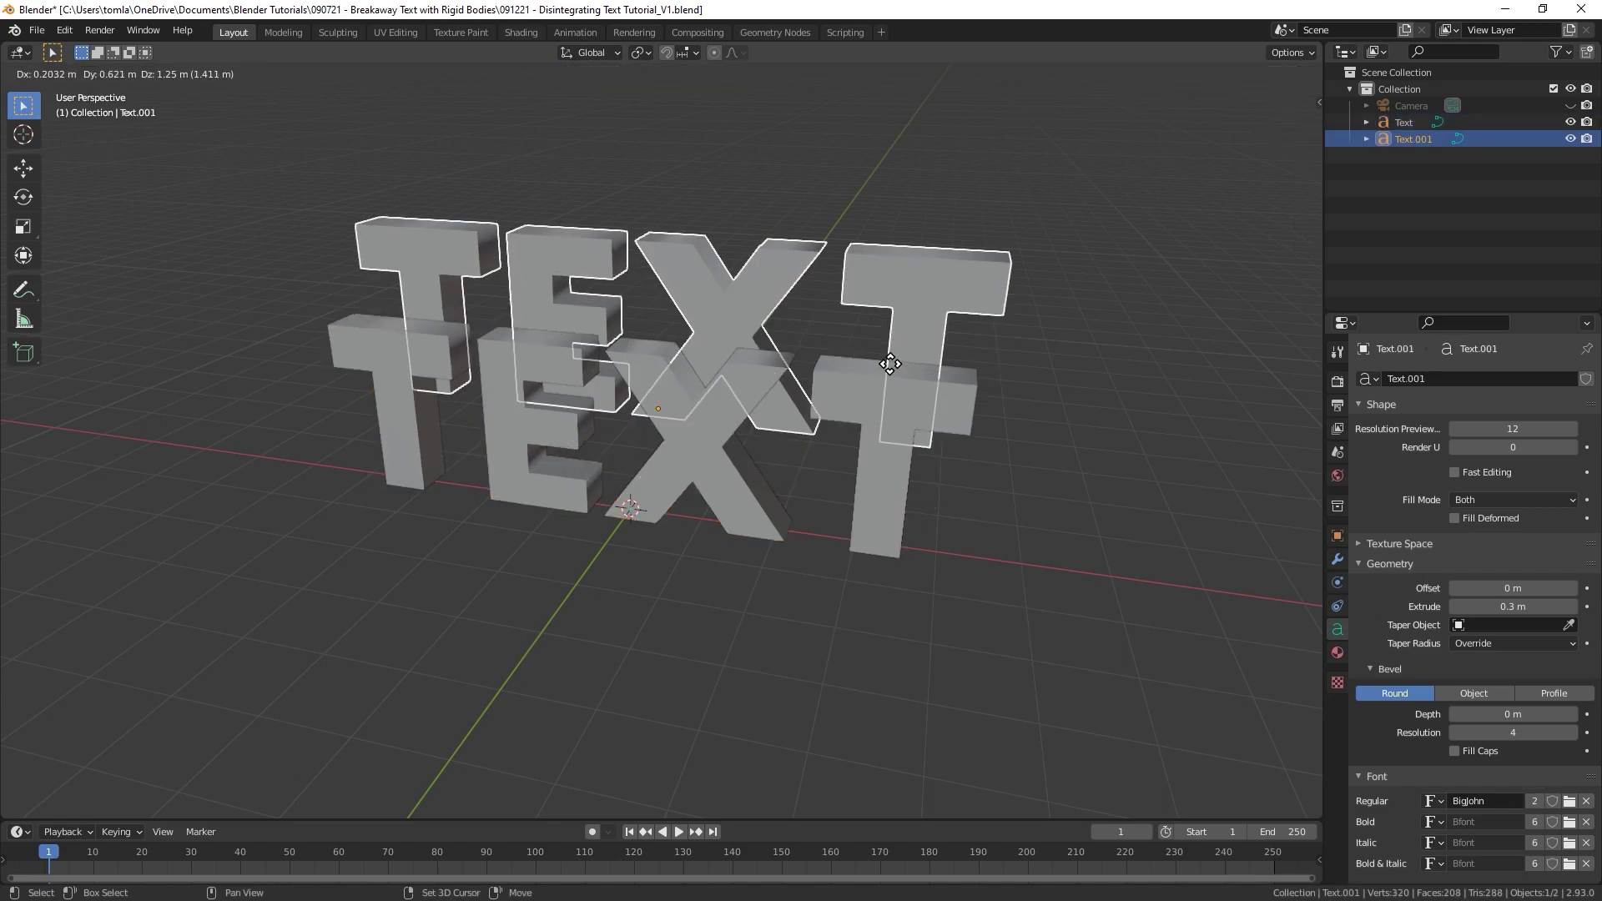
pyautogui.rightClick(870, 368)
pyautogui.press('m')
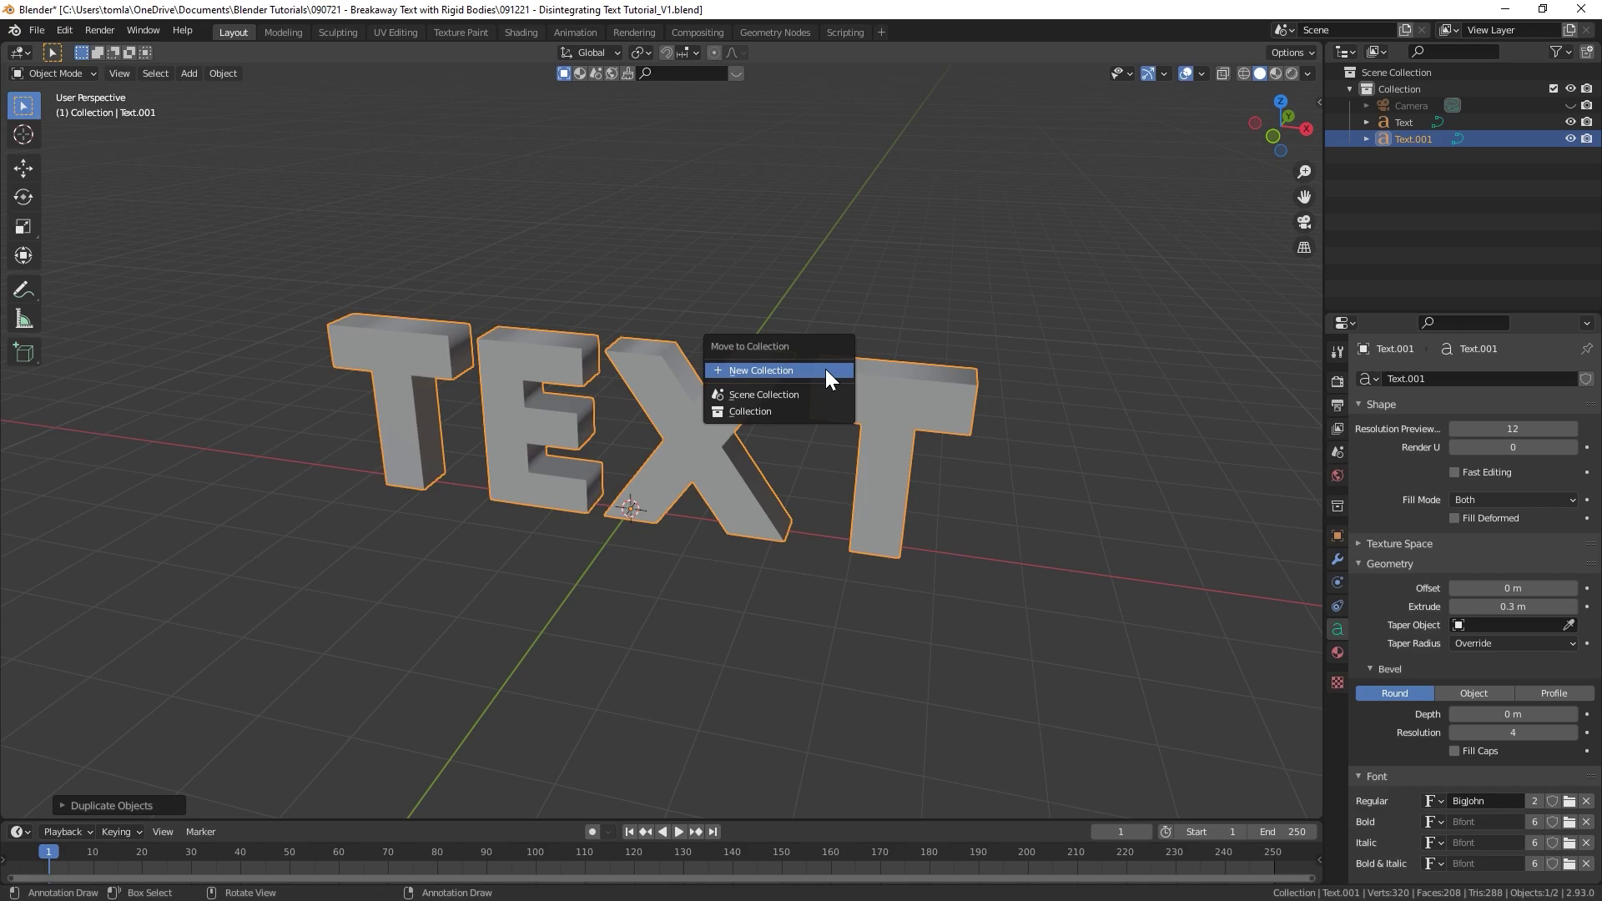
pyautogui.click(824, 369)
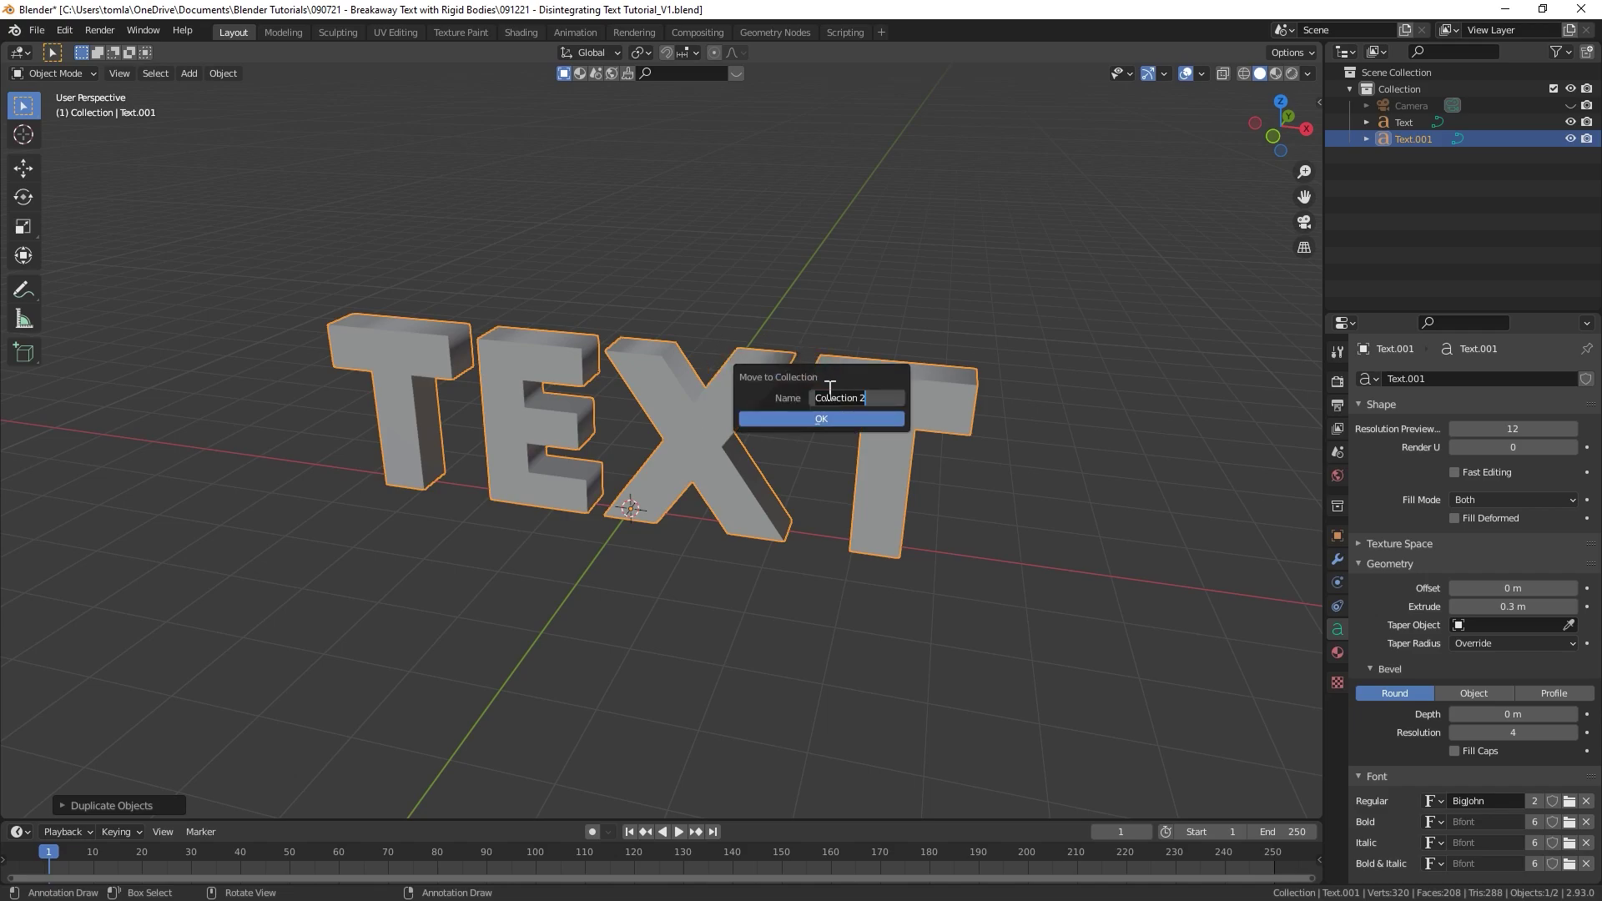
pyautogui.write('TextBackup')
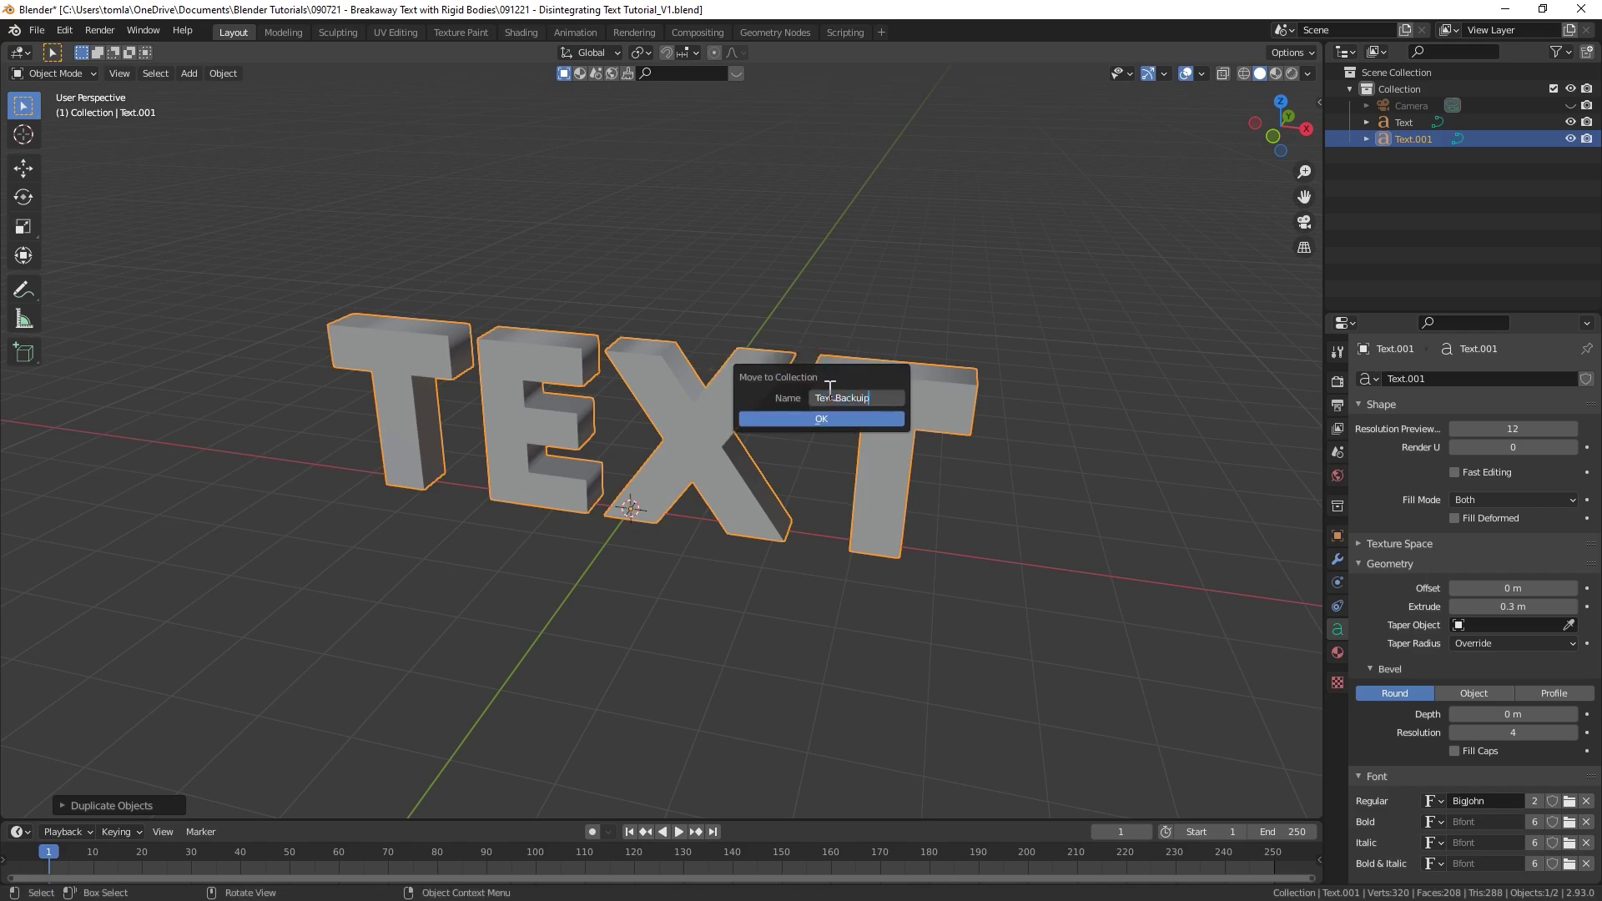
pyautogui.press('Return')
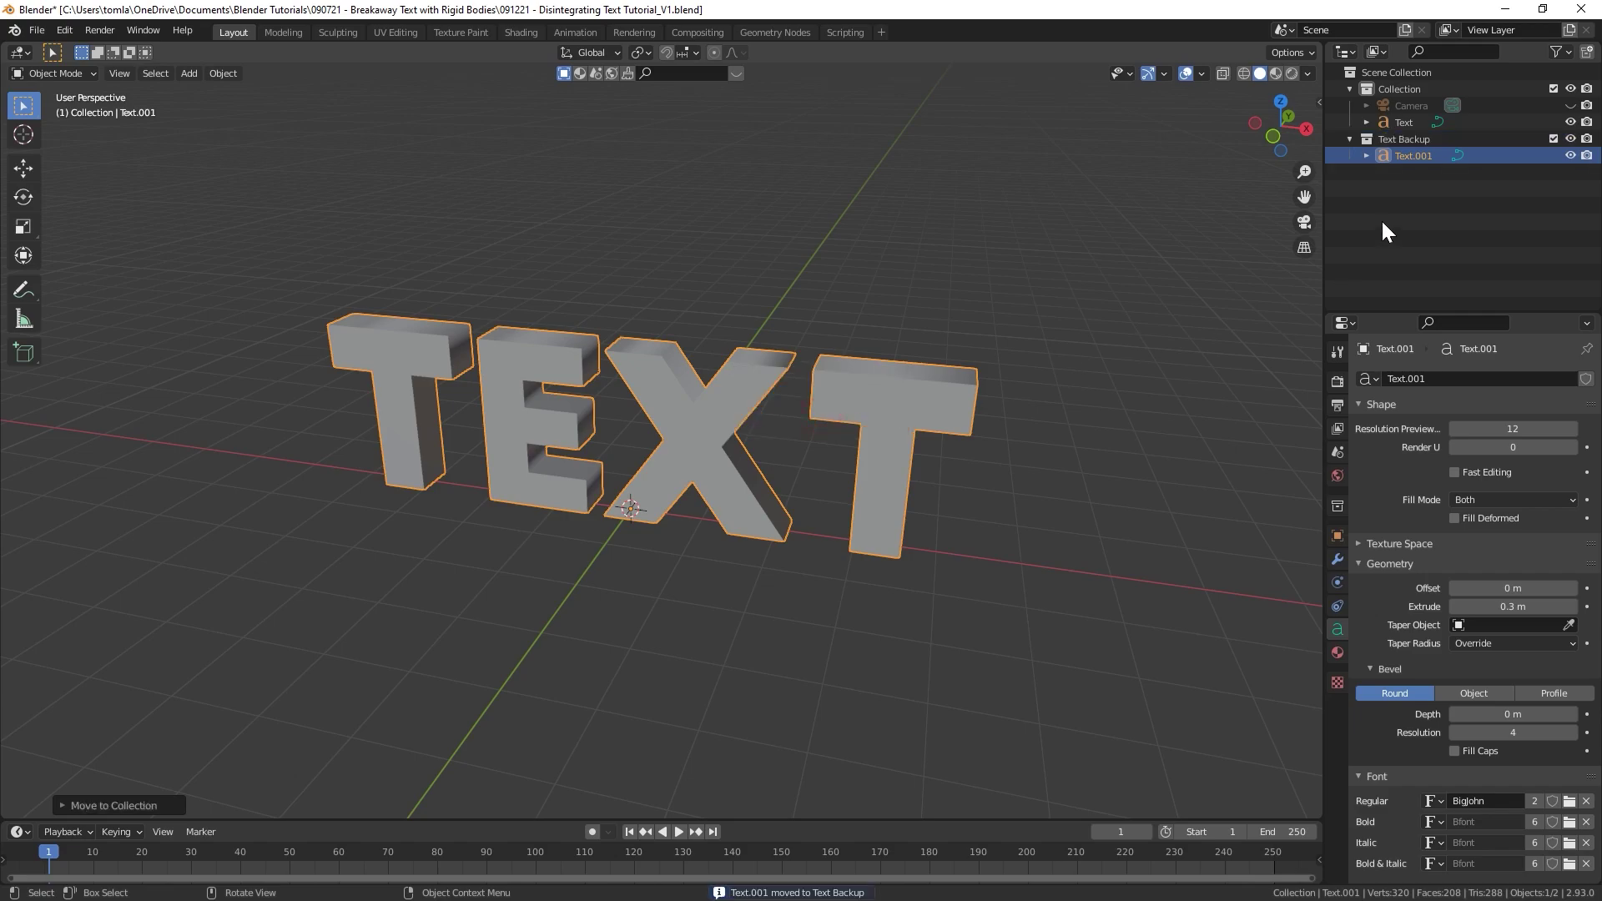
pyautogui.click(1569, 139)
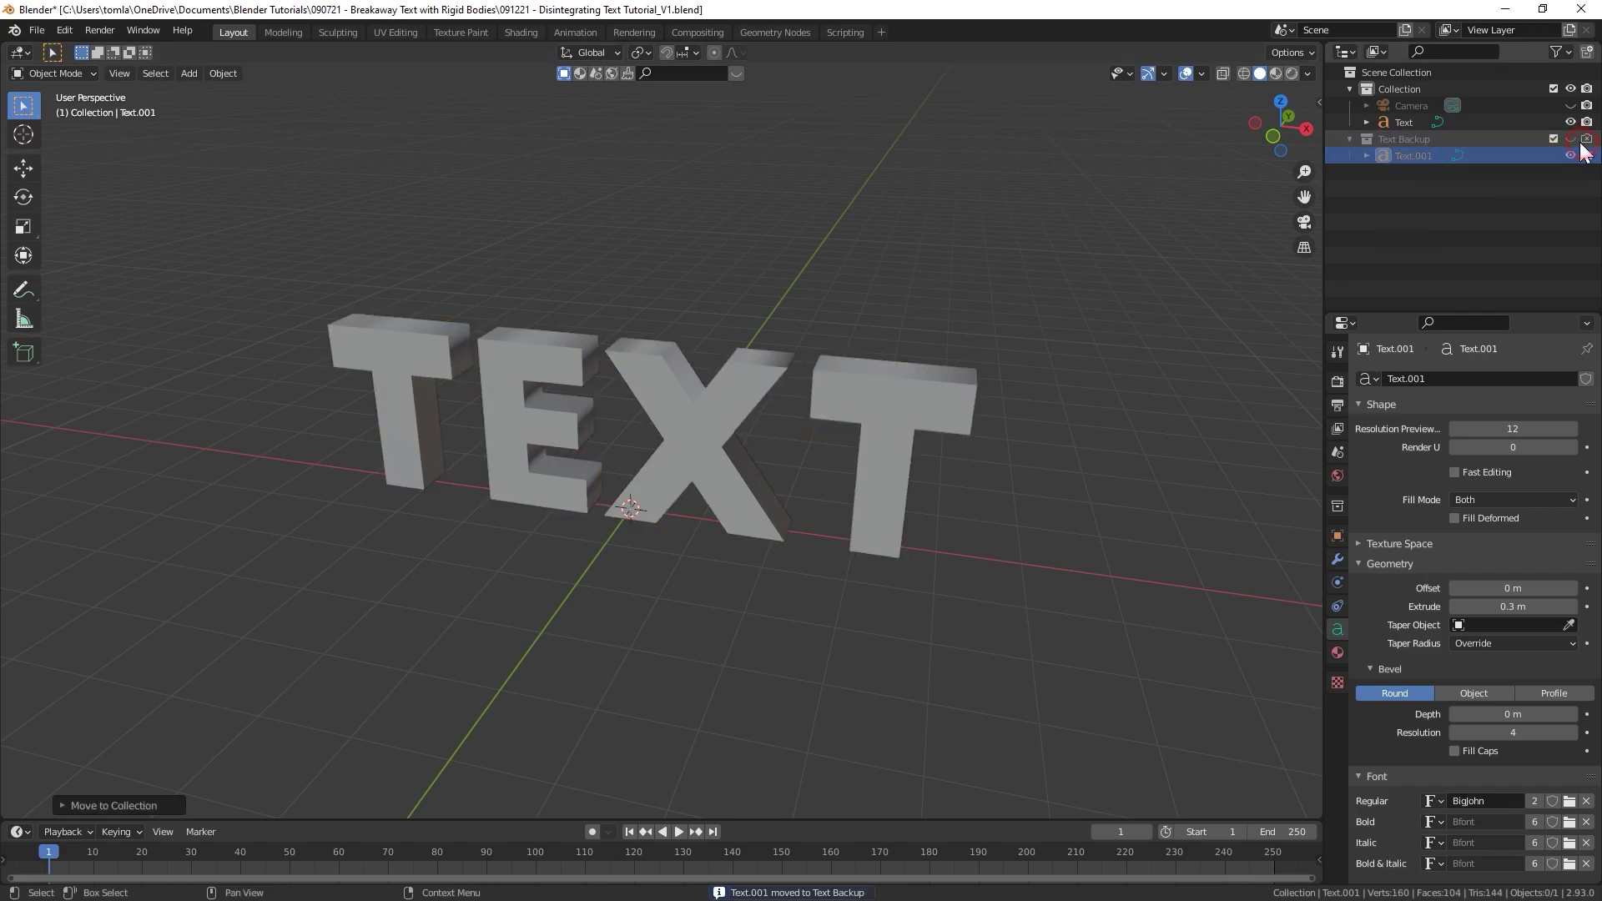
pyautogui.click(1349, 139)
# - Convert the original Text object to a mesh
pyautogui.click(739, 421)
pyautogui.rightClick(740, 421)
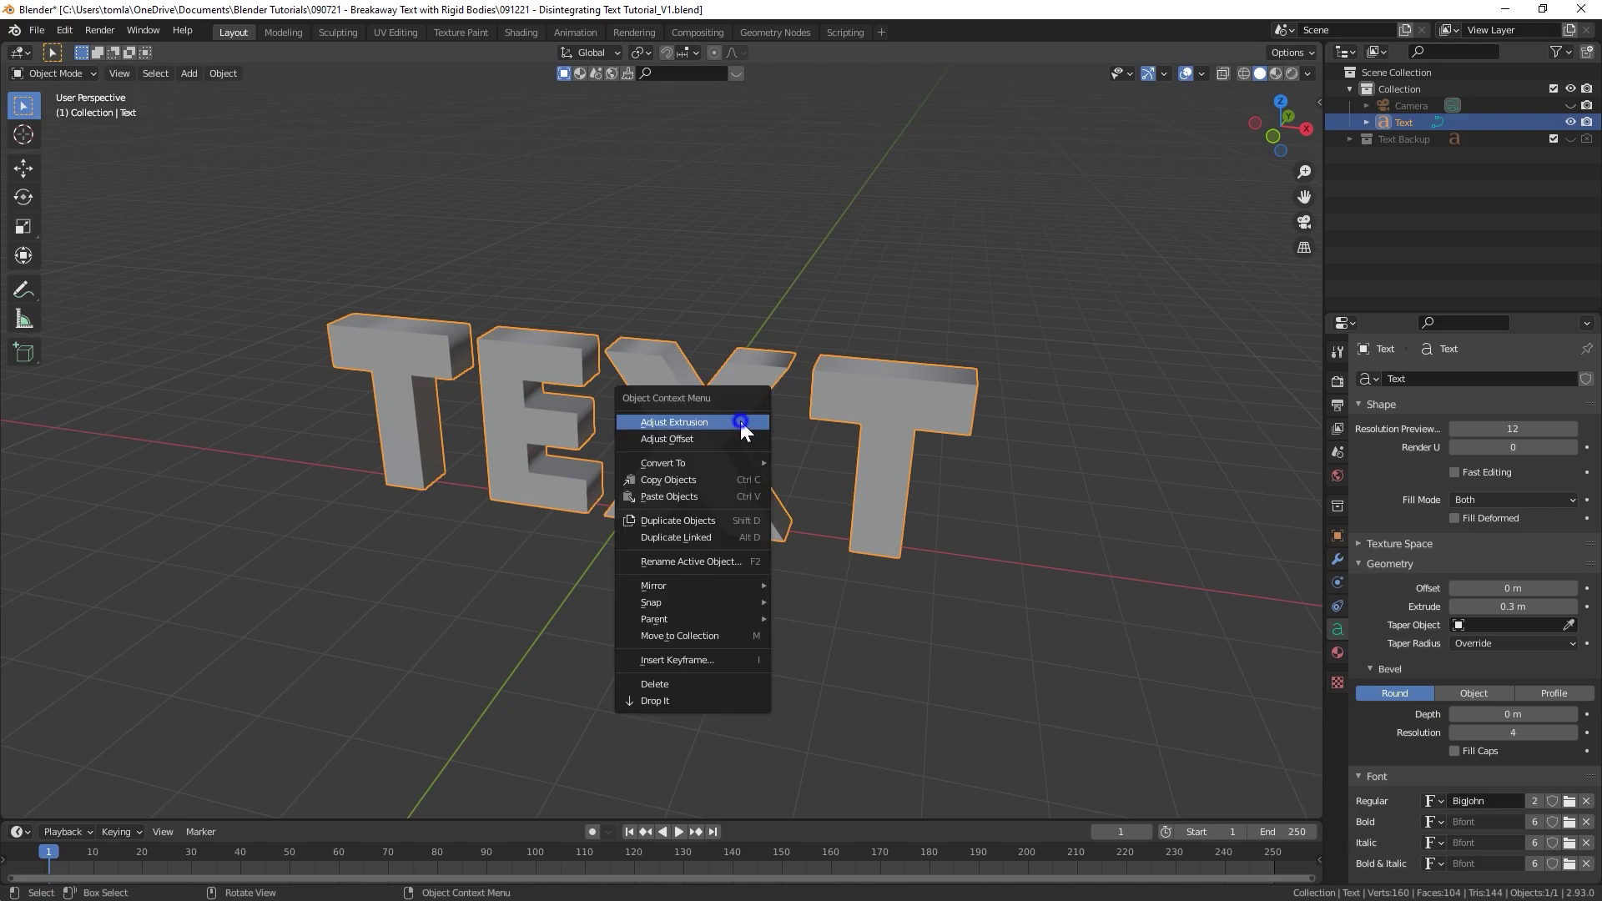
pyautogui.moveTo(730, 463)
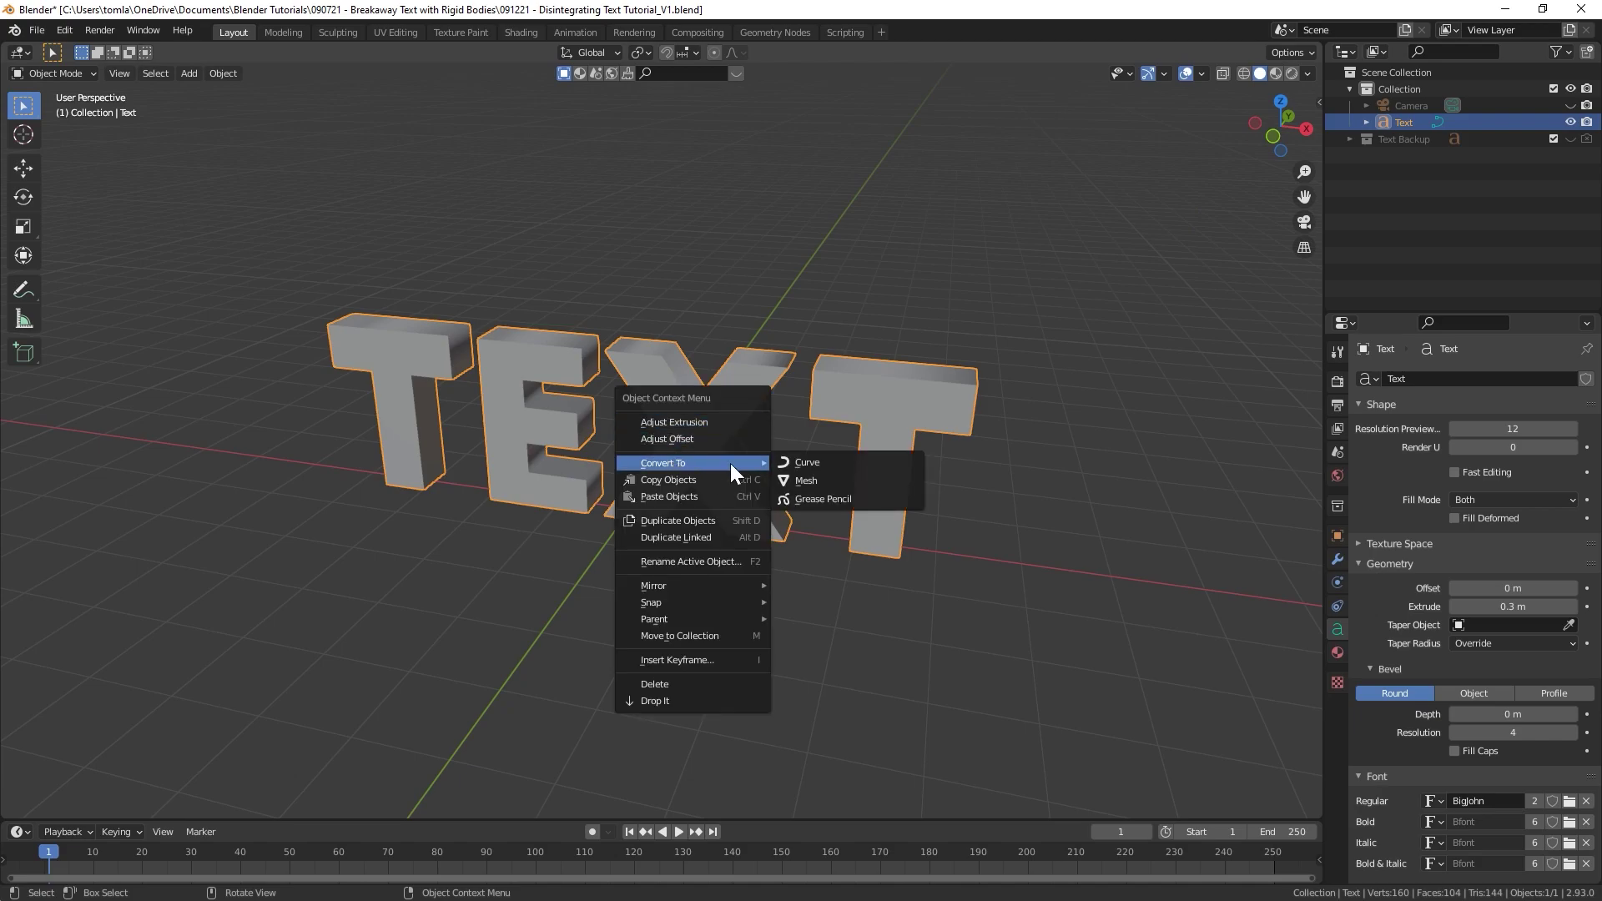
pyautogui.click(806, 480)
pyautogui.moveTo(822, 509); pyautogui.dragTo(1130, 513, button='middle')
pyautogui.click(1337, 559)
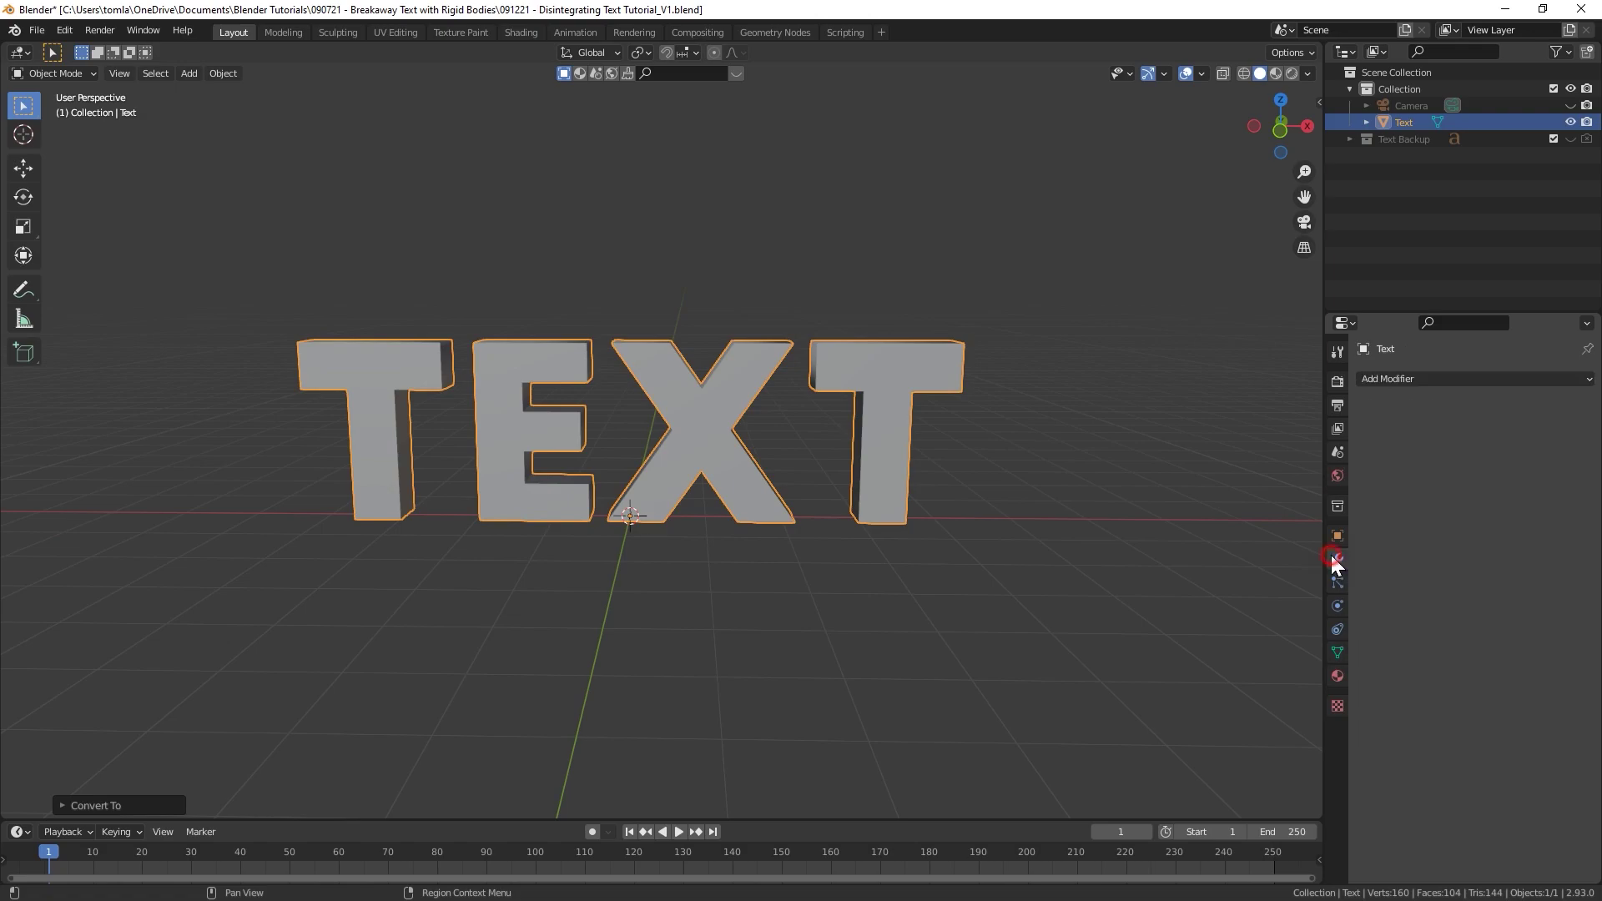
# - Add a Remesh modifier in Smooth mode, Remove Disconnected off, Octree Depth 8
pyautogui.click(1400, 380)
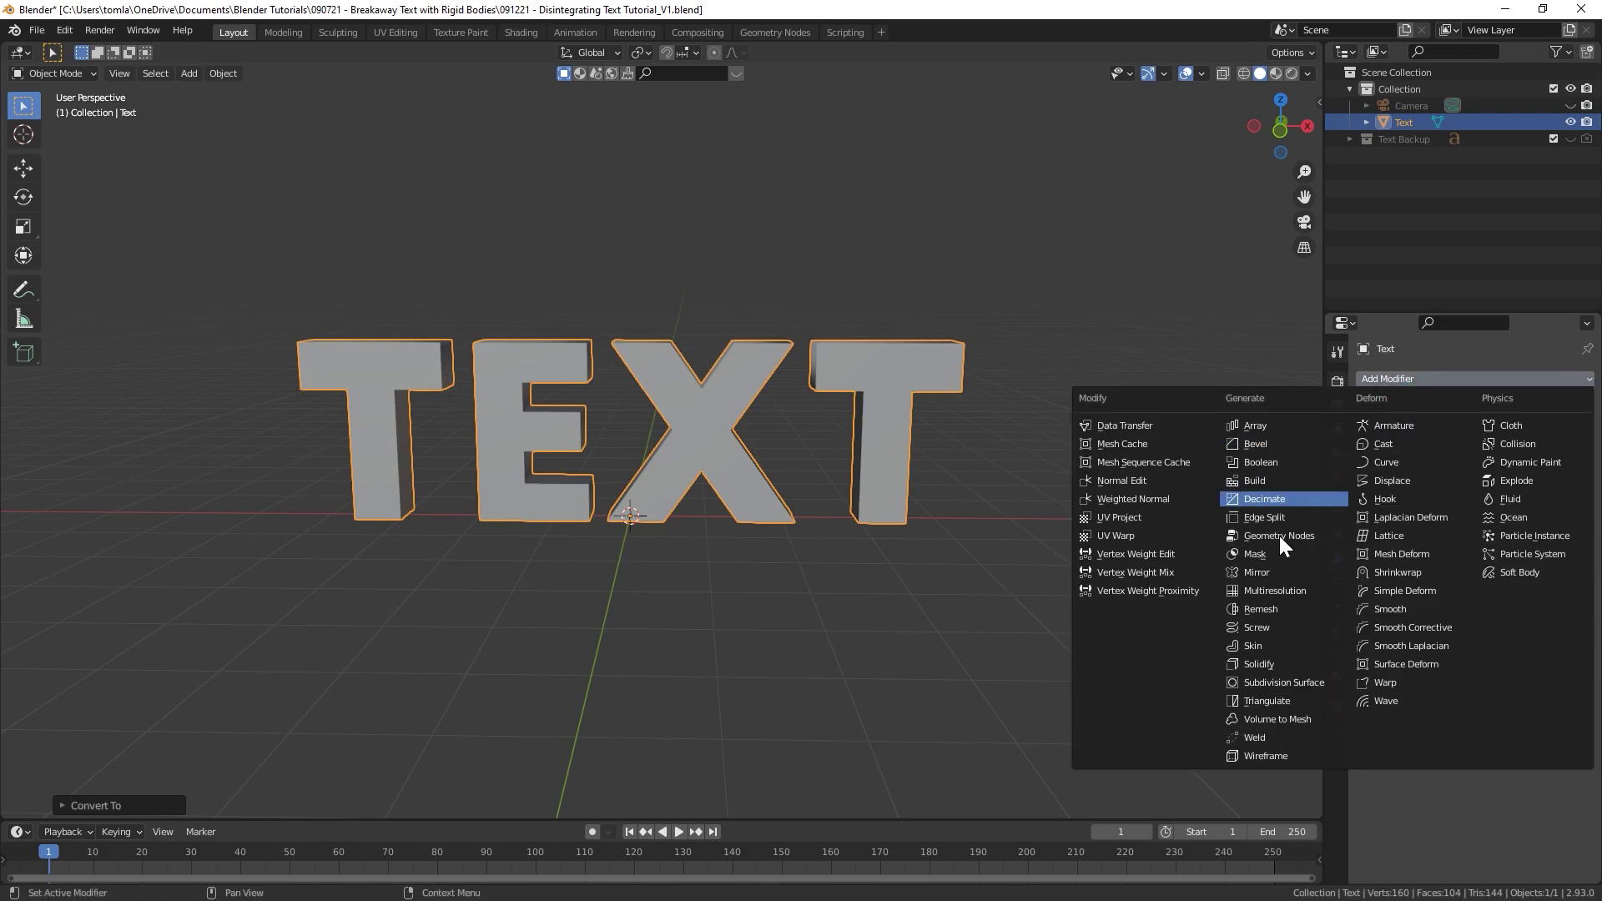
pyautogui.click(1268, 608)
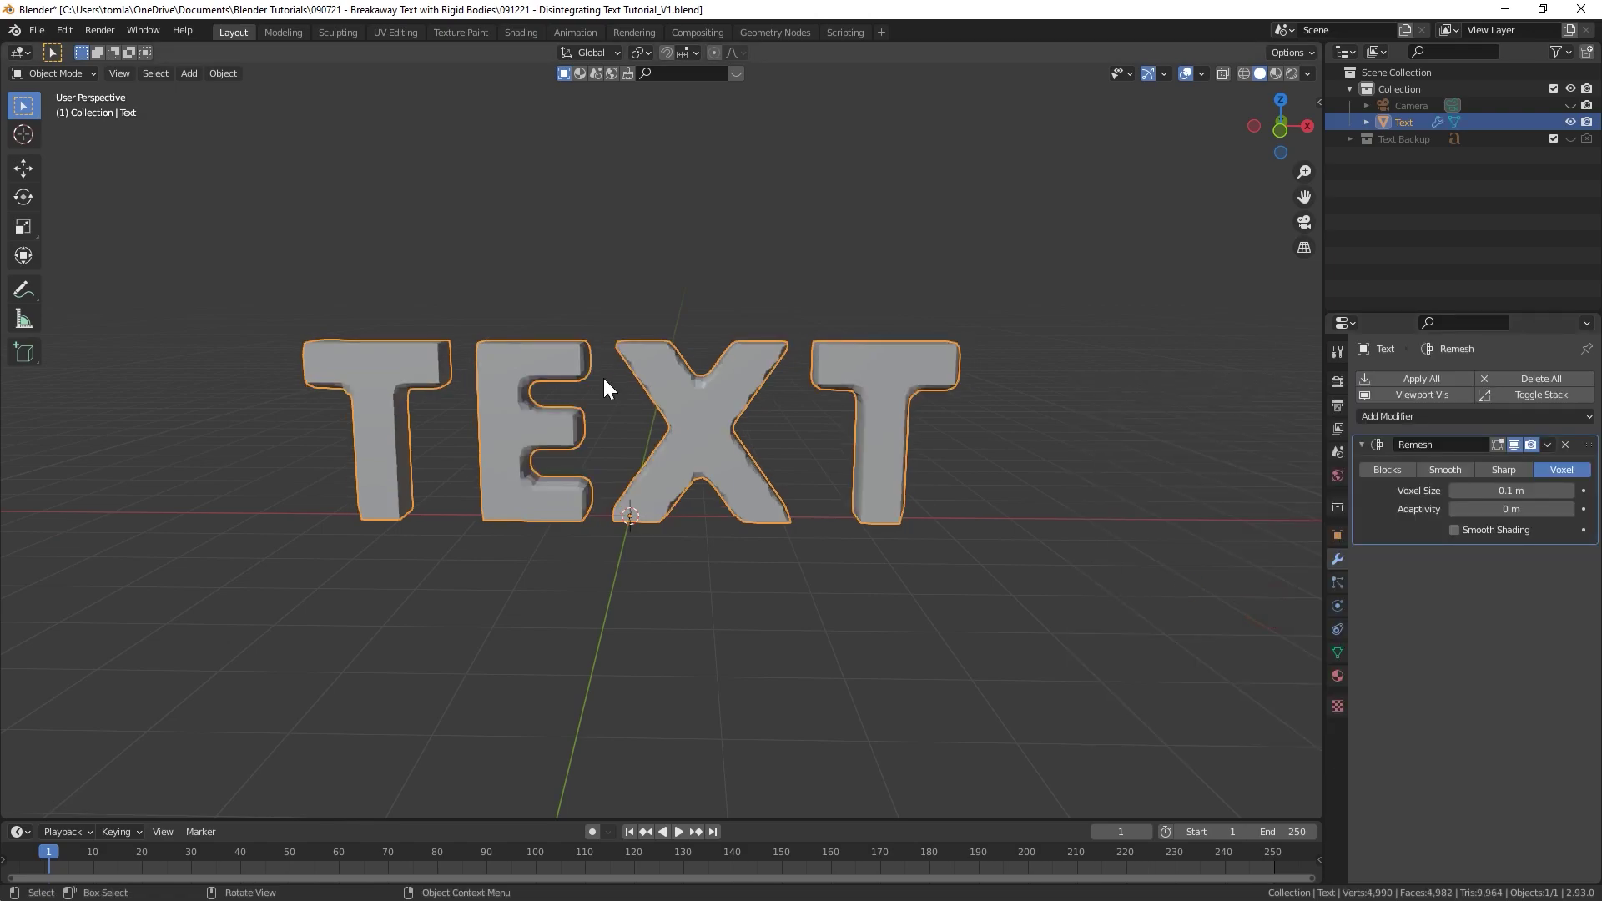
pyautogui.click(1442, 470)
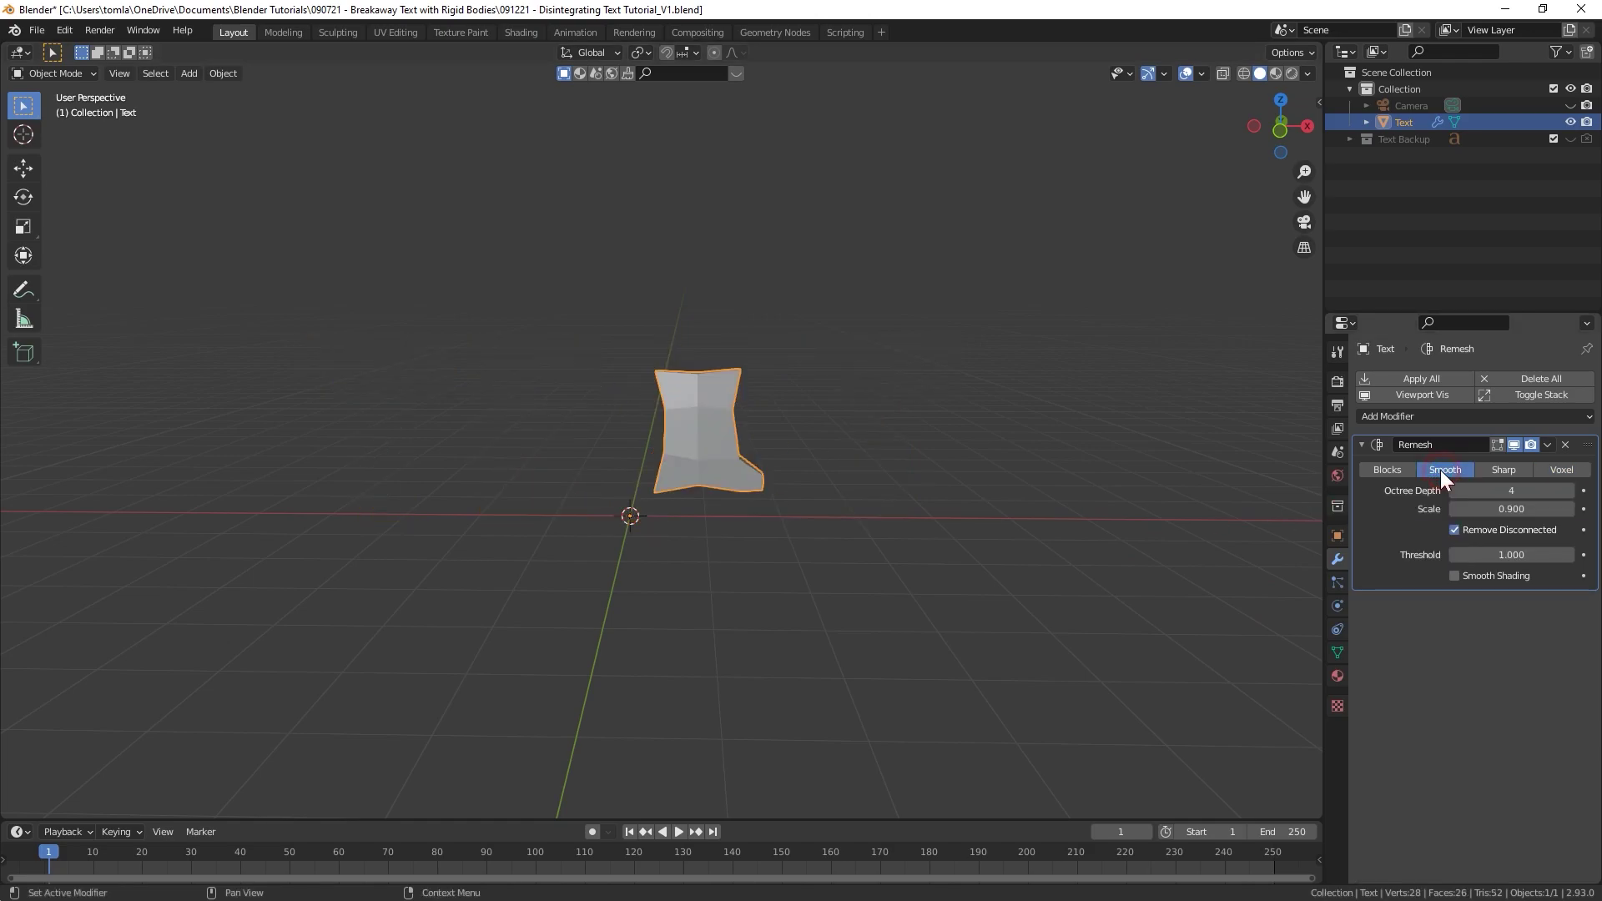
pyautogui.click(1455, 531)
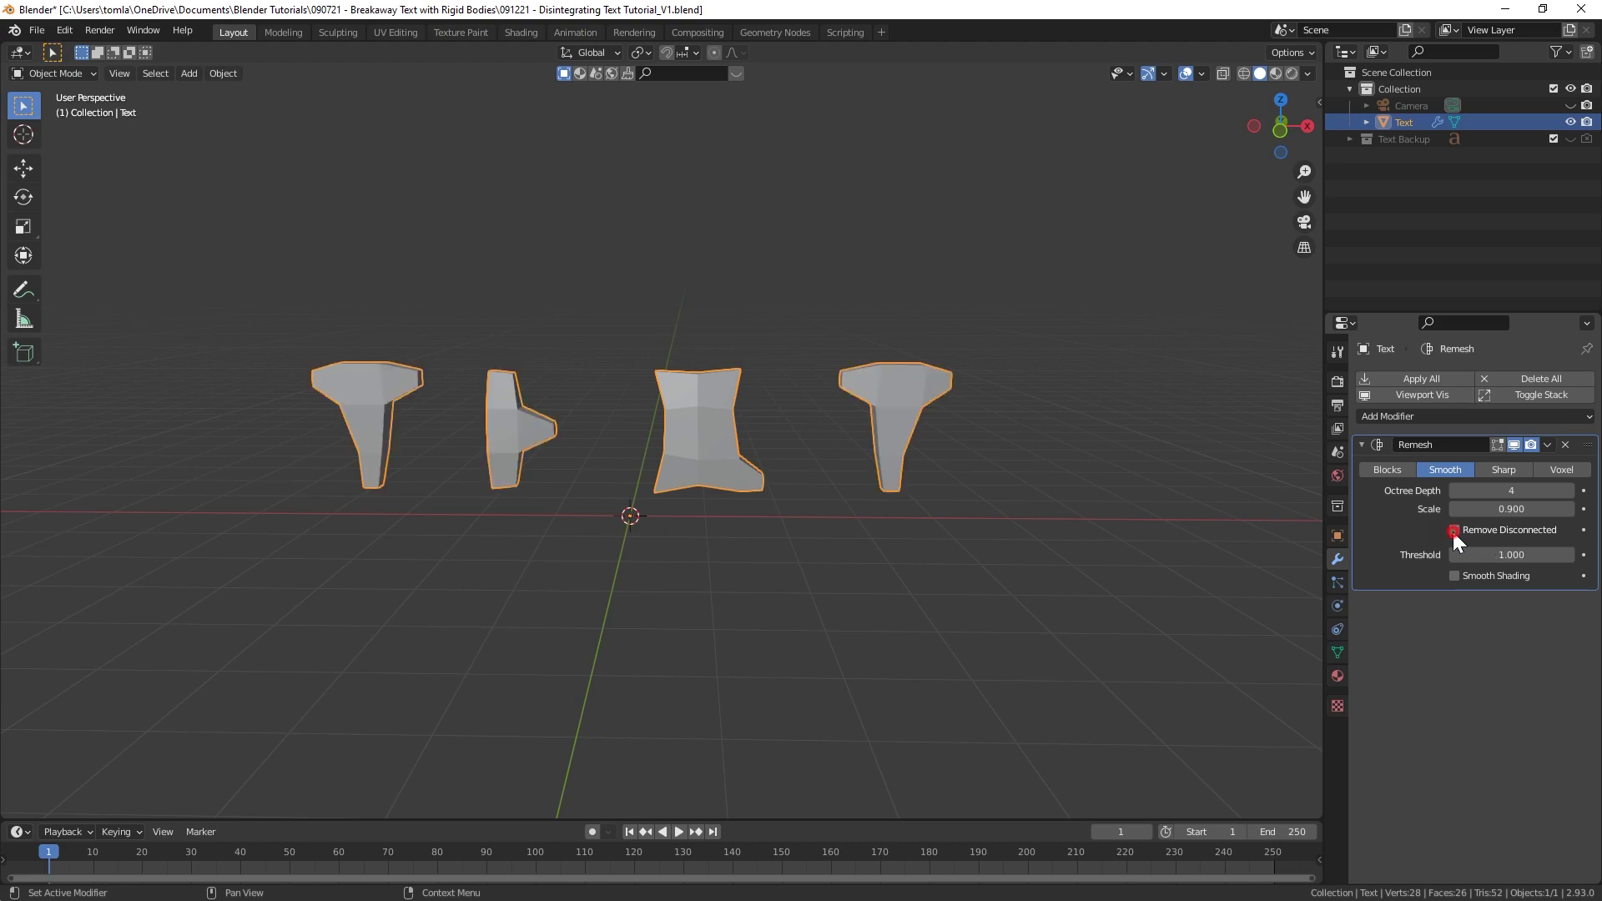
pyautogui.click(1504, 491)
pyautogui.write('8')
pyautogui.press('Return')
# - Try Octree Depth 9 and 10, and enable Smooth Shading on the remesh
pyautogui.moveTo(1154, 458); pyautogui.dragTo(959, 452, button='middle')
pyautogui.scroll(4, 751, 392)
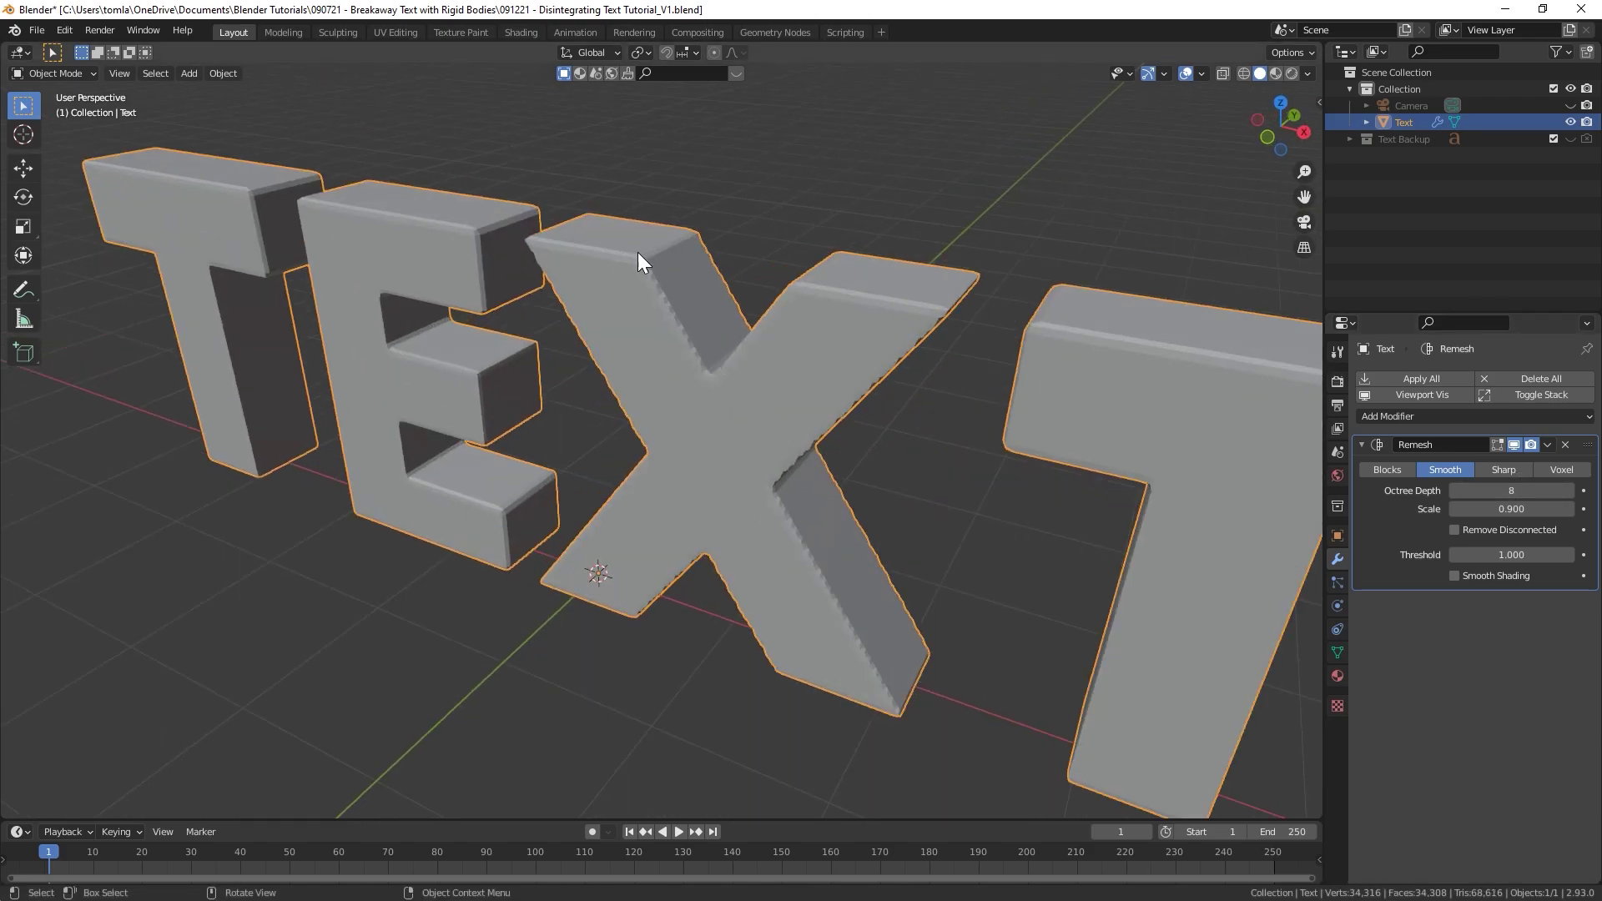
pyautogui.click(1570, 490)
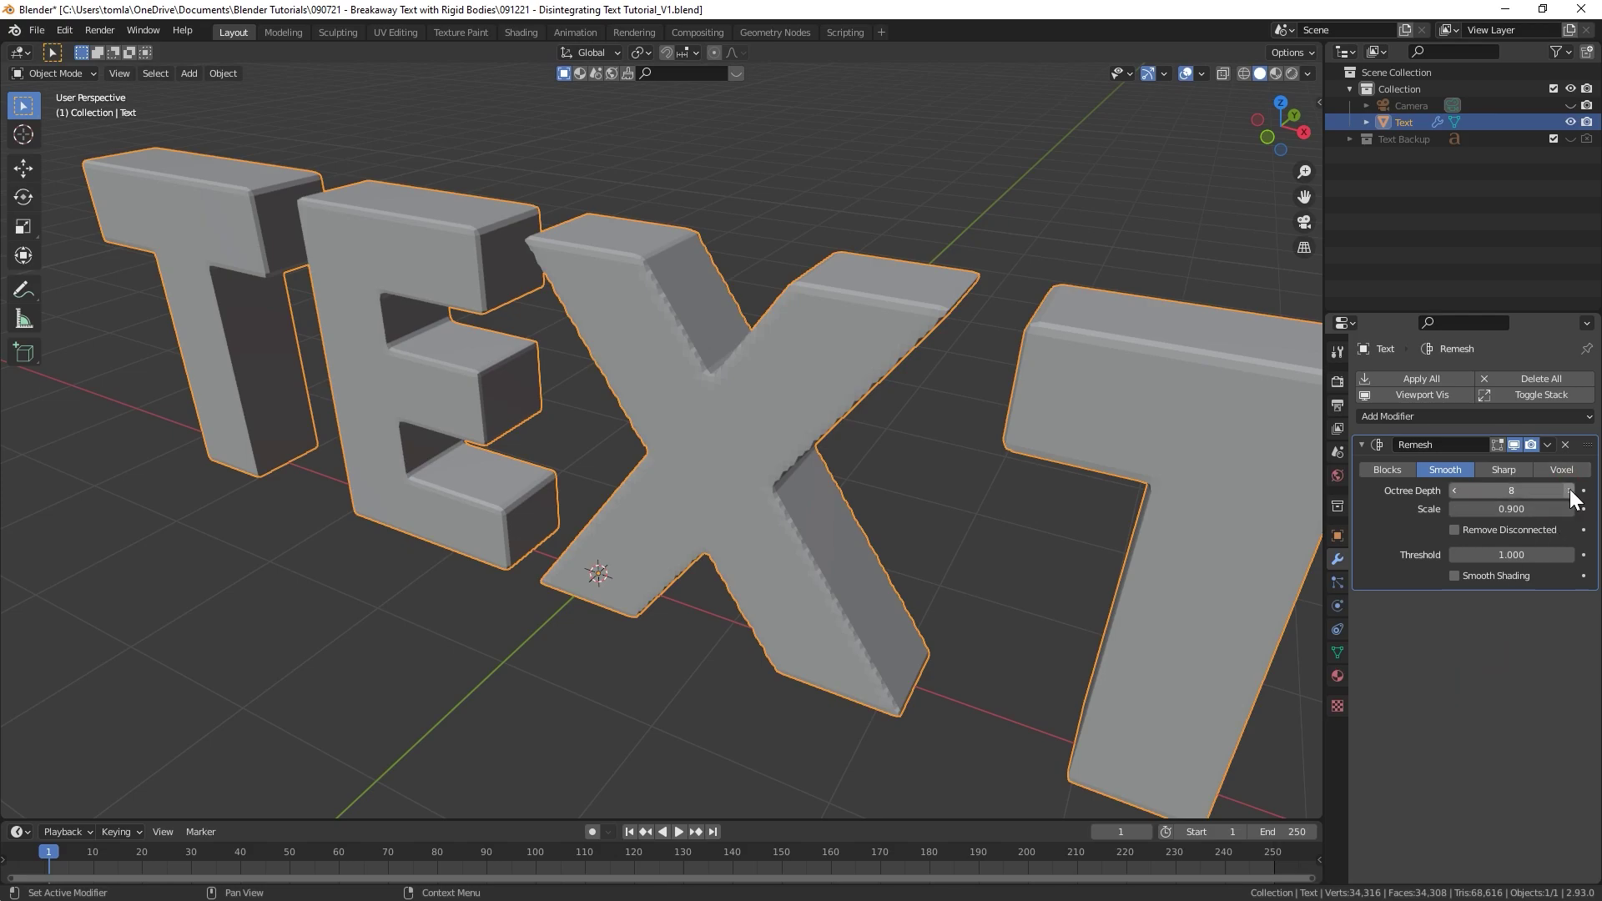
pyautogui.moveTo(733, 361); pyautogui.dragTo(638, 387, button='middle')
pyautogui.moveTo(638, 478); pyautogui.dragTo(594, 446, button='middle')
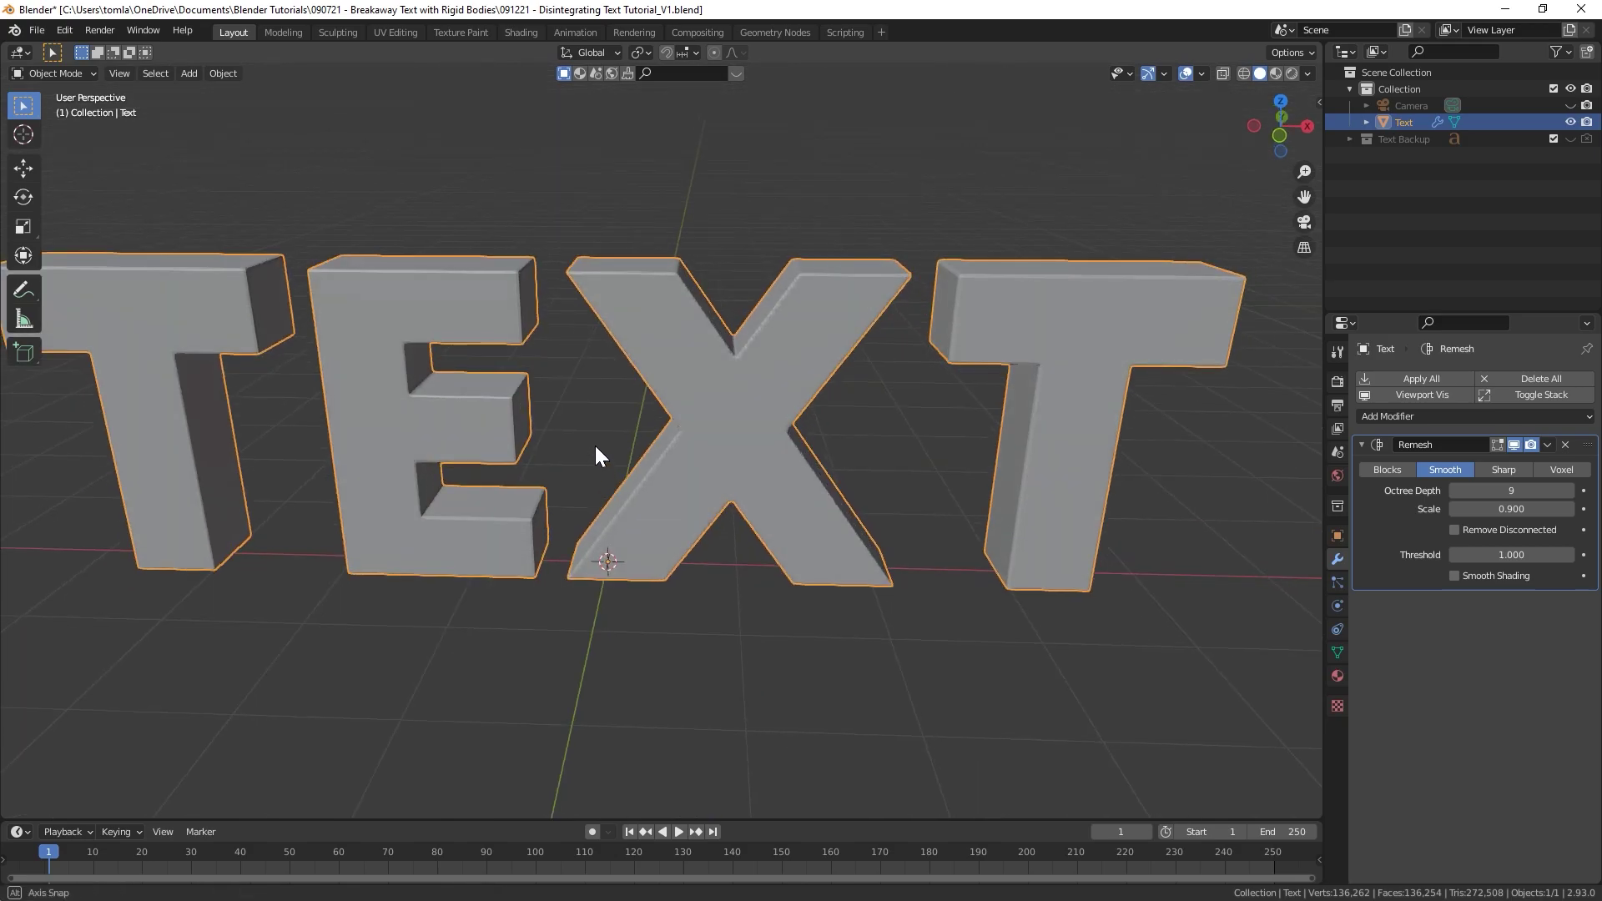
pyautogui.click(1568, 491)
pyautogui.scroll(4, 747, 368)
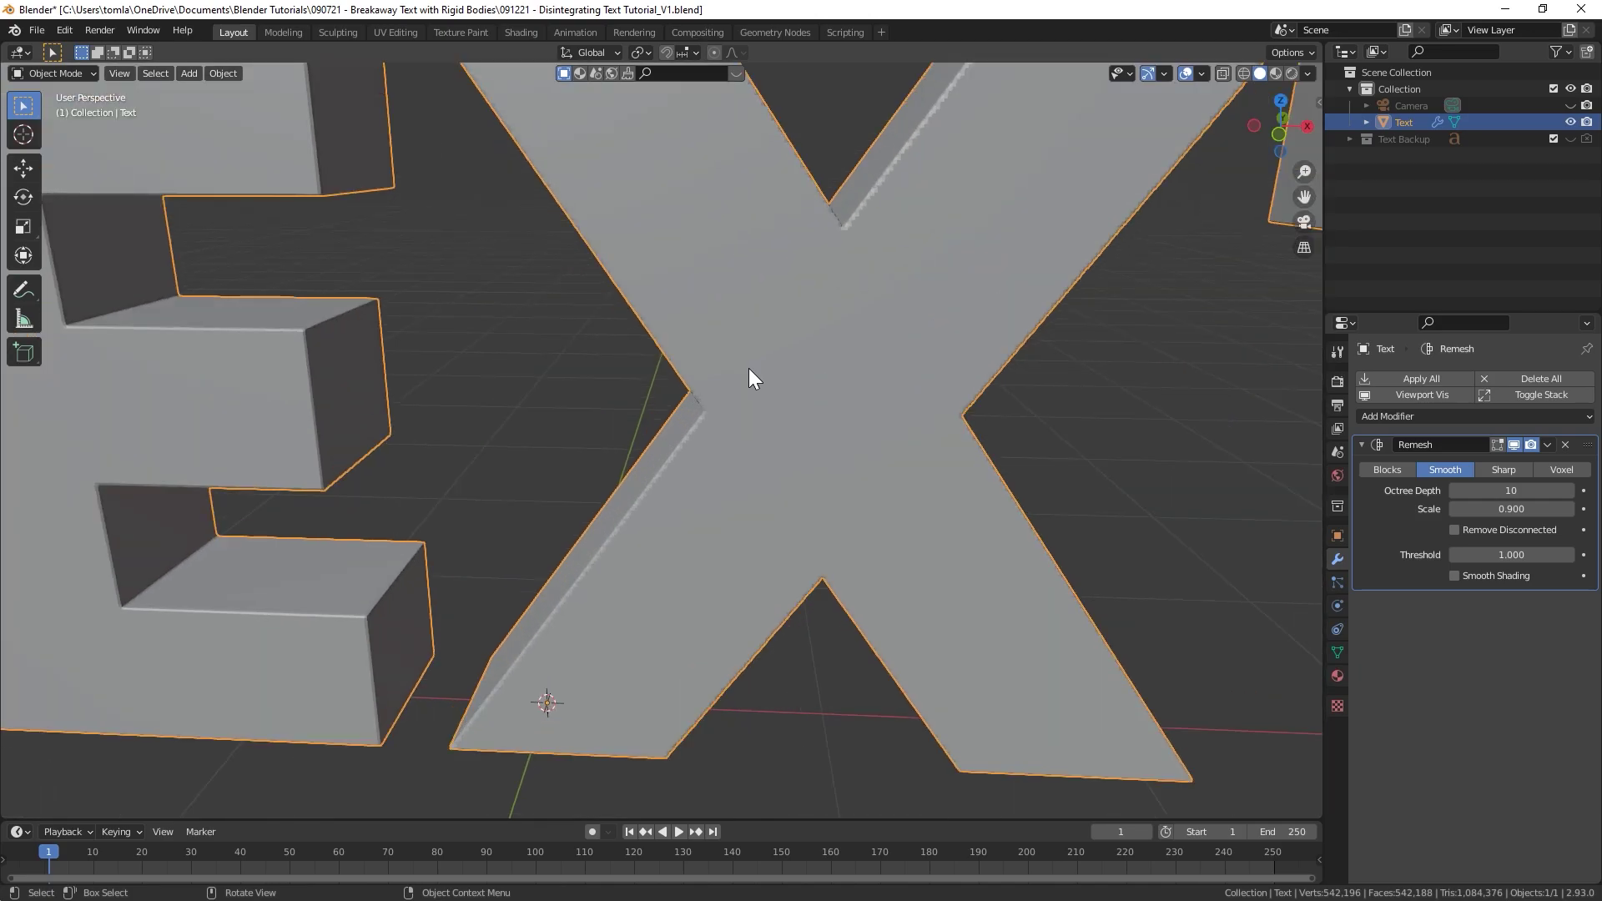
pyautogui.scroll(-4, 834, 368)
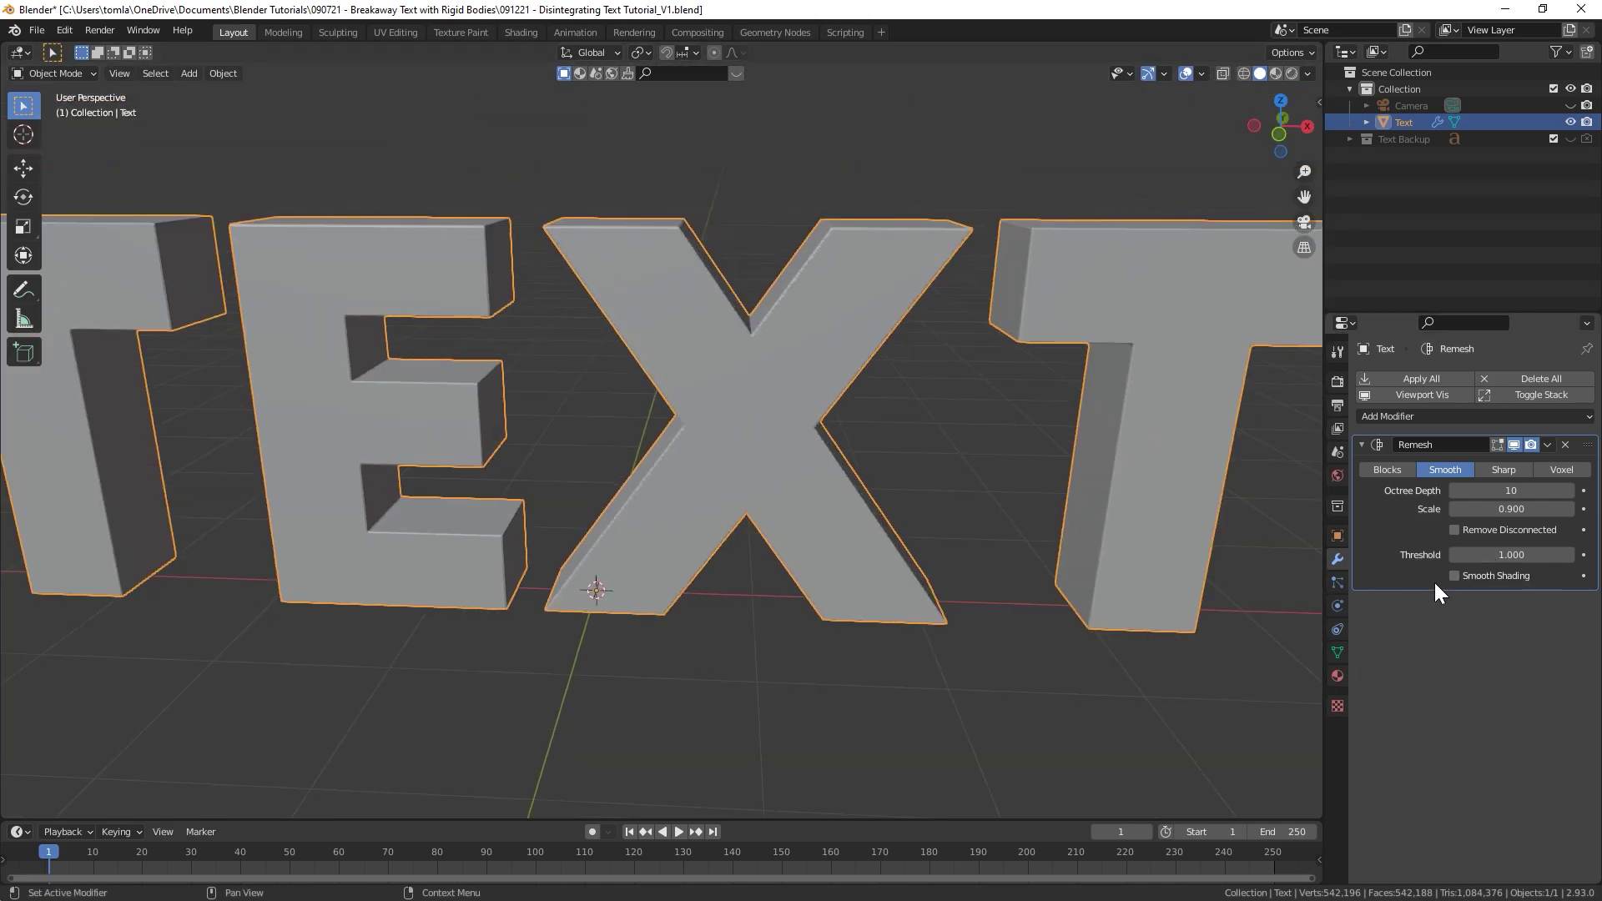
pyautogui.click(1454, 575)
pyautogui.scroll(3, 627, 479)
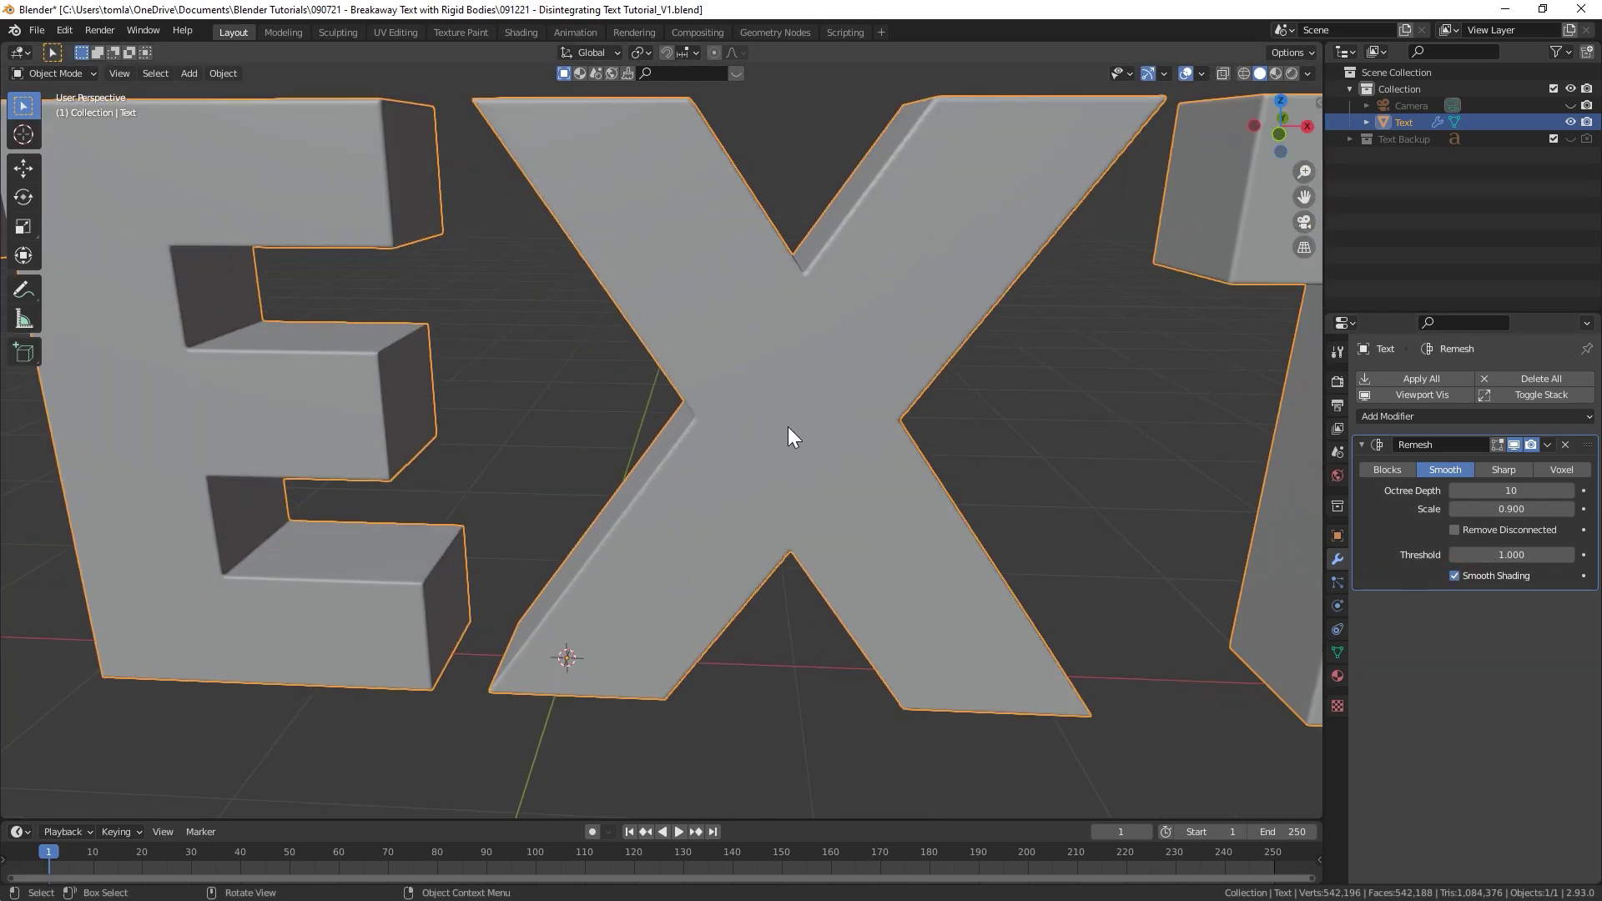
pyautogui.scroll(-3, 788, 427)
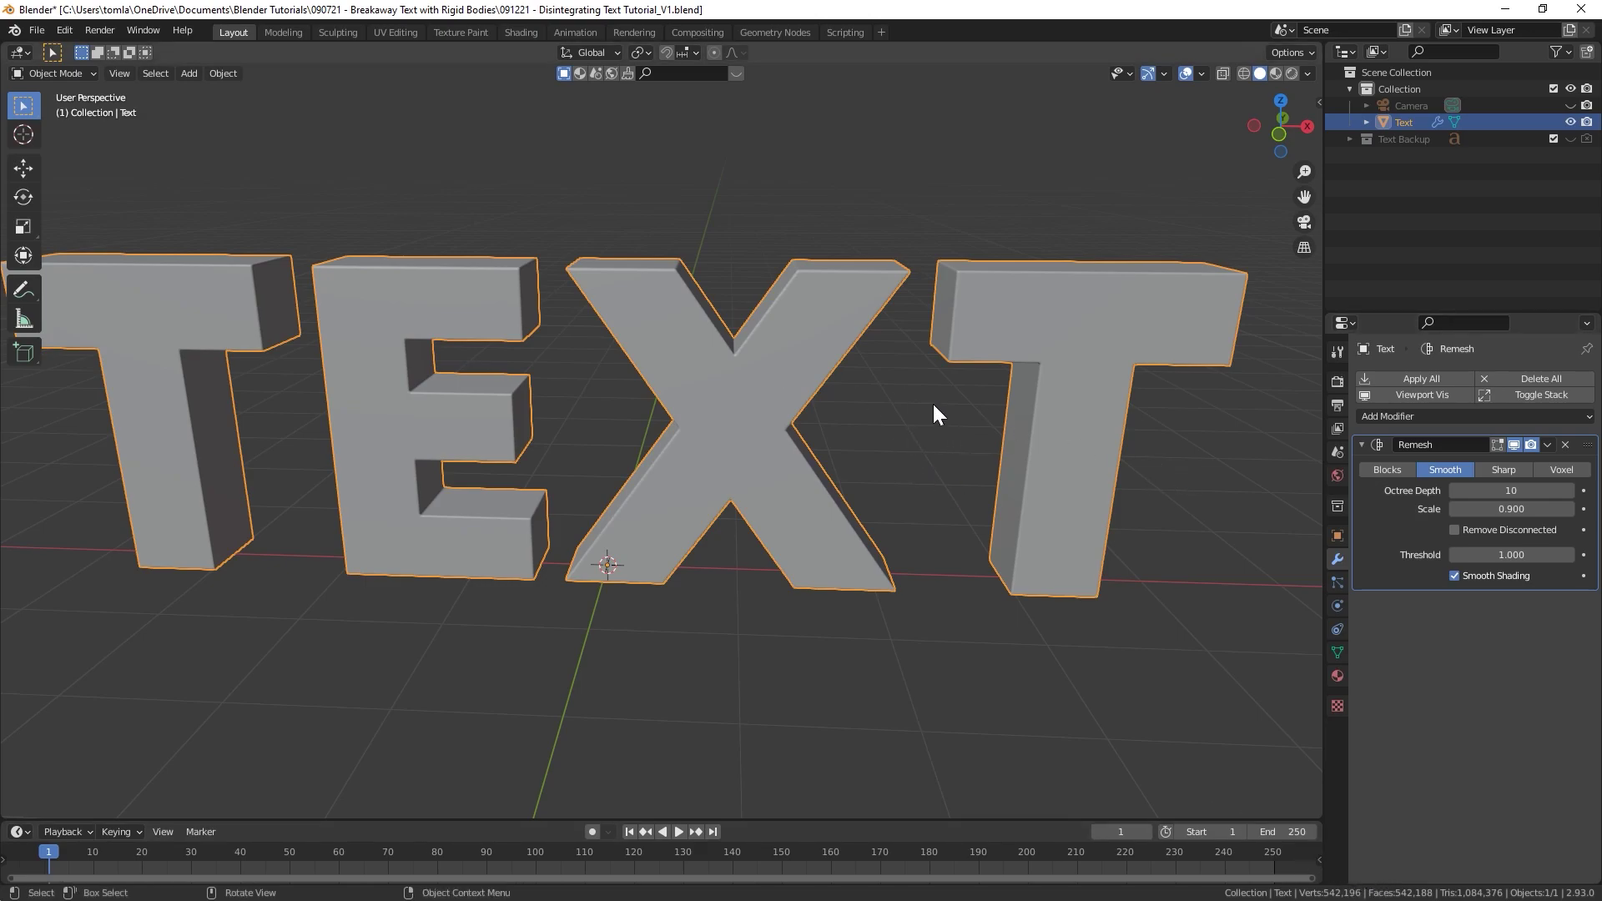
pyautogui.moveTo(934, 405)
pyautogui.mouseDown(button='middle')
pyautogui.moveTo(772, 388)
pyautogui.moveTo(679, 412)
pyautogui.moveTo(767, 409)
pyautogui.moveTo(643, 393)
pyautogui.moveTo(833, 488)
pyautogui.mouseUp(button='middle')
# - Check mesh density in wireframe, then settle back on Octree Depth 8 in solid view
pyautogui.click(1243, 73)
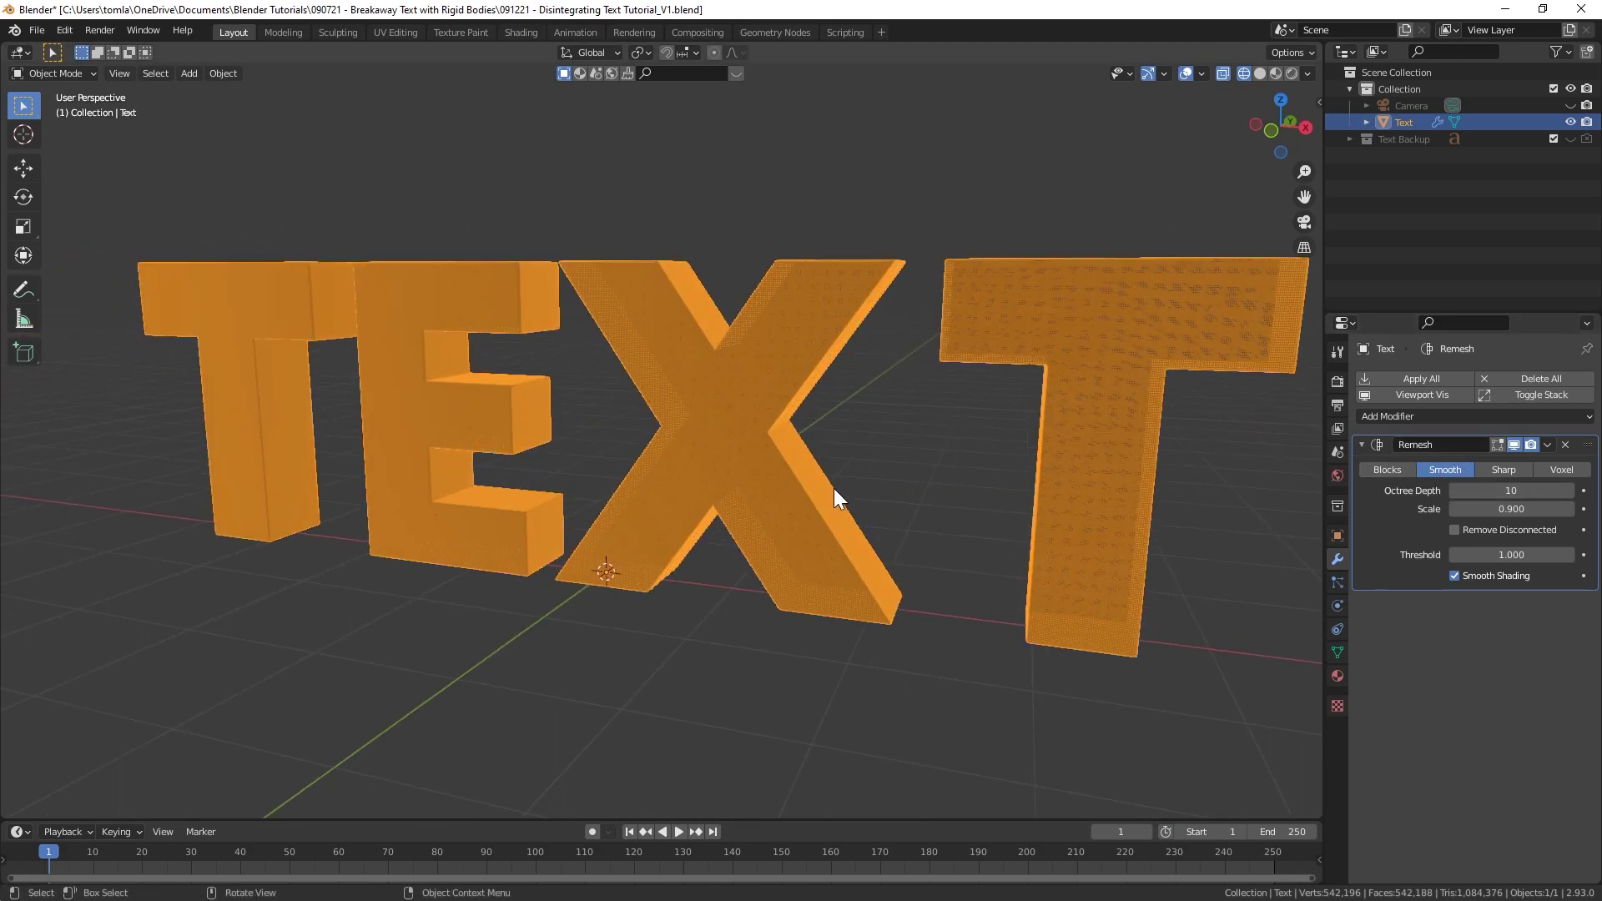
pyautogui.click(1453, 490)
pyautogui.click(1260, 73)
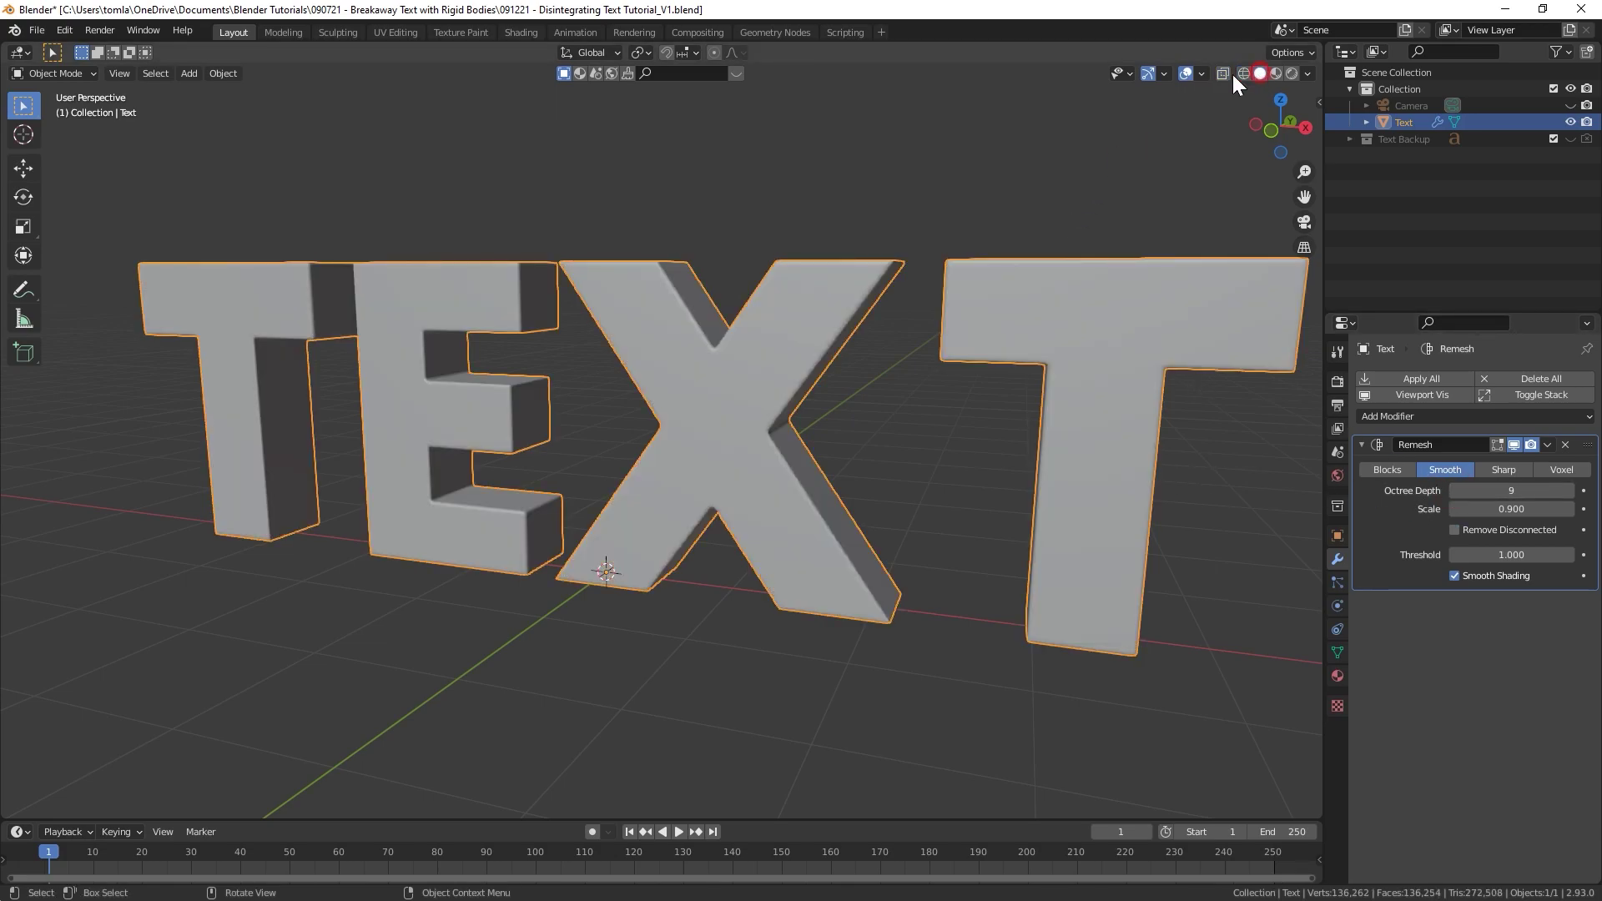
pyautogui.scroll(-2, 614, 451)
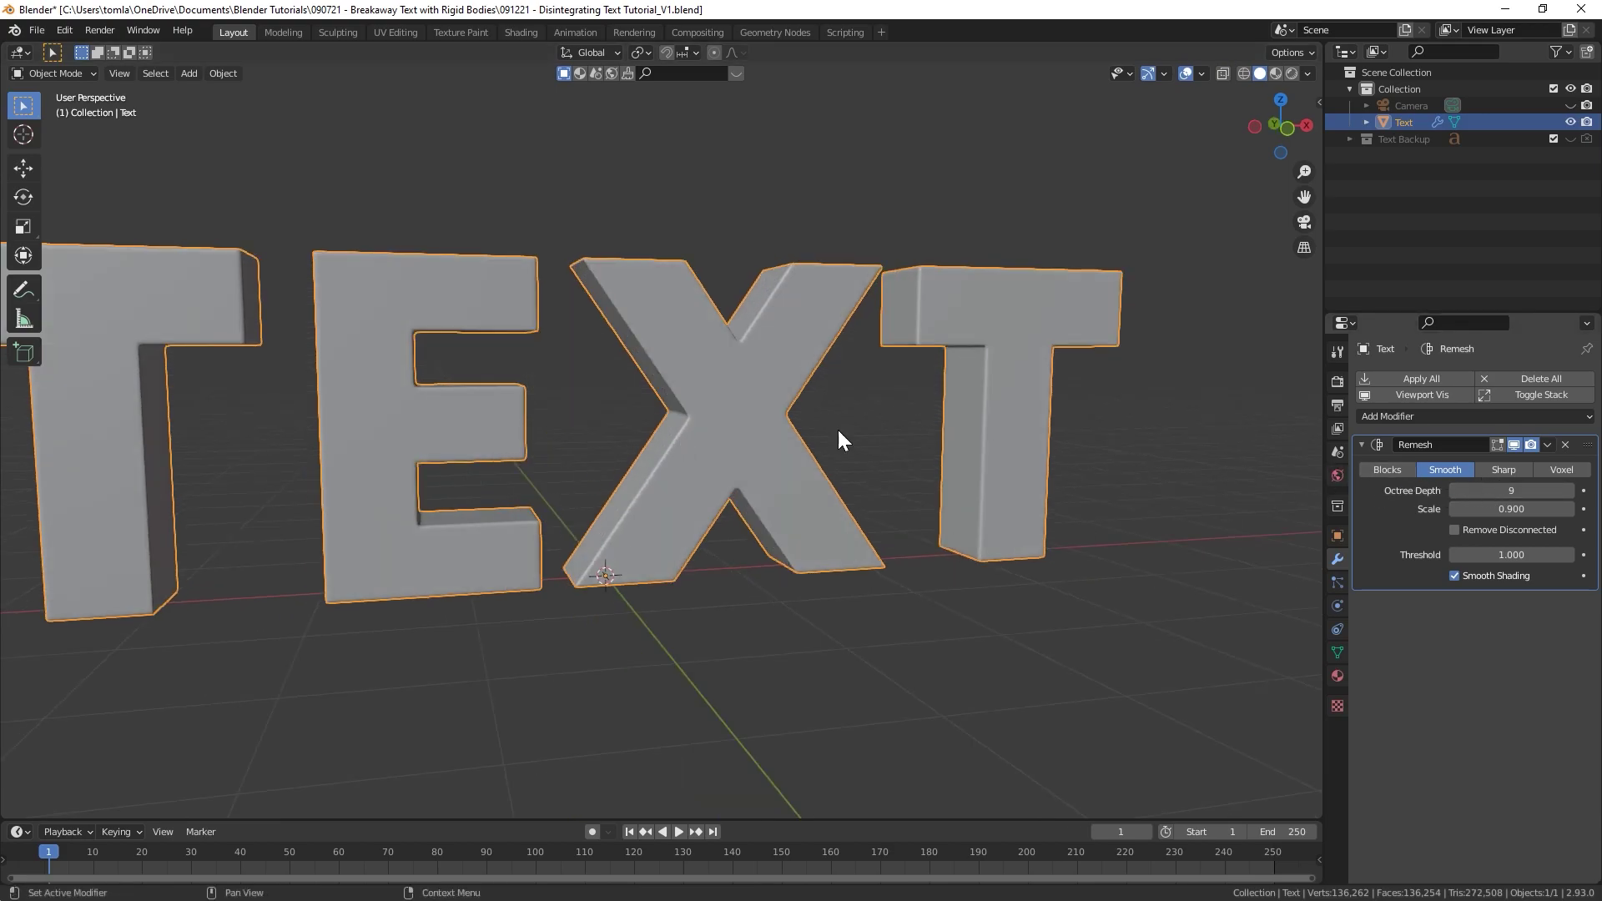
pyautogui.scroll(-3, 501, 421)
pyautogui.moveTo(464, 417); pyautogui.dragTo(598, 421, button='middle')
pyautogui.click(1362, 445)
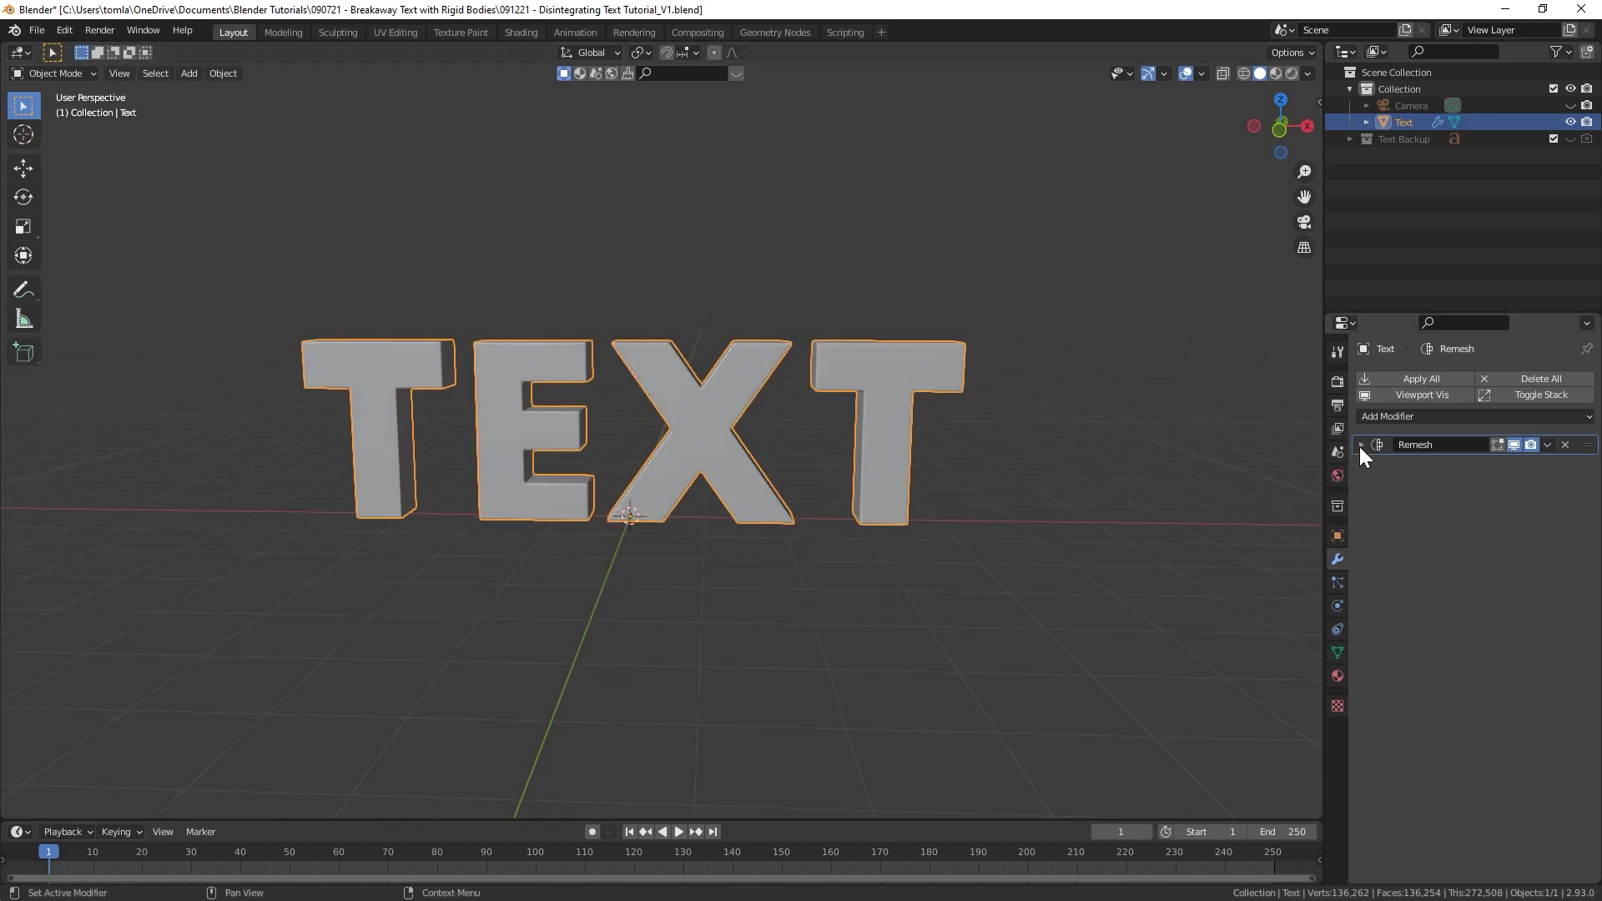
pyautogui.click(1361, 445)
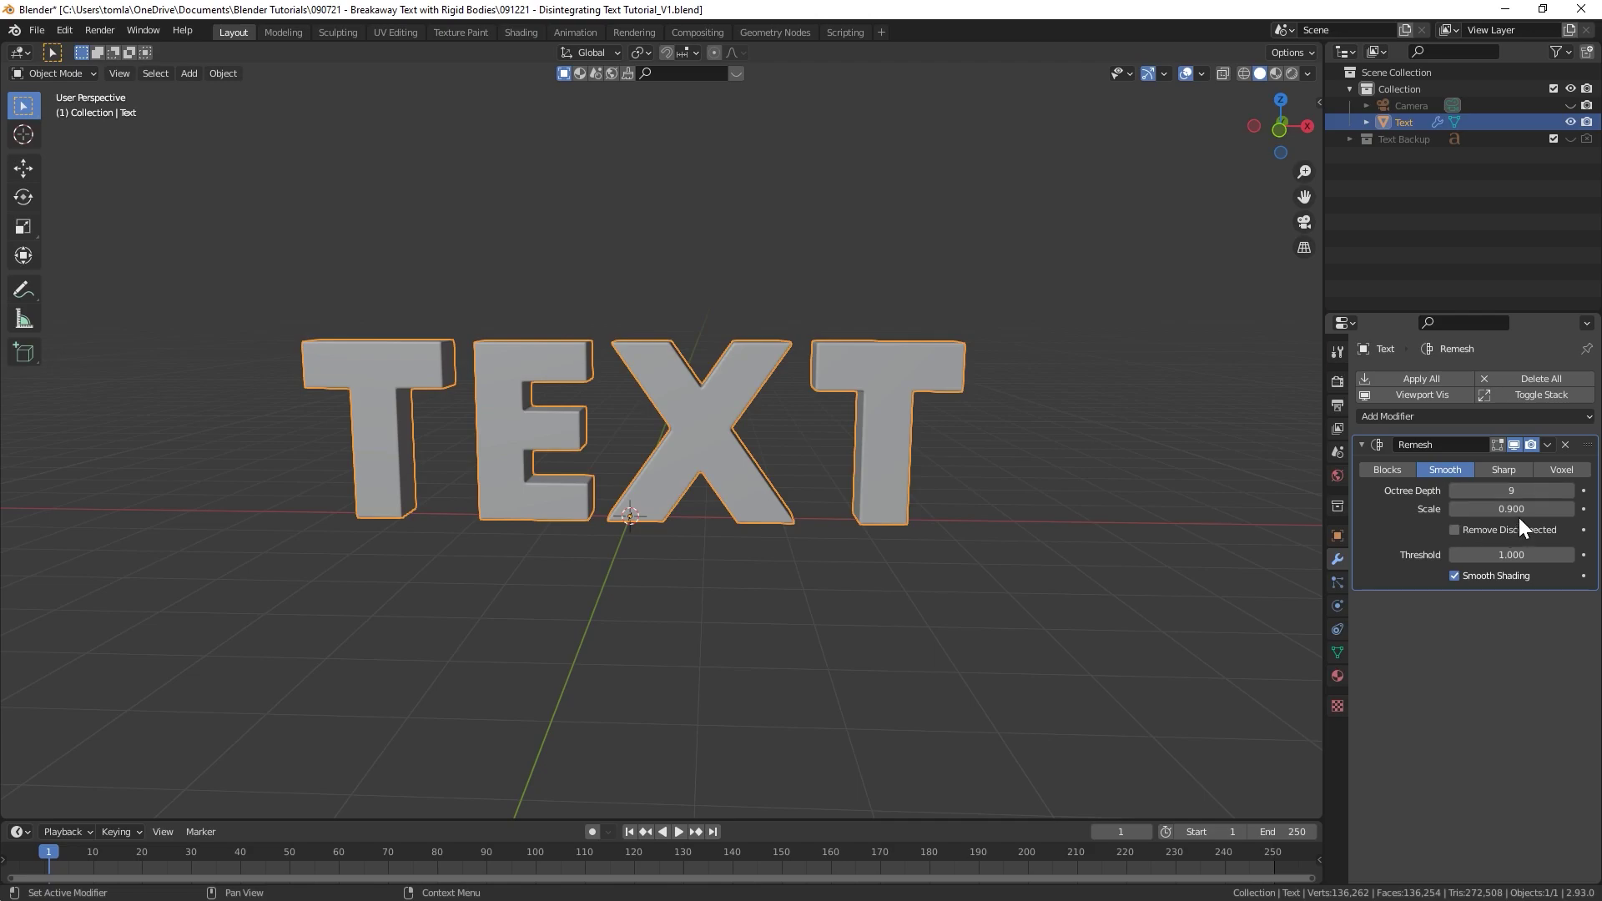
pyautogui.click(1455, 493)
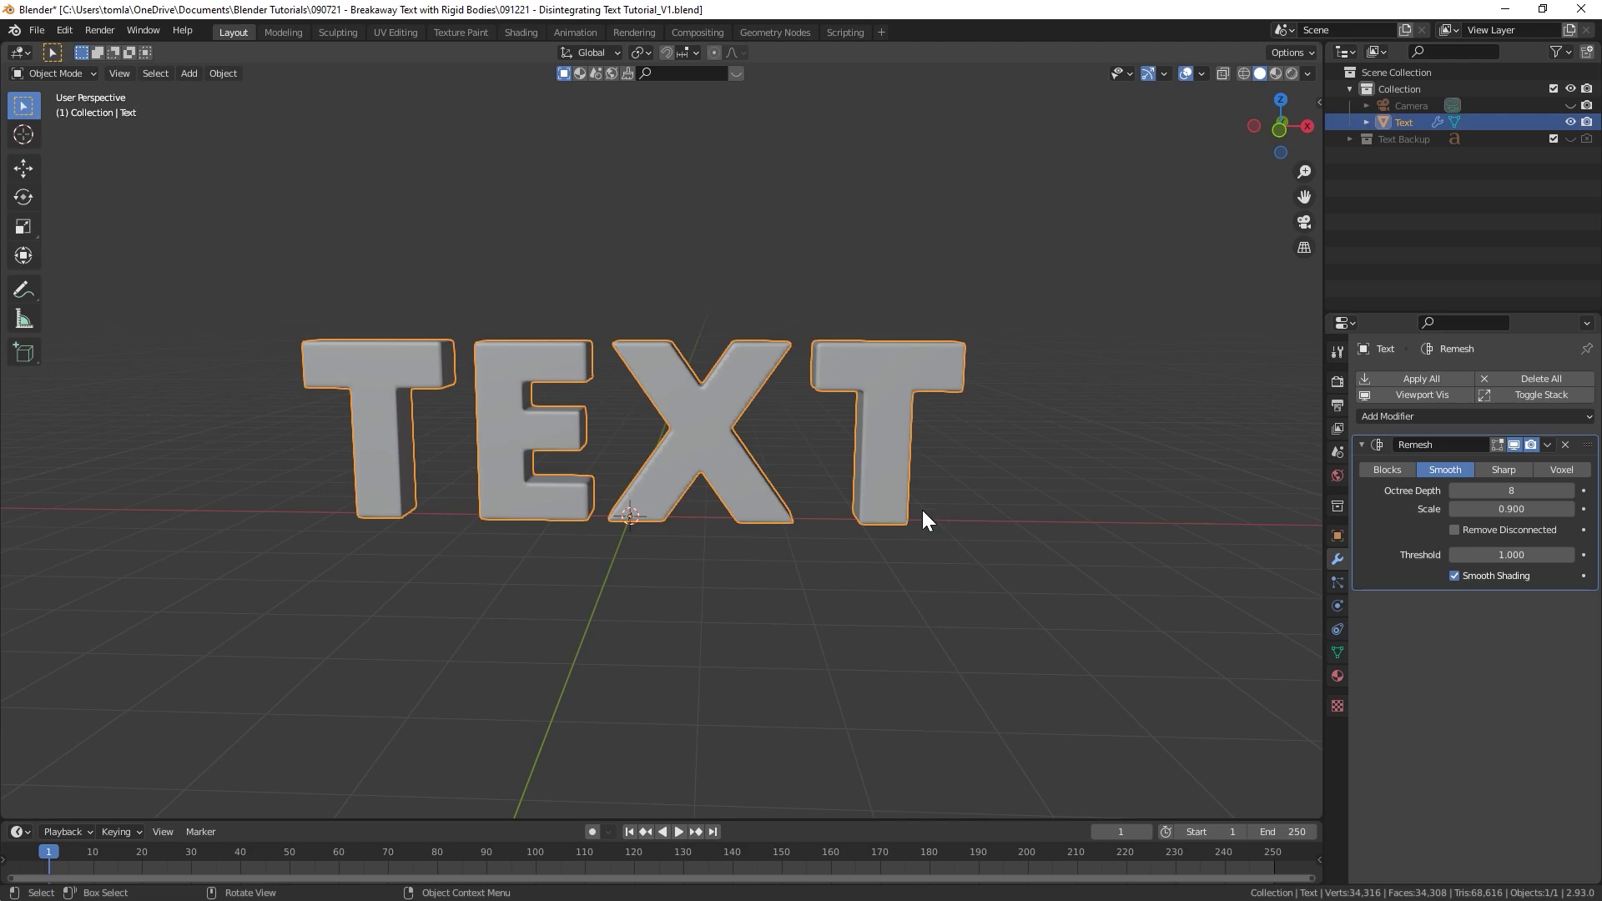
# - Add a particle system to TEXT with a count of 10000
pyautogui.click(1337, 583)
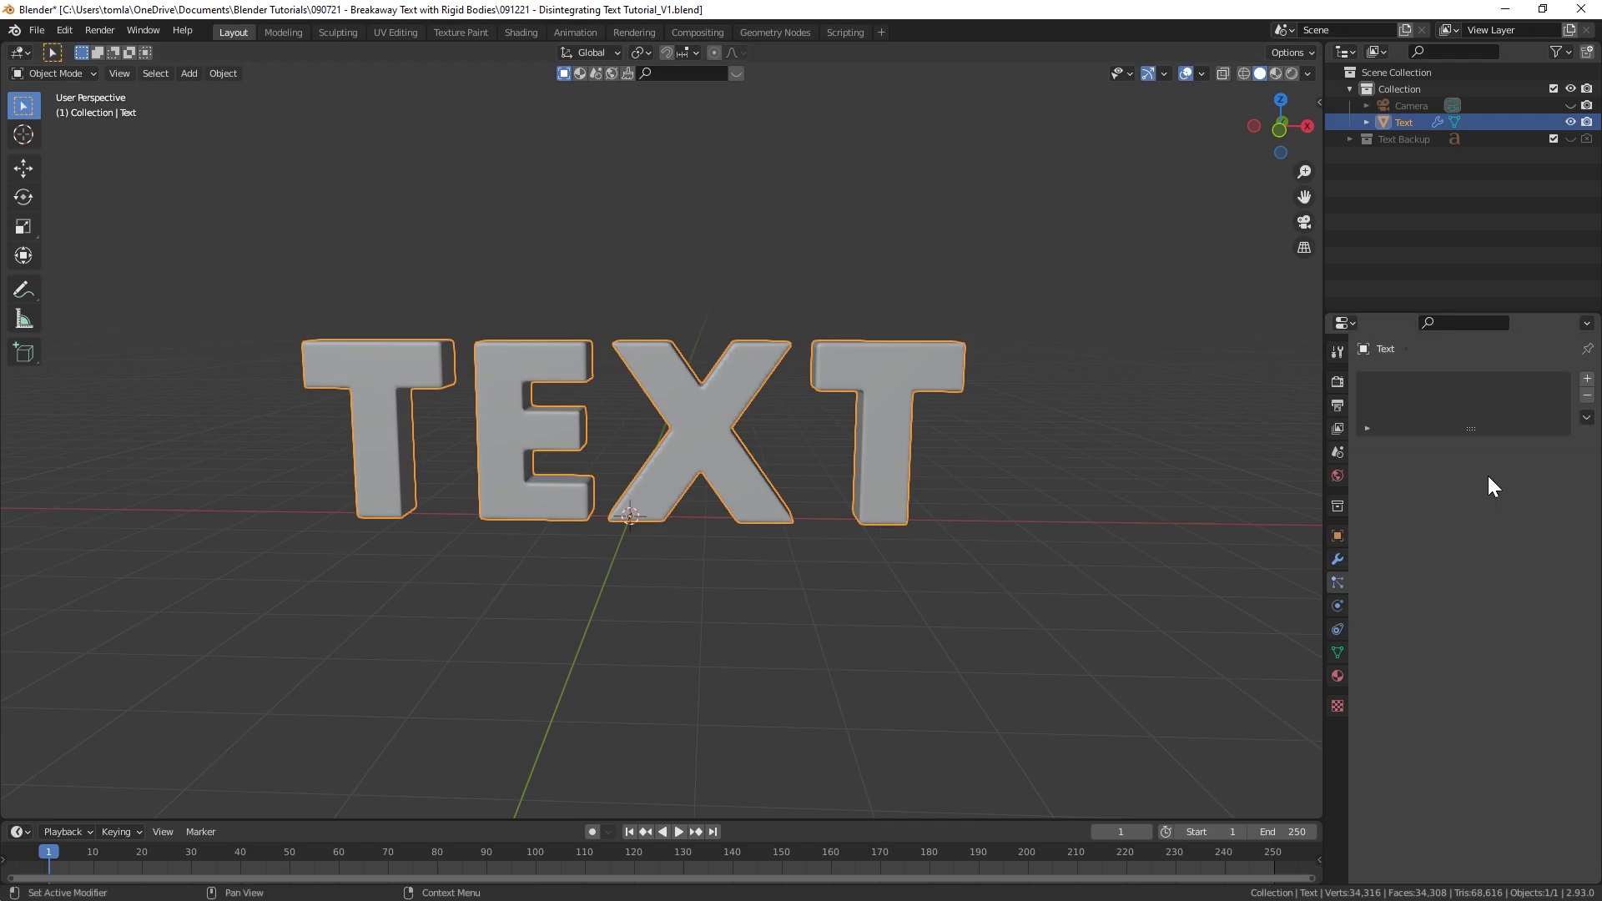
pyautogui.click(1587, 380)
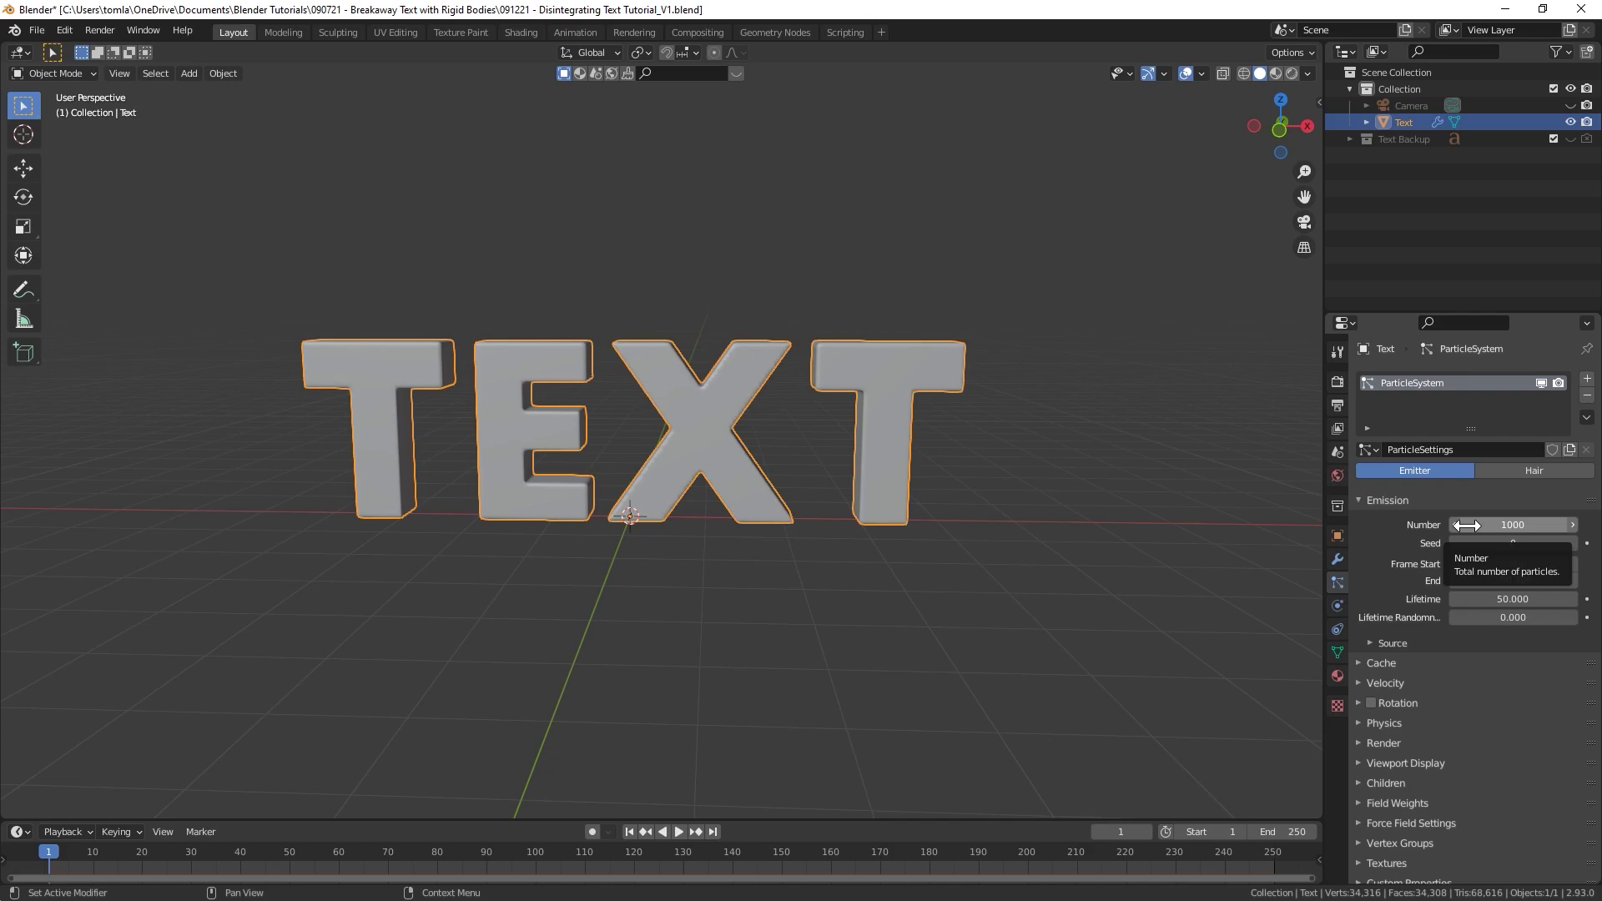
pyautogui.click(1526, 524)
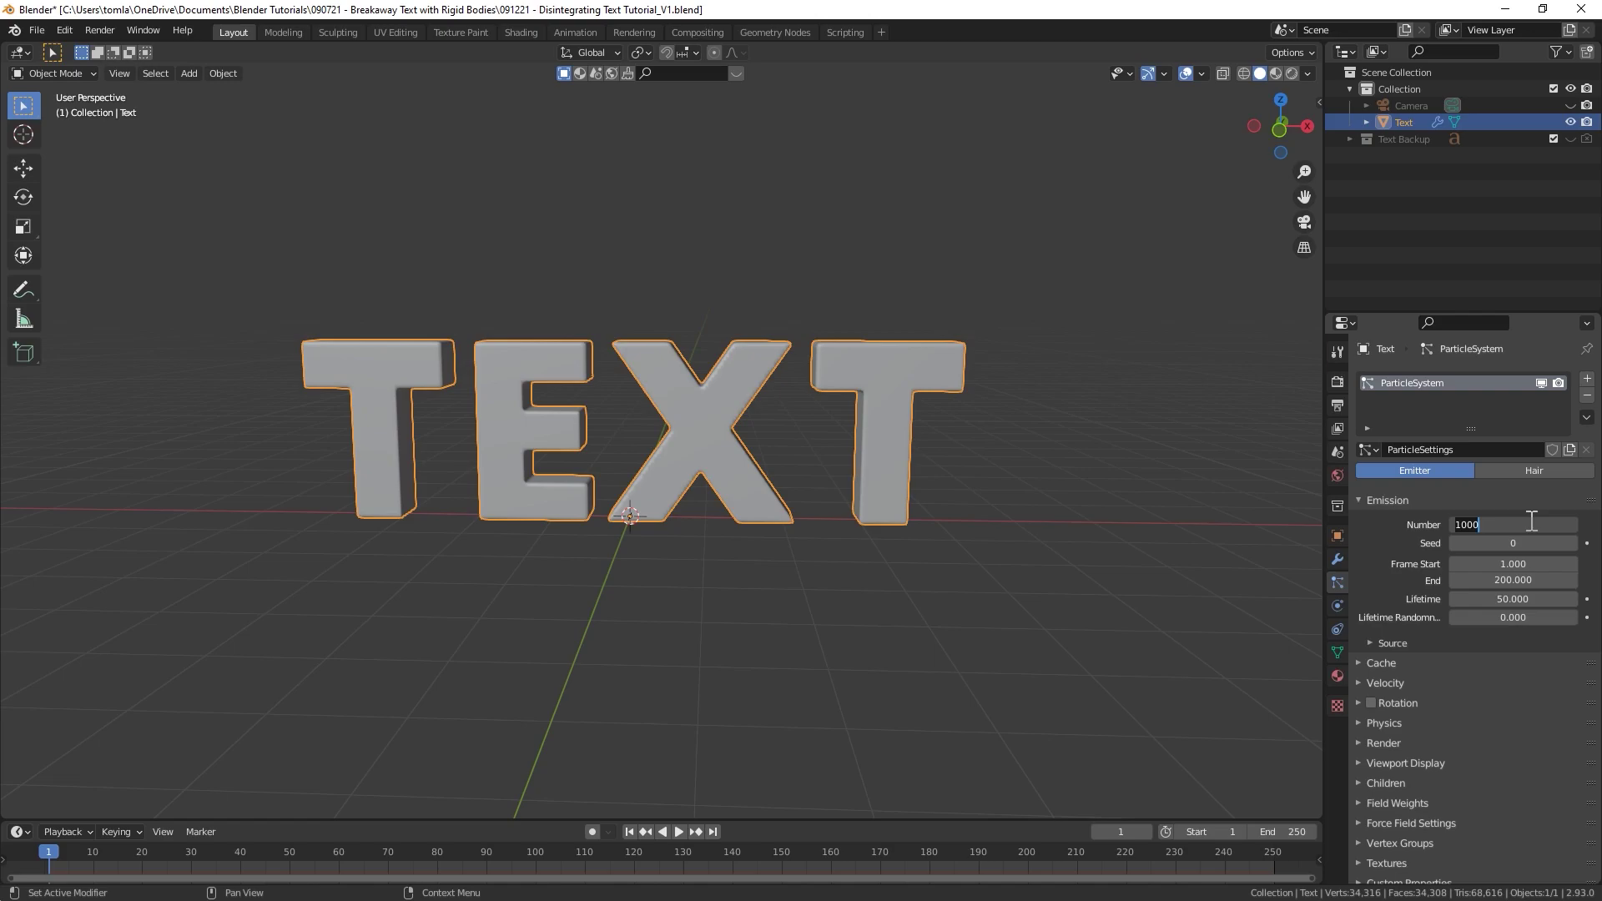
pyautogui.write('10000')
pyautogui.press('Return')
# - Set emission Frame Start and End both to 0, then inspect the text
pyautogui.click(1502, 564)
pyautogui.write('0')
pyautogui.press('Return')
pyautogui.click(1510, 582)
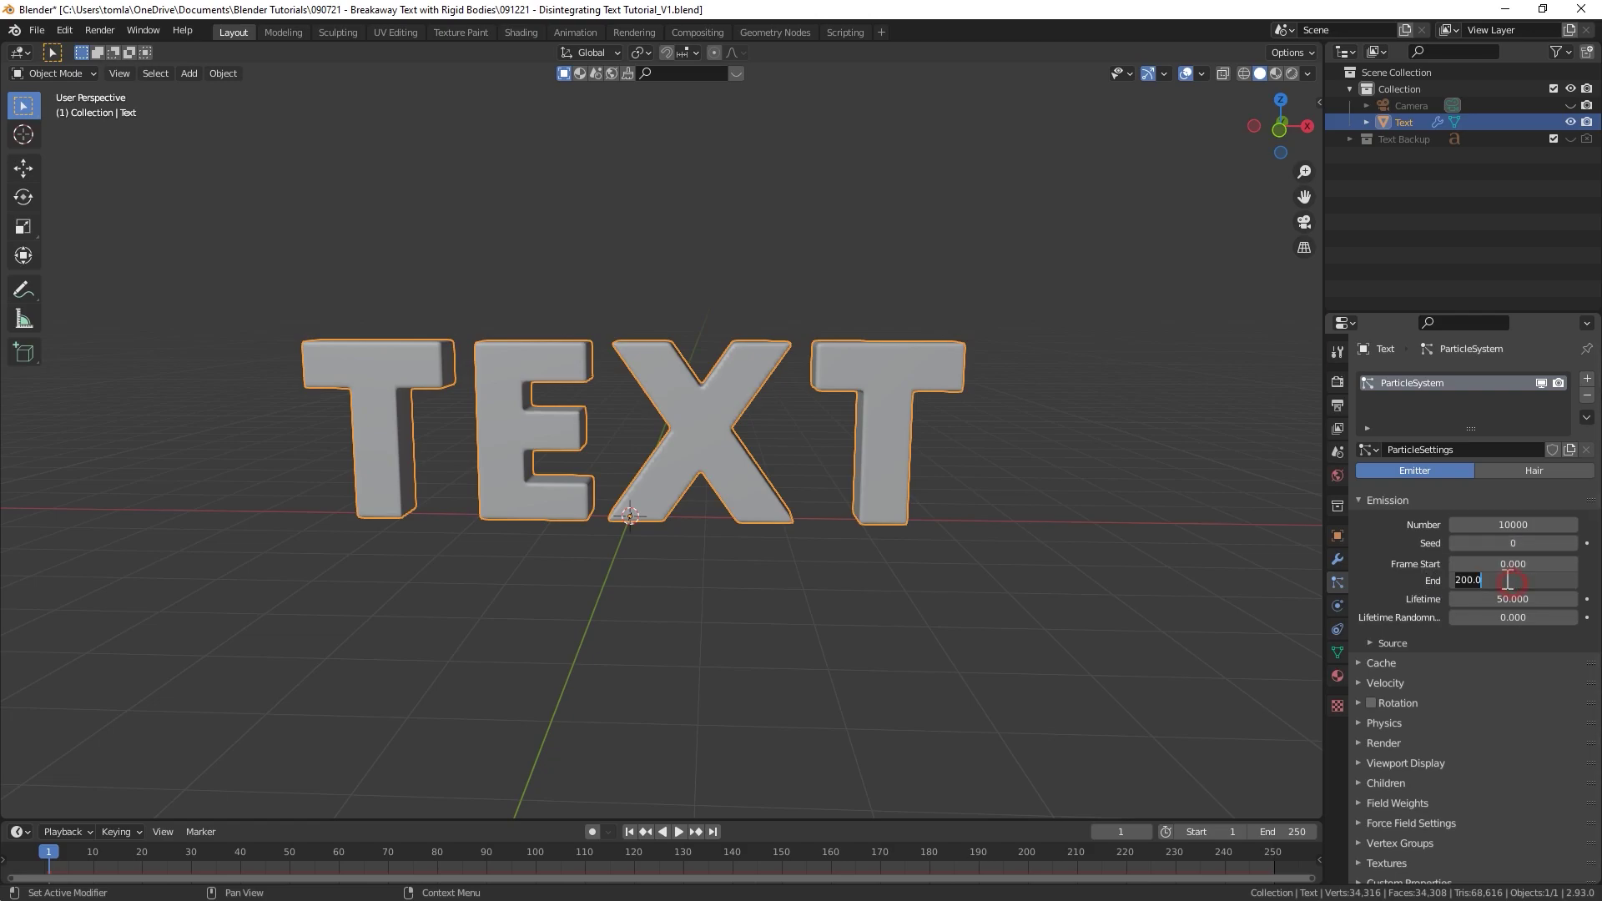
pyautogui.write('0')
pyautogui.press('Return')
pyautogui.scroll(3, 1177, 522)
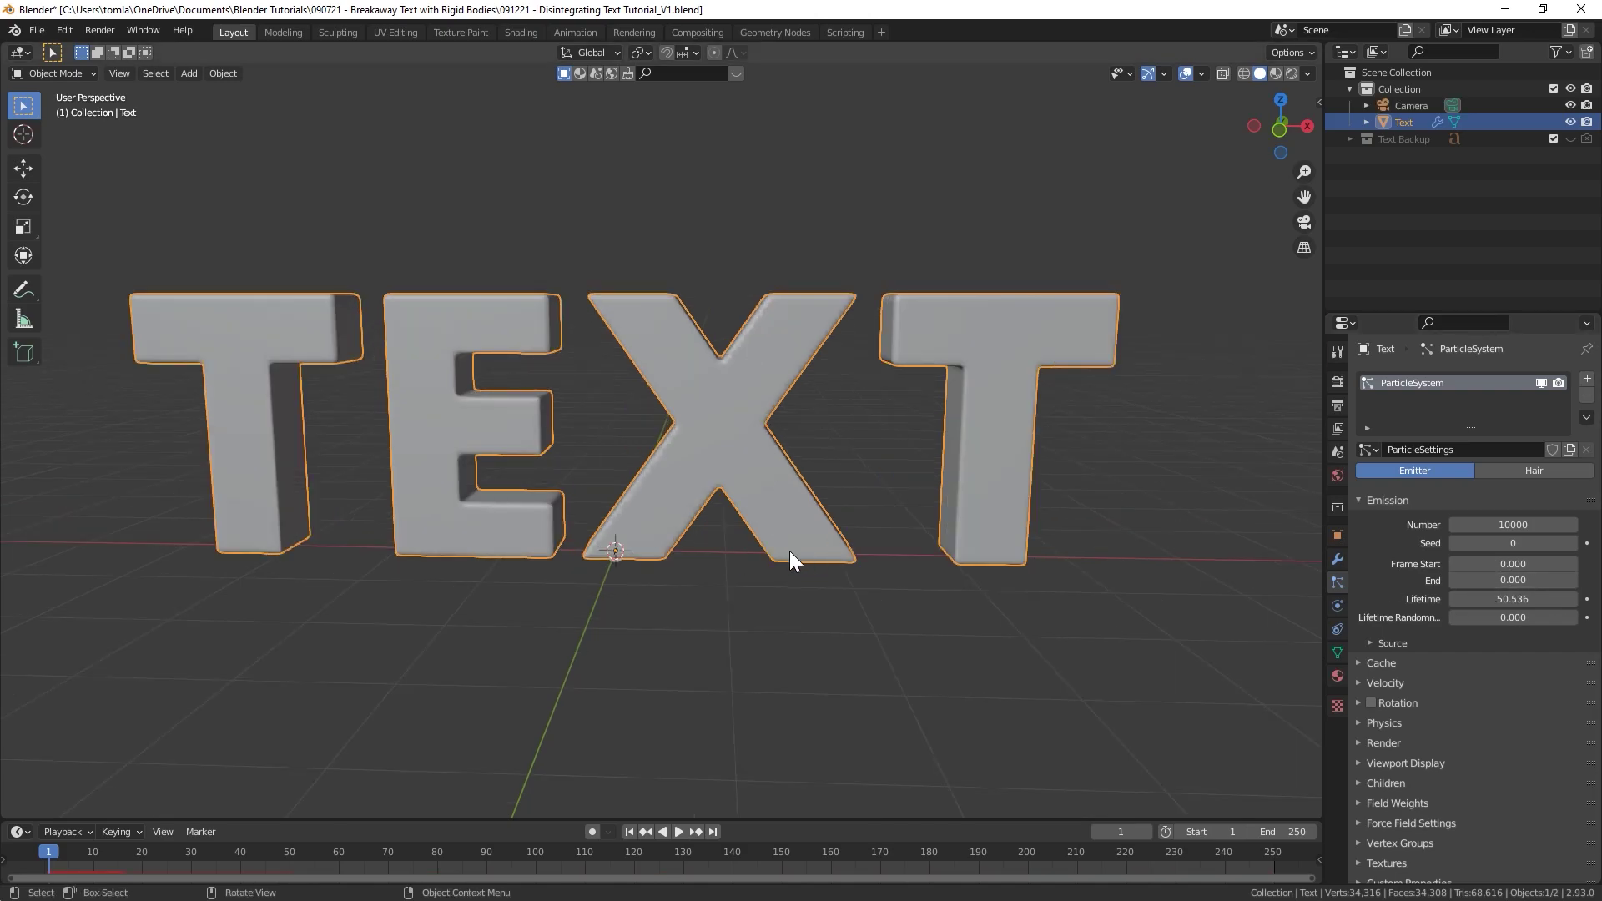
pyautogui.moveTo(696, 430); pyautogui.dragTo(617, 553, button='middle')
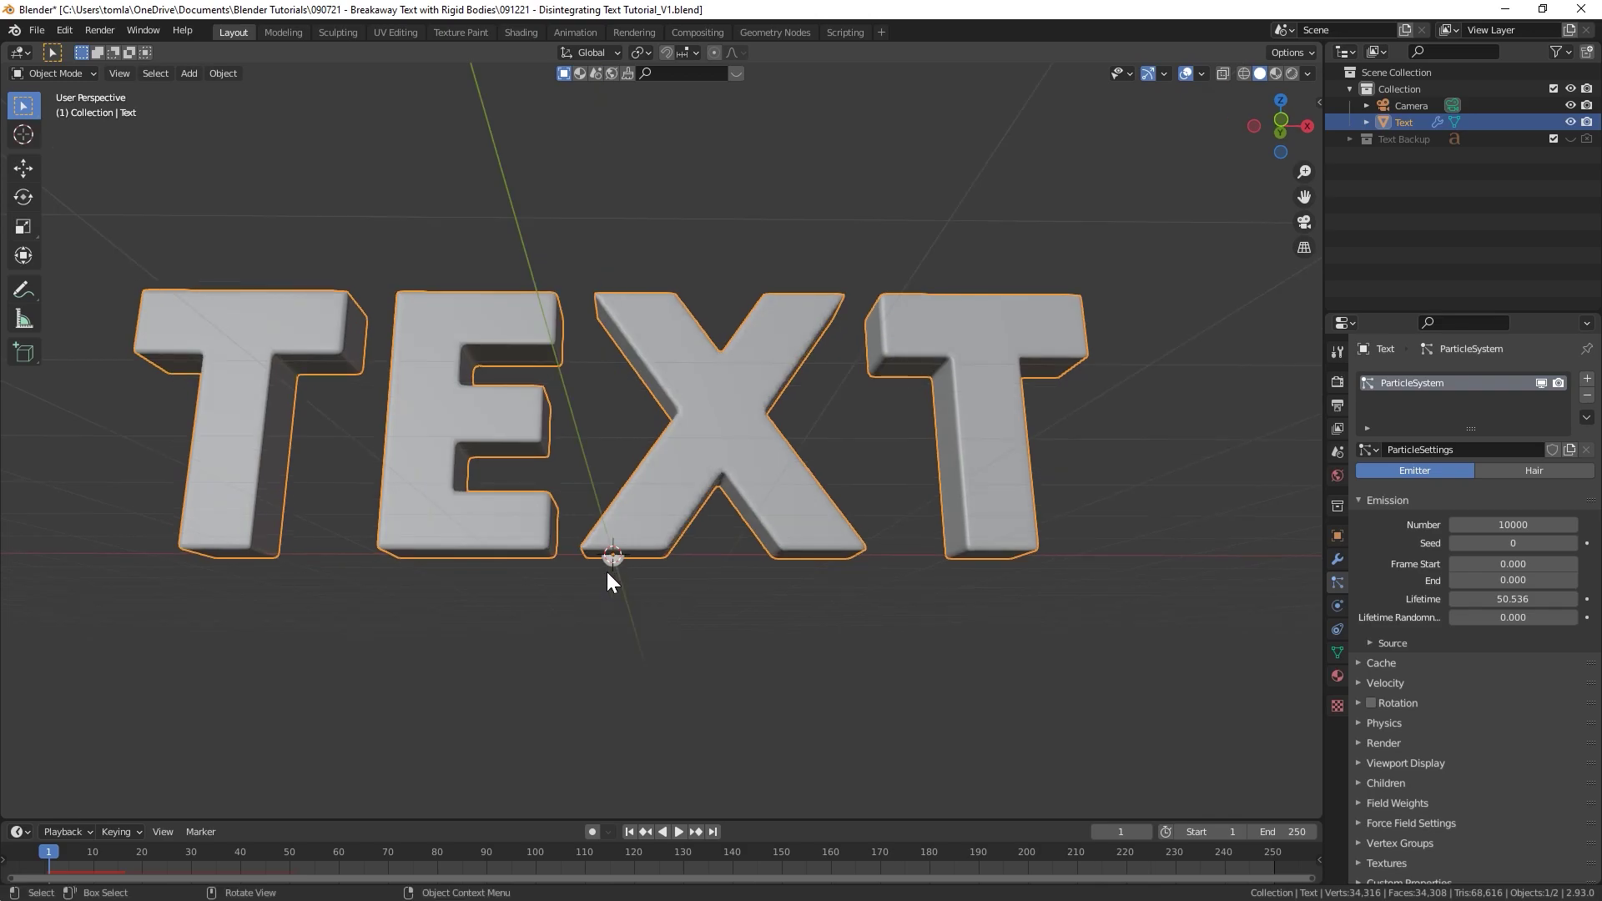
pyautogui.scroll(5, 612, 564)
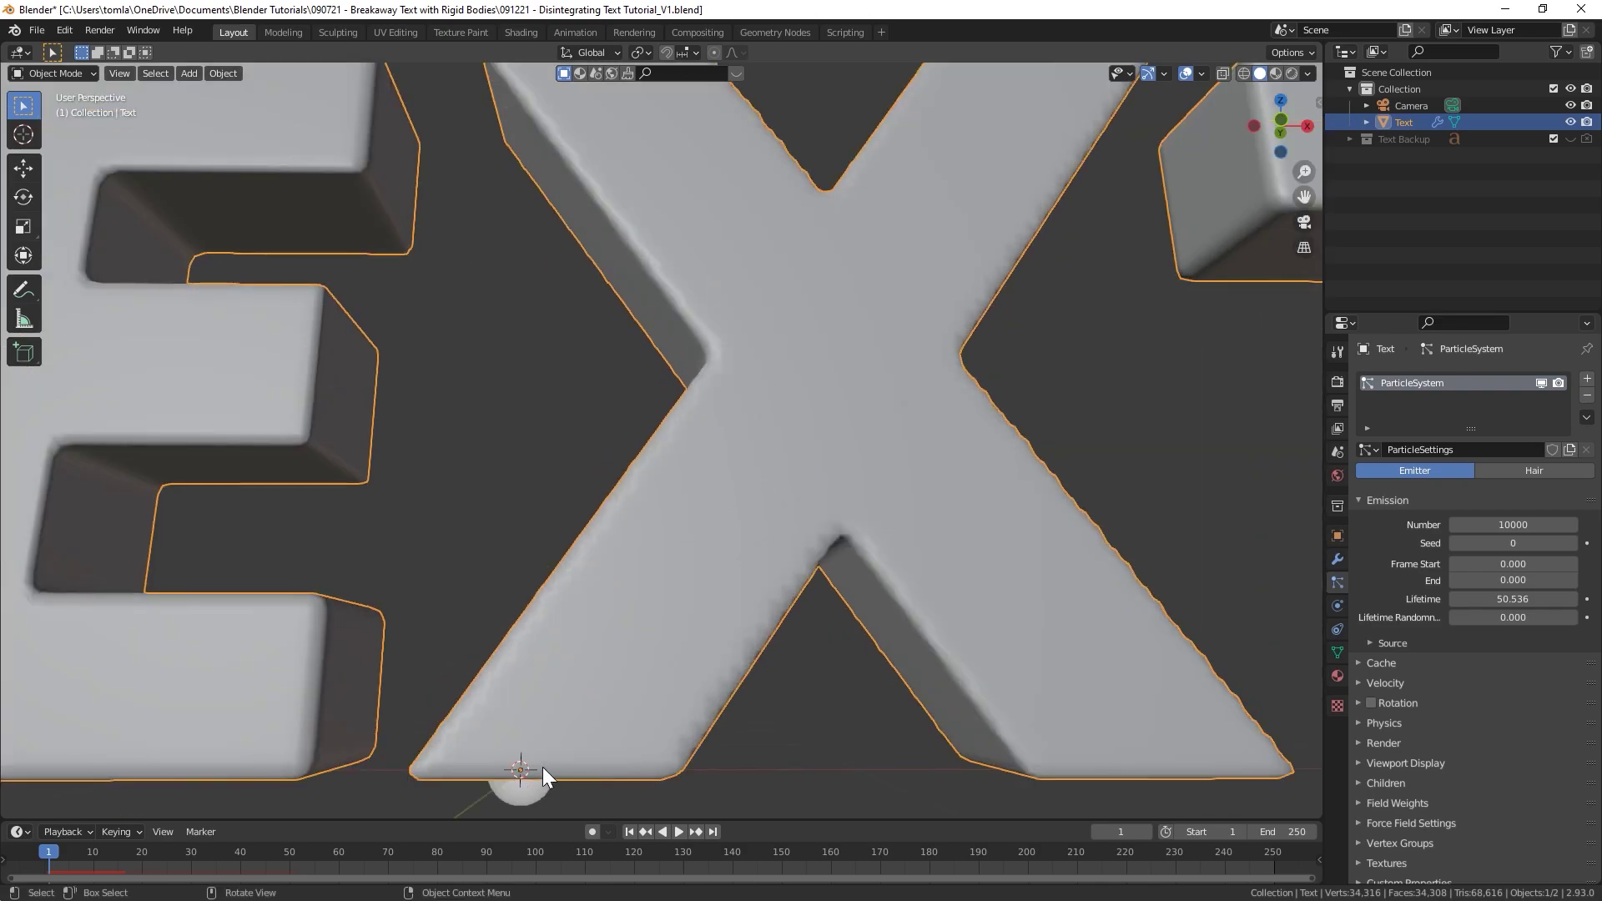
pyautogui.scroll(-4, 542, 767)
pyautogui.scroll(-4, 750, 463)
pyautogui.moveTo(750, 463); pyautogui.dragTo(801, 517, button='middle')
pyautogui.scroll(-4, 727, 509)
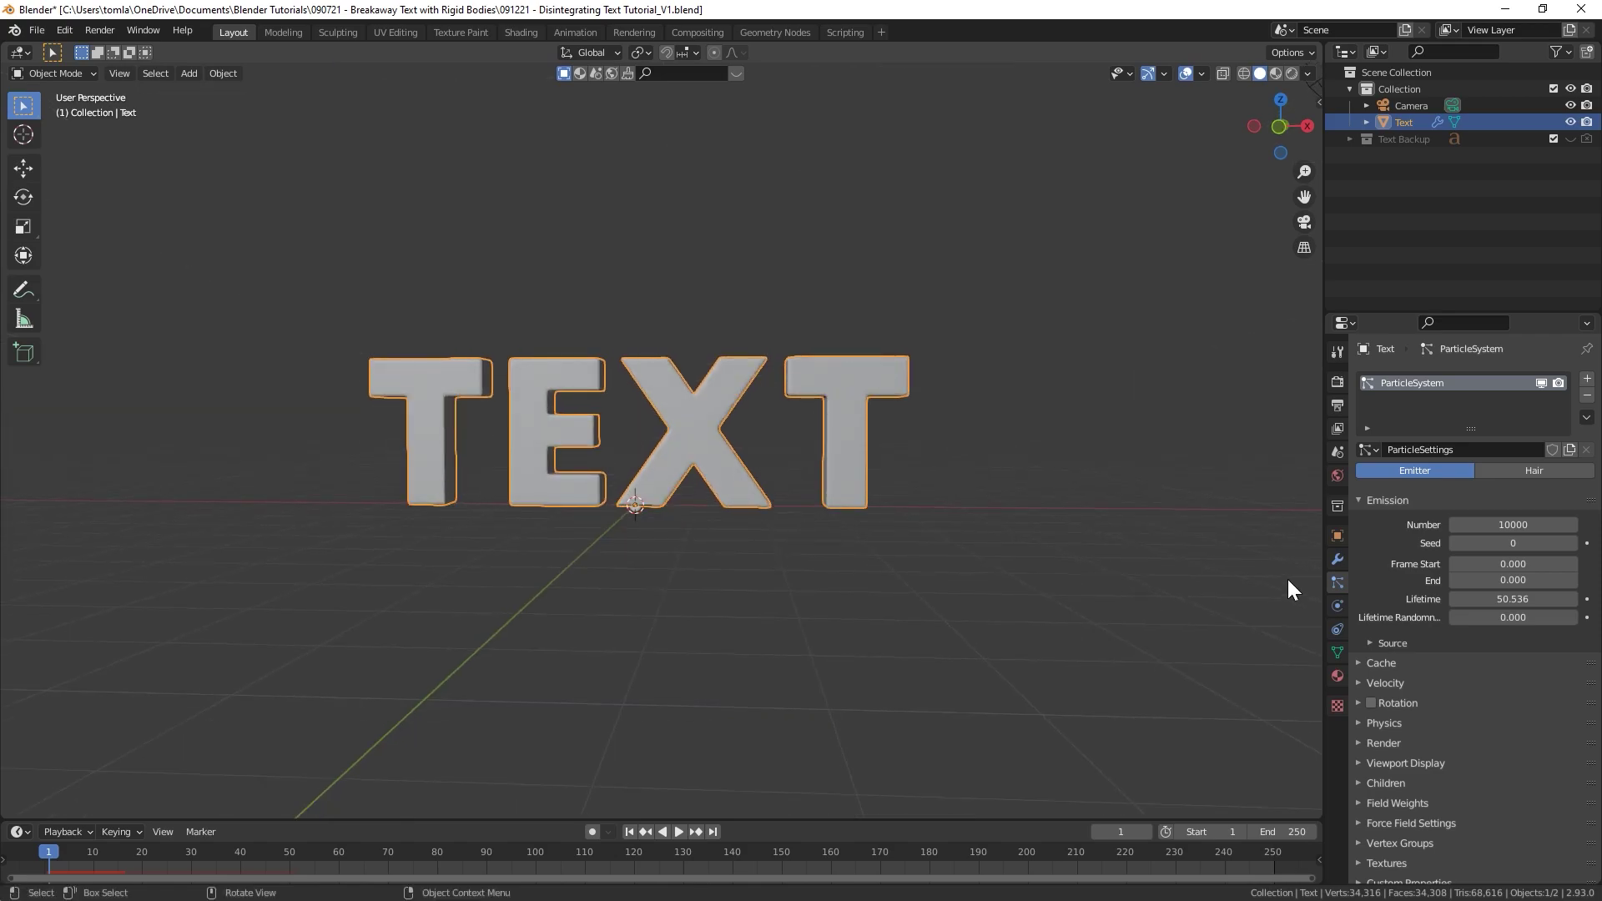
# - Enable Use Modifier Stack in the particle emission source settings
pyautogui.click(1372, 644)
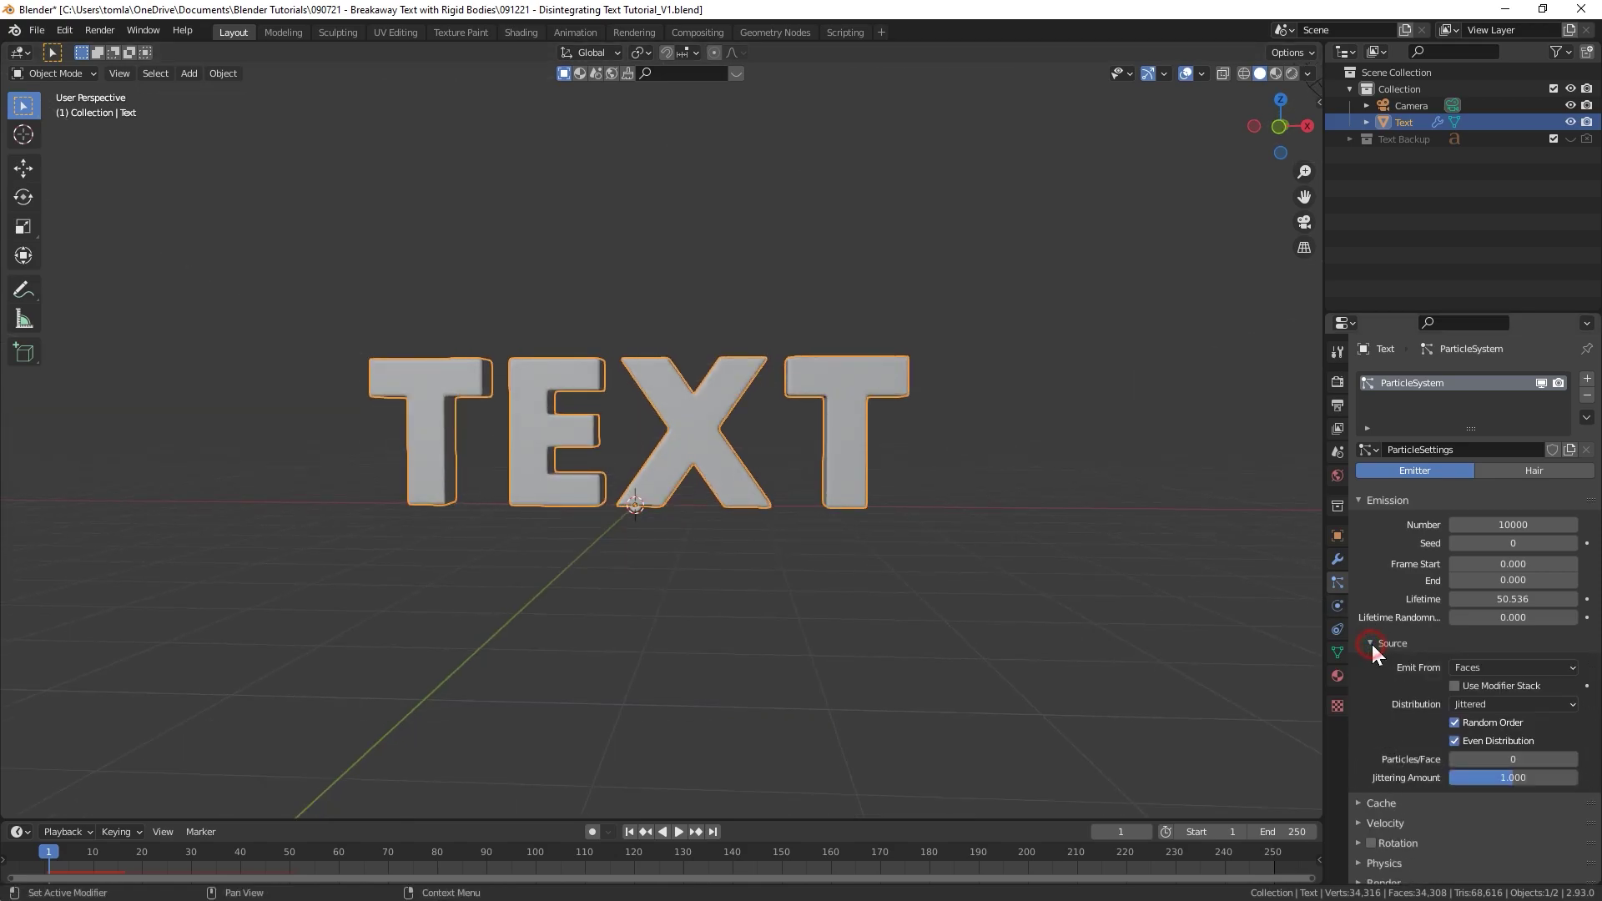
pyautogui.click(1454, 686)
pyautogui.scroll(4, 584, 542)
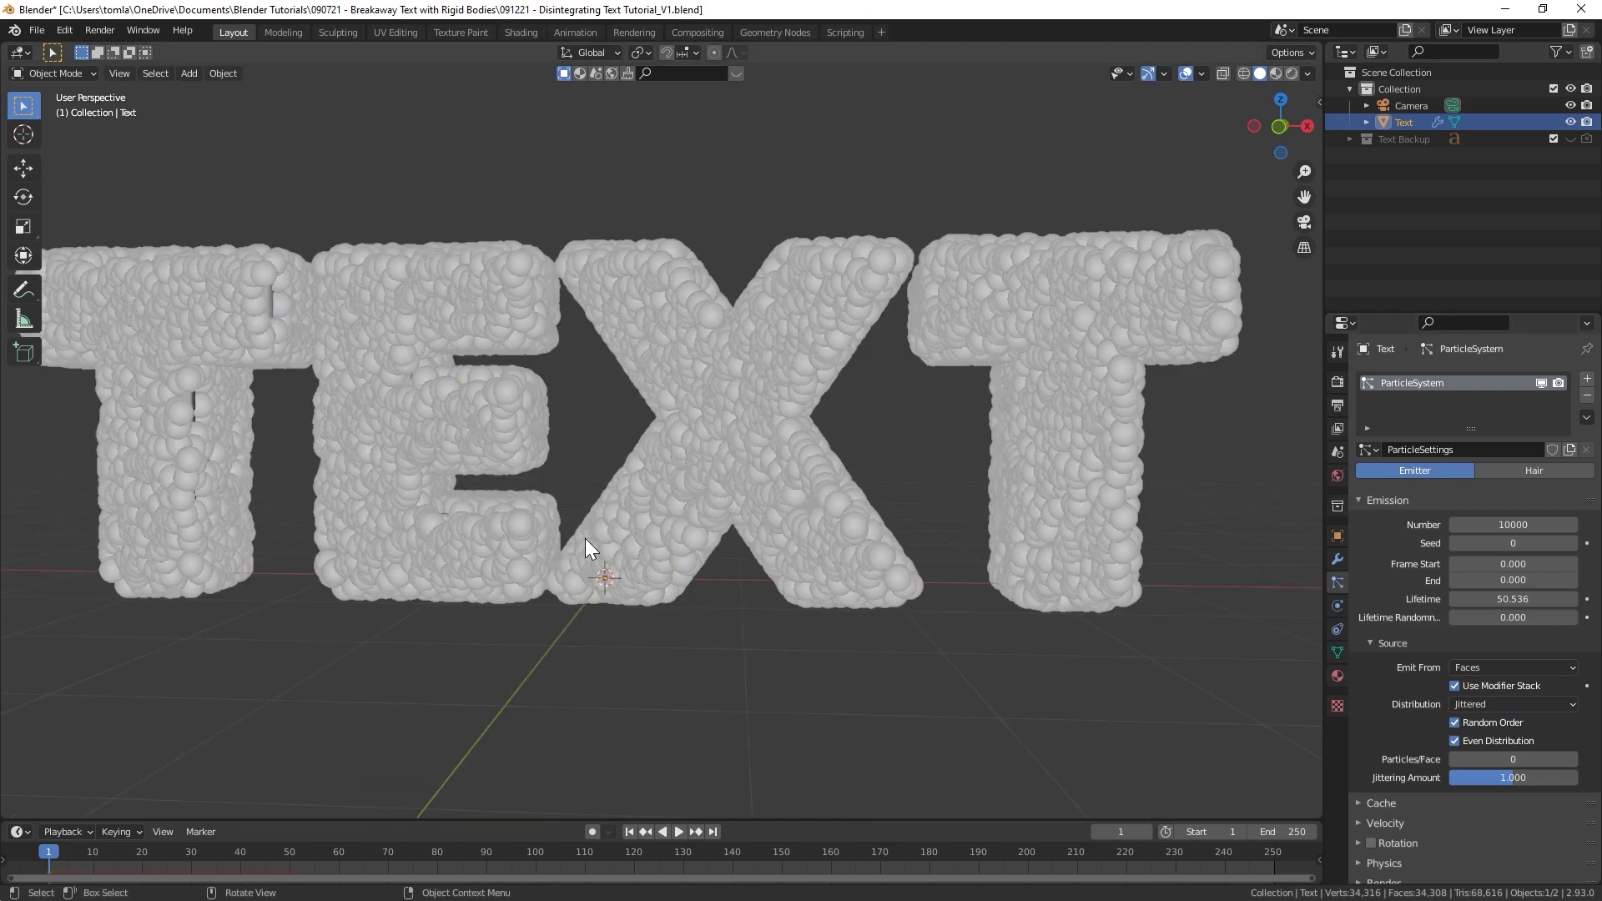
pyautogui.scroll(-2, 647, 448)
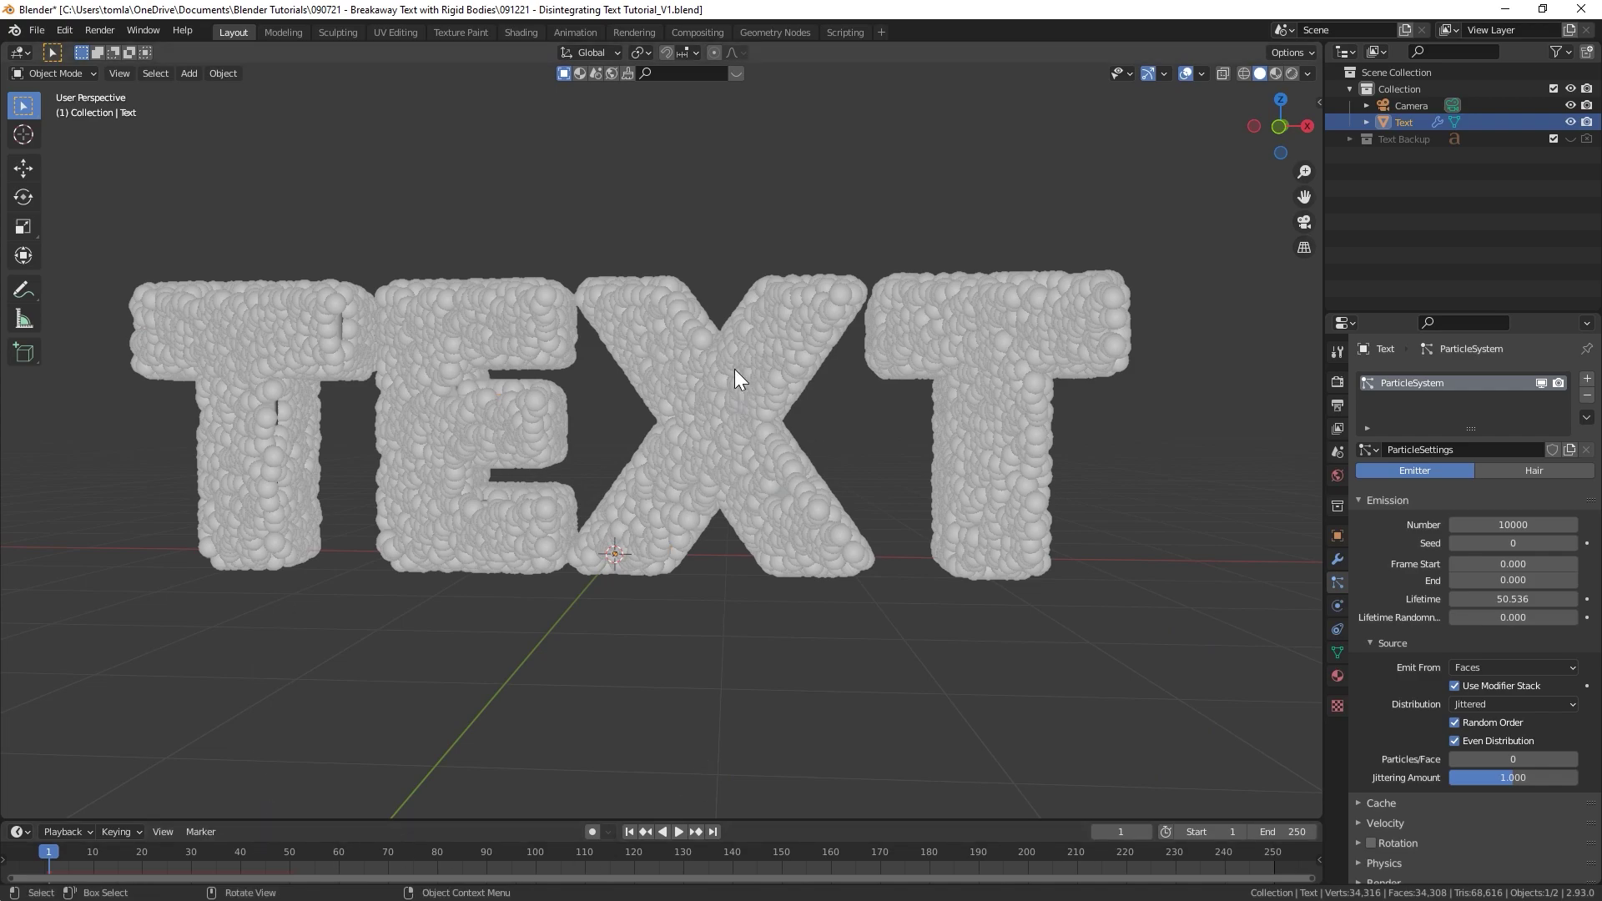
# - Play the animation to preview the falling particles, then return to frame 1
pyautogui.moveTo(734, 369); pyautogui.dragTo(693, 389, button='middle')
pyautogui.press('space')
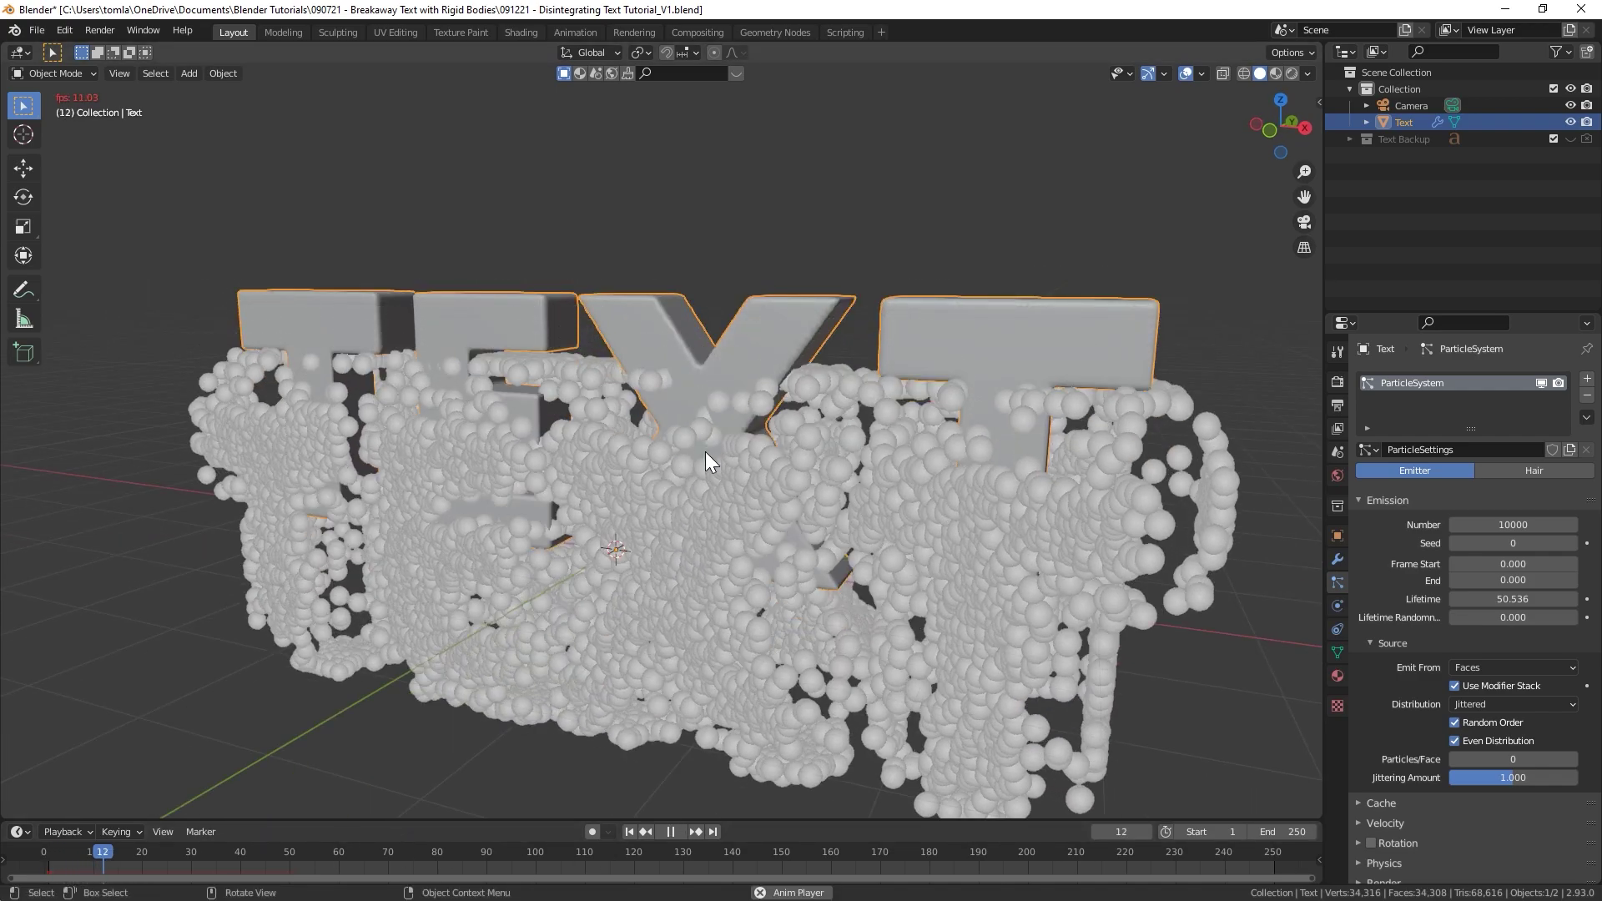
pyautogui.scroll(-3, 667, 584)
pyautogui.press('space')
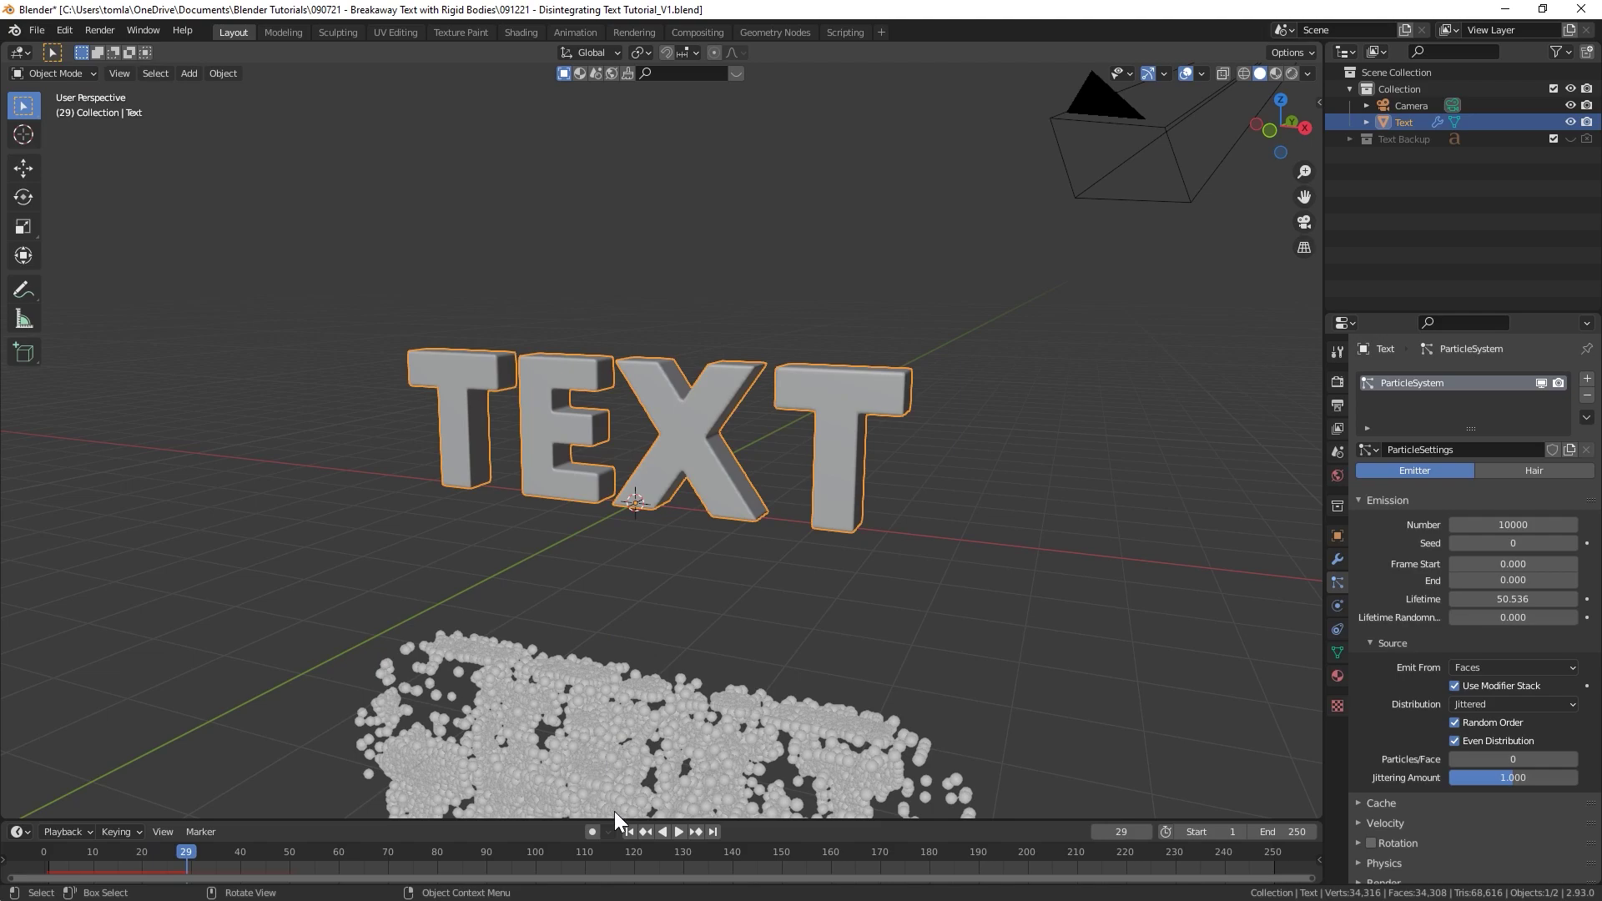
pyautogui.click(630, 832)
pyautogui.moveTo(821, 504); pyautogui.dragTo(907, 516, button='middle')
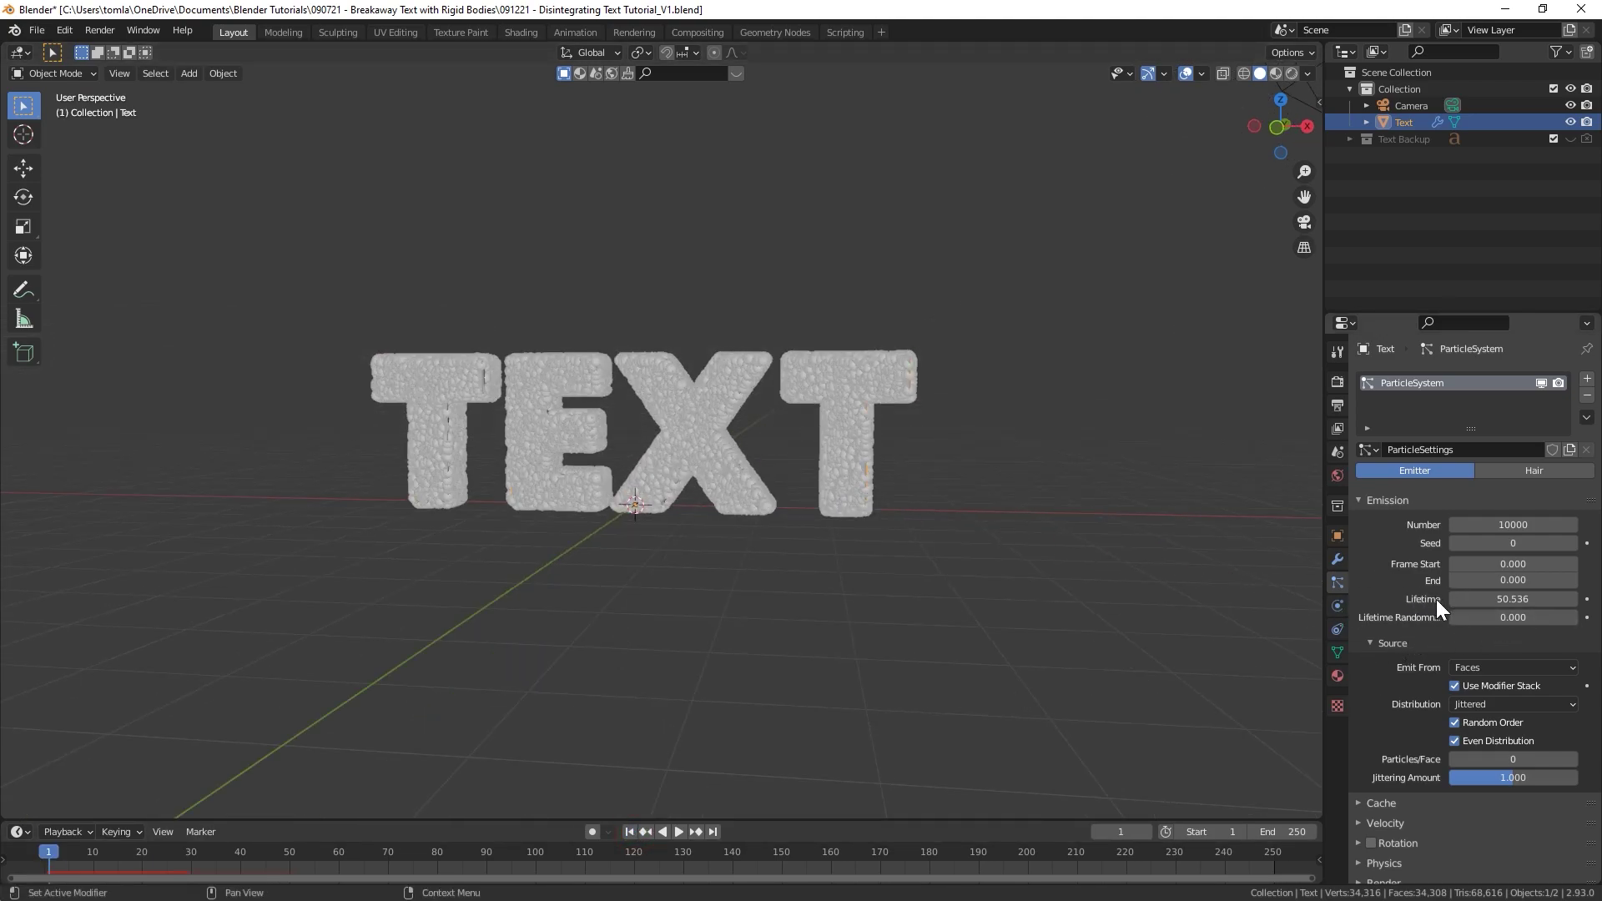
# - Set the particle Lifetime to 120
pyautogui.doubleClick(1459, 599)
pyautogui.hotkey('ctrl', 'a')
pyautogui.write('120')
pyautogui.press('Return')
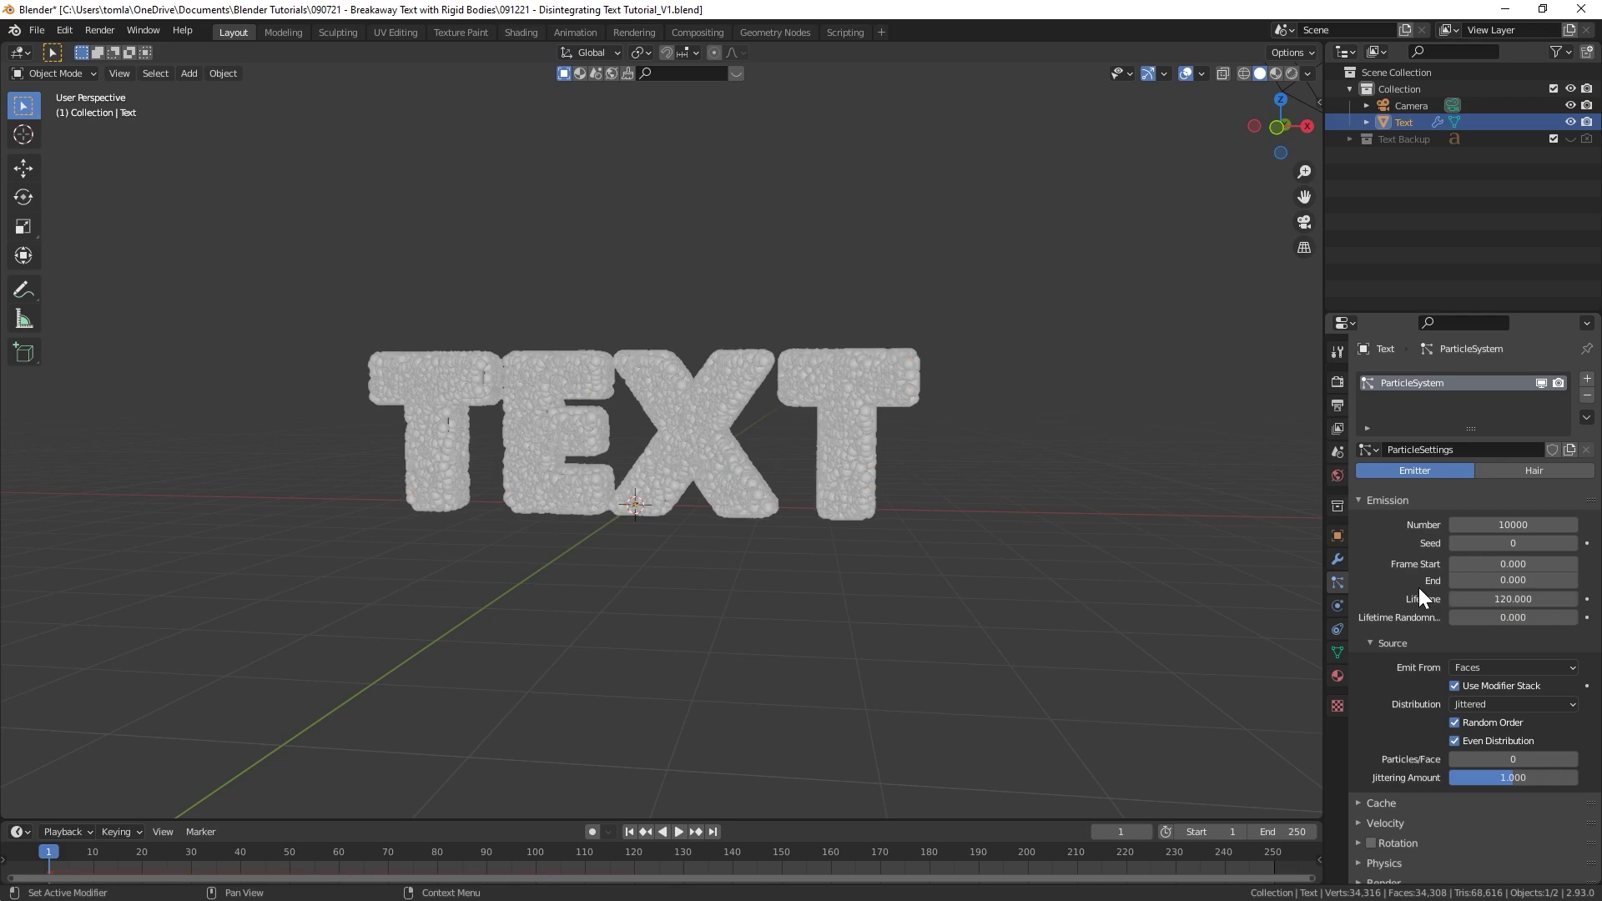
pyautogui.click(1356, 500)
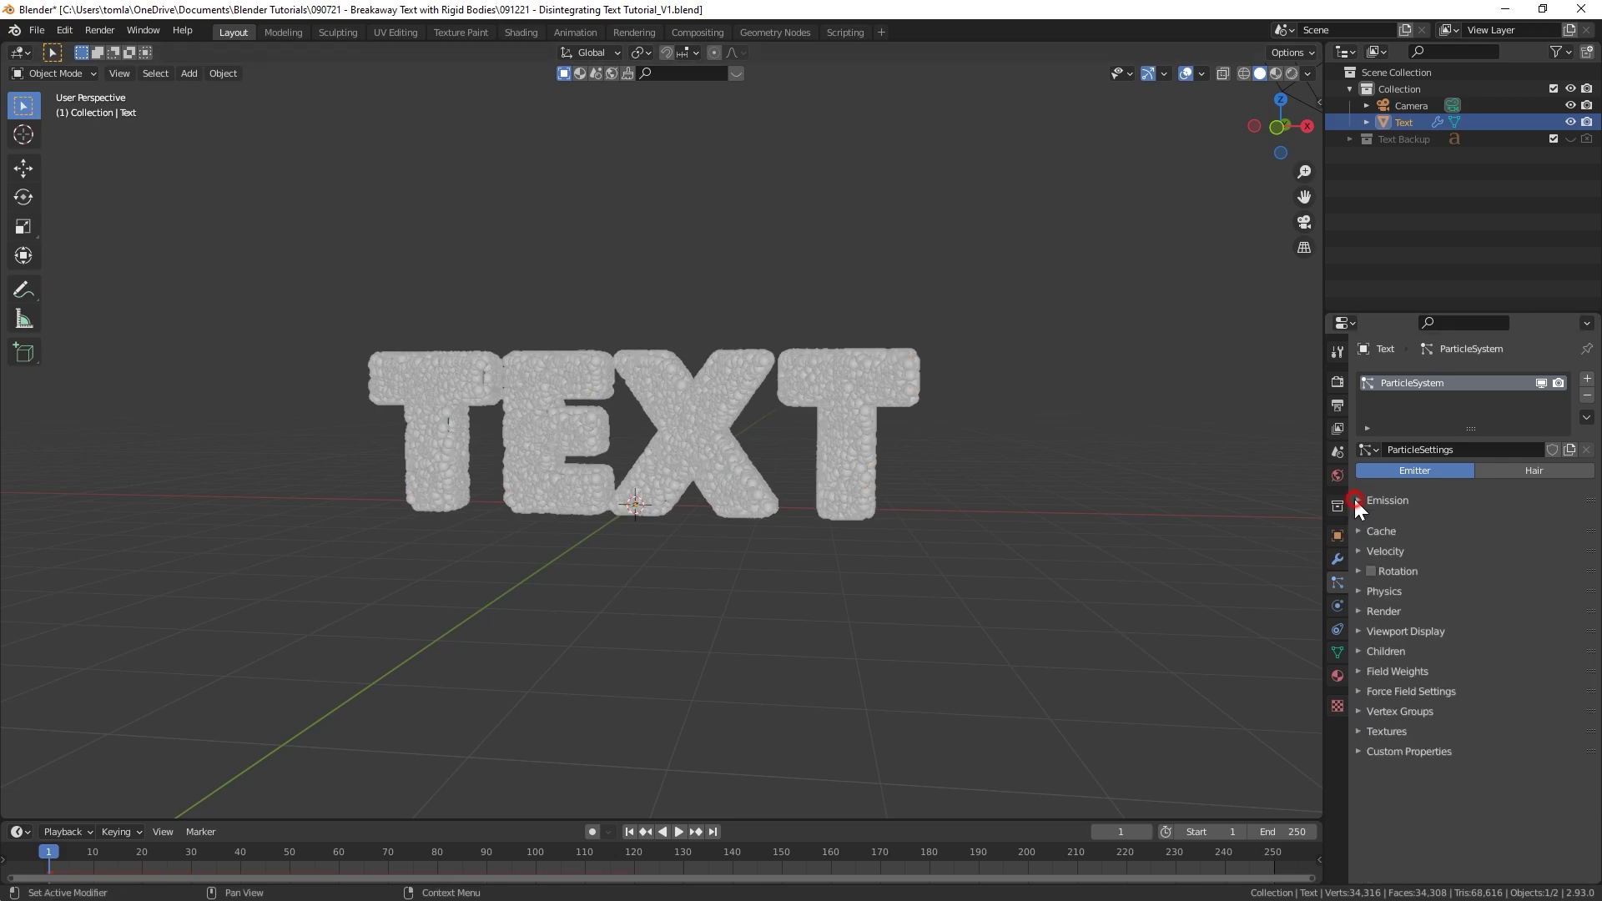
# - Set the particle Normal velocity to 0 m/s
pyautogui.click(1358, 540)
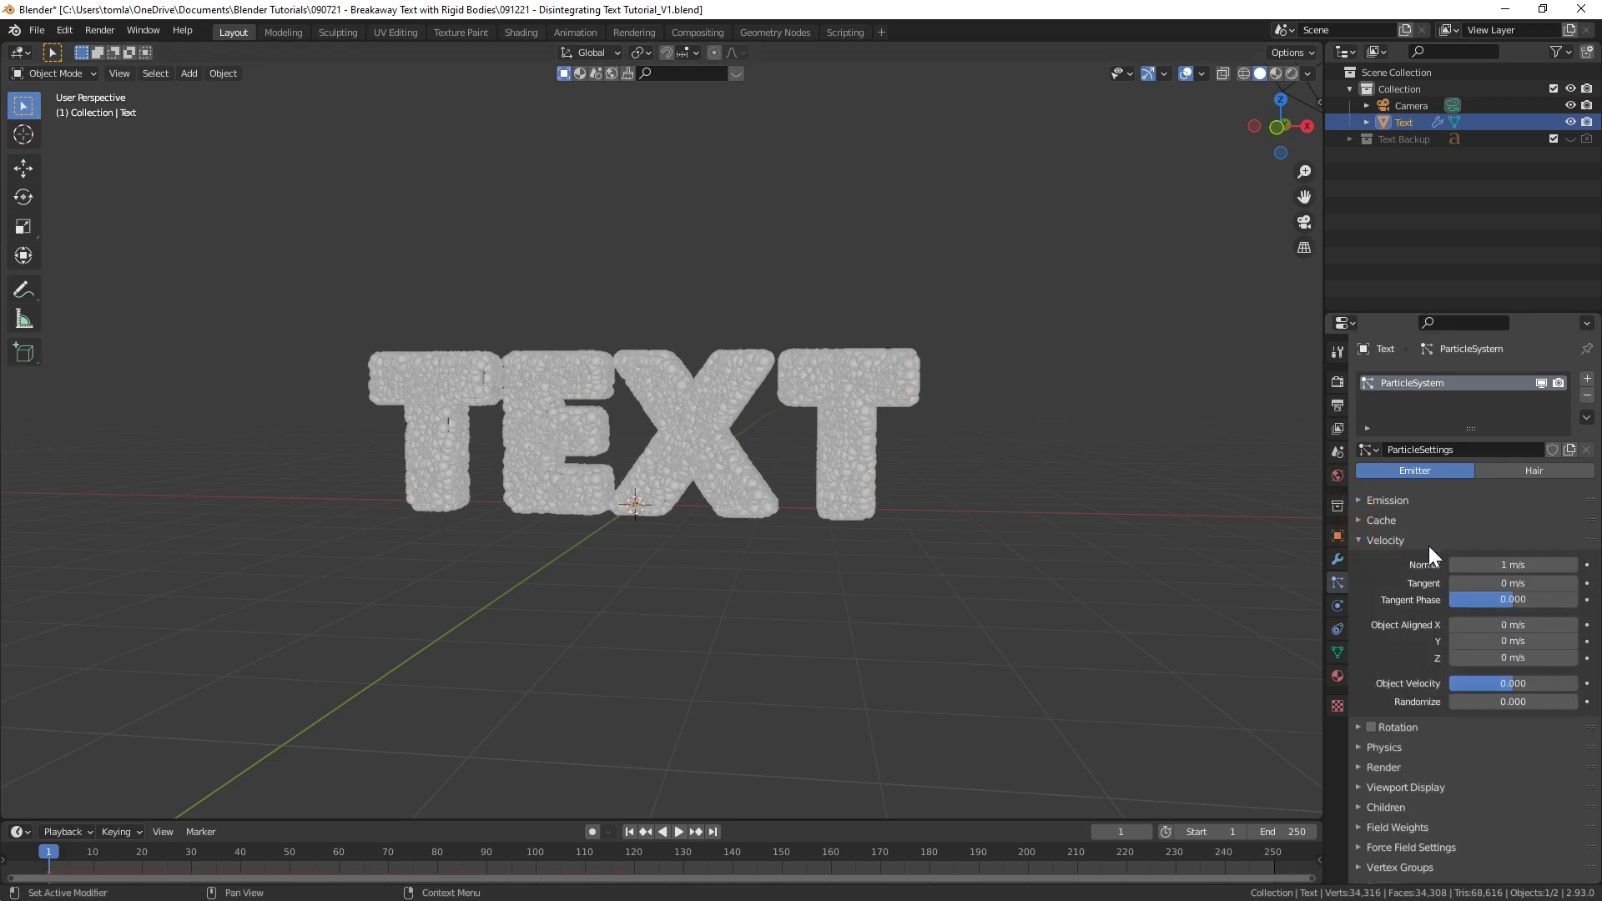
pyautogui.click(1516, 565)
pyautogui.write('0')
pyautogui.press('Return')
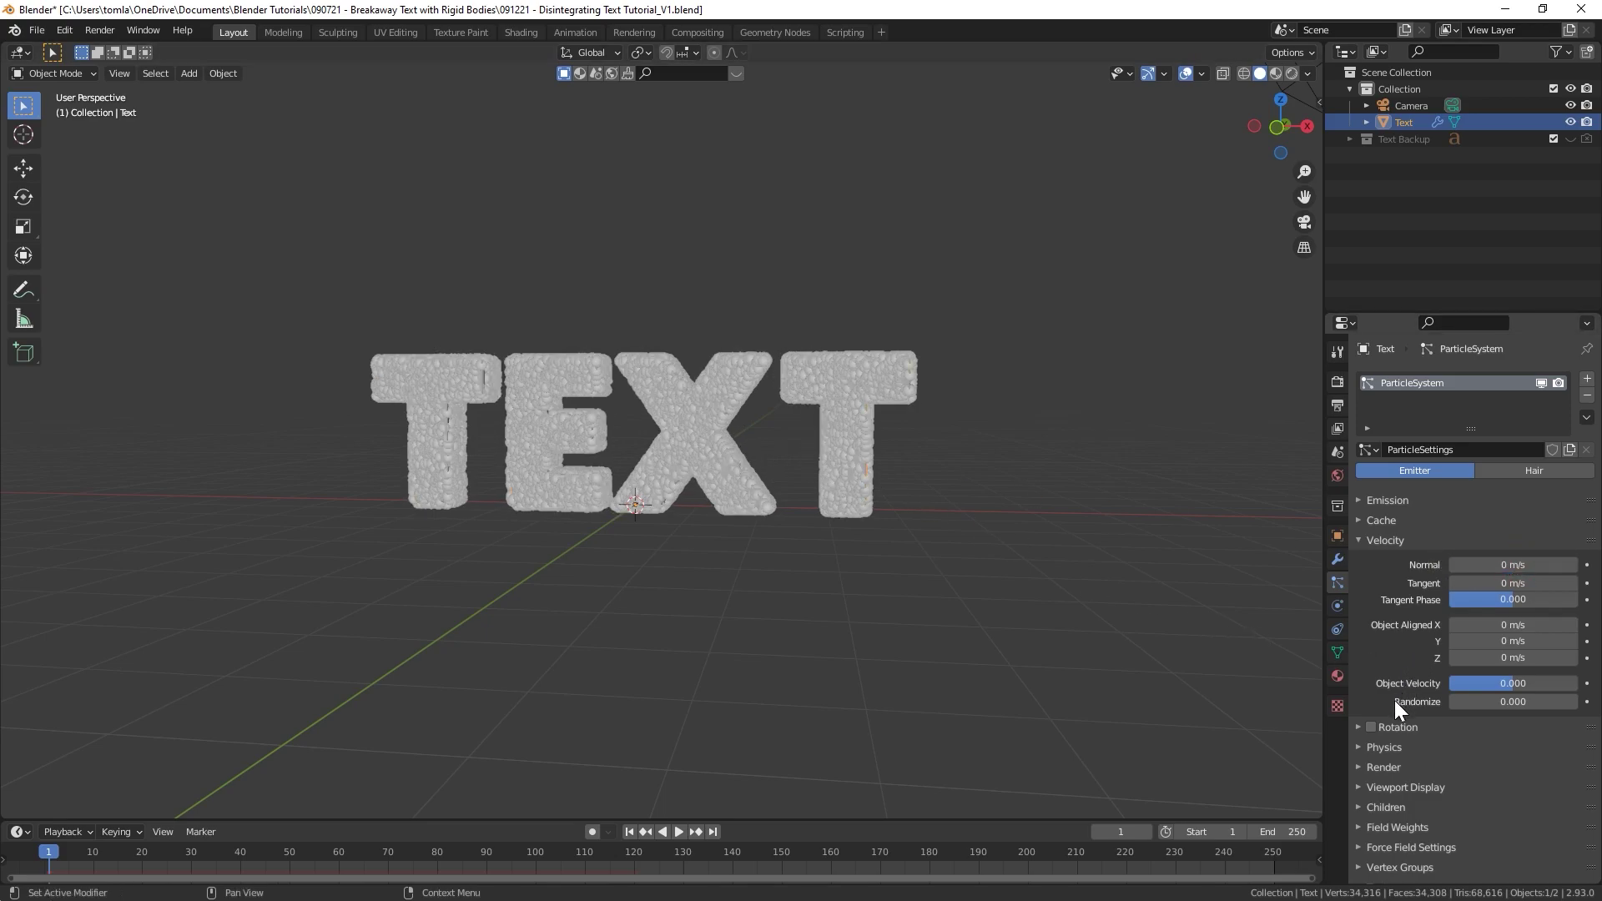
pyautogui.click(1380, 542)
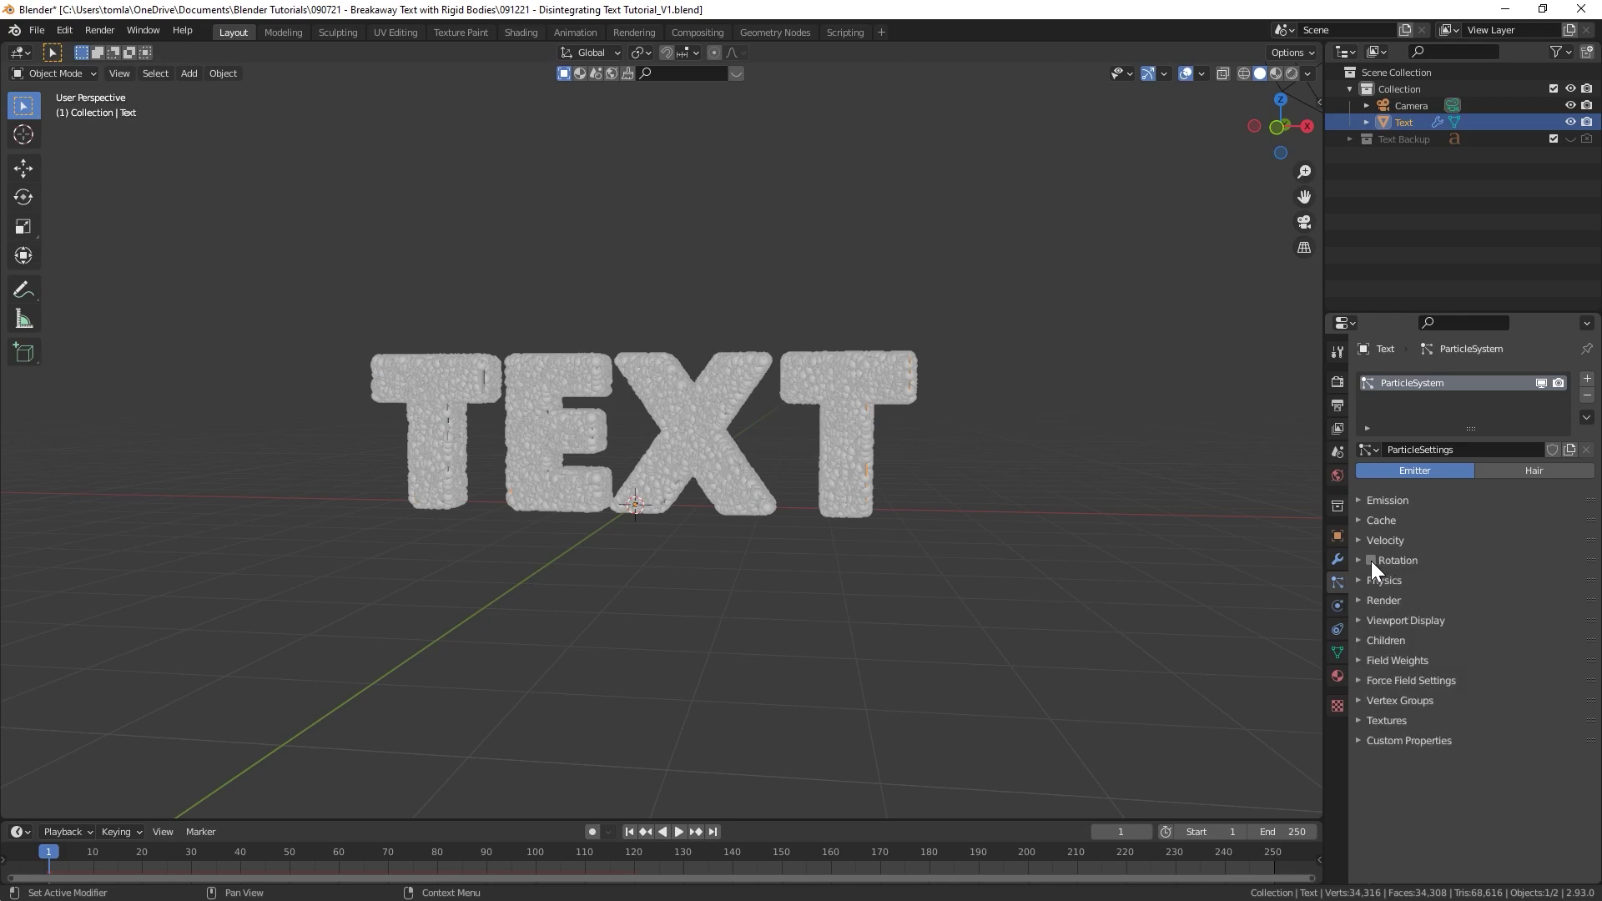
# - Enable particle Rotation with Dynamic turned on
pyautogui.click(1369, 561)
pyautogui.click(1359, 561)
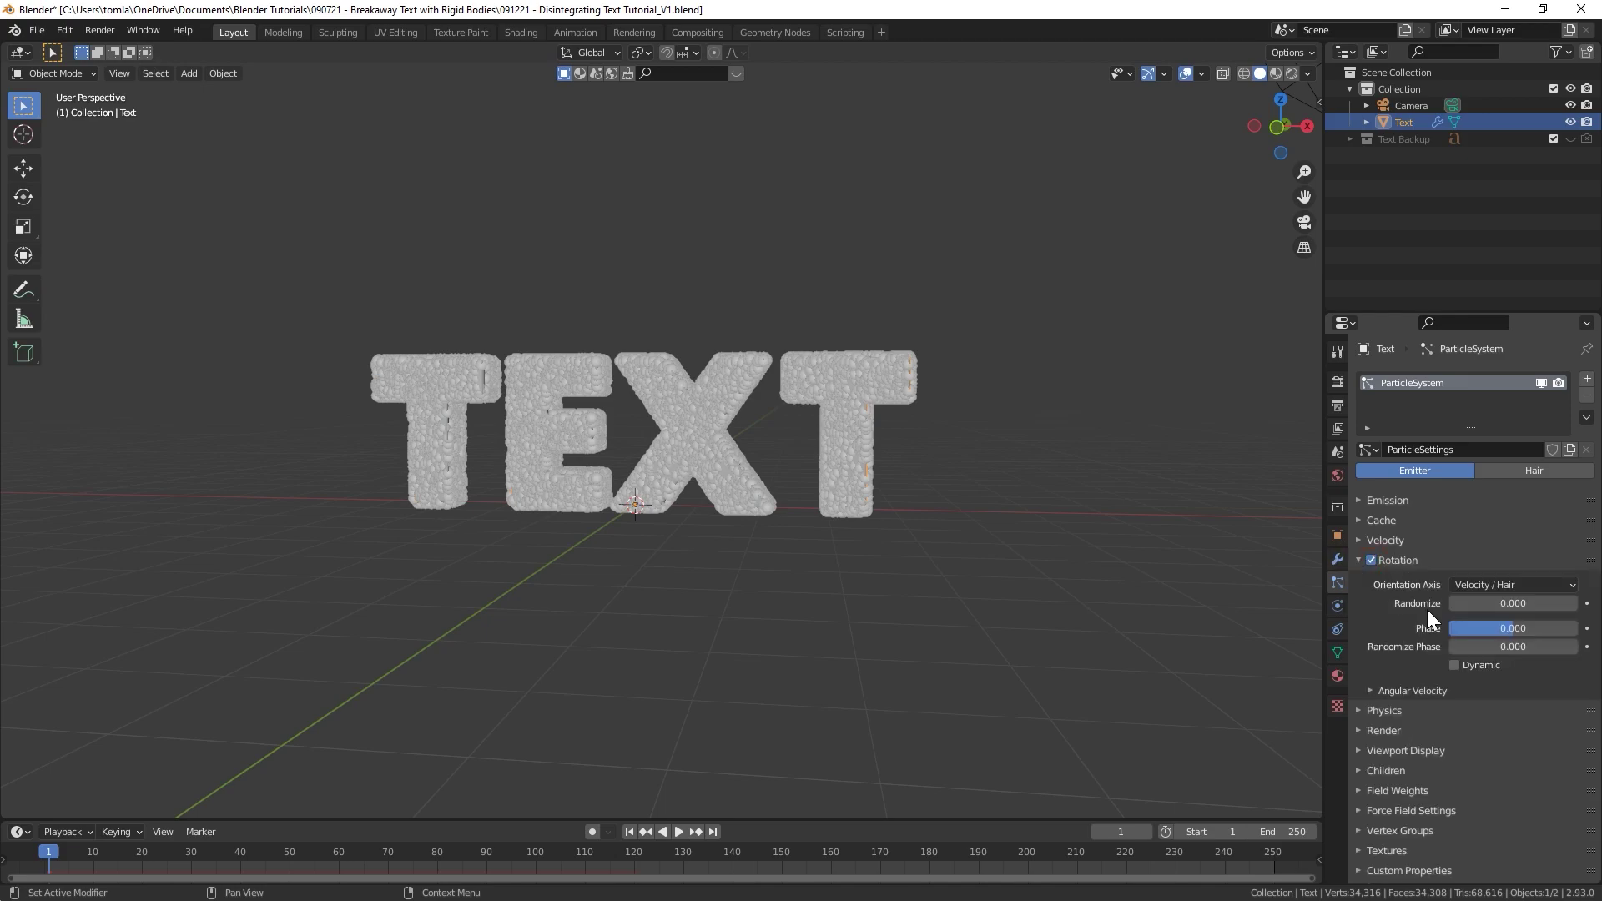
pyautogui.click(1454, 666)
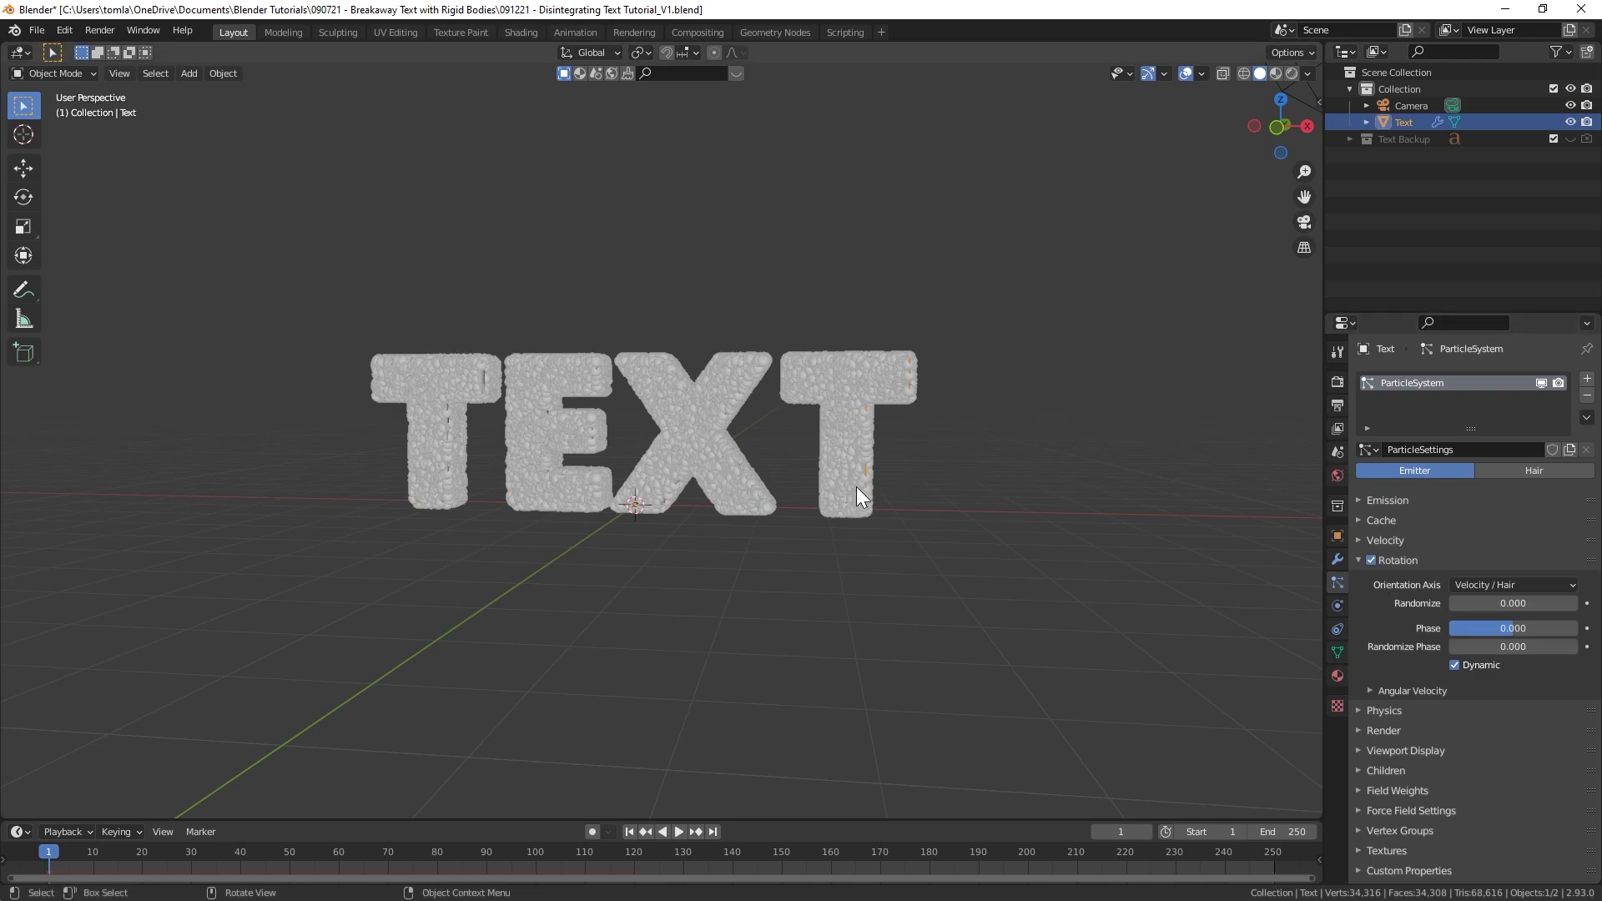
pyautogui.click(1357, 559)
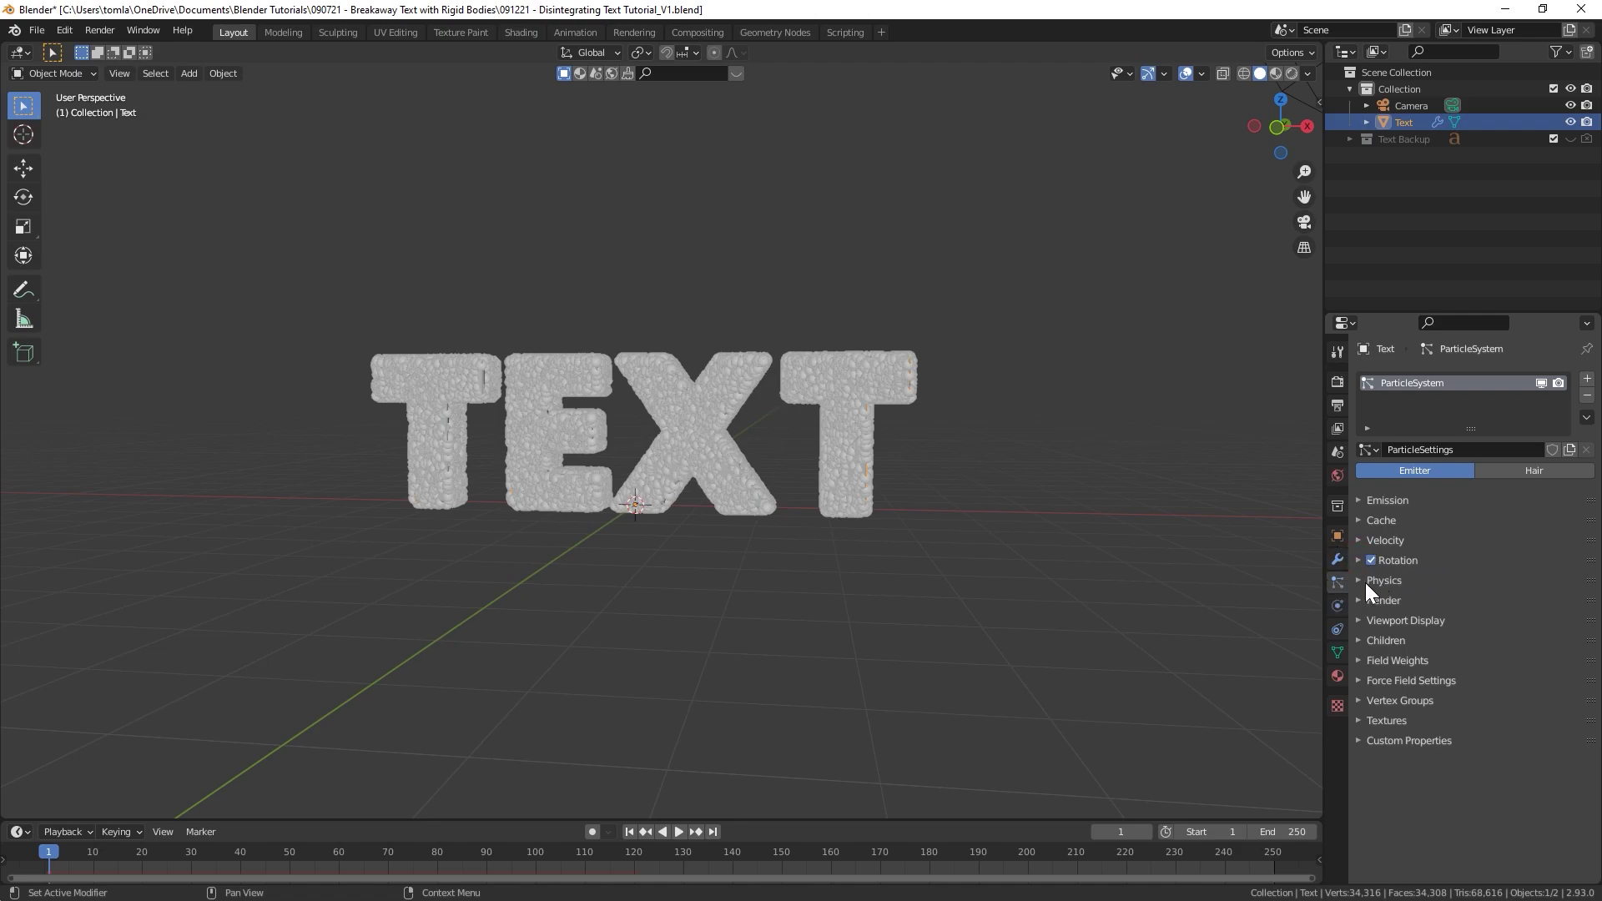
# - Set the Gravity field weight to 0 for the particles
pyautogui.click(1358, 661)
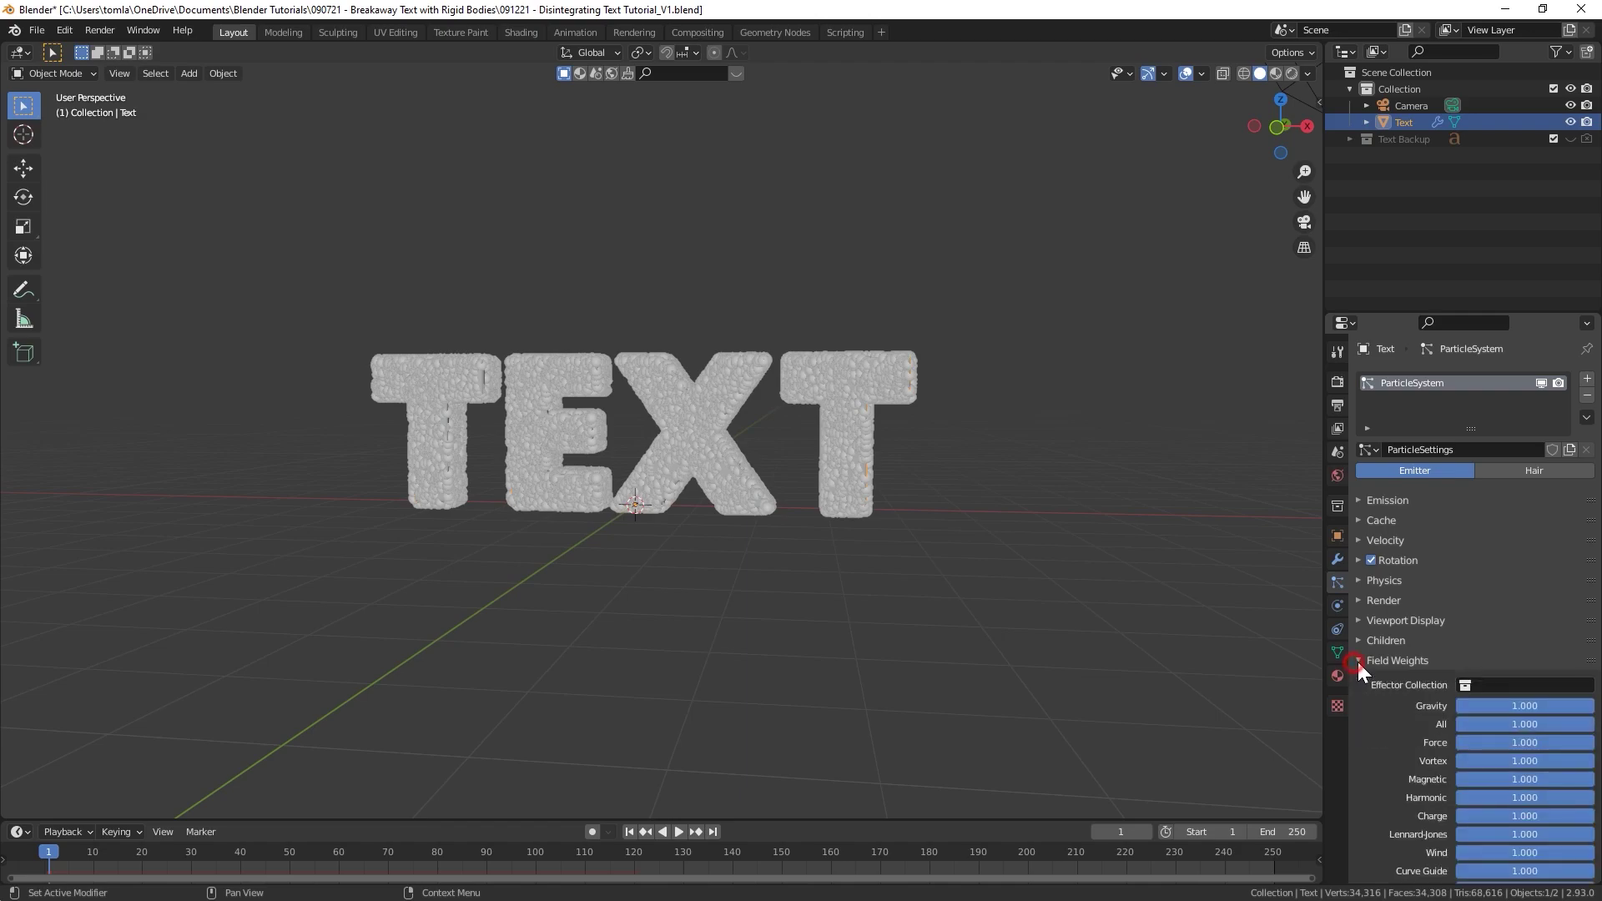
pyautogui.click(1472, 708)
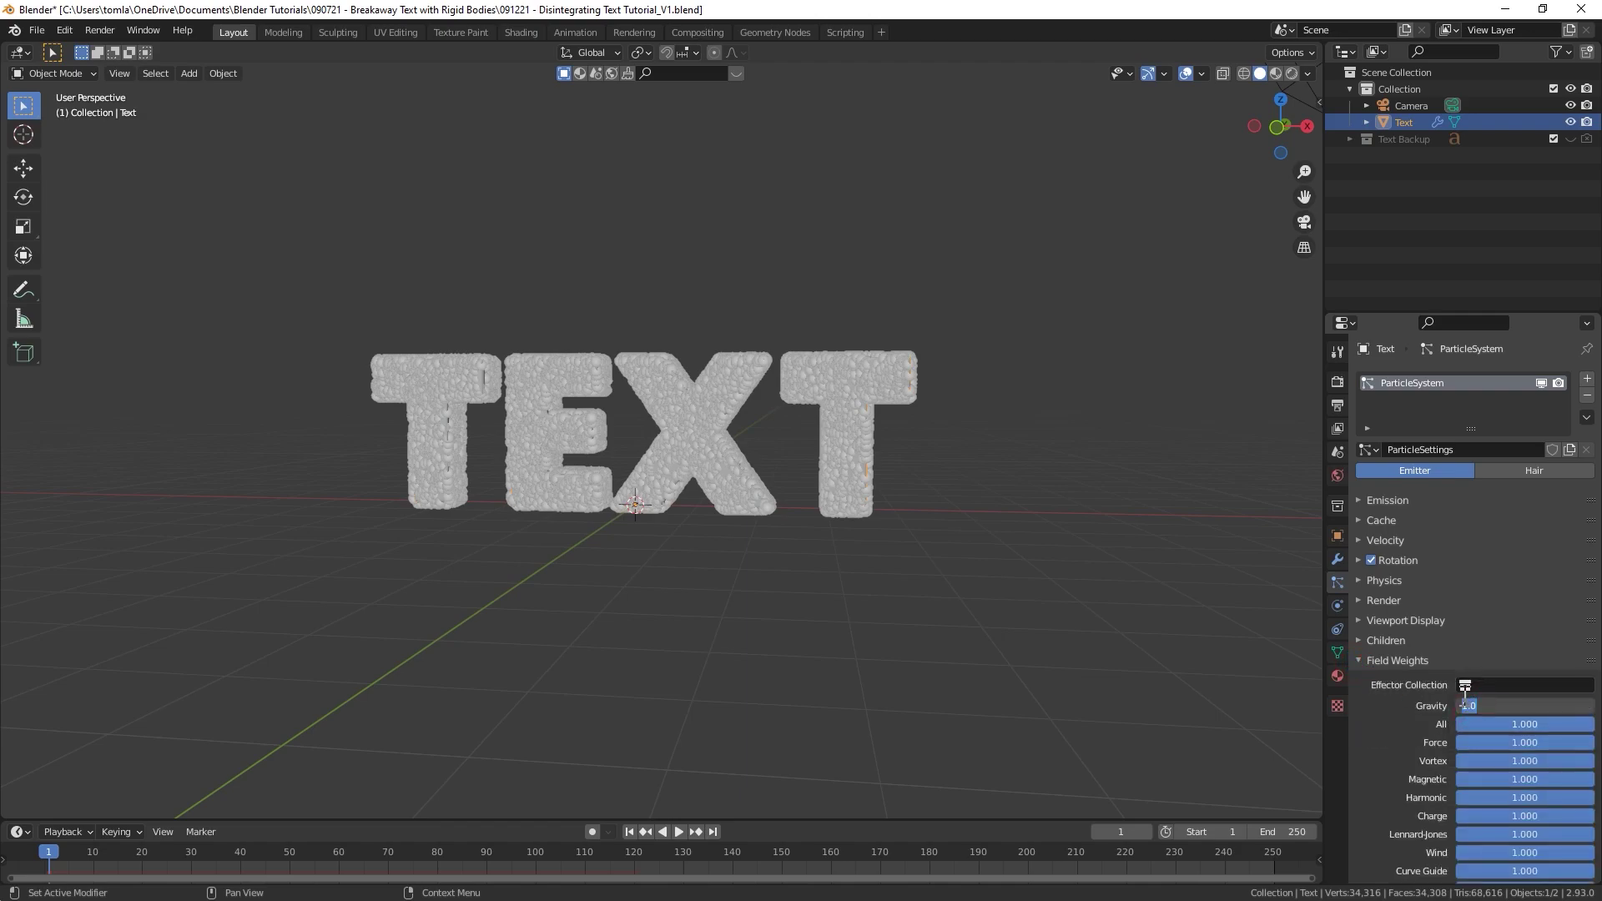
pyautogui.write('0')
pyautogui.press('Return')
# - Preview the animation, then stop and jump back to the first frame
pyautogui.click(678, 832)
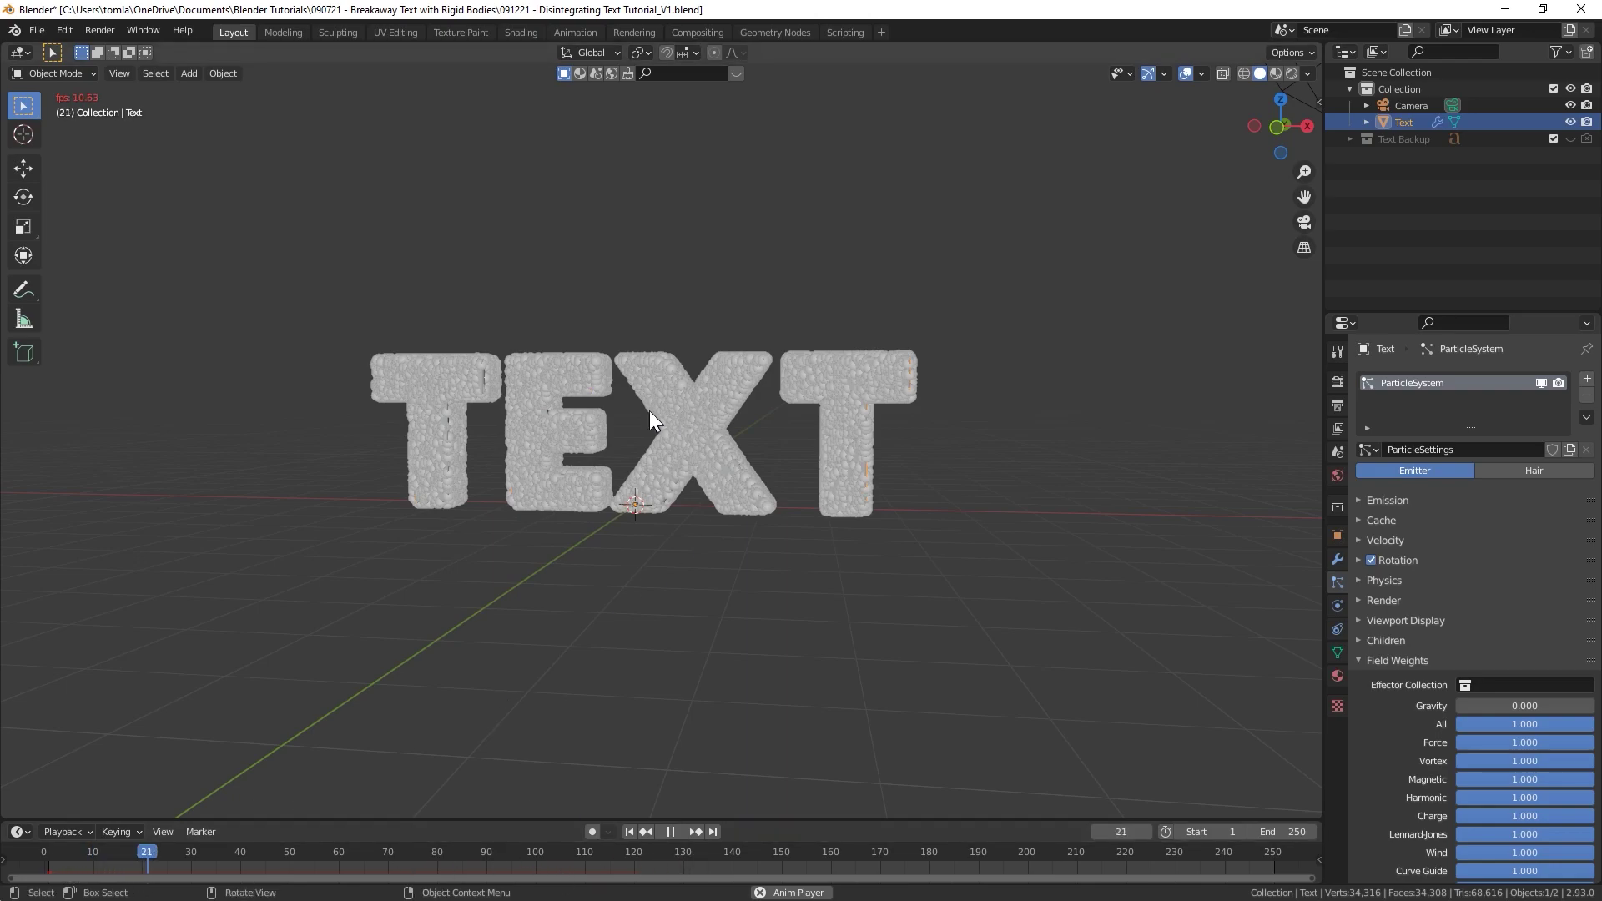
pyautogui.moveTo(766, 423); pyautogui.dragTo(668, 442, button='middle')
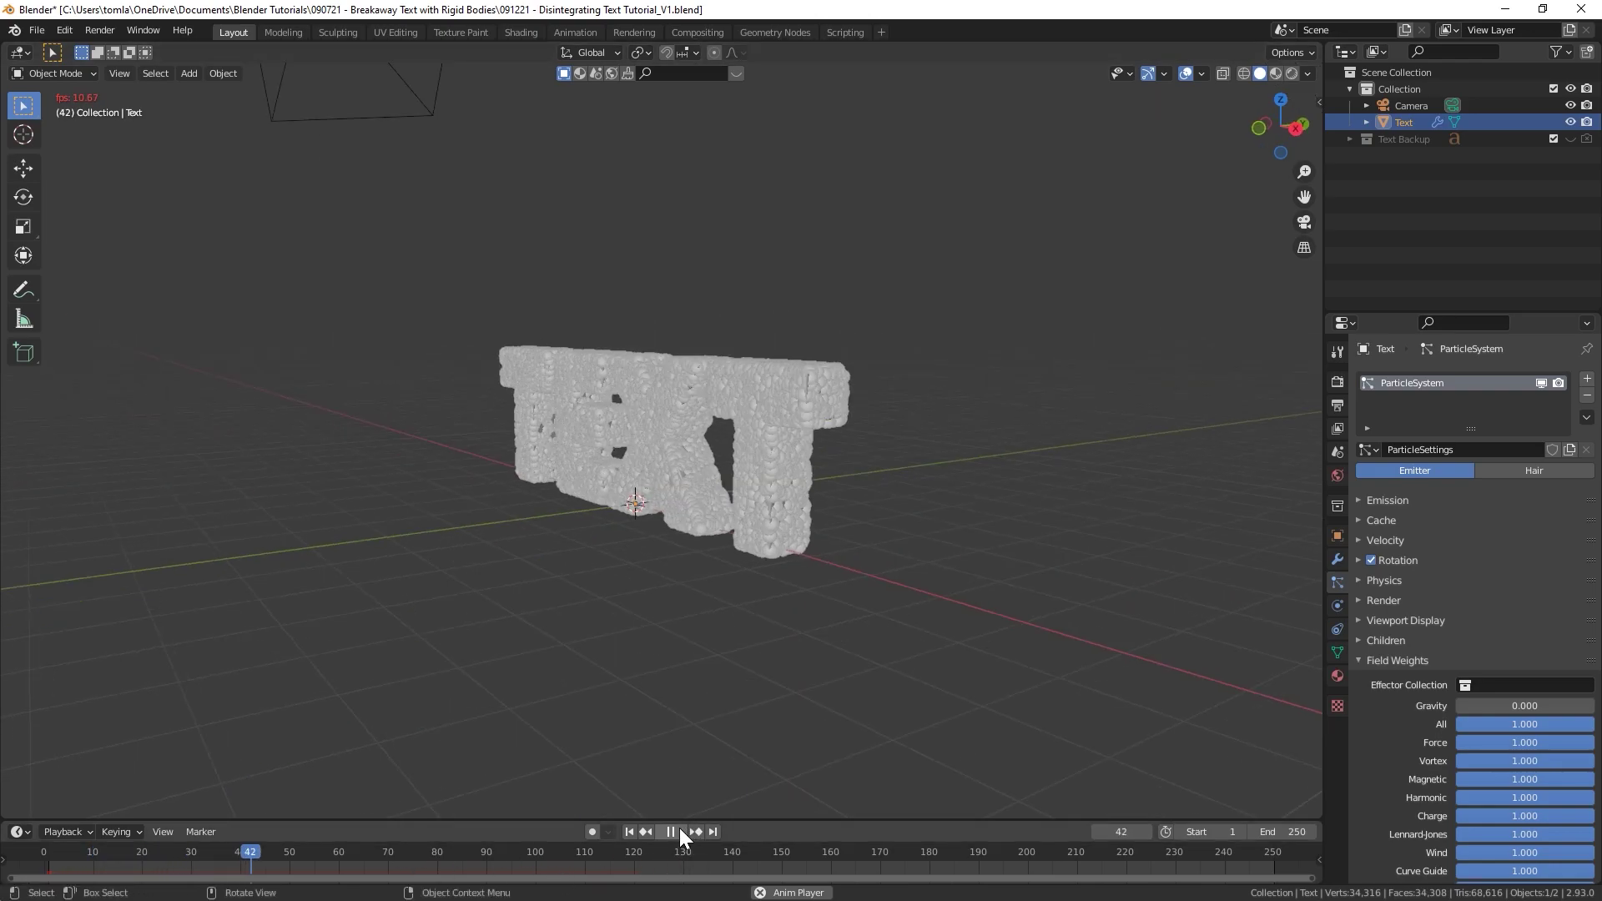
pyautogui.click(670, 832)
pyautogui.click(631, 832)
pyautogui.moveTo(592, 520); pyautogui.dragTo(718, 519, button='middle')
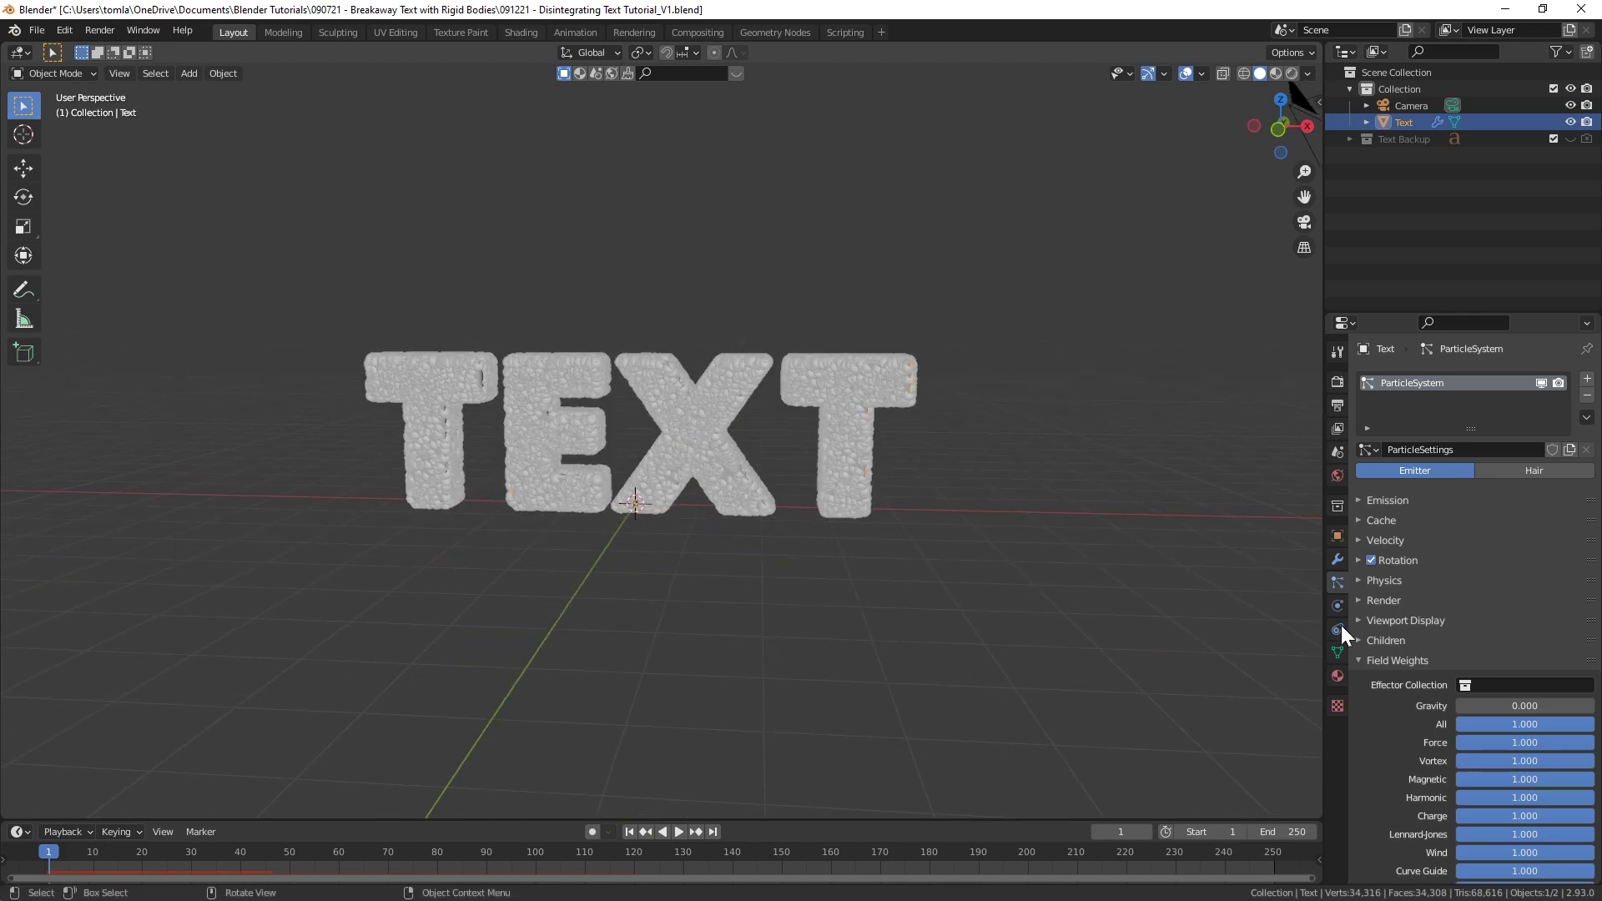
pyautogui.keyDown('ctrl'); pyautogui.click(1360, 600); pyautogui.keyUp('ctrl')
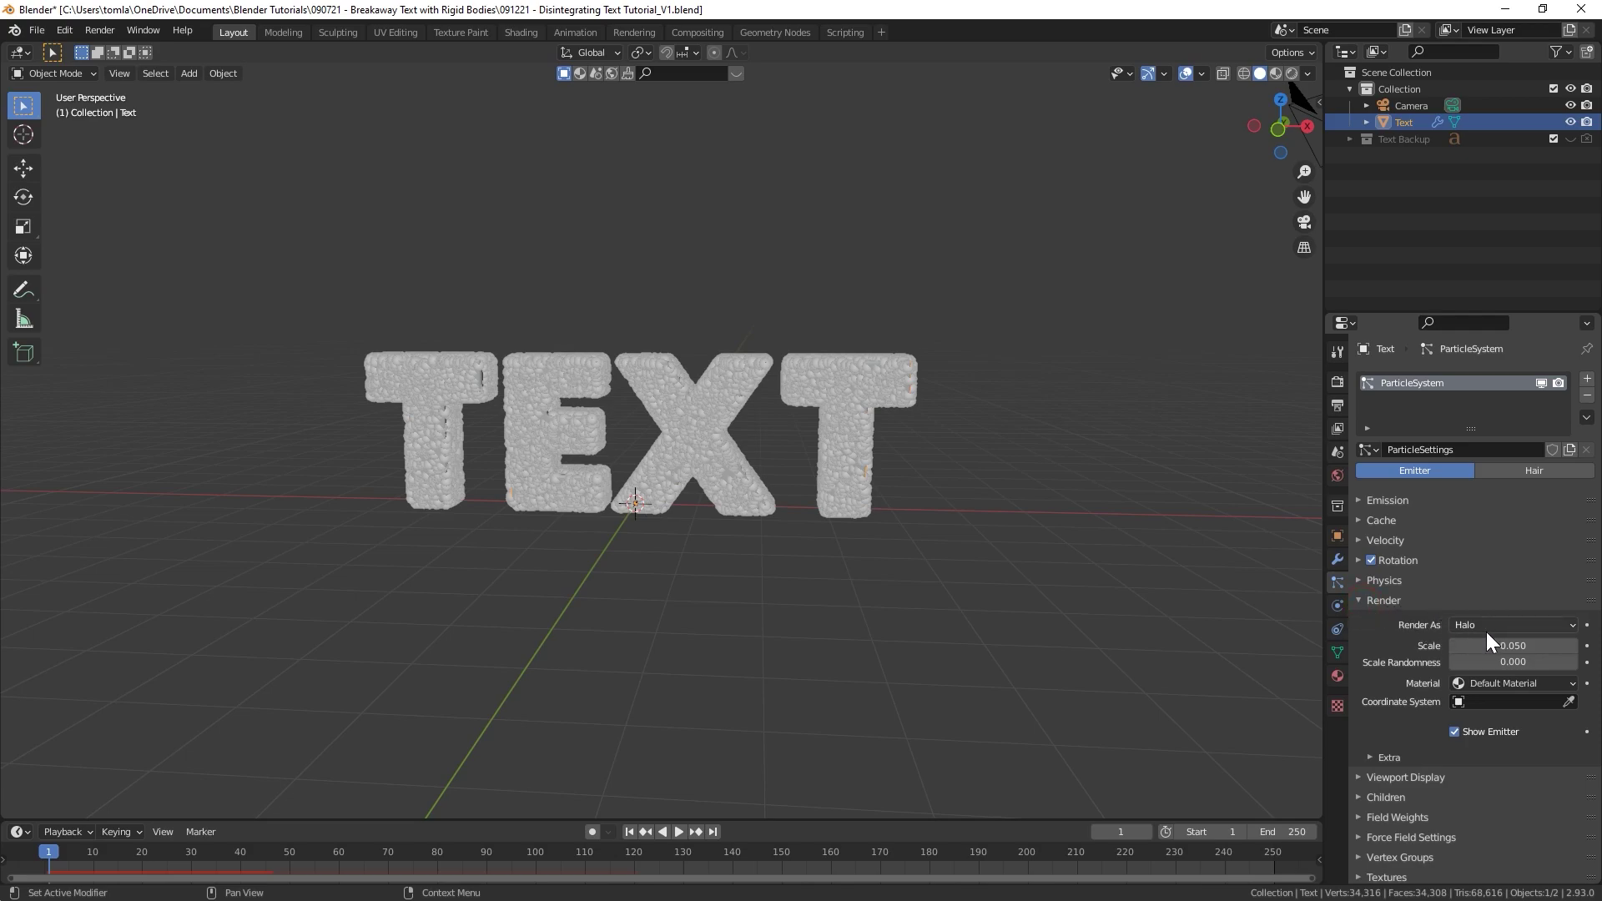
# - Set the particle Render As option to None
pyautogui.click(1485, 630)
pyautogui.click(1448, 644)
pyautogui.click(1358, 600)
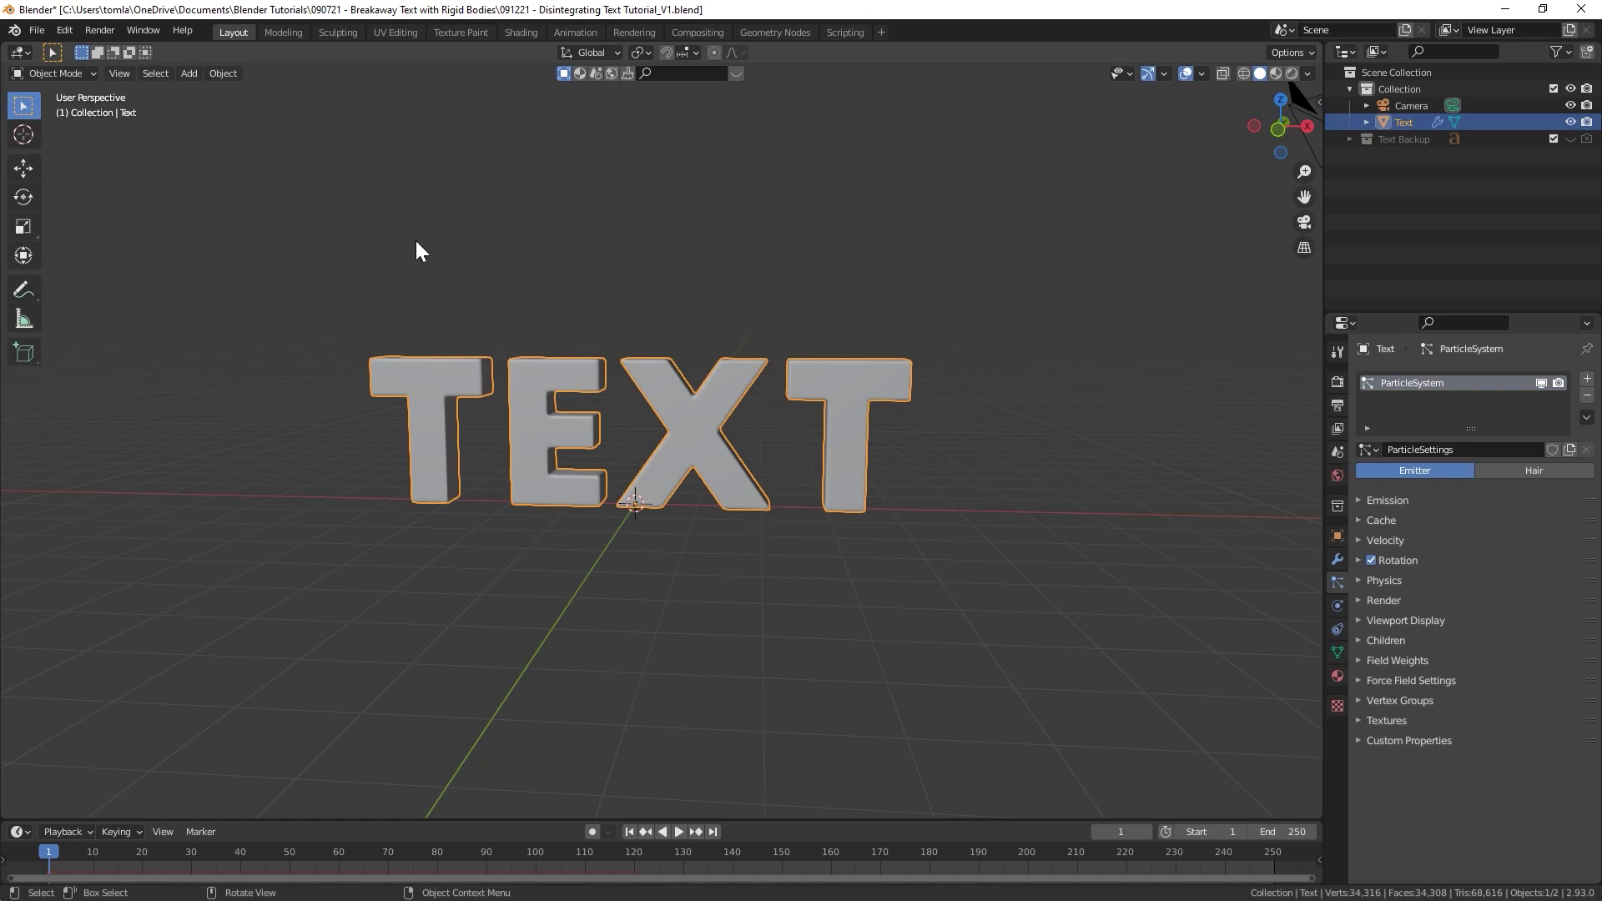
# - Create a new texture in the particle system's Textures slot
pyautogui.scroll(2, 569, 425)
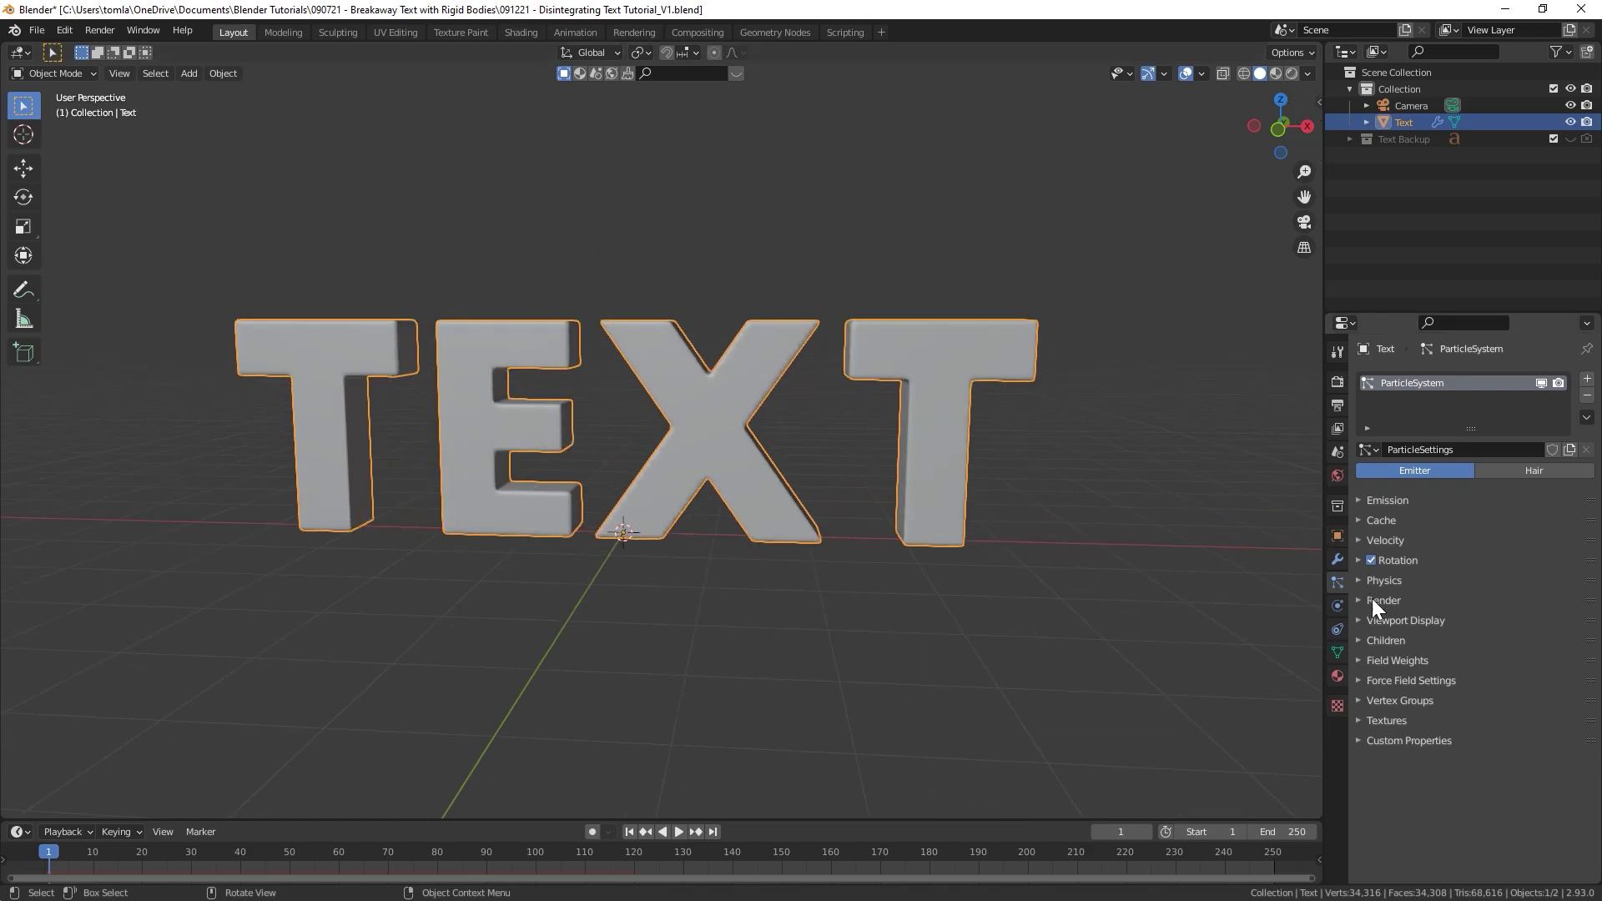
pyautogui.click(1359, 721)
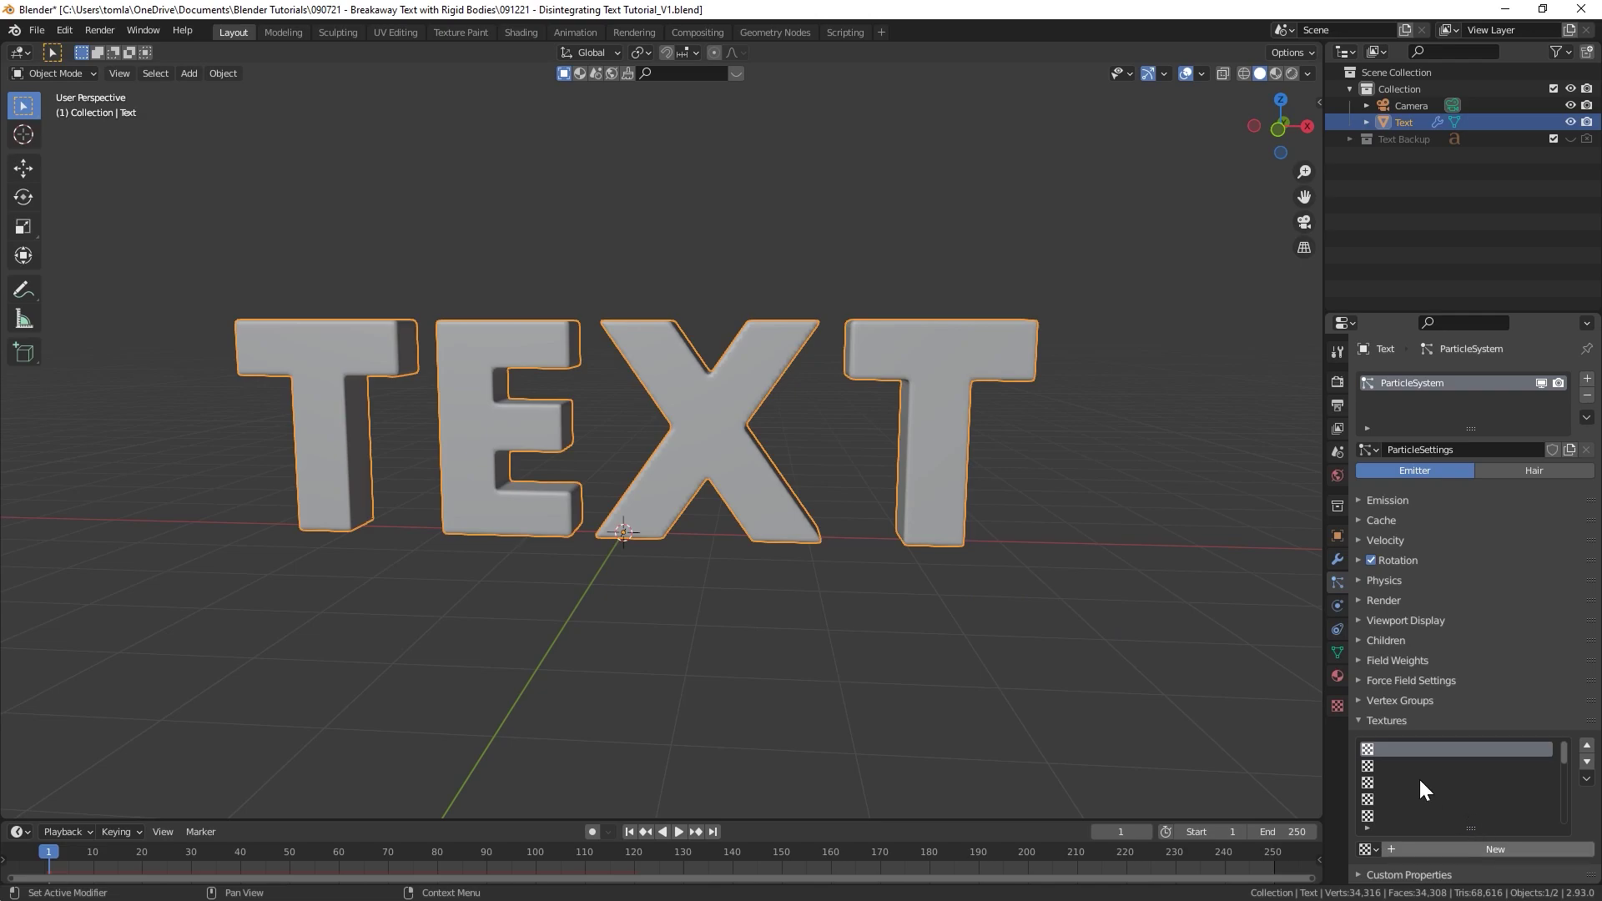
pyautogui.click(1491, 851)
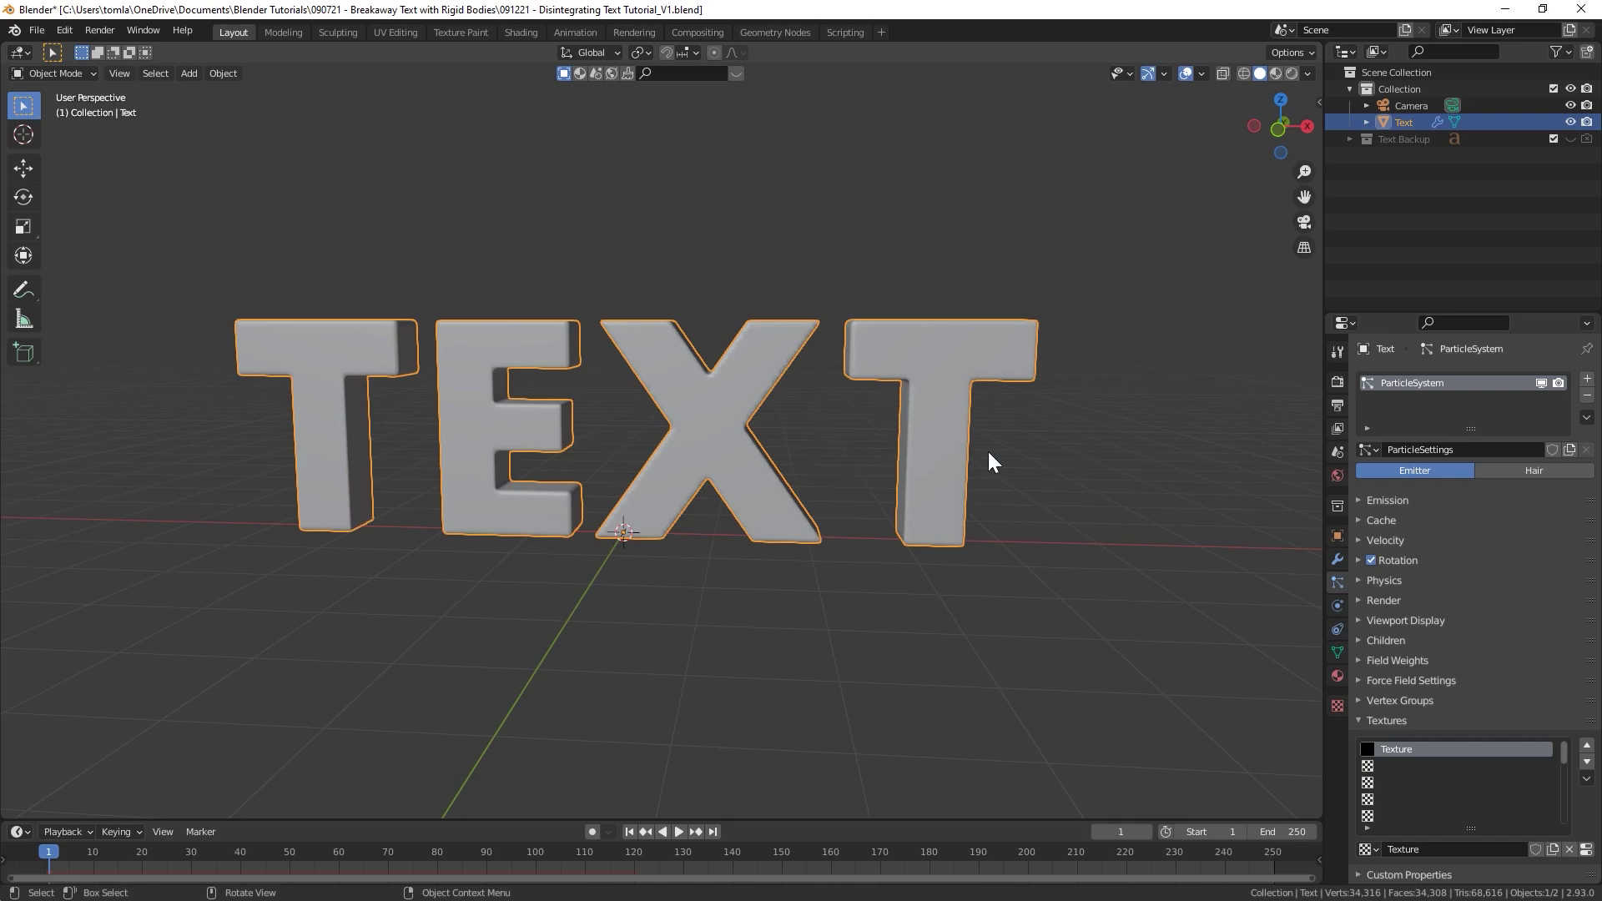
# - Add an Explode modifier to the TEXT object with Cut Edges enabled
pyautogui.click(1337, 561)
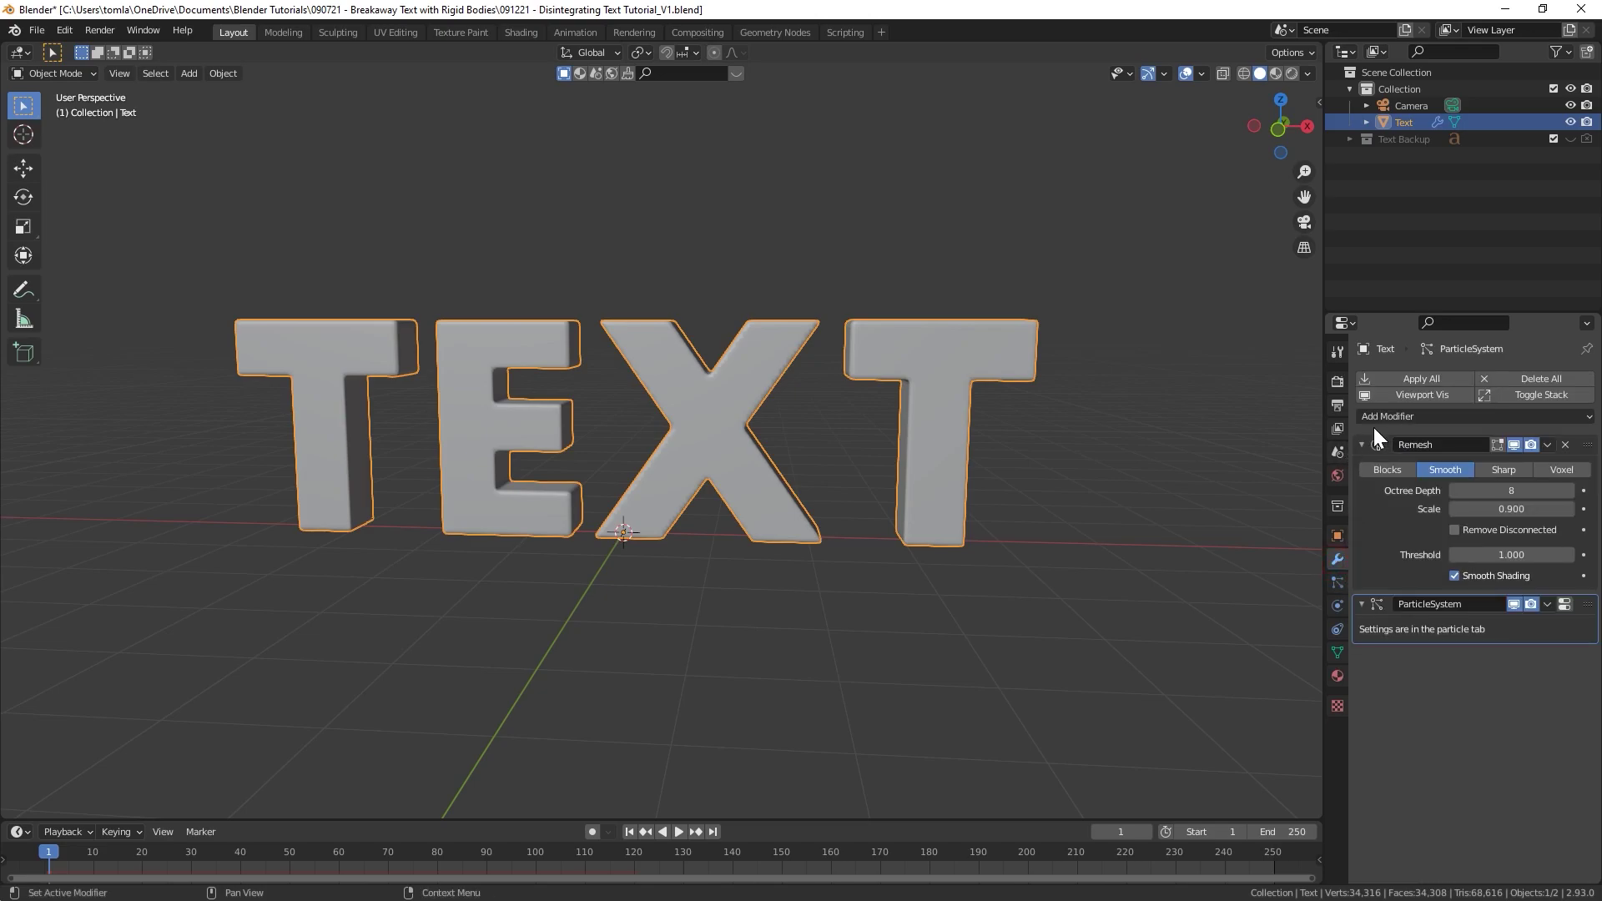
pyautogui.click(1397, 417)
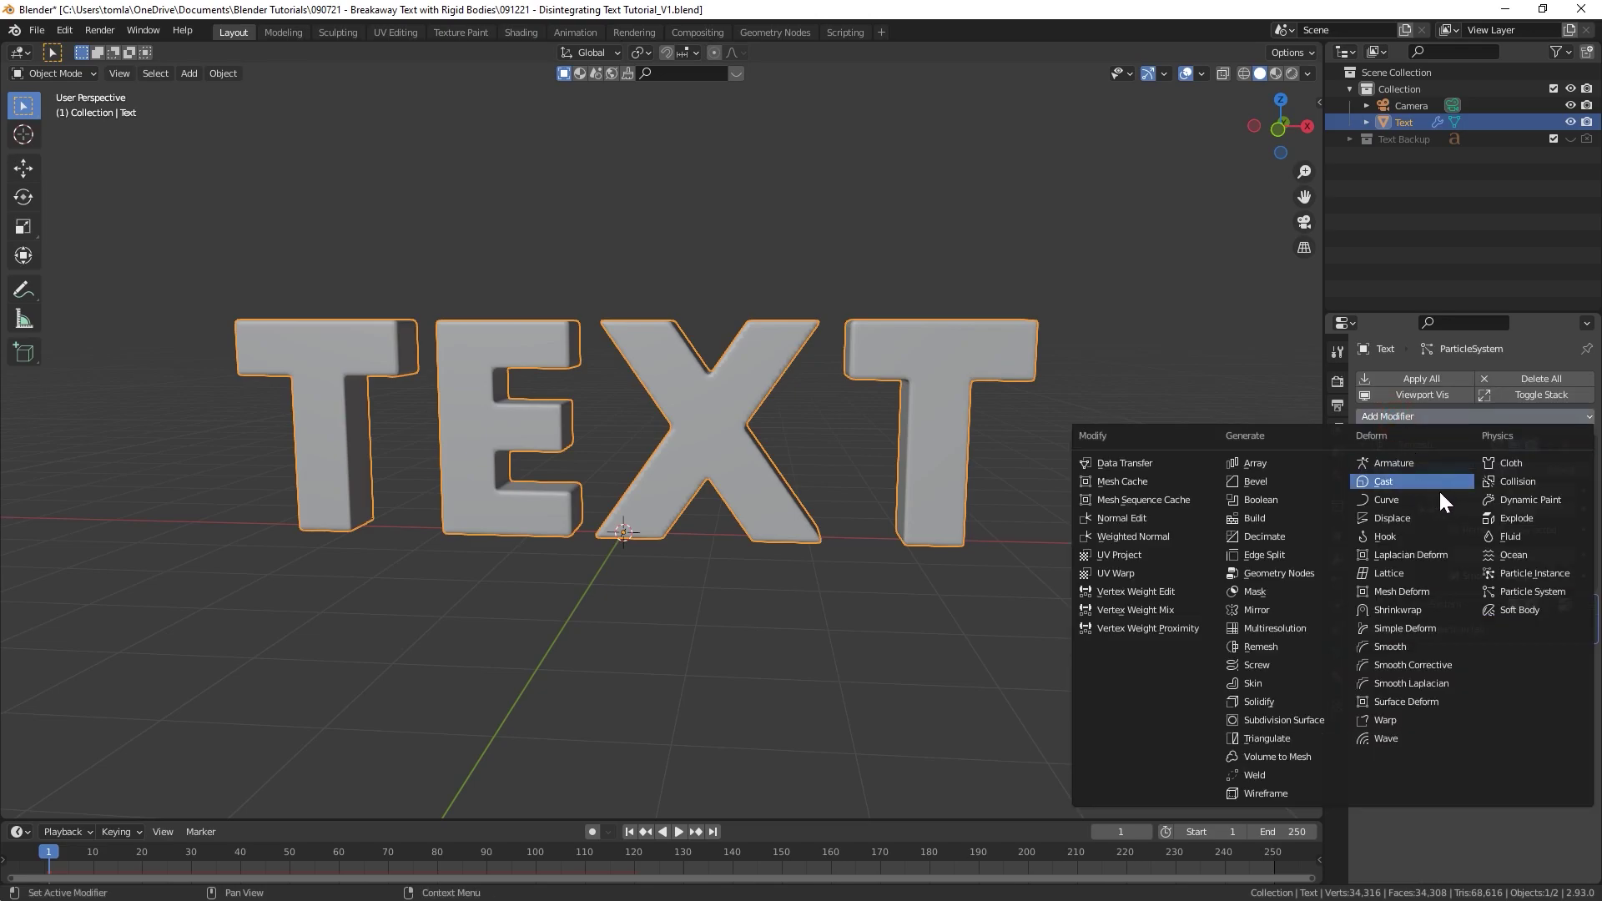
pyautogui.click(1508, 525)
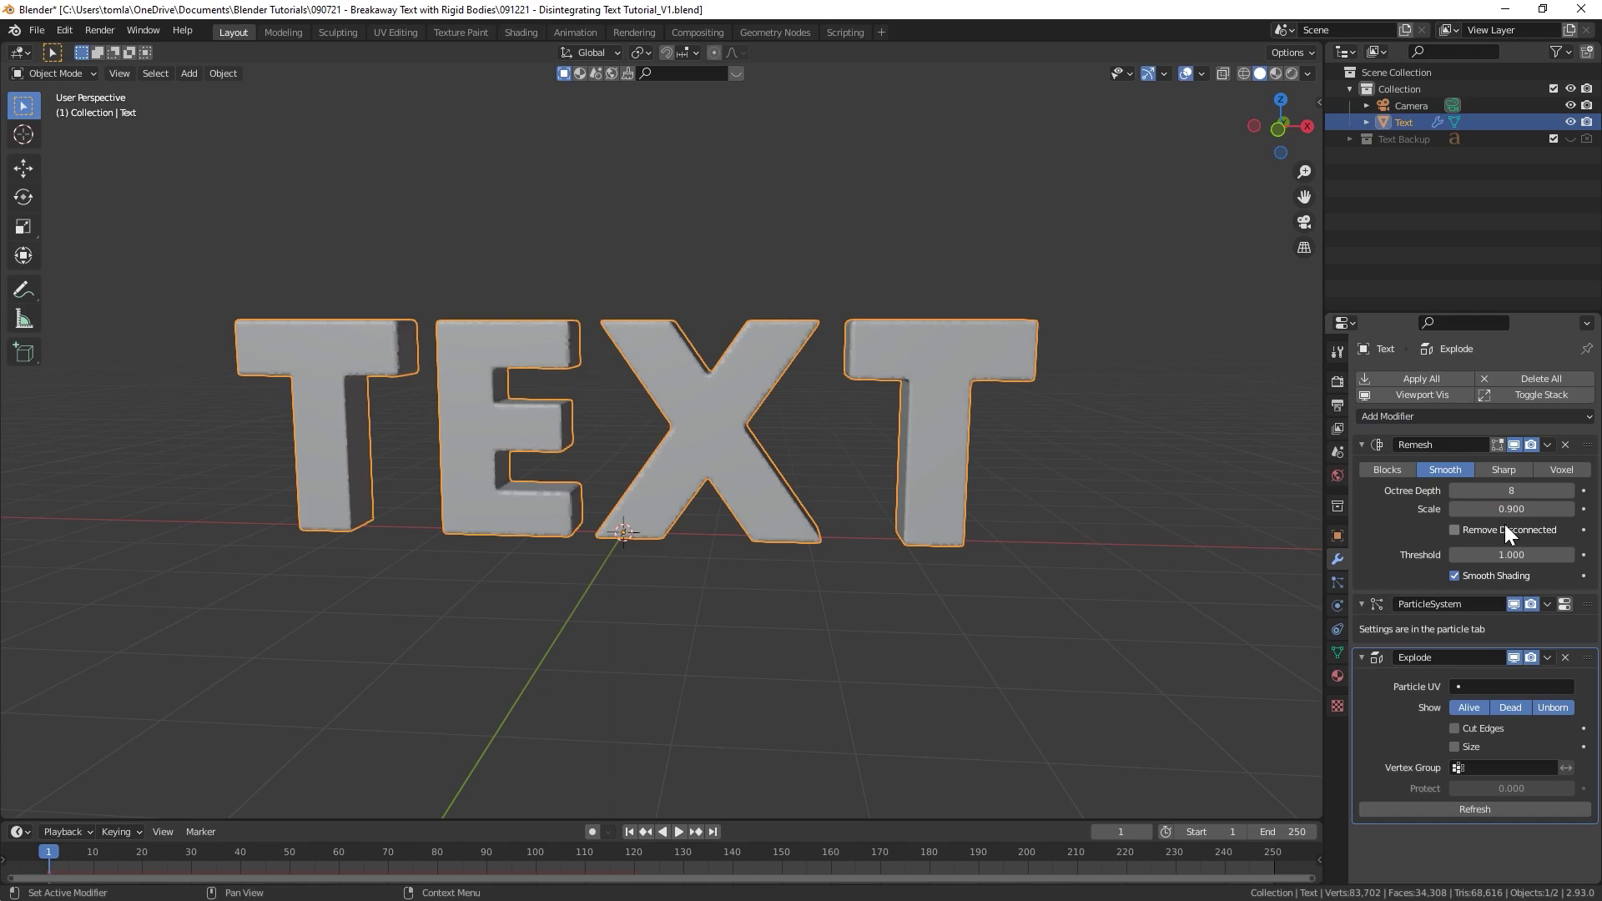
pyautogui.click(1458, 729)
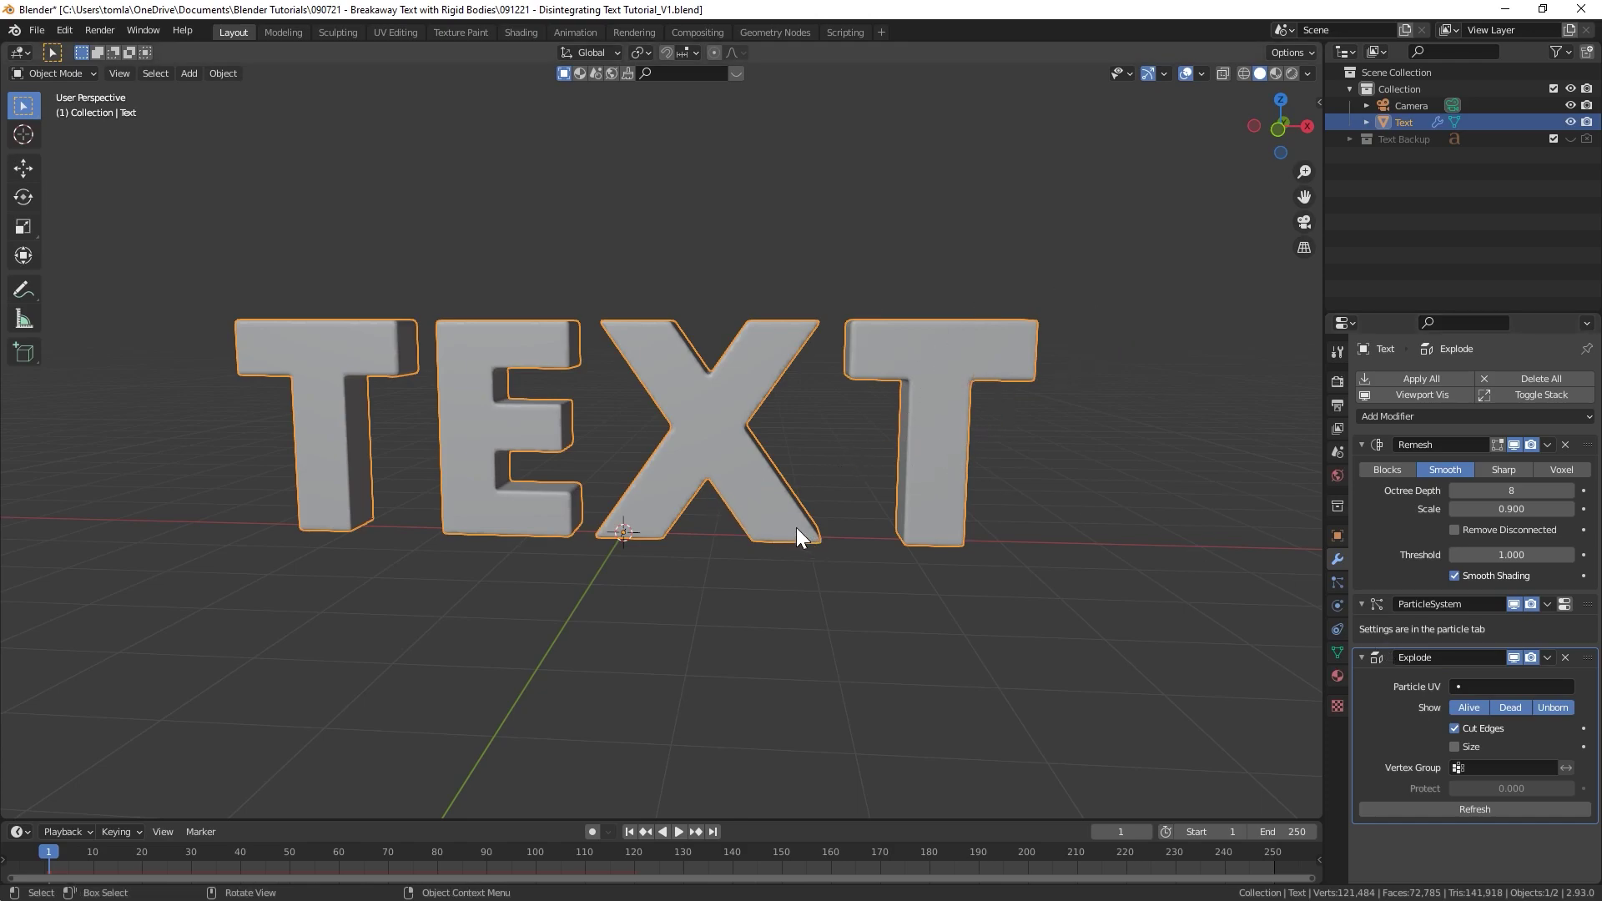
# - Preview the explosion in playback, then rewind to frame 1
pyautogui.press('space')
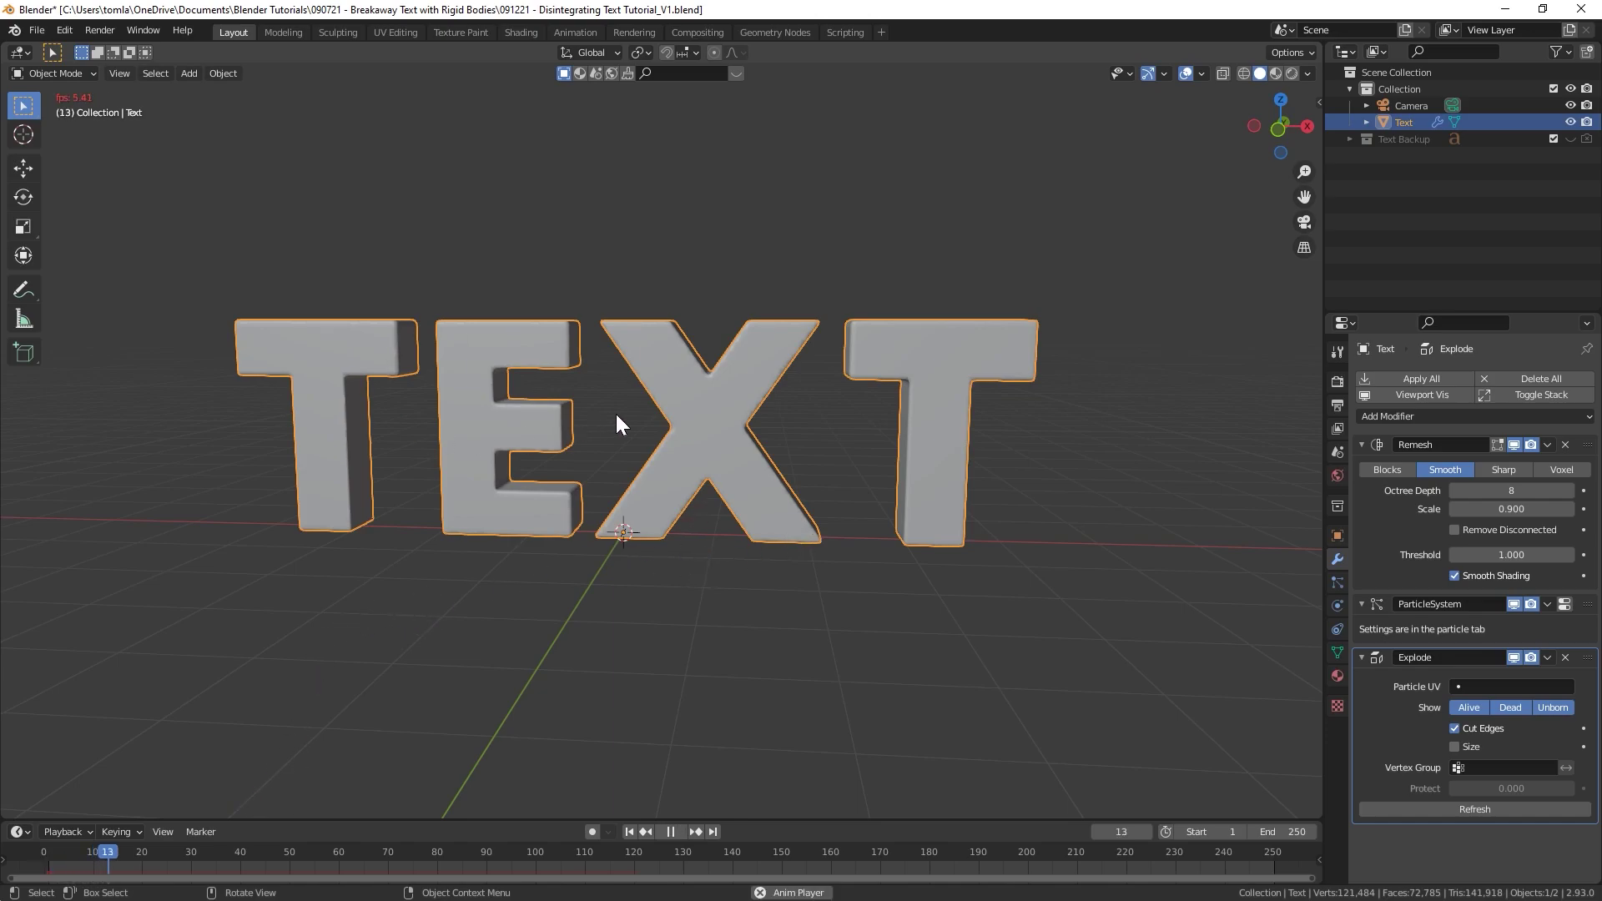
pyautogui.moveTo(616, 414); pyautogui.dragTo(769, 383, button='middle')
pyautogui.press('space')
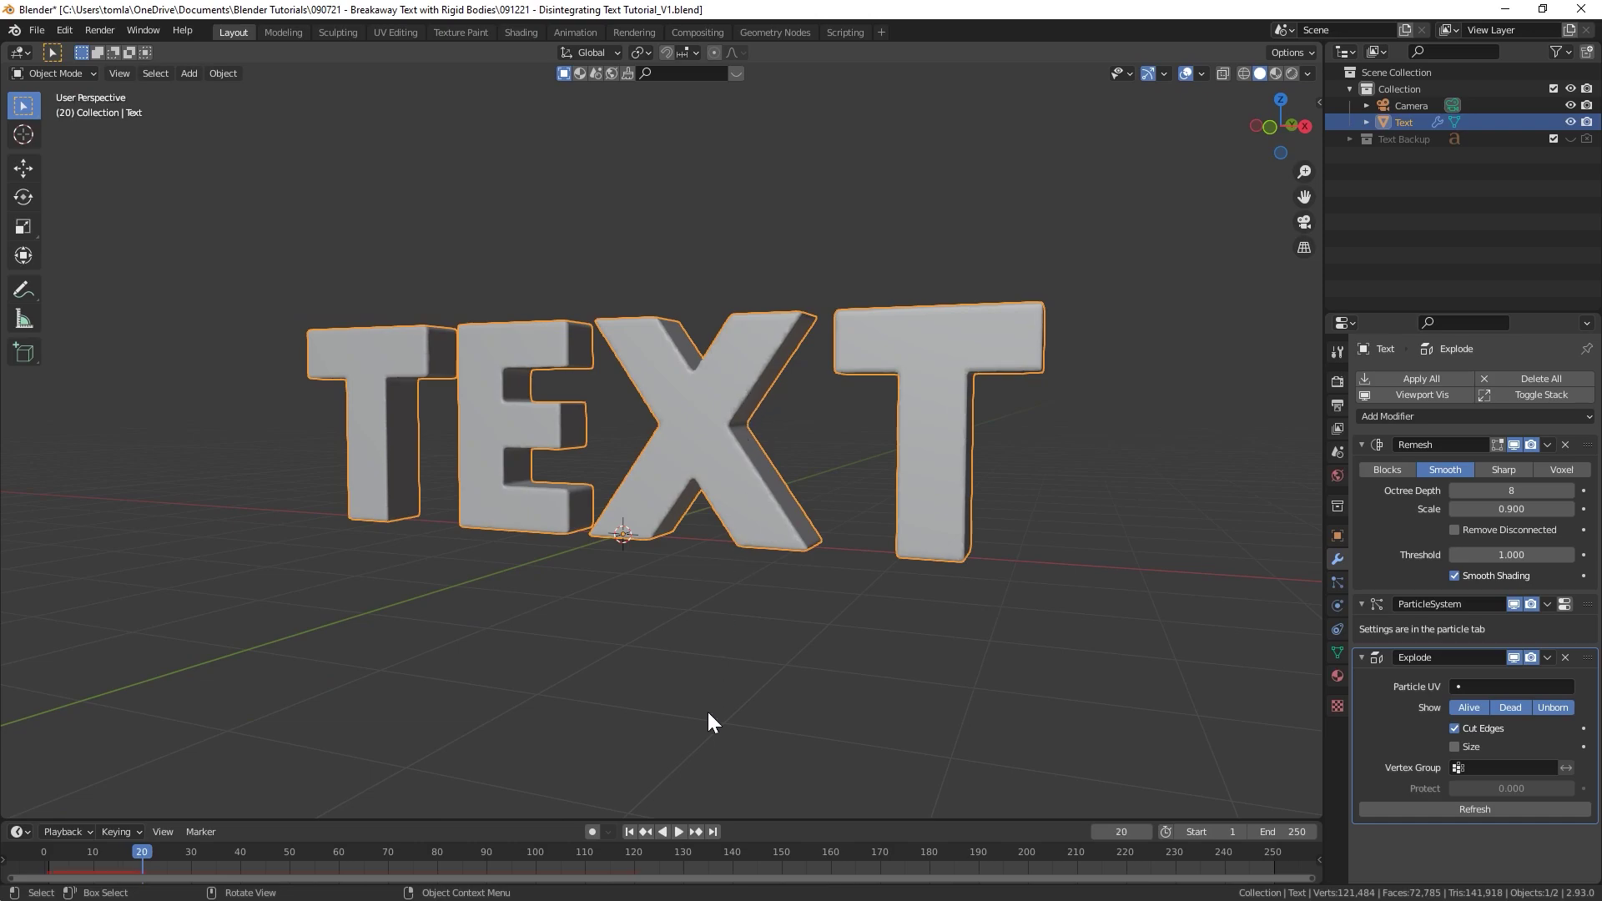
pyautogui.click(630, 832)
pyautogui.scroll(-2, 834, 442)
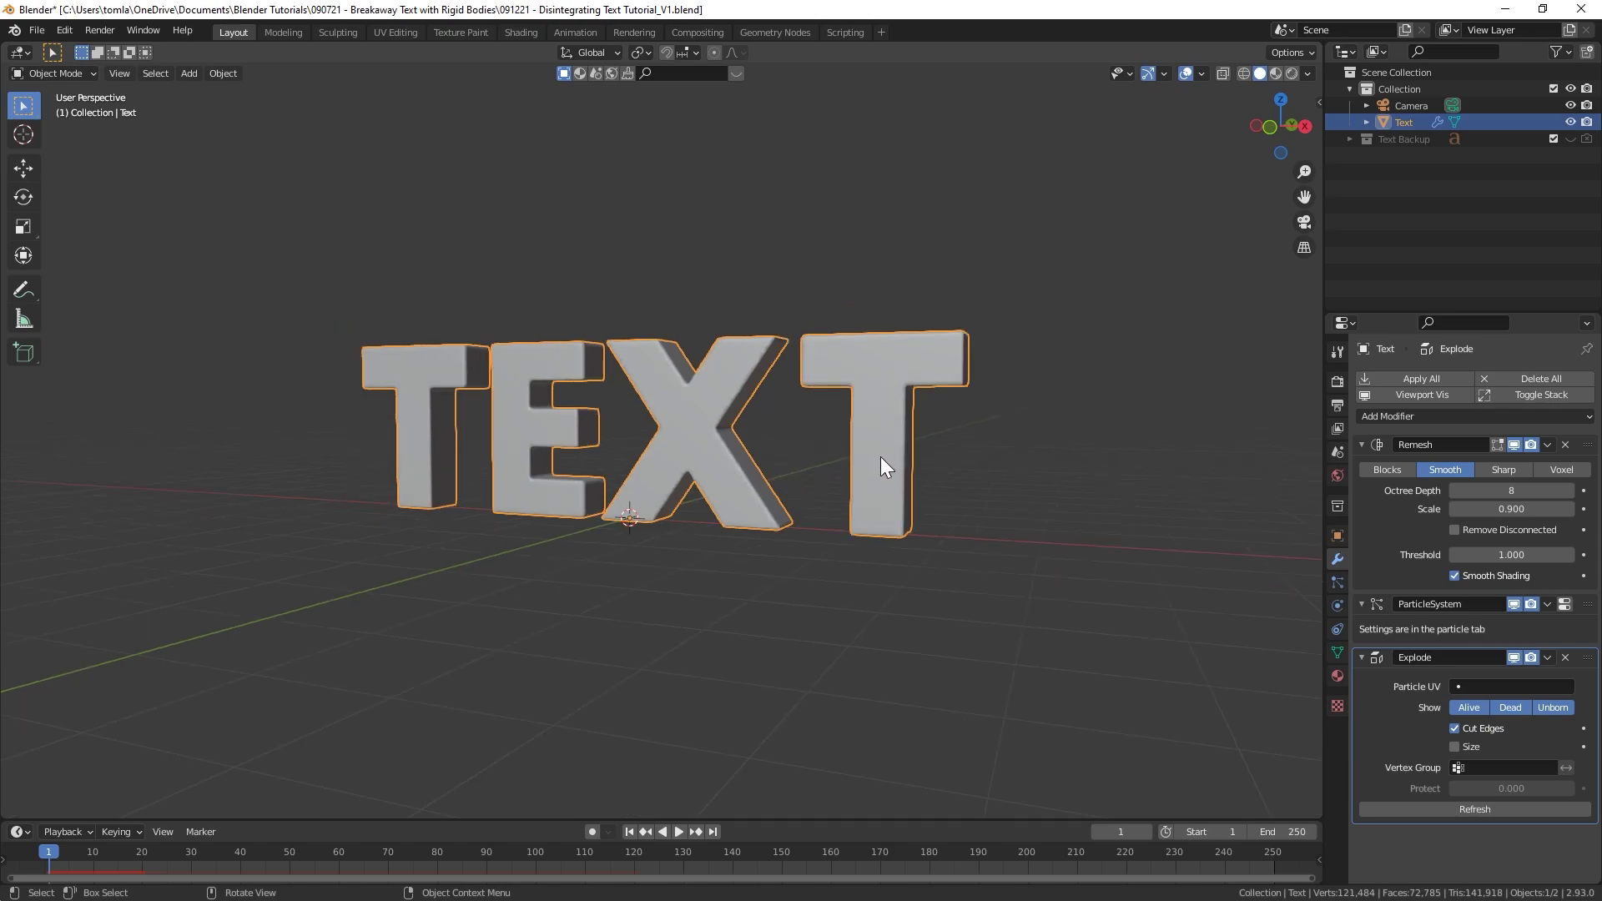
pyautogui.hotkey('shift', 'a')
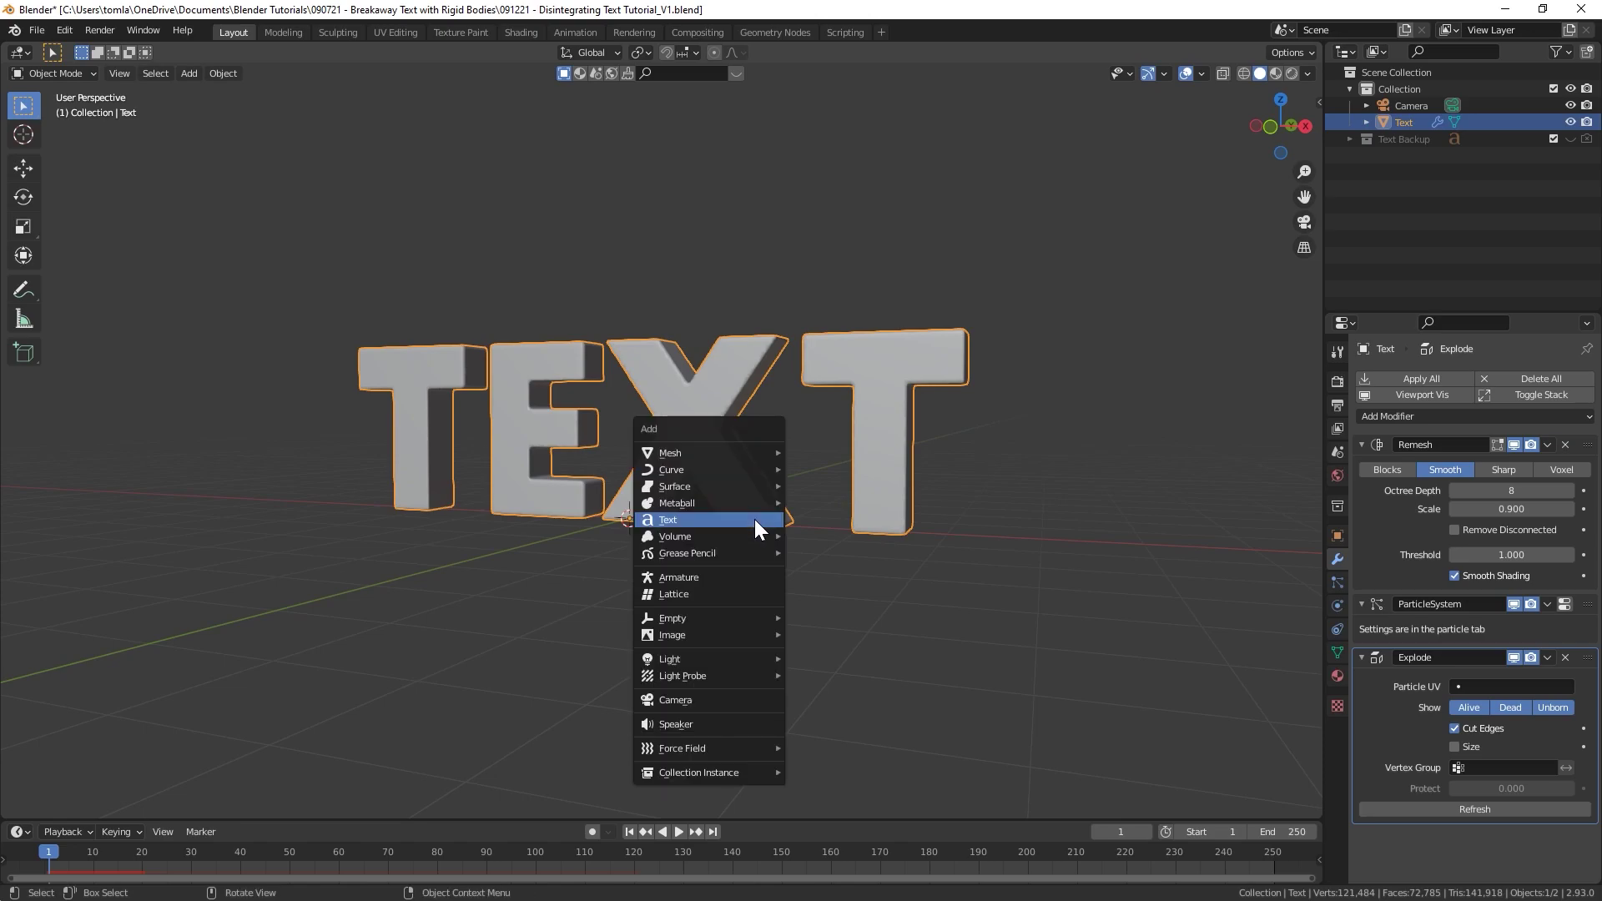
# - Add a Turbulence force field to the scene and show its physics settings
pyautogui.moveTo(688, 743)
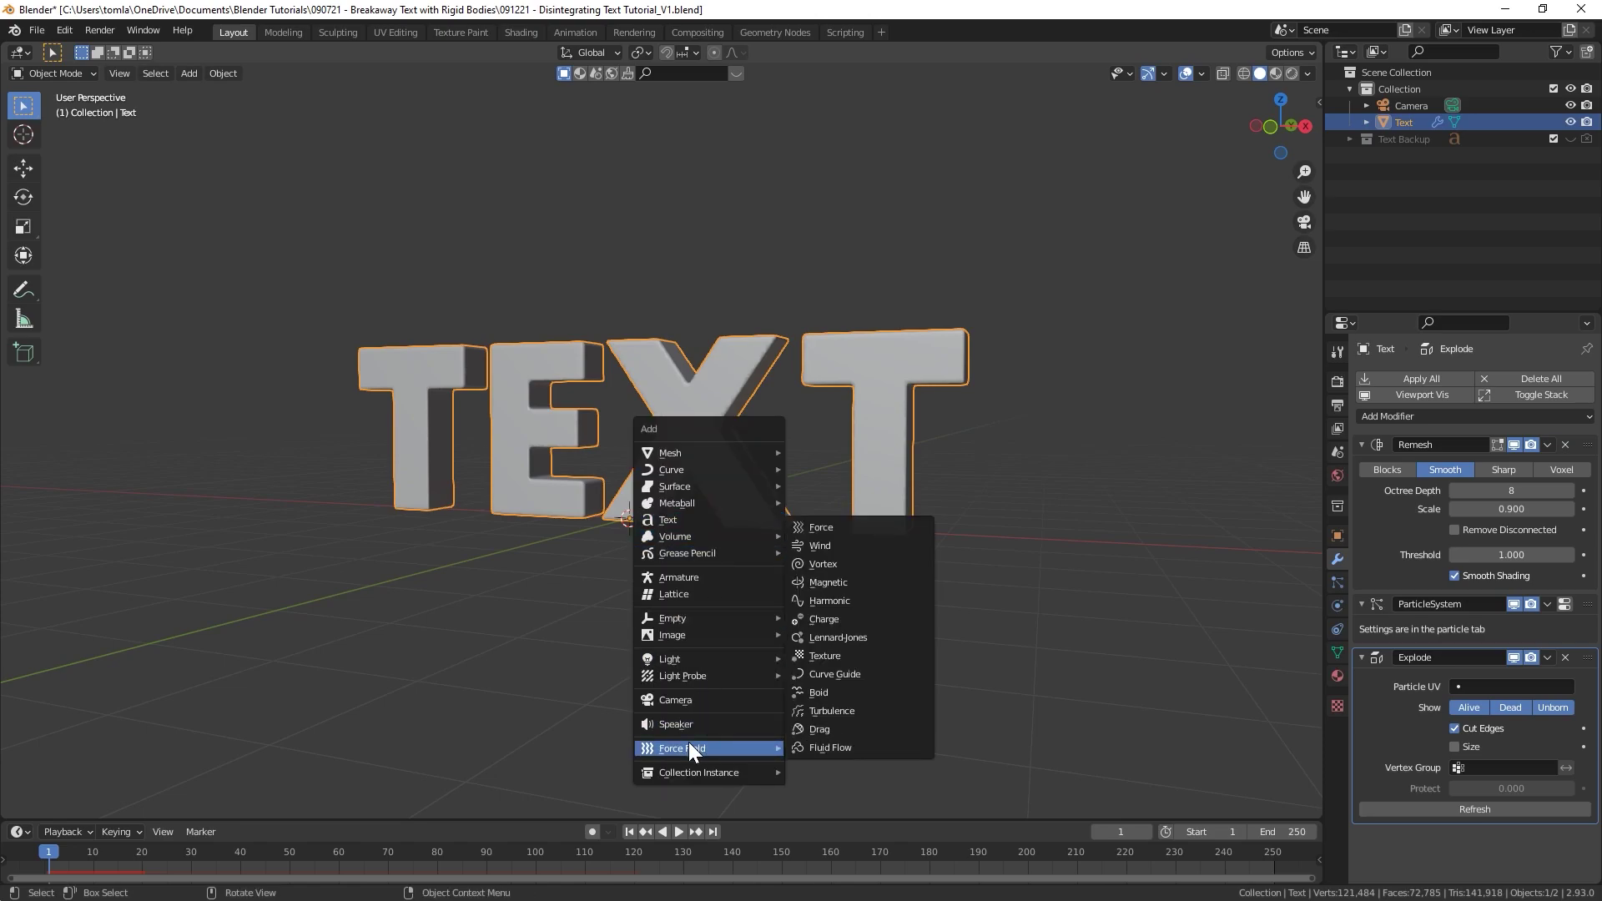
pyautogui.click(832, 712)
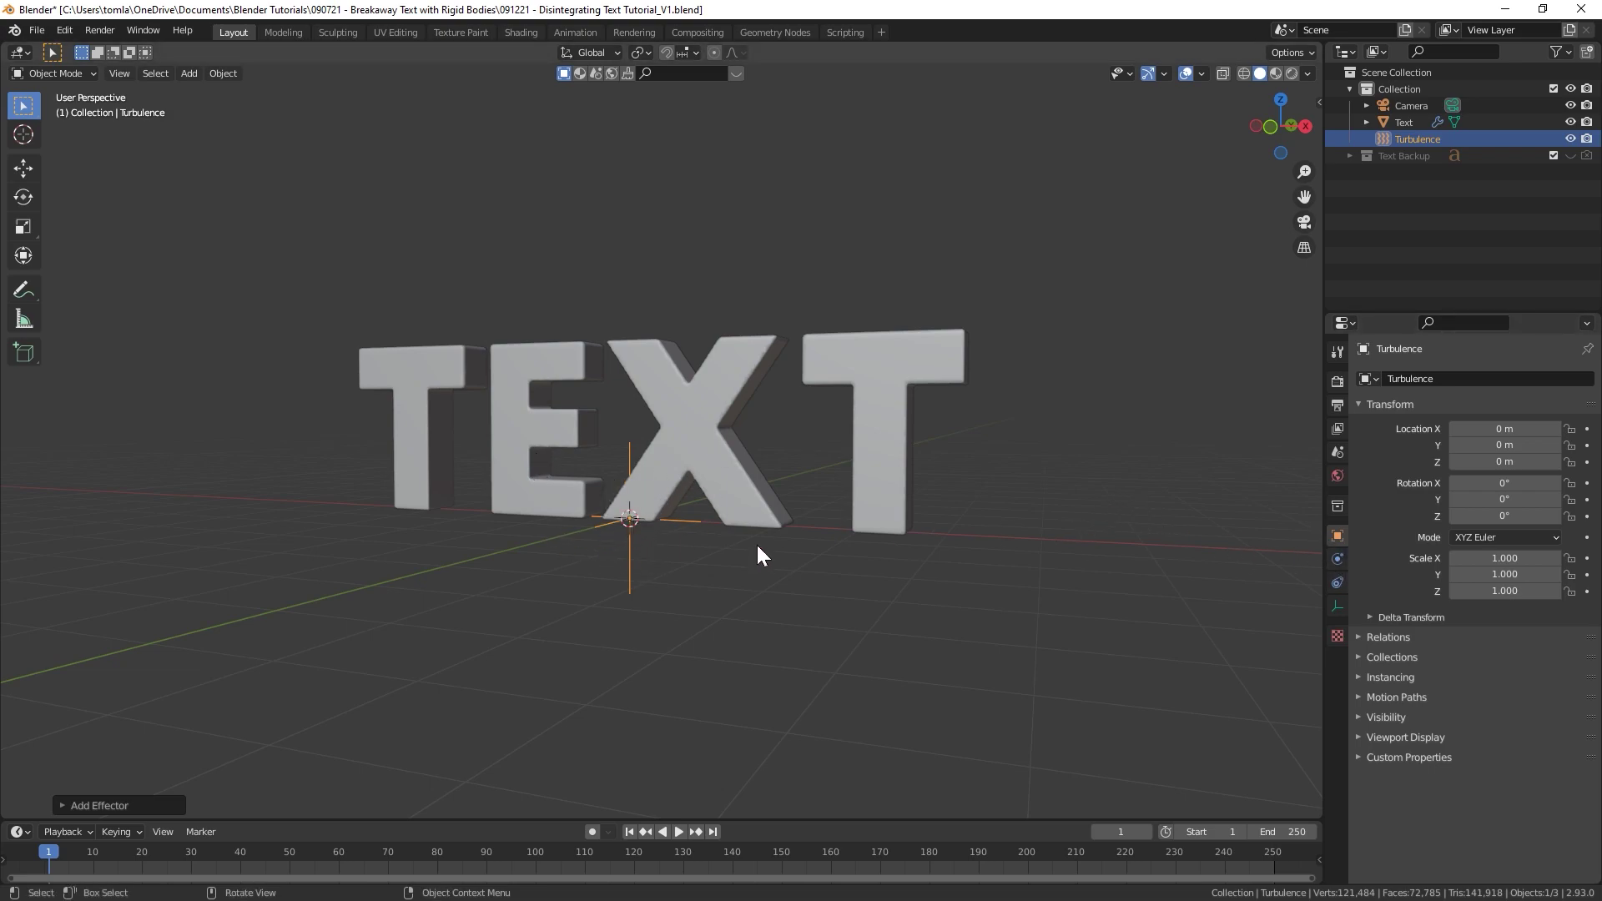
pyautogui.click(1337, 559)
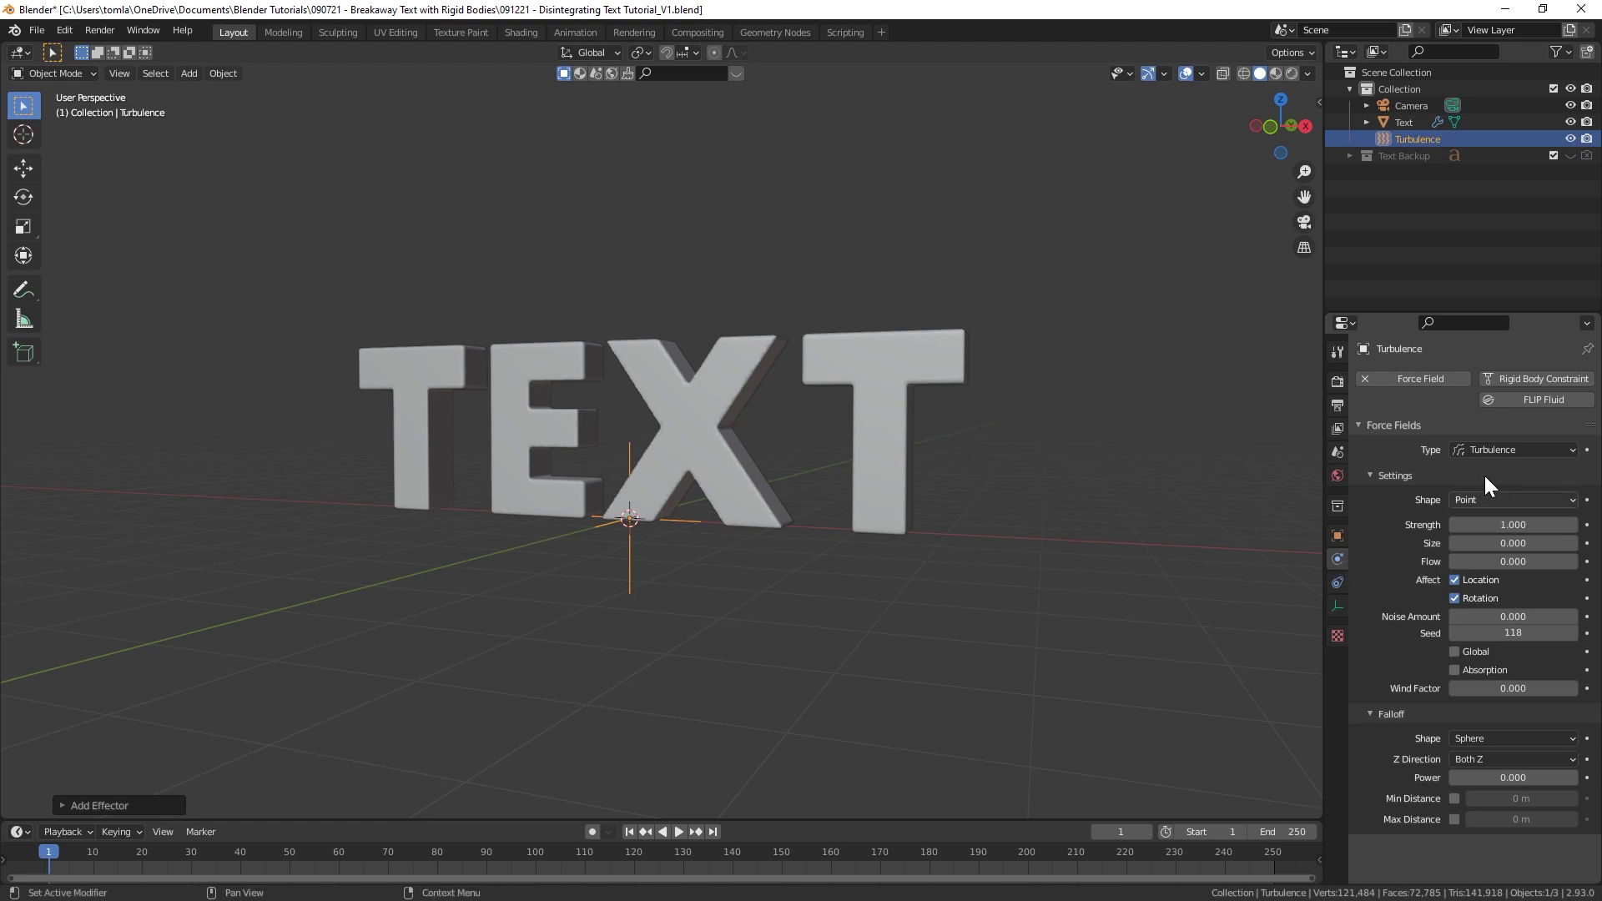
# - Set the turbulence Strength to 25, Size to 1 and Flow to 3
pyautogui.click(1502, 525)
pyautogui.press('BackSpace')
pyautogui.press('BackSpace')
pyautogui.press('BackSpace')
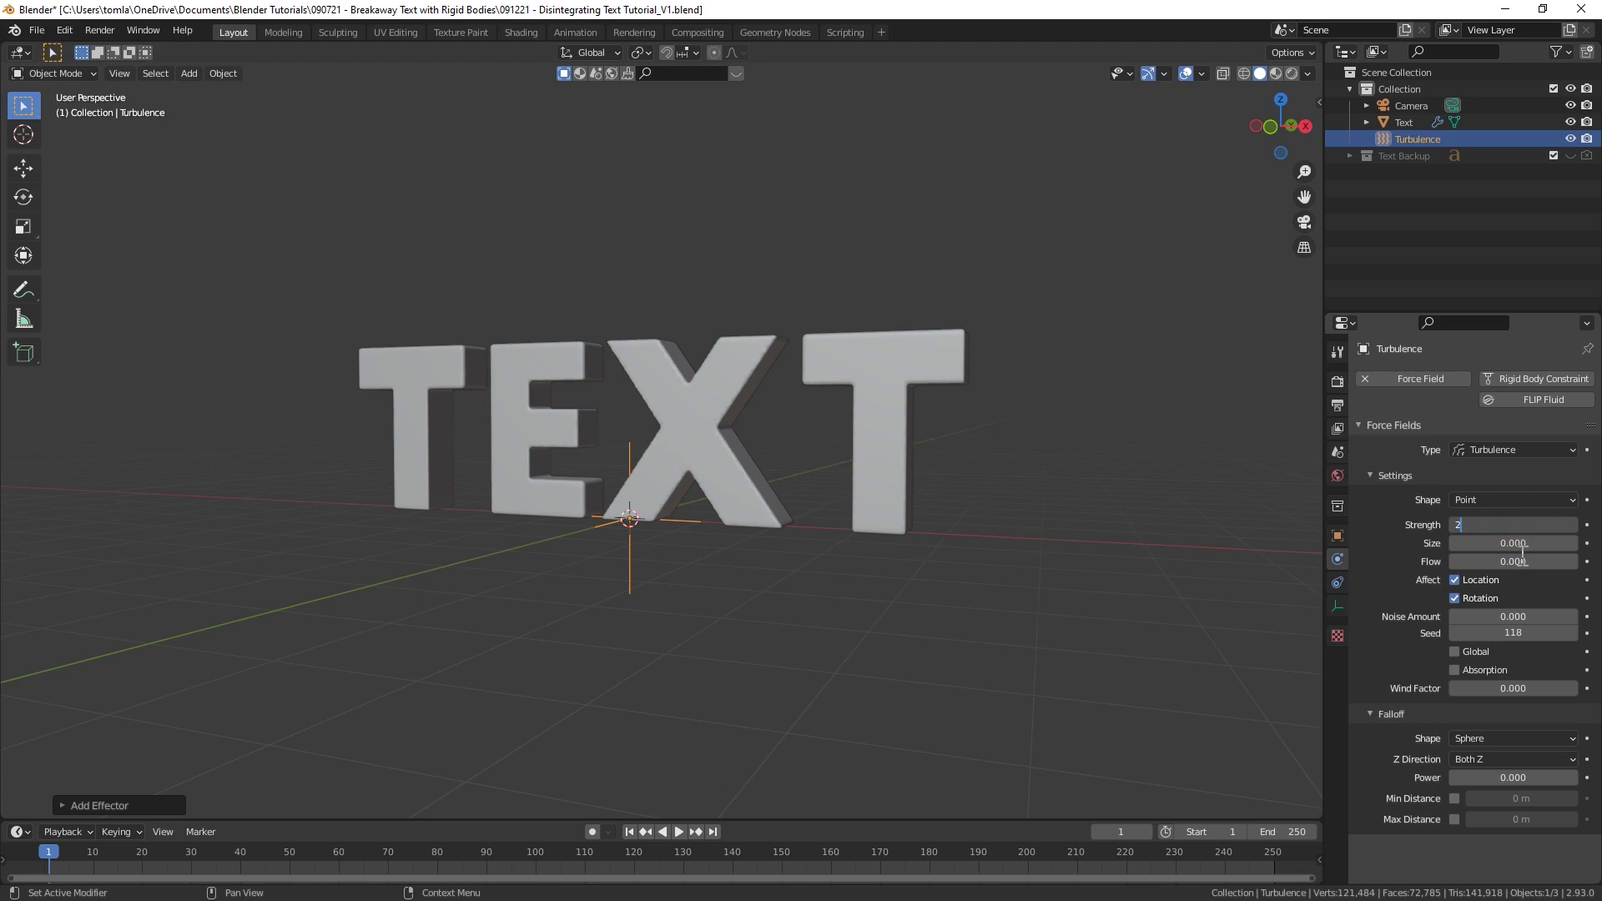
pyautogui.write('25')
pyautogui.press('Return')
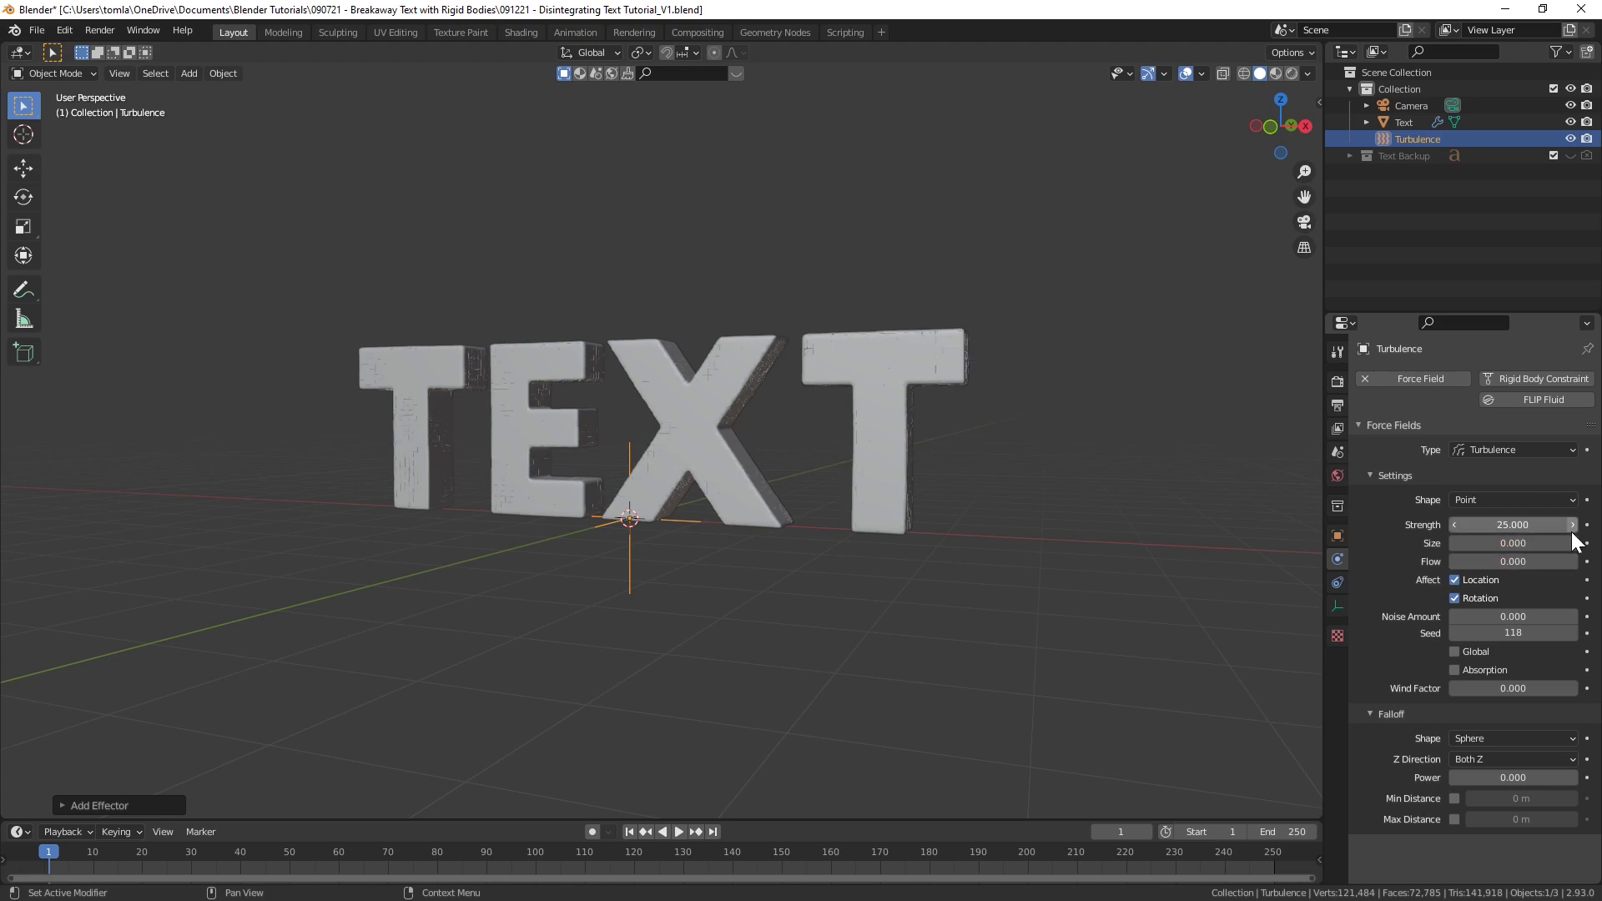
pyautogui.click(1501, 544)
pyautogui.write('1')
pyautogui.press('Return')
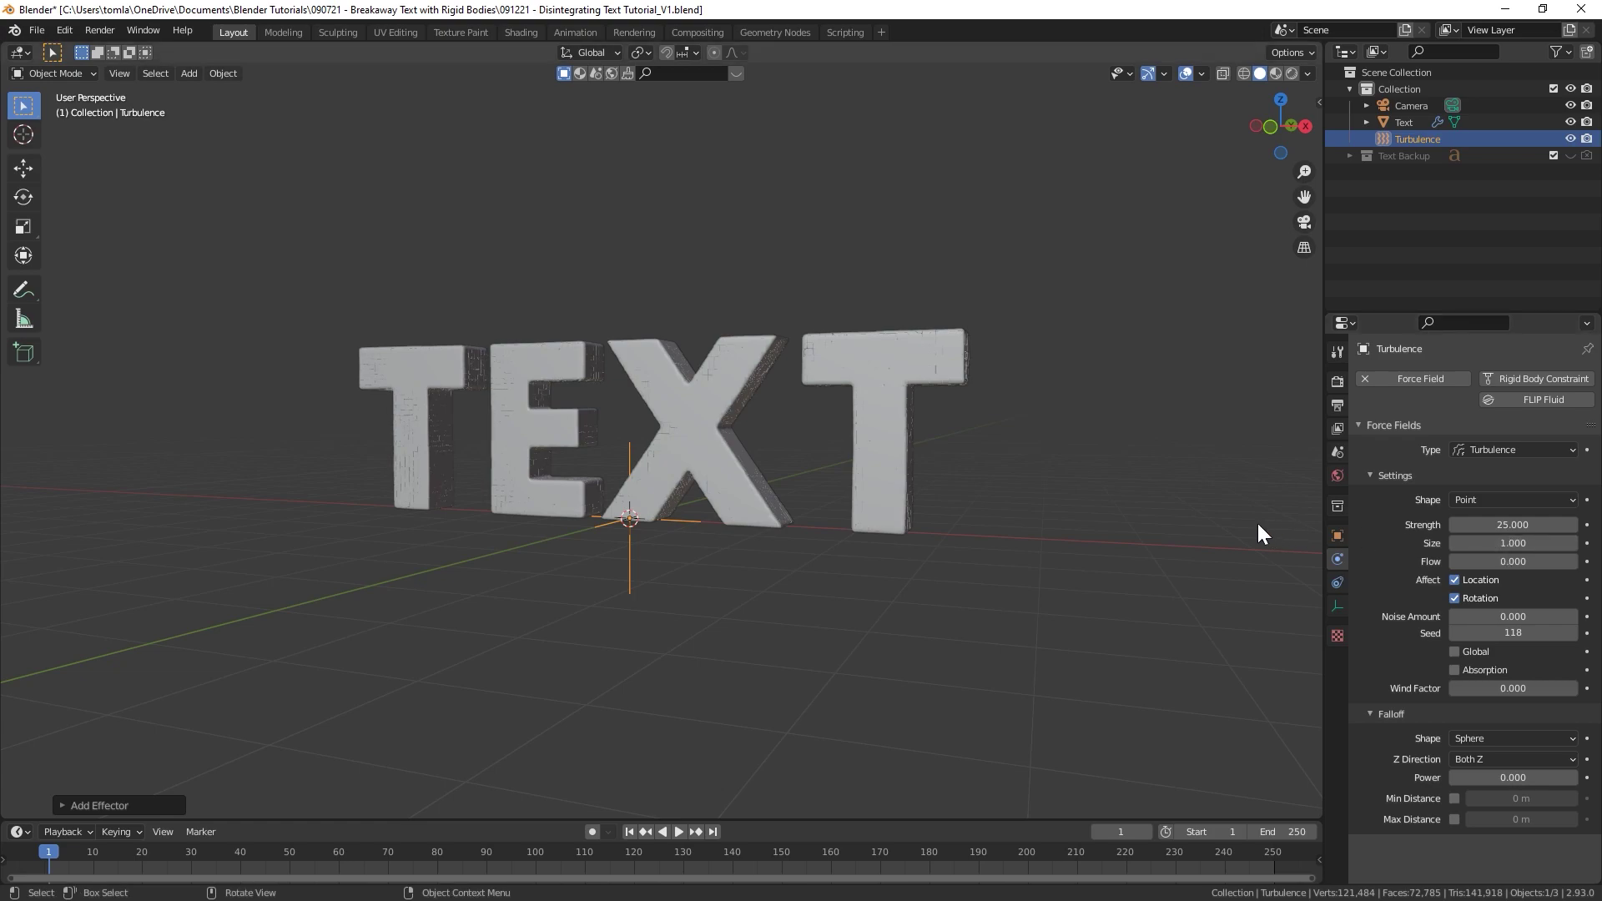
pyautogui.click(1512, 561)
pyautogui.write('0.0')
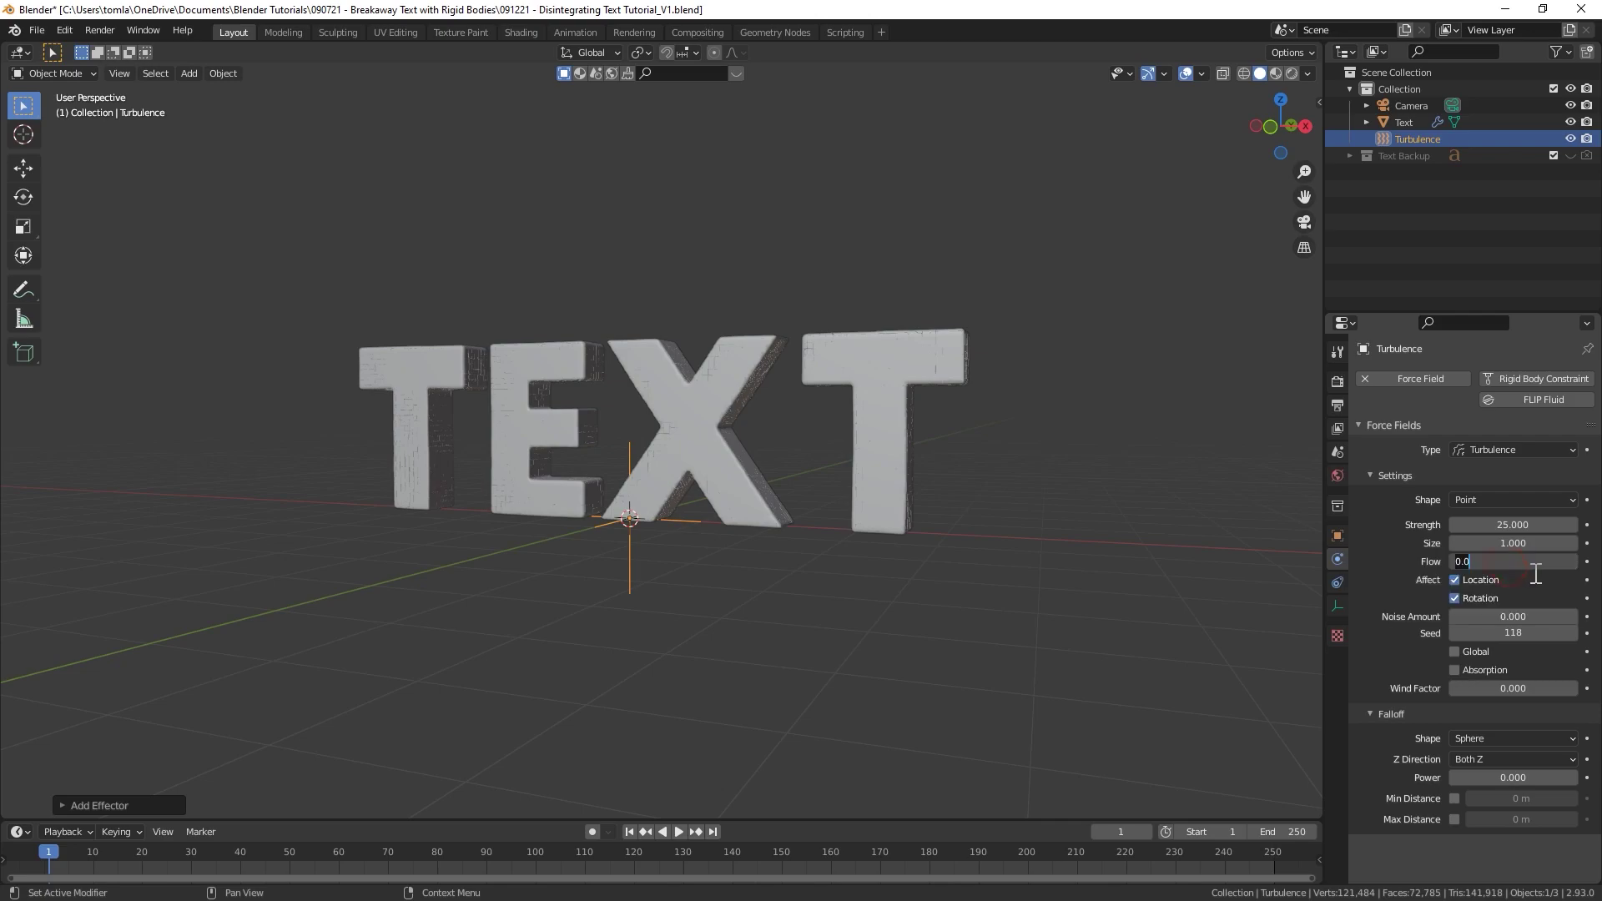
pyautogui.press('BackSpace')
pyautogui.press('BackSpace')
pyautogui.press('BackSpace')
pyautogui.write('3')
pyautogui.press('Return')
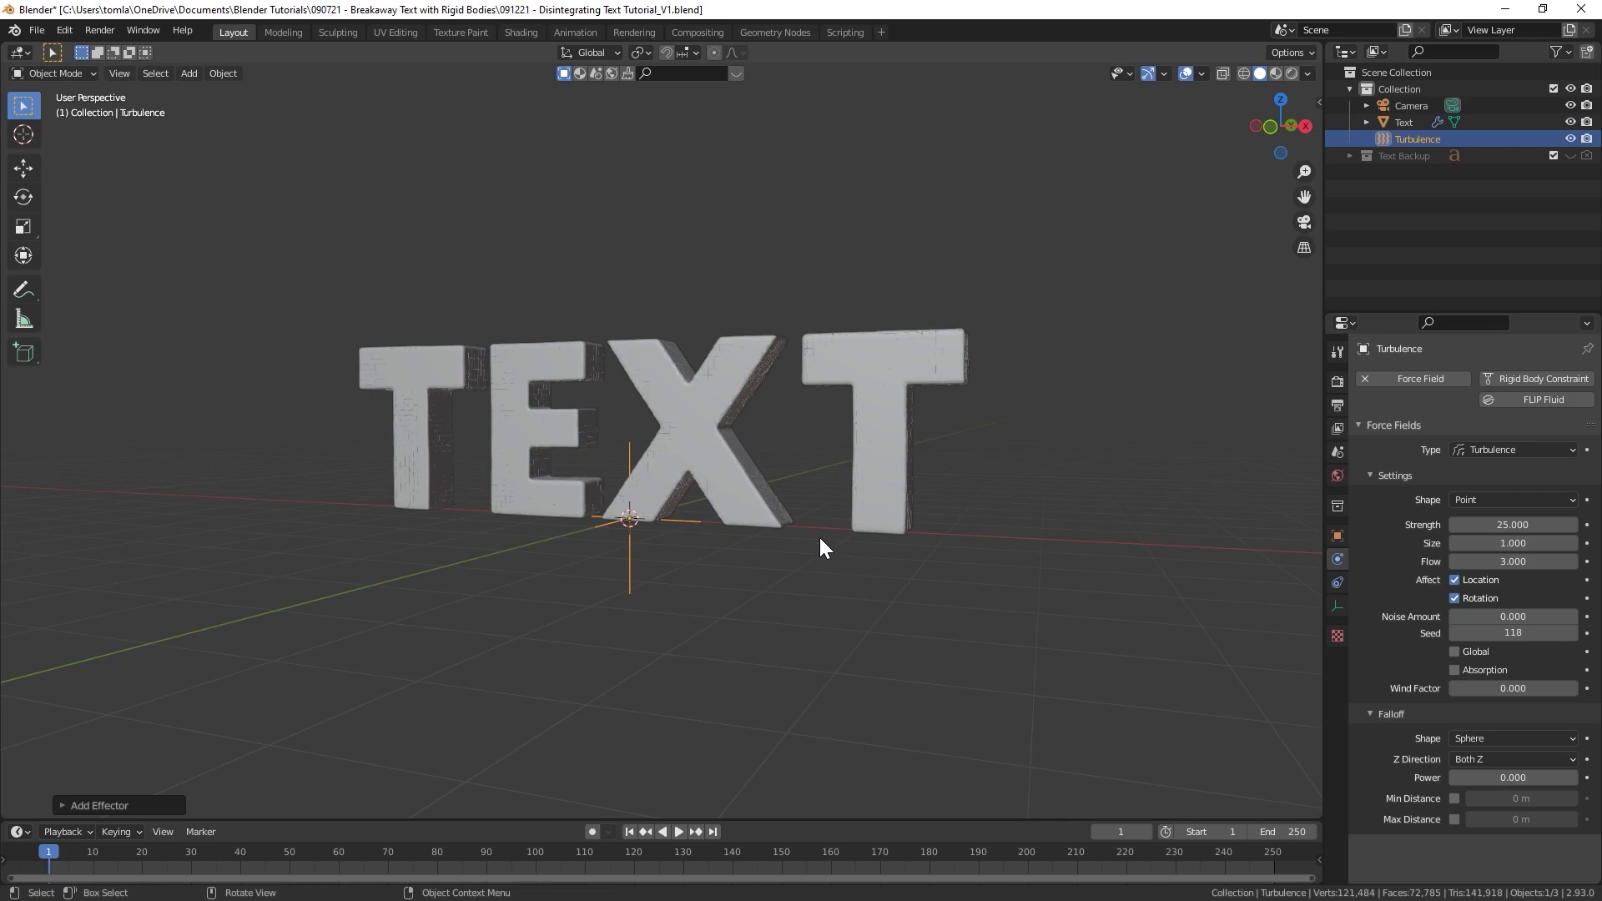
pyautogui.scroll(3, 703, 484)
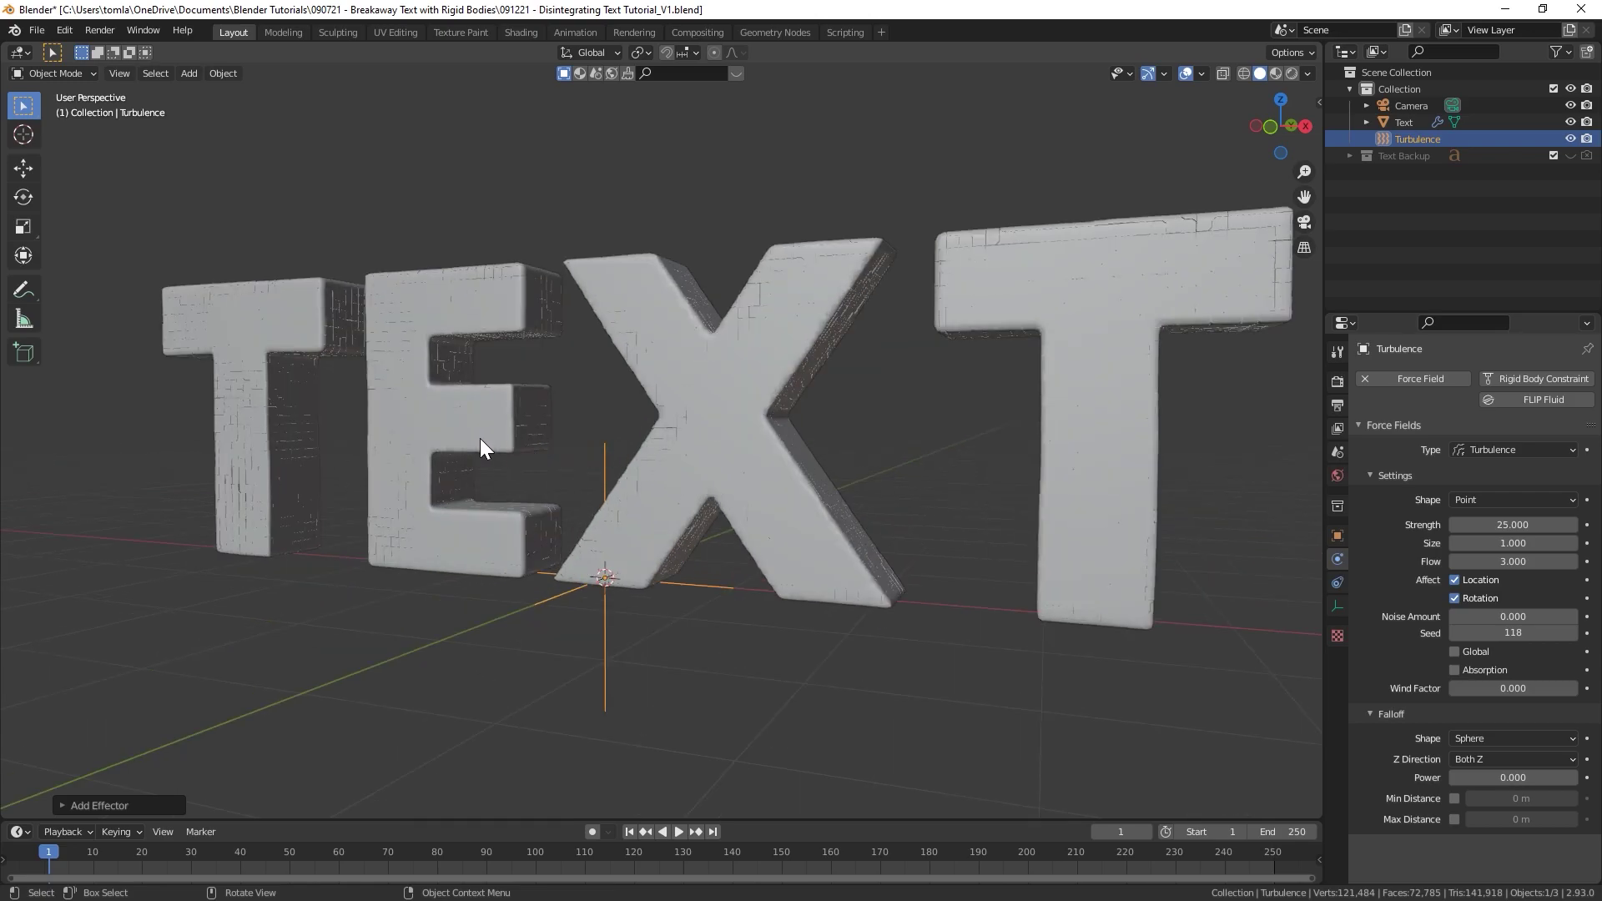
pyautogui.moveTo(481, 448); pyautogui.dragTo(251, 397, button='middle')
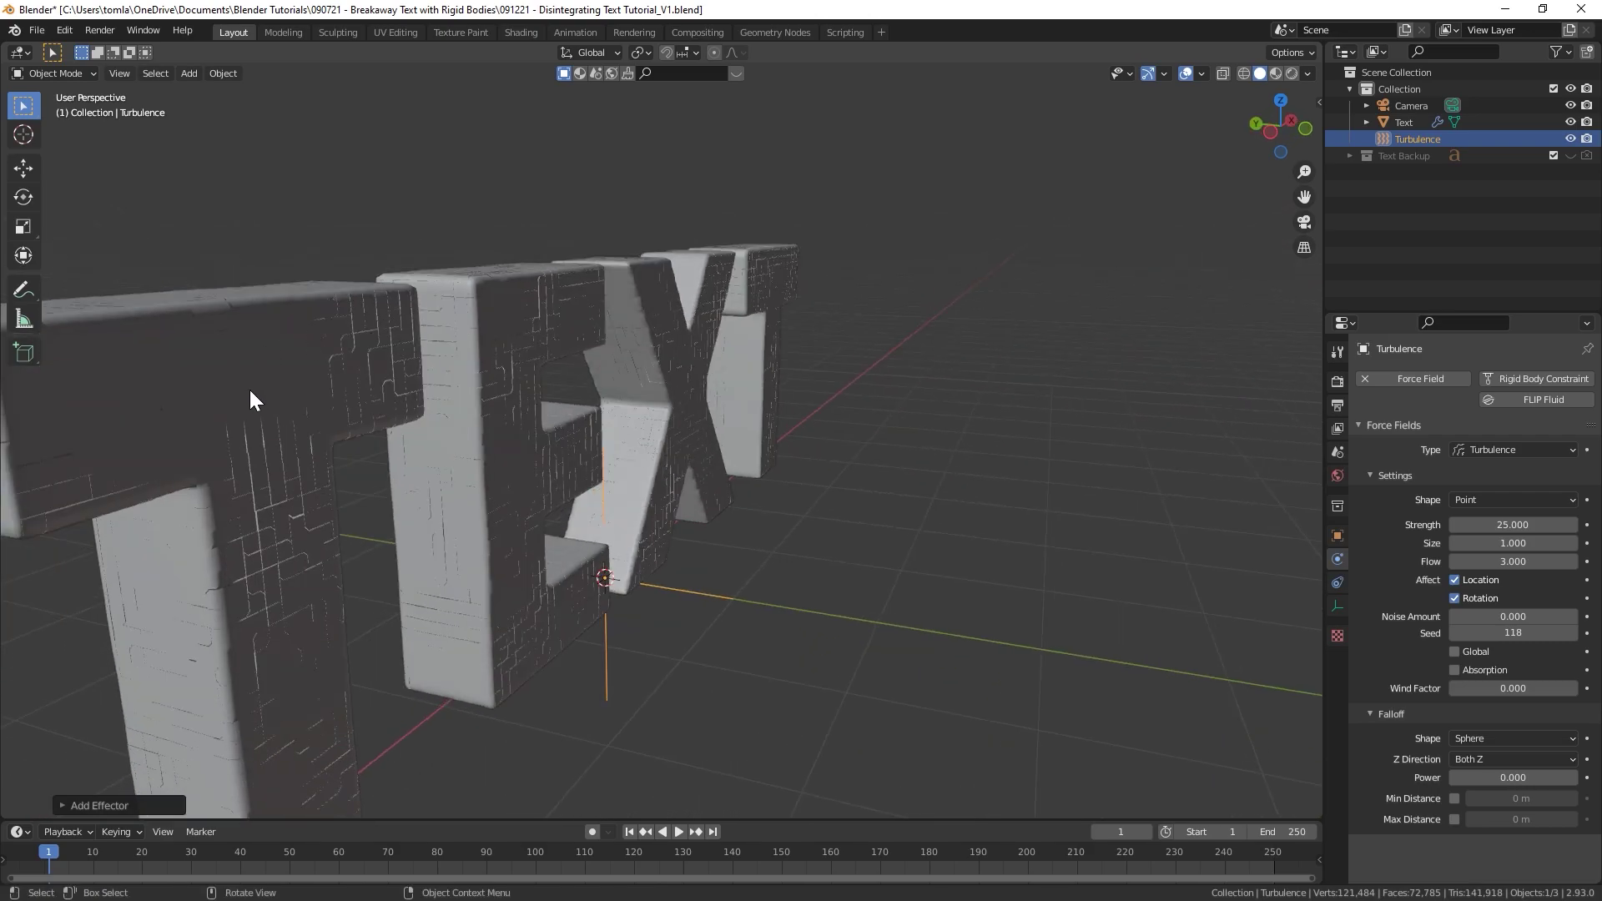
pyautogui.moveTo(639, 375); pyautogui.dragTo(529, 413, button='middle')
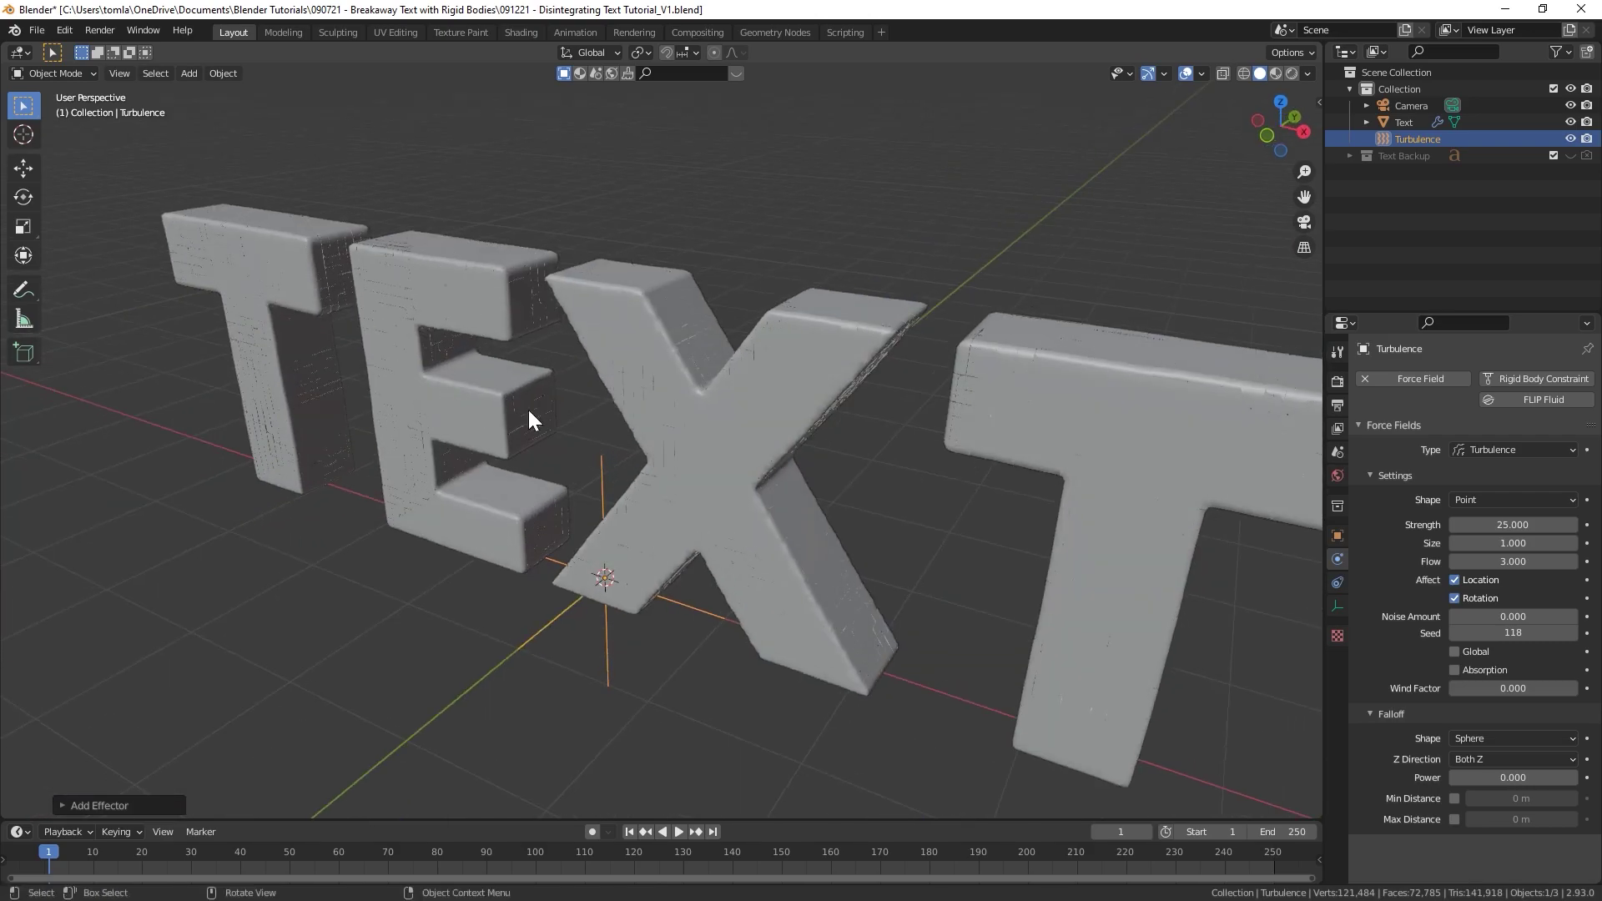
pyautogui.scroll(5, 701, 413)
pyautogui.scroll(-5, 698, 414)
pyautogui.press('space')
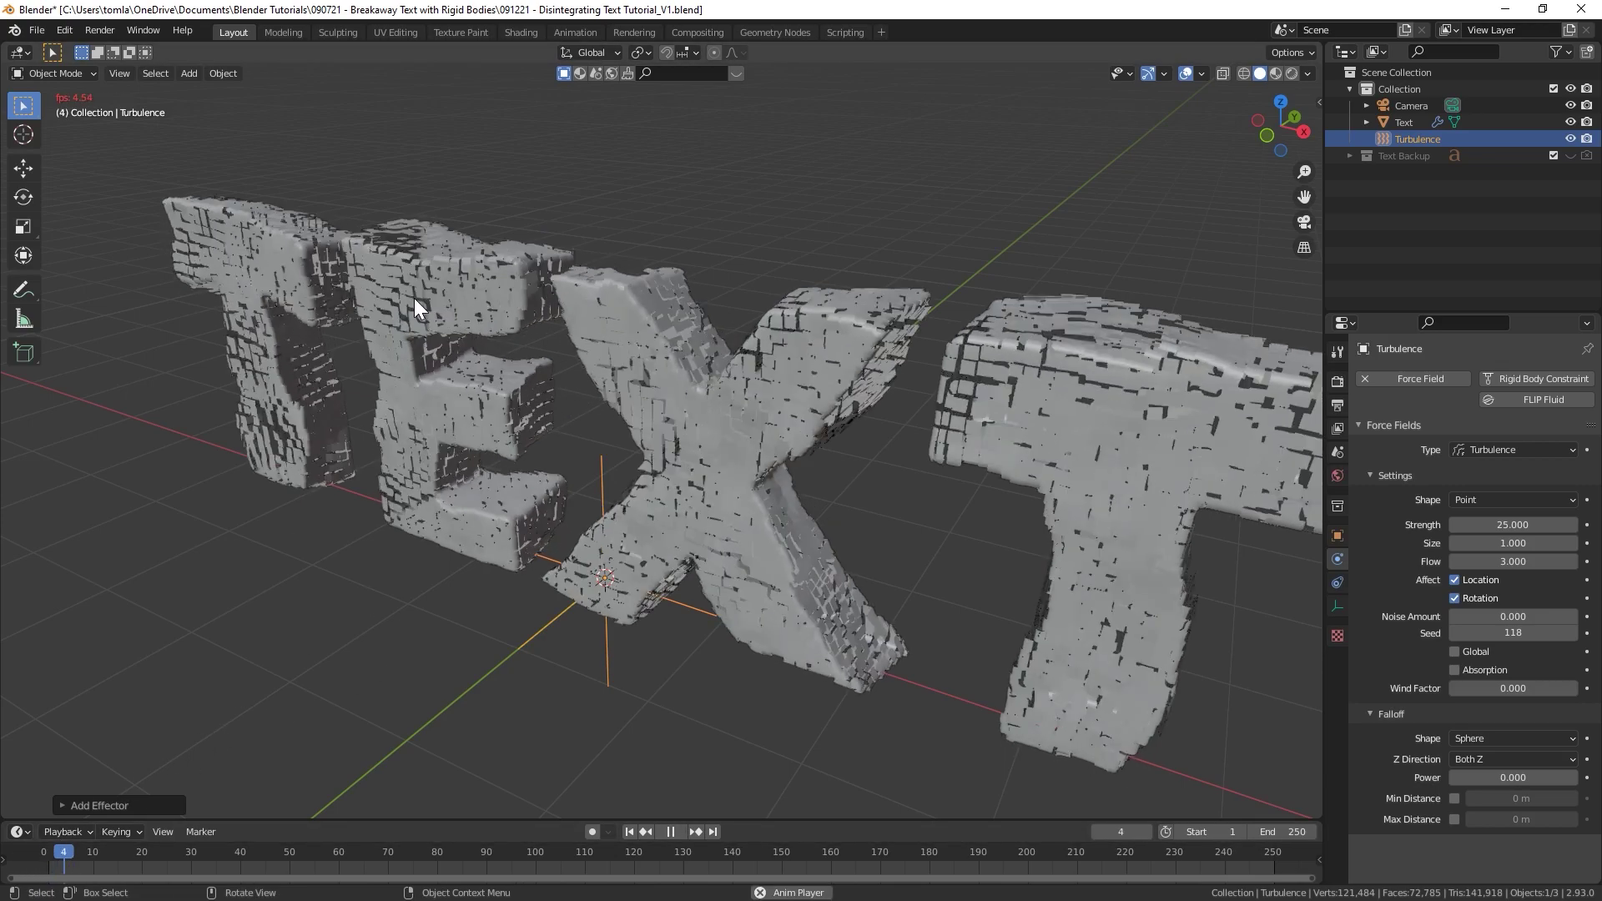
pyautogui.scroll(-4, 568, 358)
pyautogui.moveTo(674, 348); pyautogui.dragTo(699, 347, button='middle')
pyautogui.press('space')
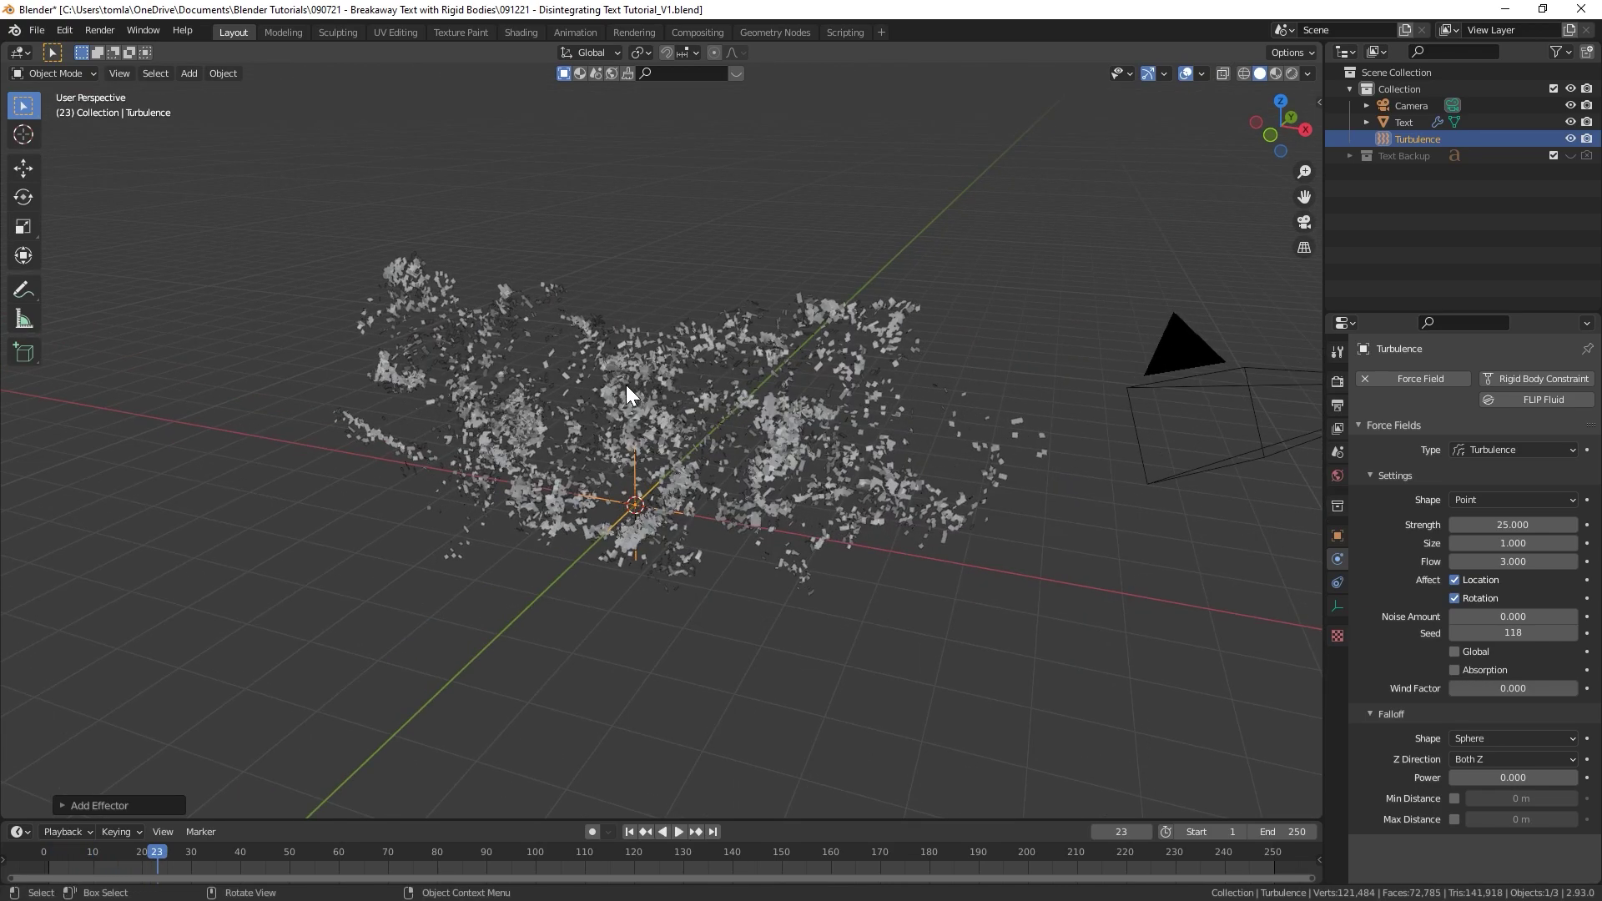
pyautogui.moveTo(626, 384); pyautogui.dragTo(751, 371, button='middle')
pyautogui.scroll(4, 699, 572)
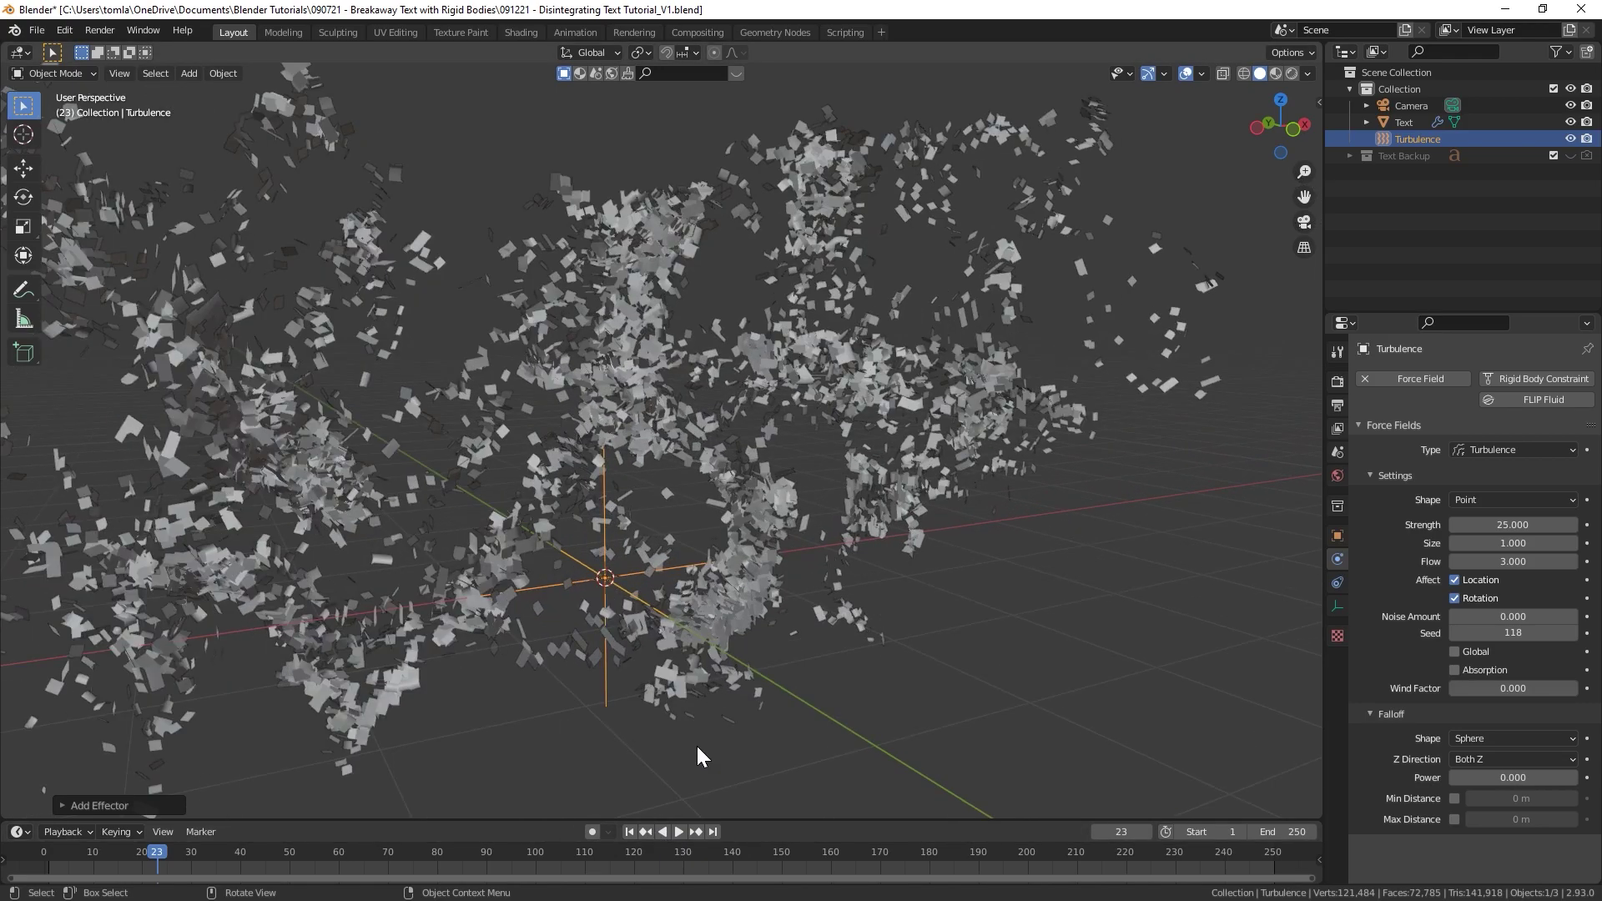
pyautogui.click(629, 831)
pyautogui.moveTo(626, 353); pyautogui.dragTo(708, 454, button='middle')
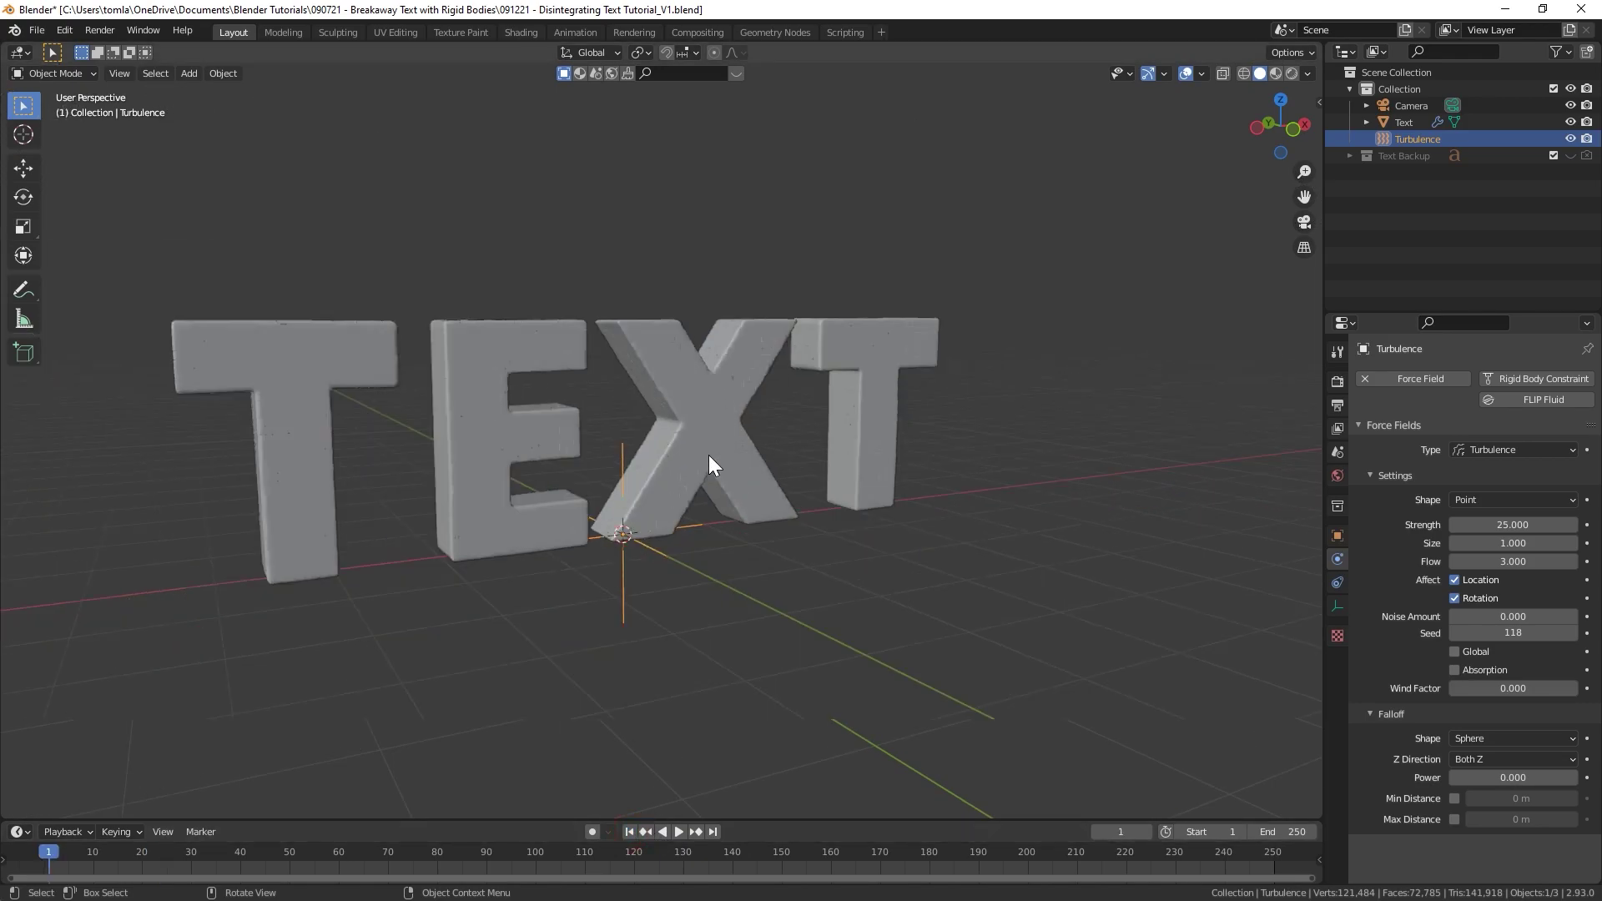
pyautogui.scroll(2, 586, 436)
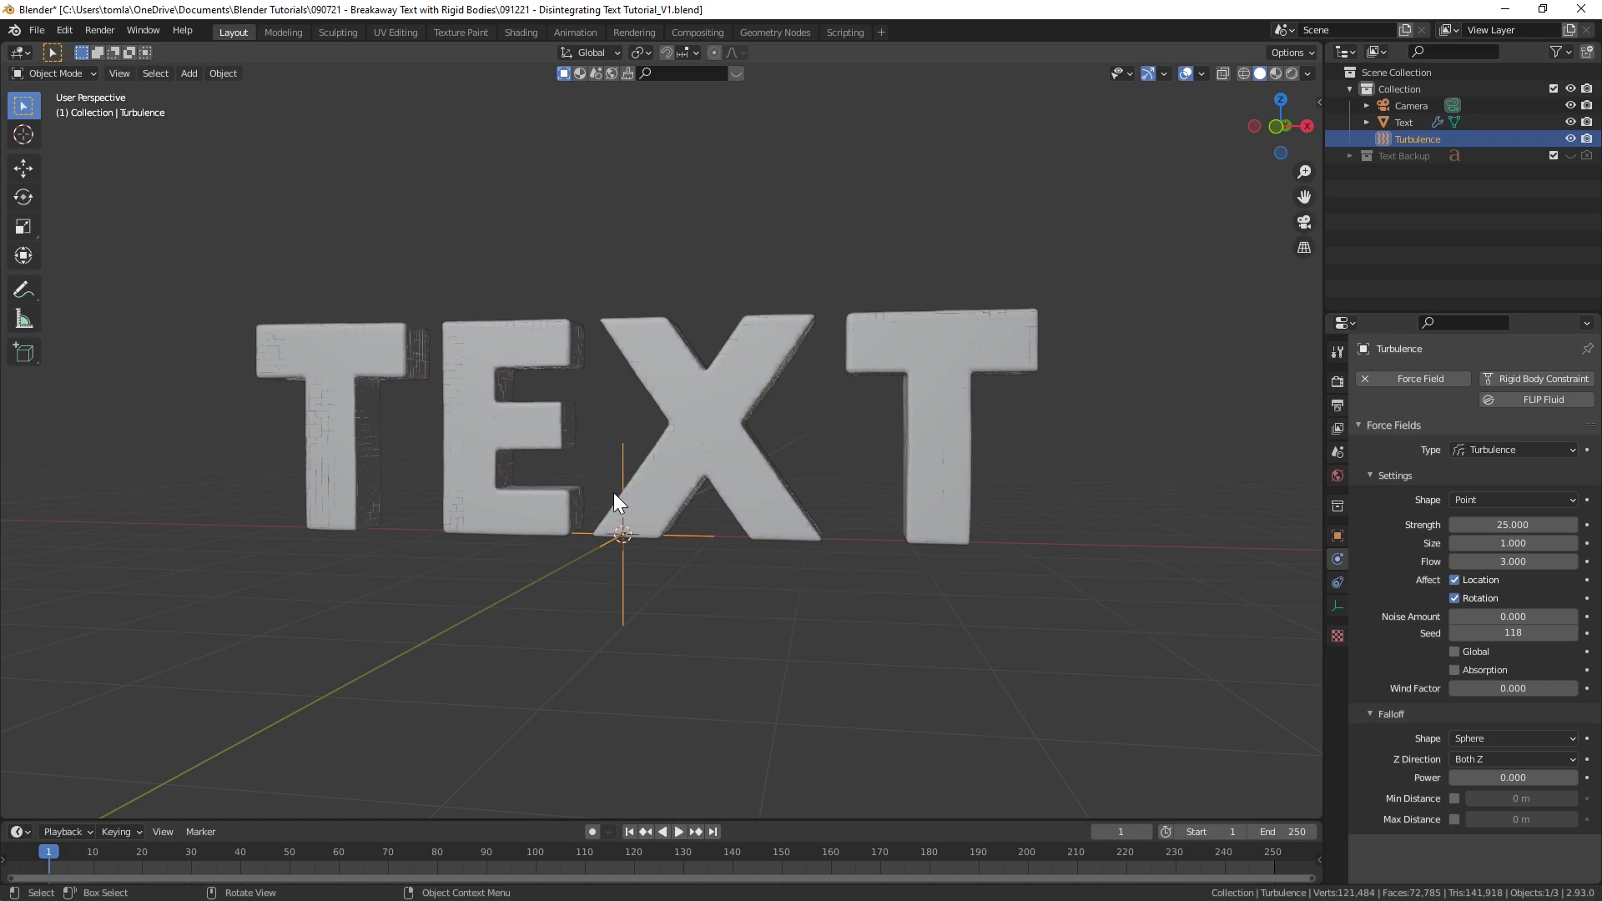
# - Add an Arrows empty and move it along X to the right of the TEXT
pyautogui.hotkey('shift', 'a')
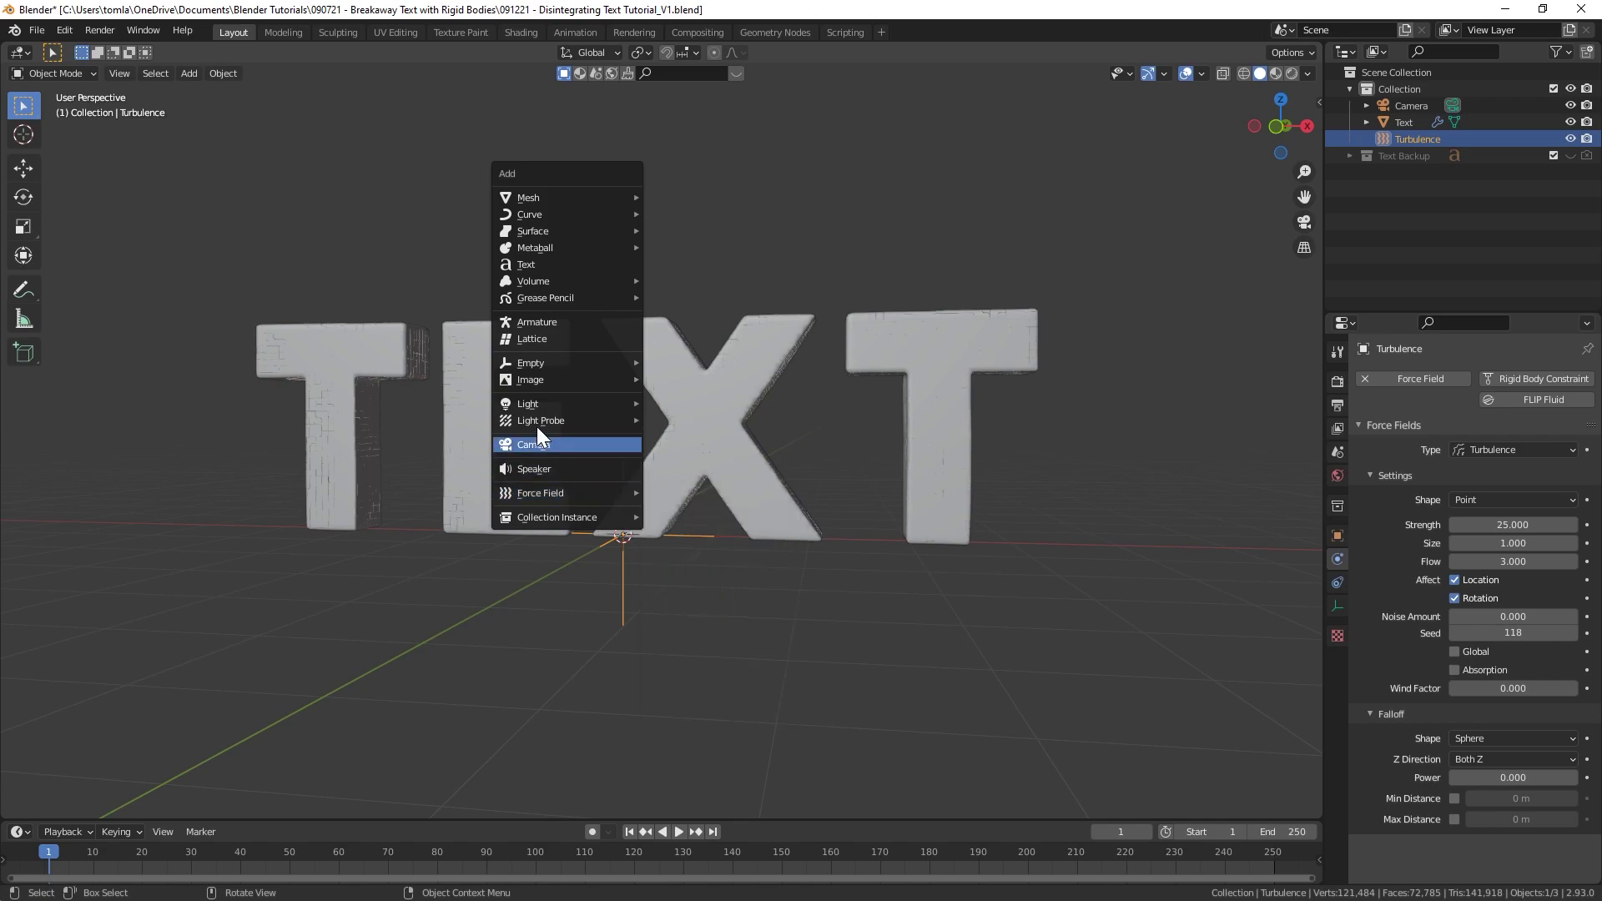
pyautogui.moveTo(533, 367)
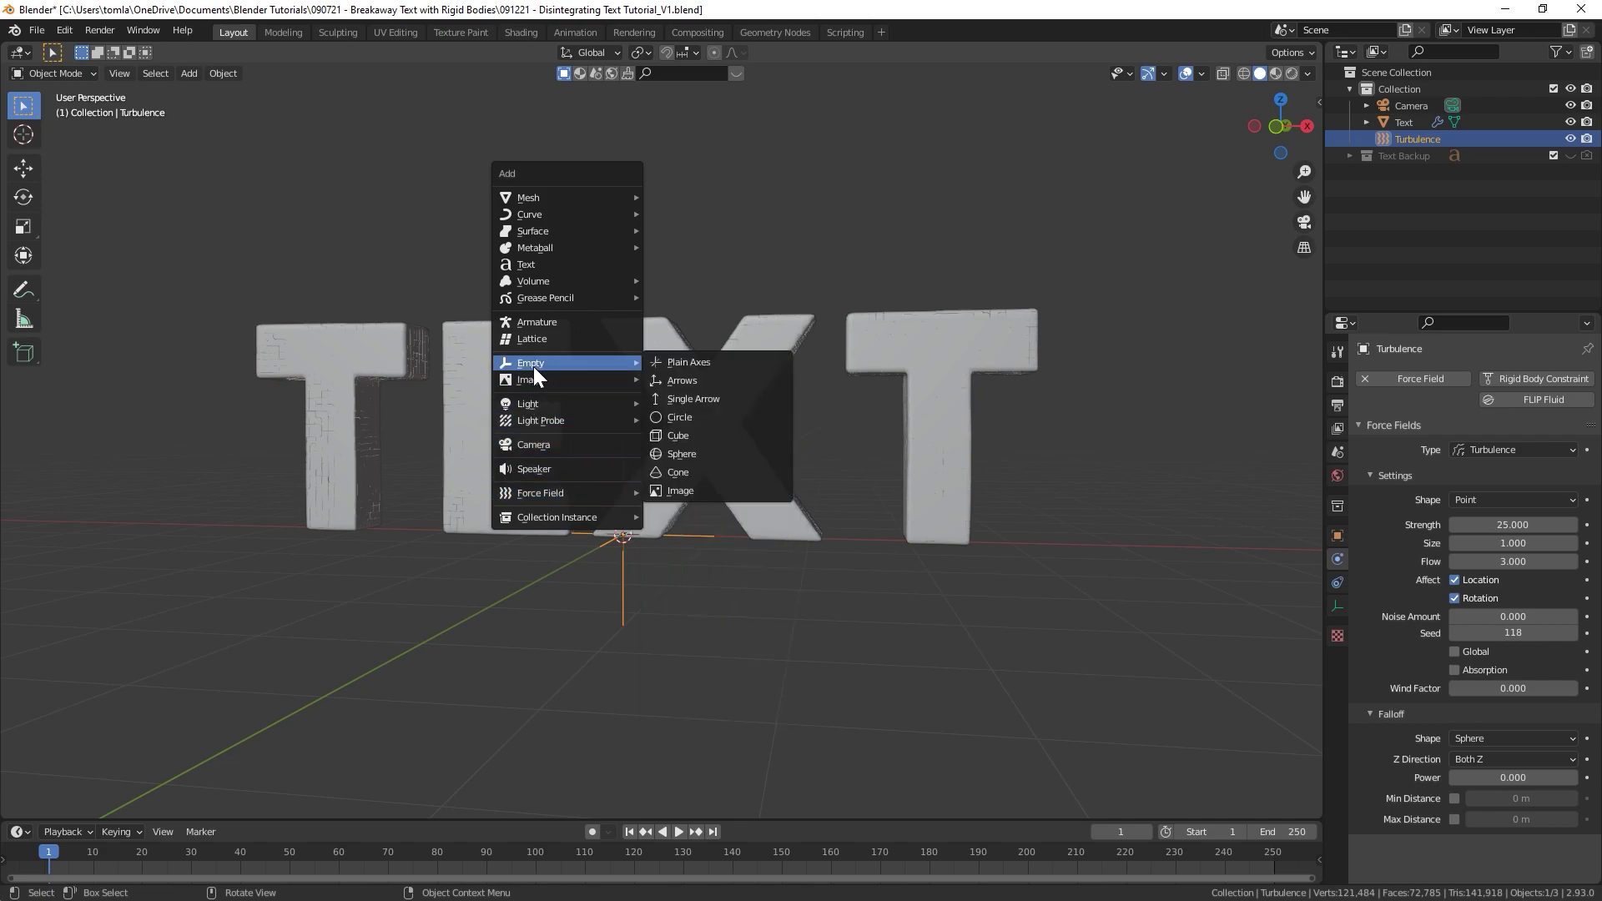
pyautogui.click(676, 379)
pyautogui.scroll(-3, 725, 538)
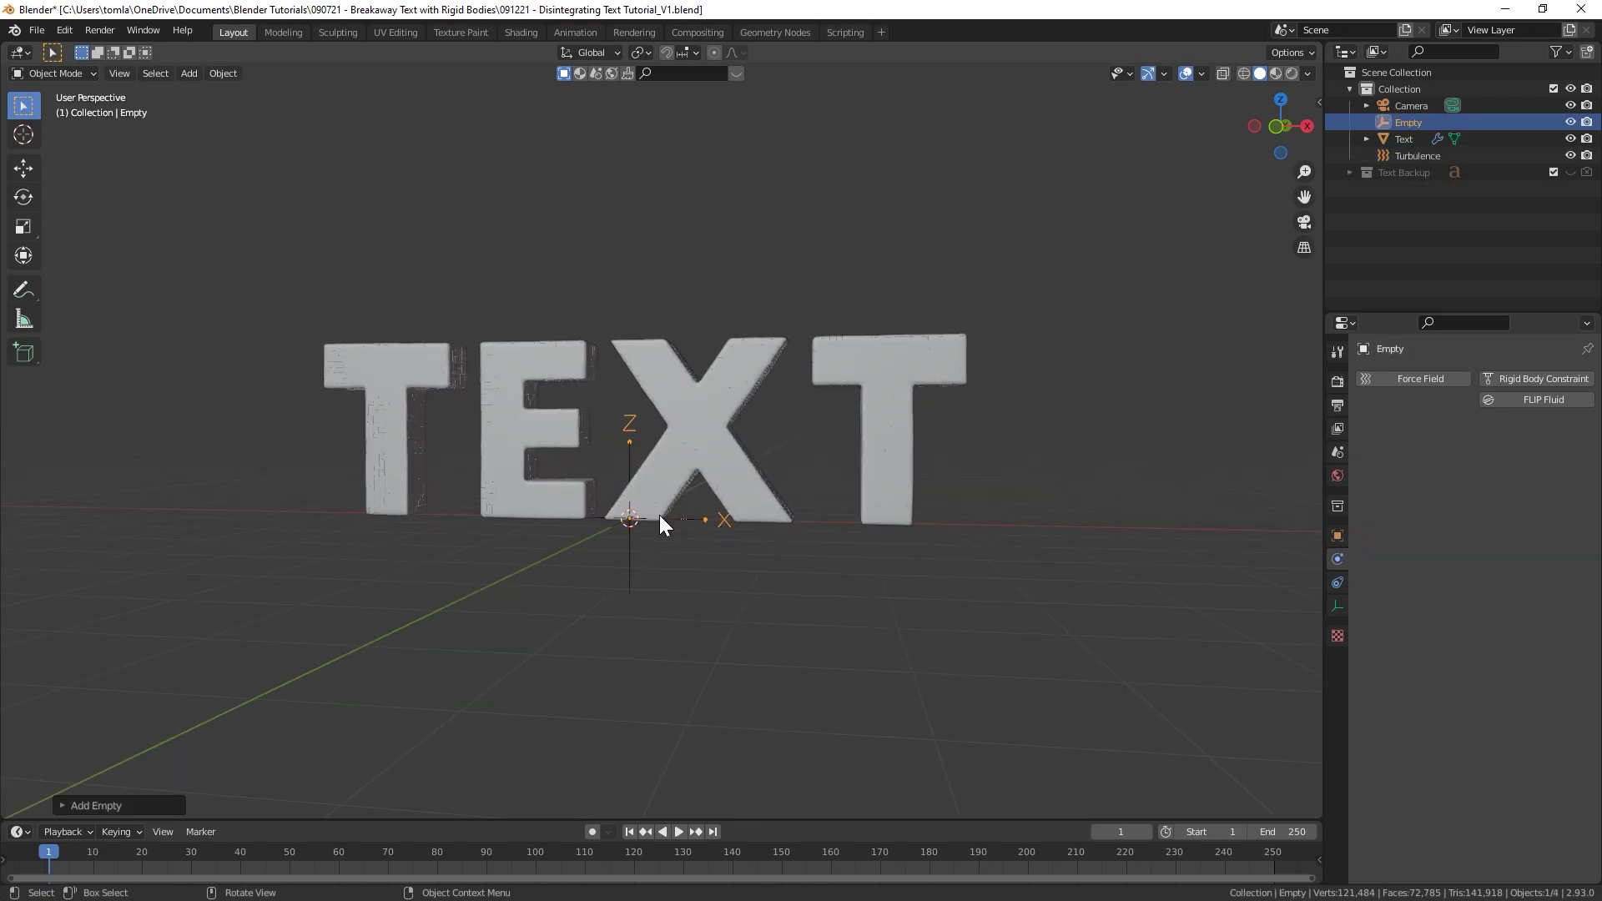
pyautogui.press('KP_1')
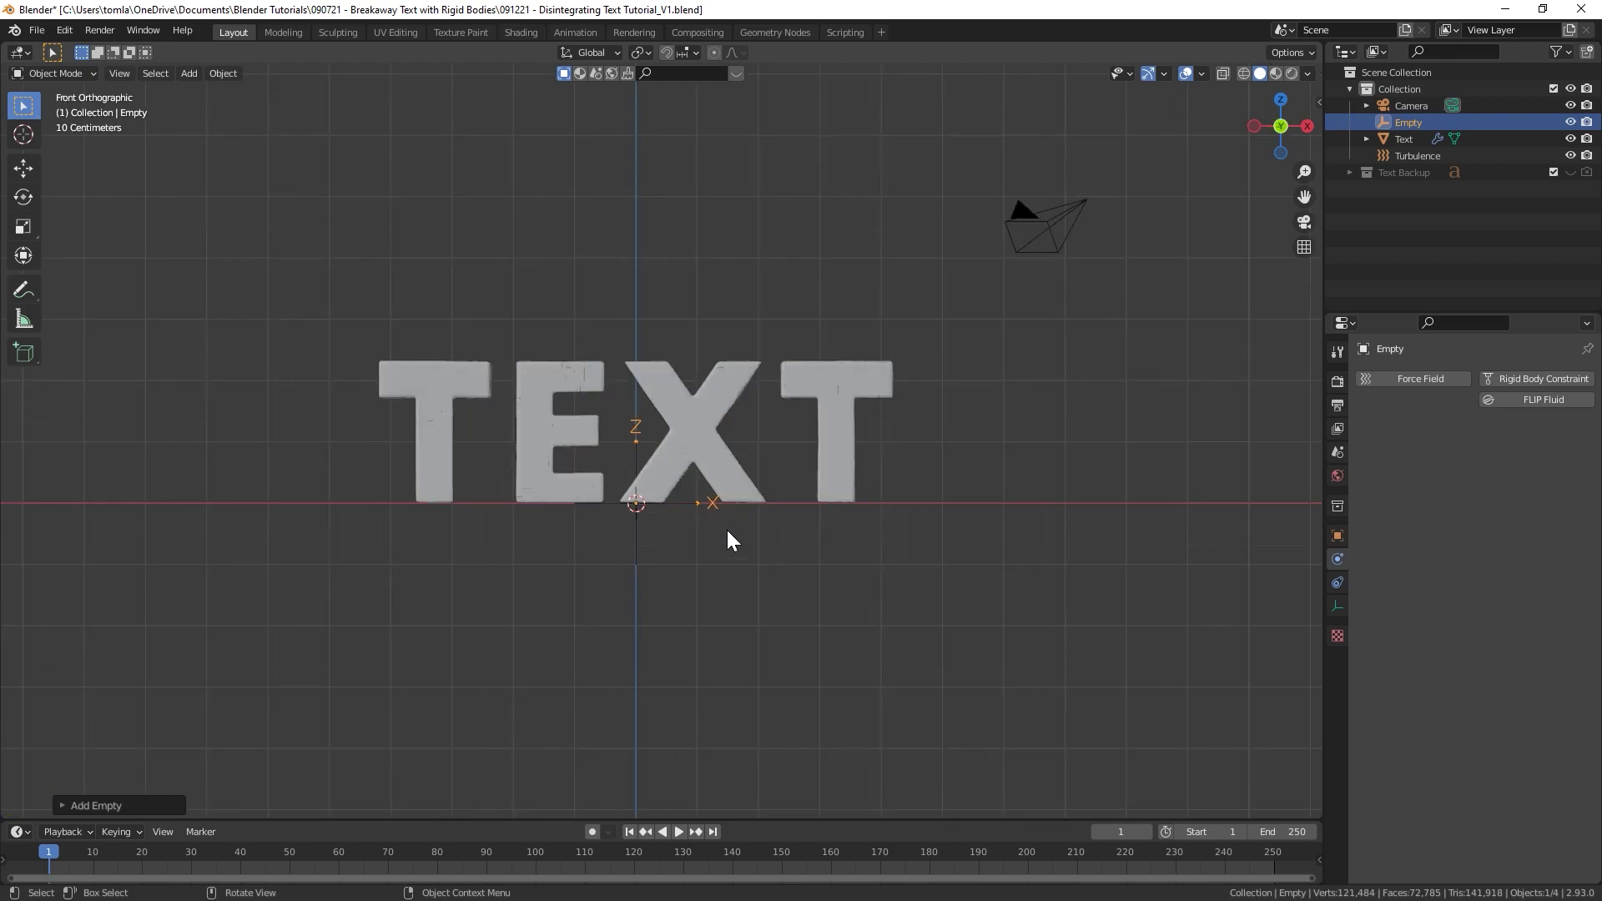
pyautogui.press('g')
pyautogui.press('x')
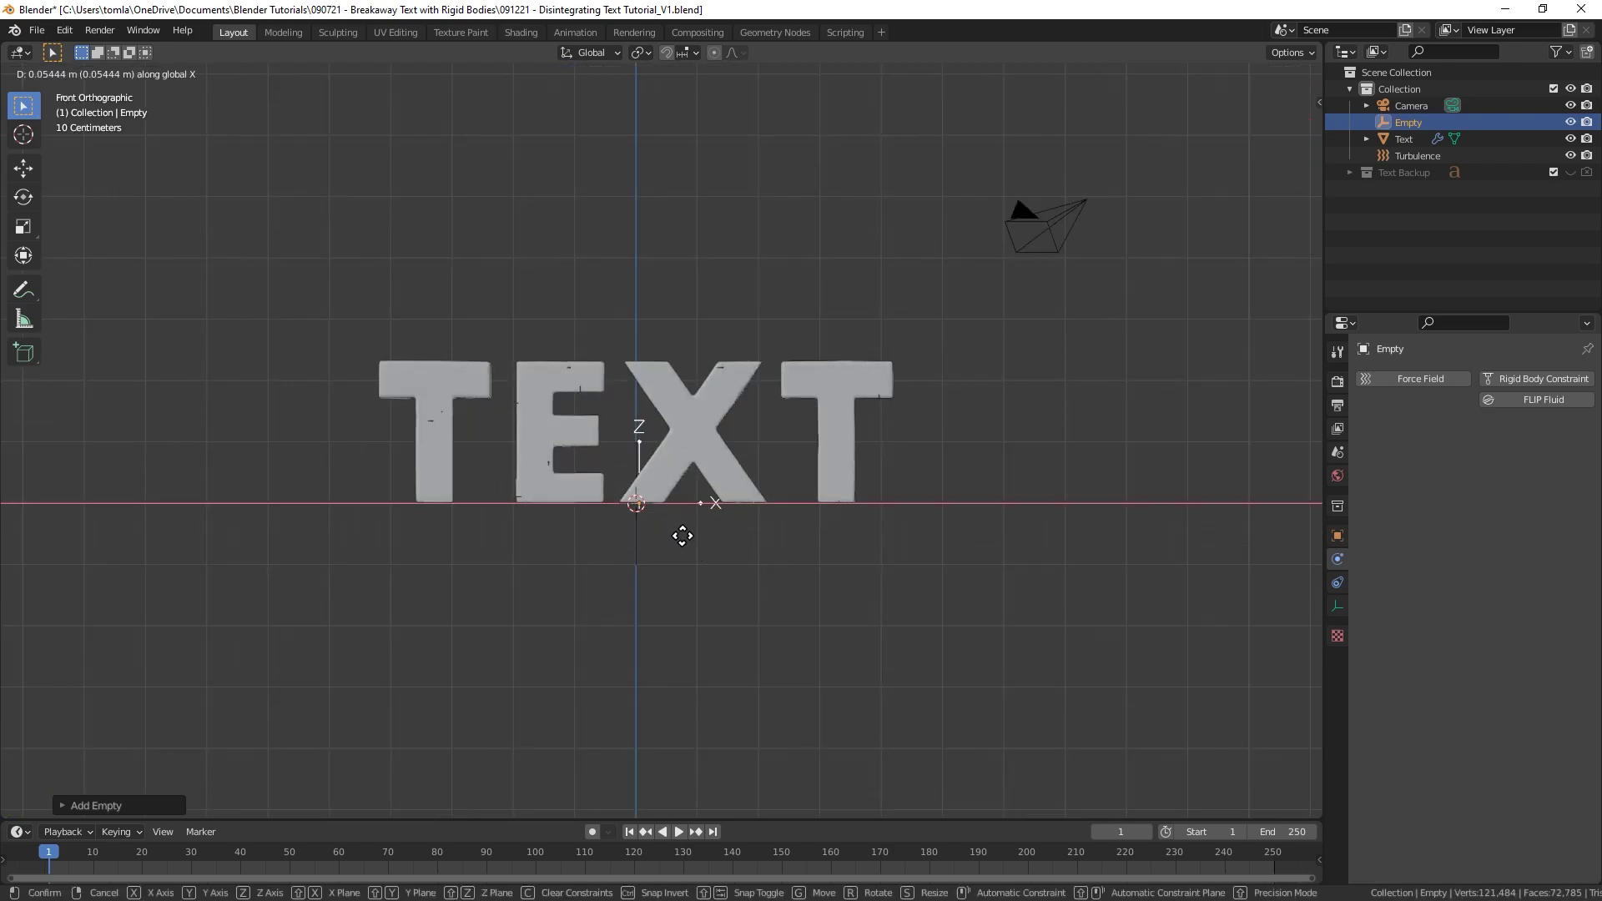
pyautogui.click(983, 551)
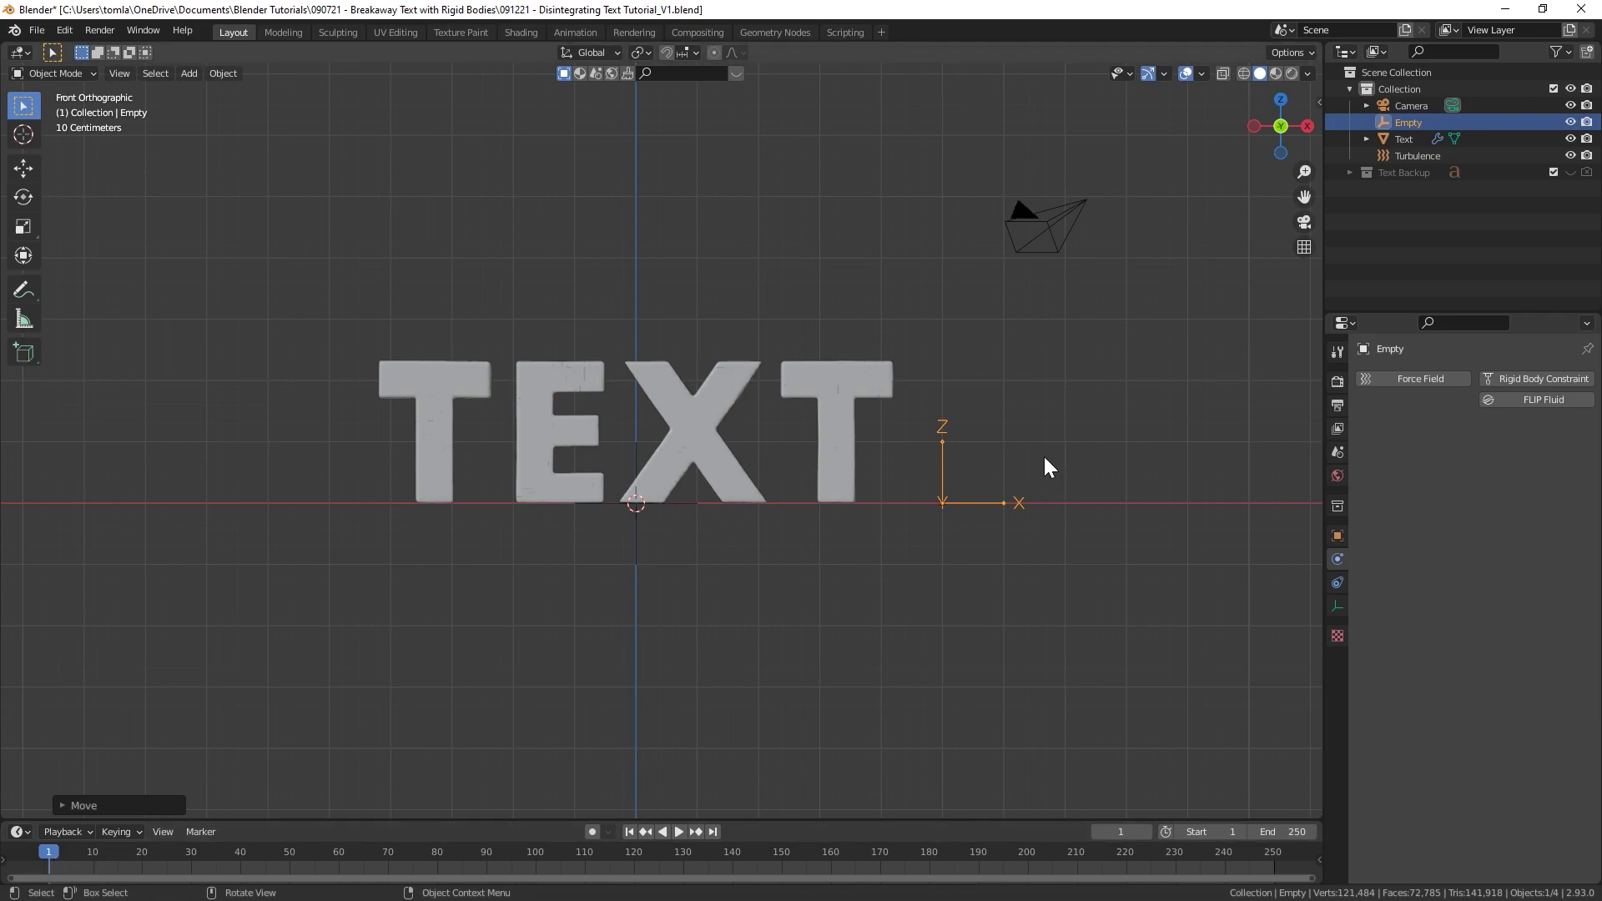
# - Keyframe the Empty's location at frame 1, then move it left along X and keyframe it at frame 60
pyautogui.press('i')
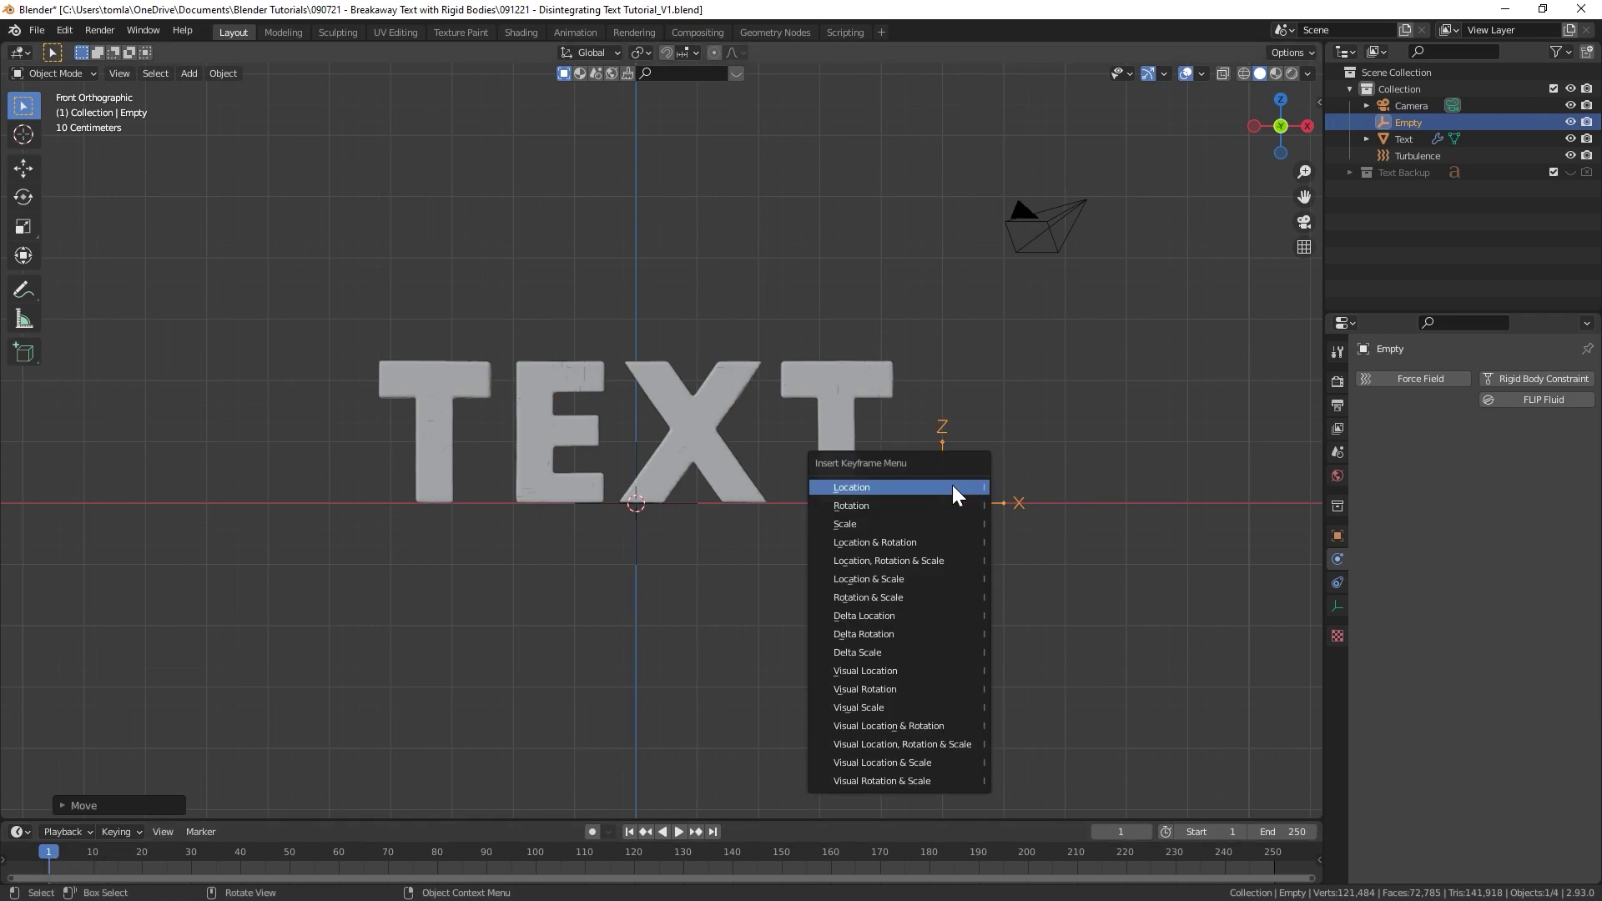
pyautogui.click(953, 487)
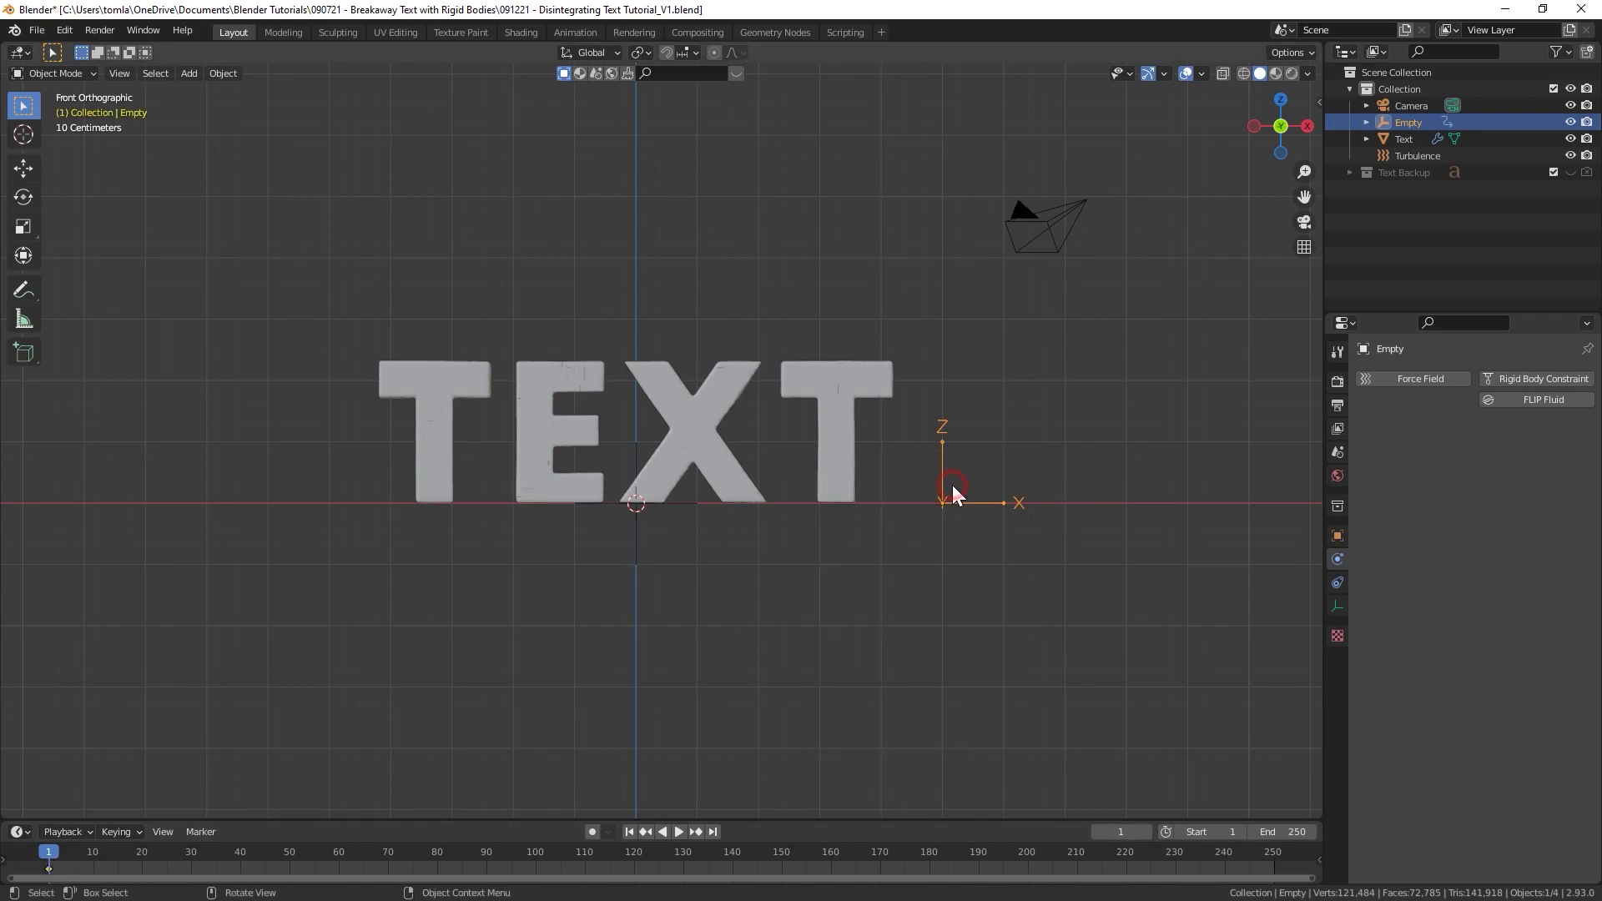
pyautogui.click(338, 852)
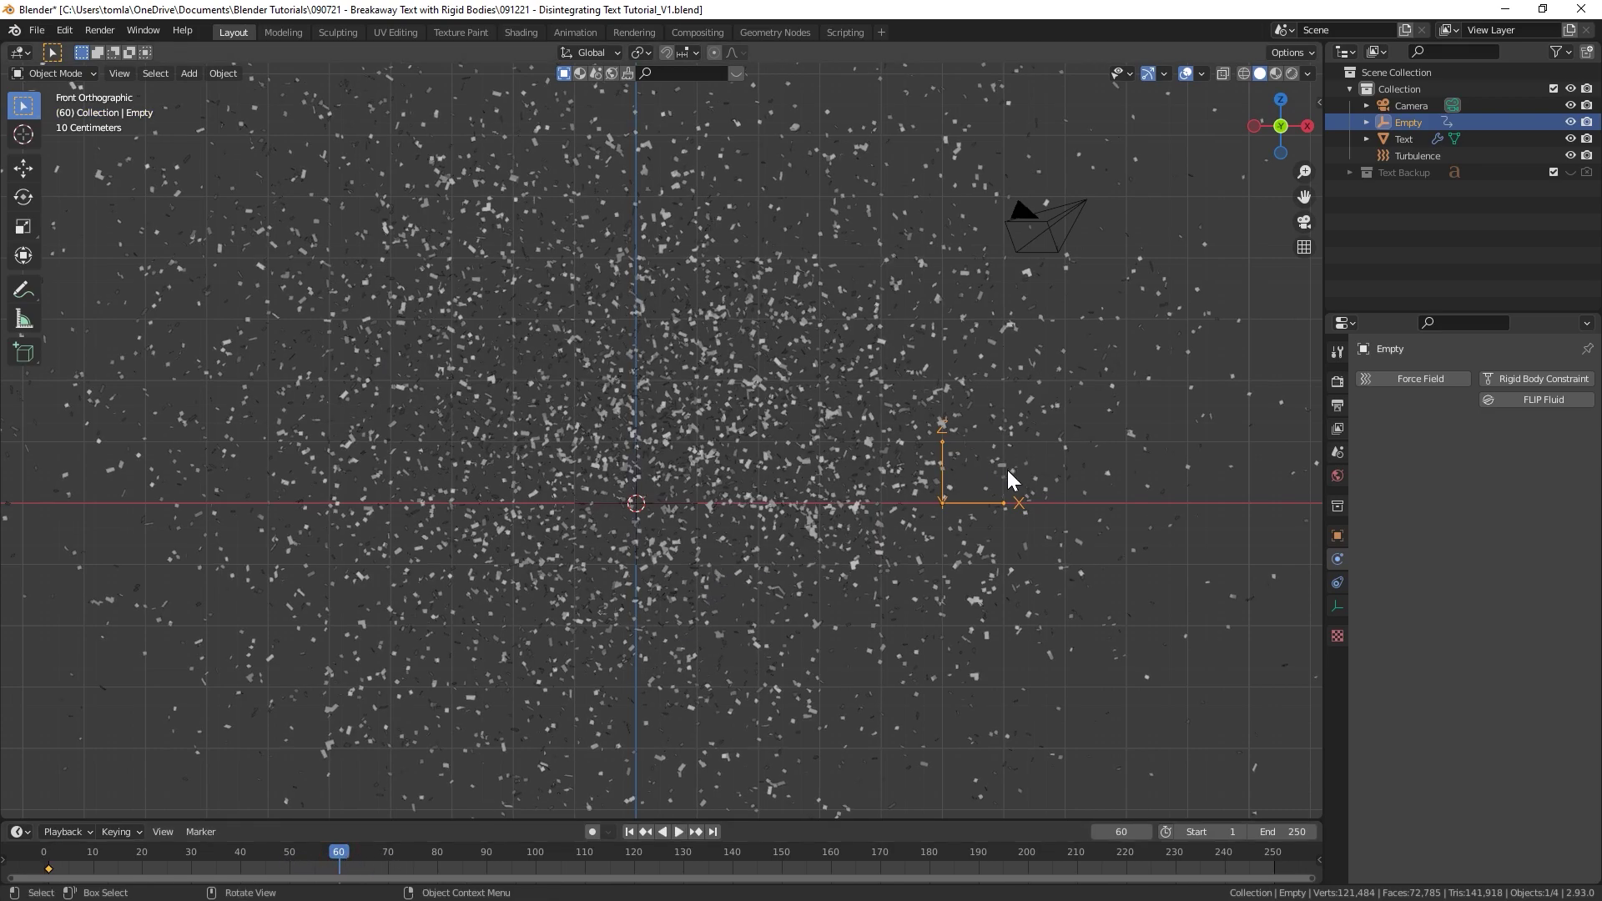
pyautogui.press('g')
pyautogui.press('x')
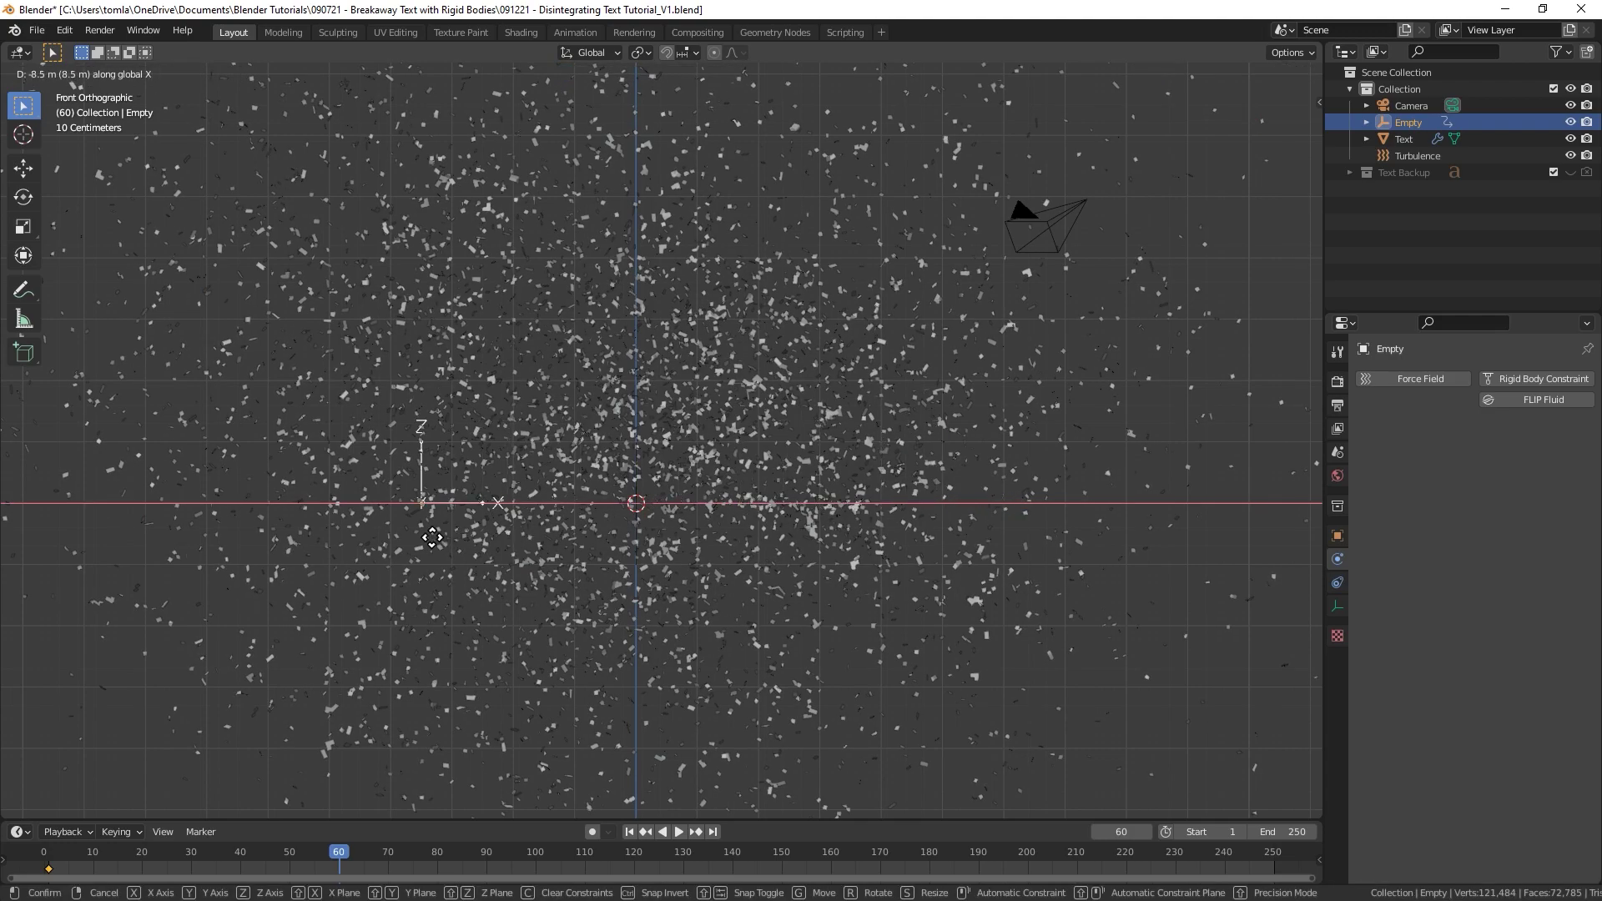
pyautogui.click(357, 529)
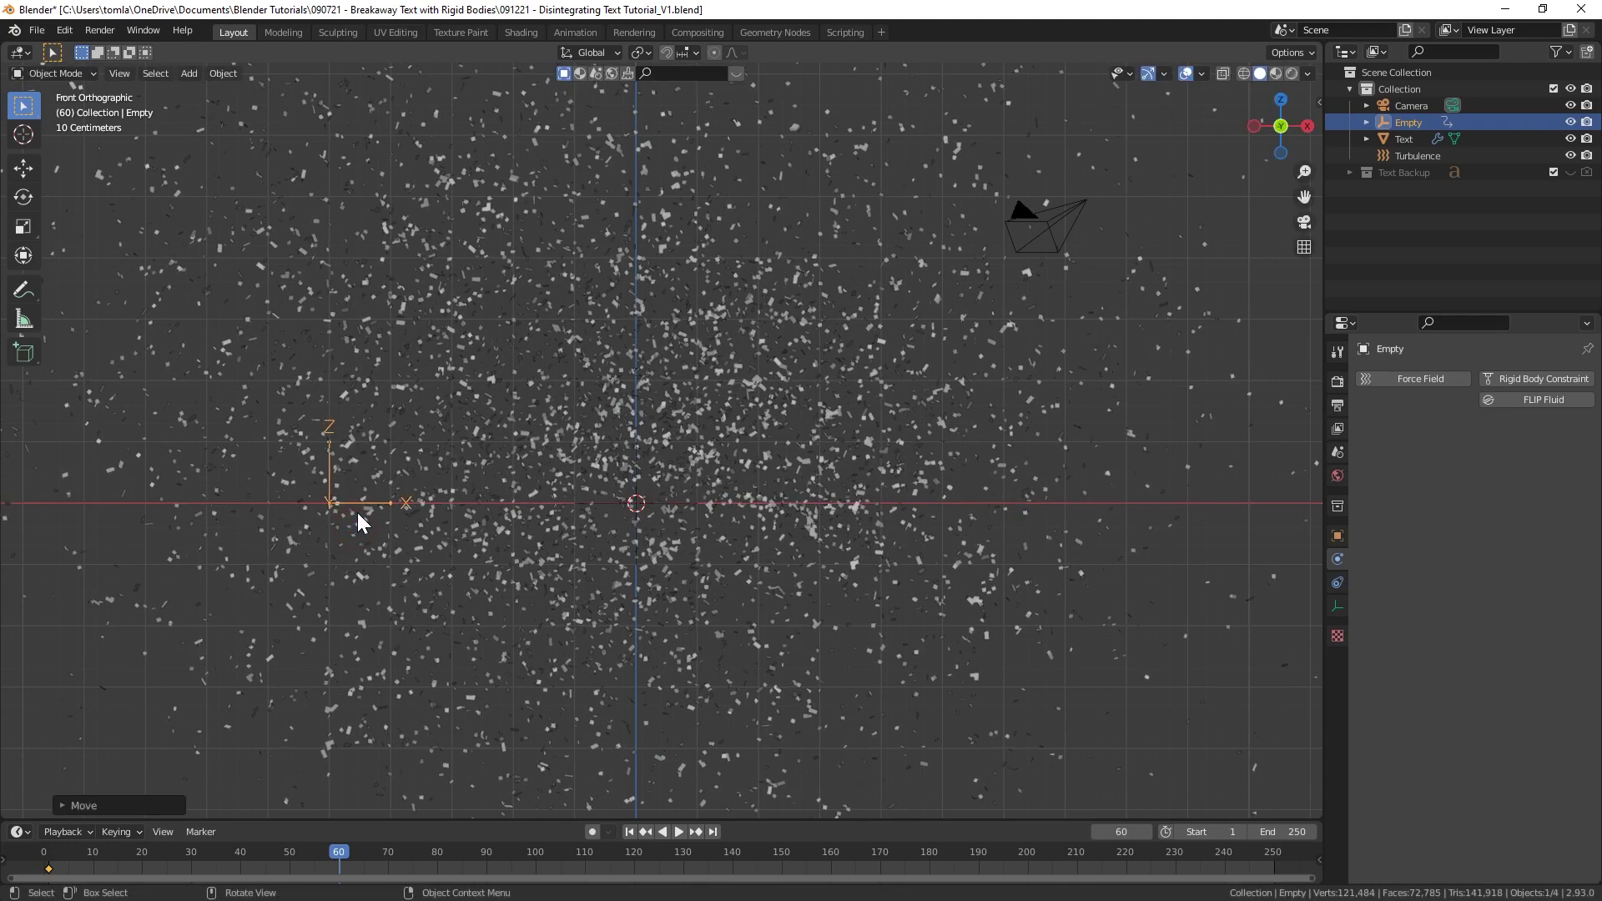
pyautogui.press('i')
pyautogui.click(357, 512)
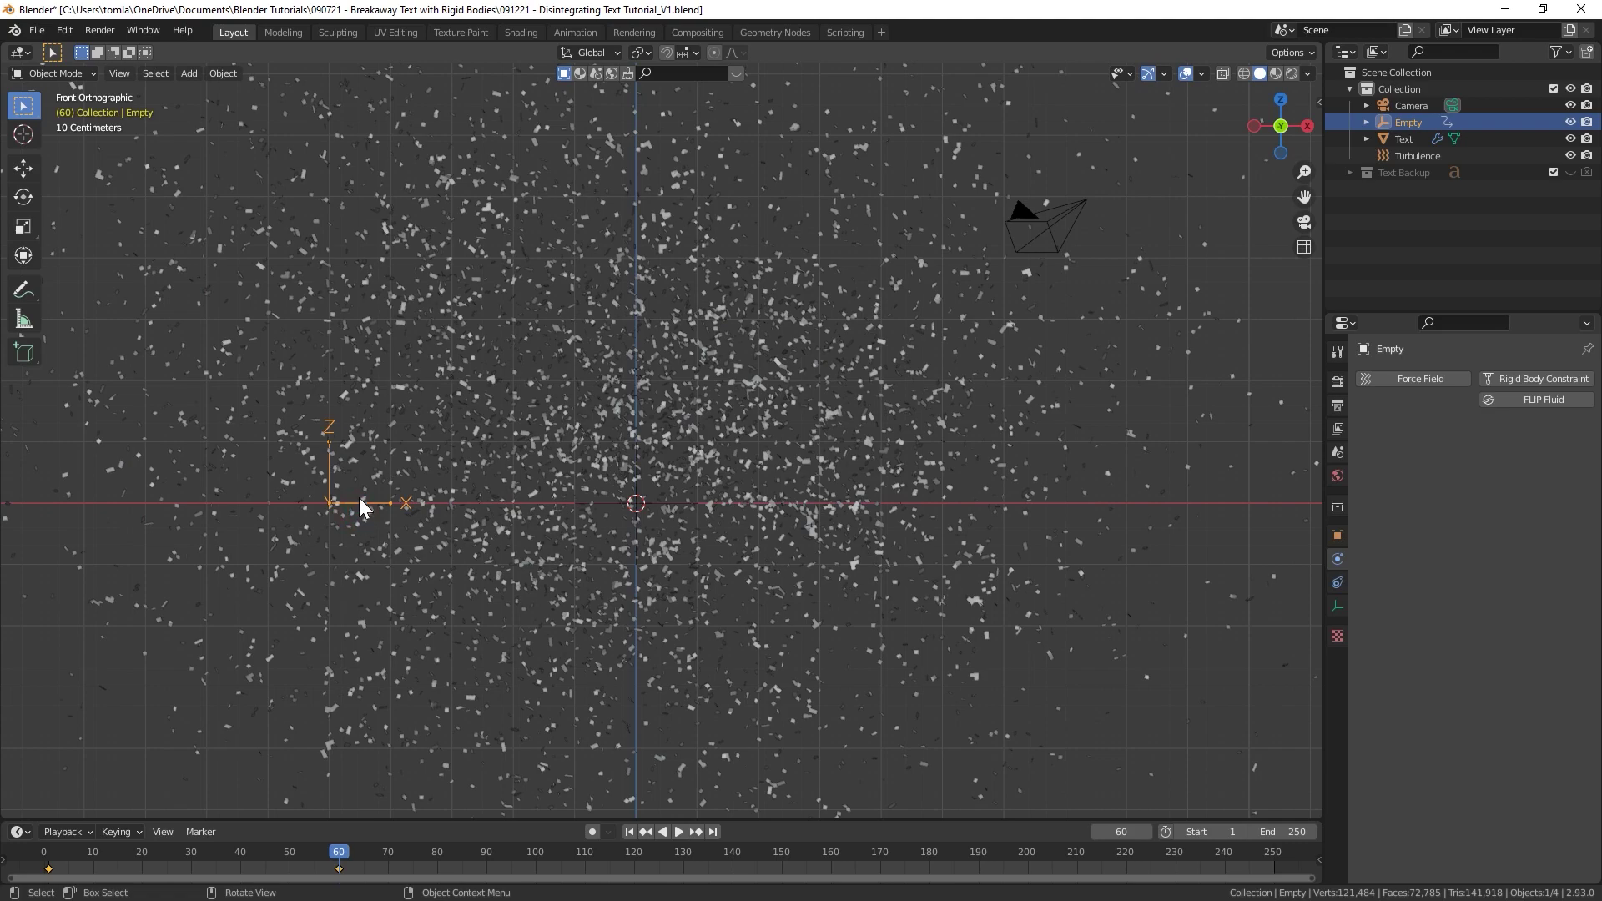
# - Return to frame 1, save the file, and select the TEXT object
pyautogui.click(629, 832)
pyautogui.hotkey('ctrl', 's')
pyautogui.click(745, 368)
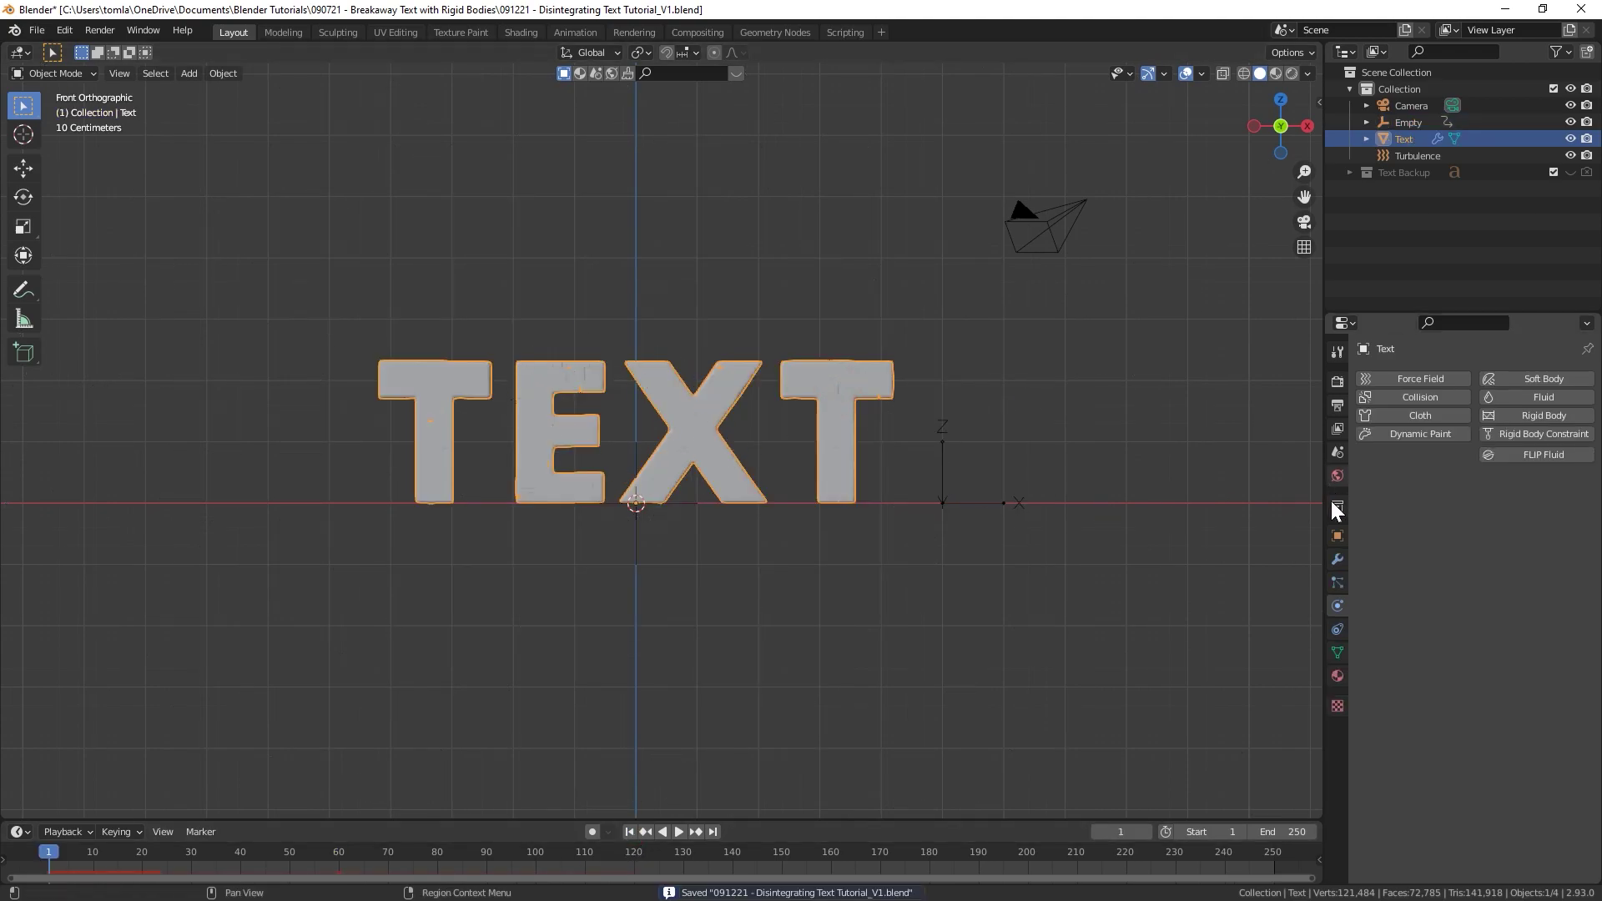
# - Make the particle texture a Blend type with Easing progression and Horizontal orientation
pyautogui.click(1335, 579)
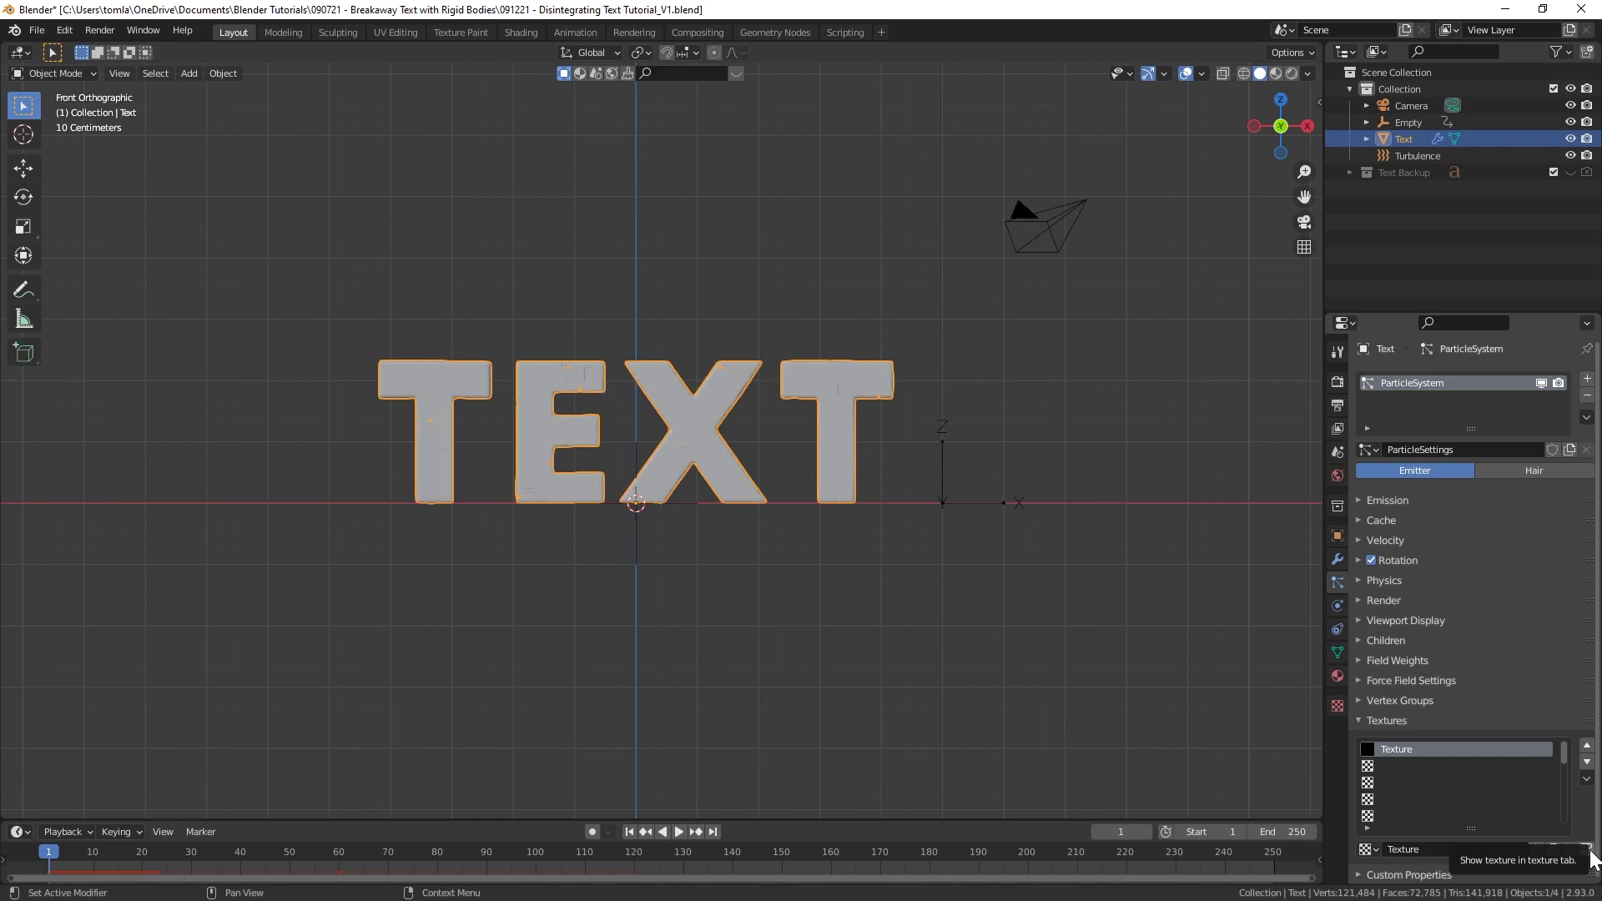
pyautogui.click(1588, 850)
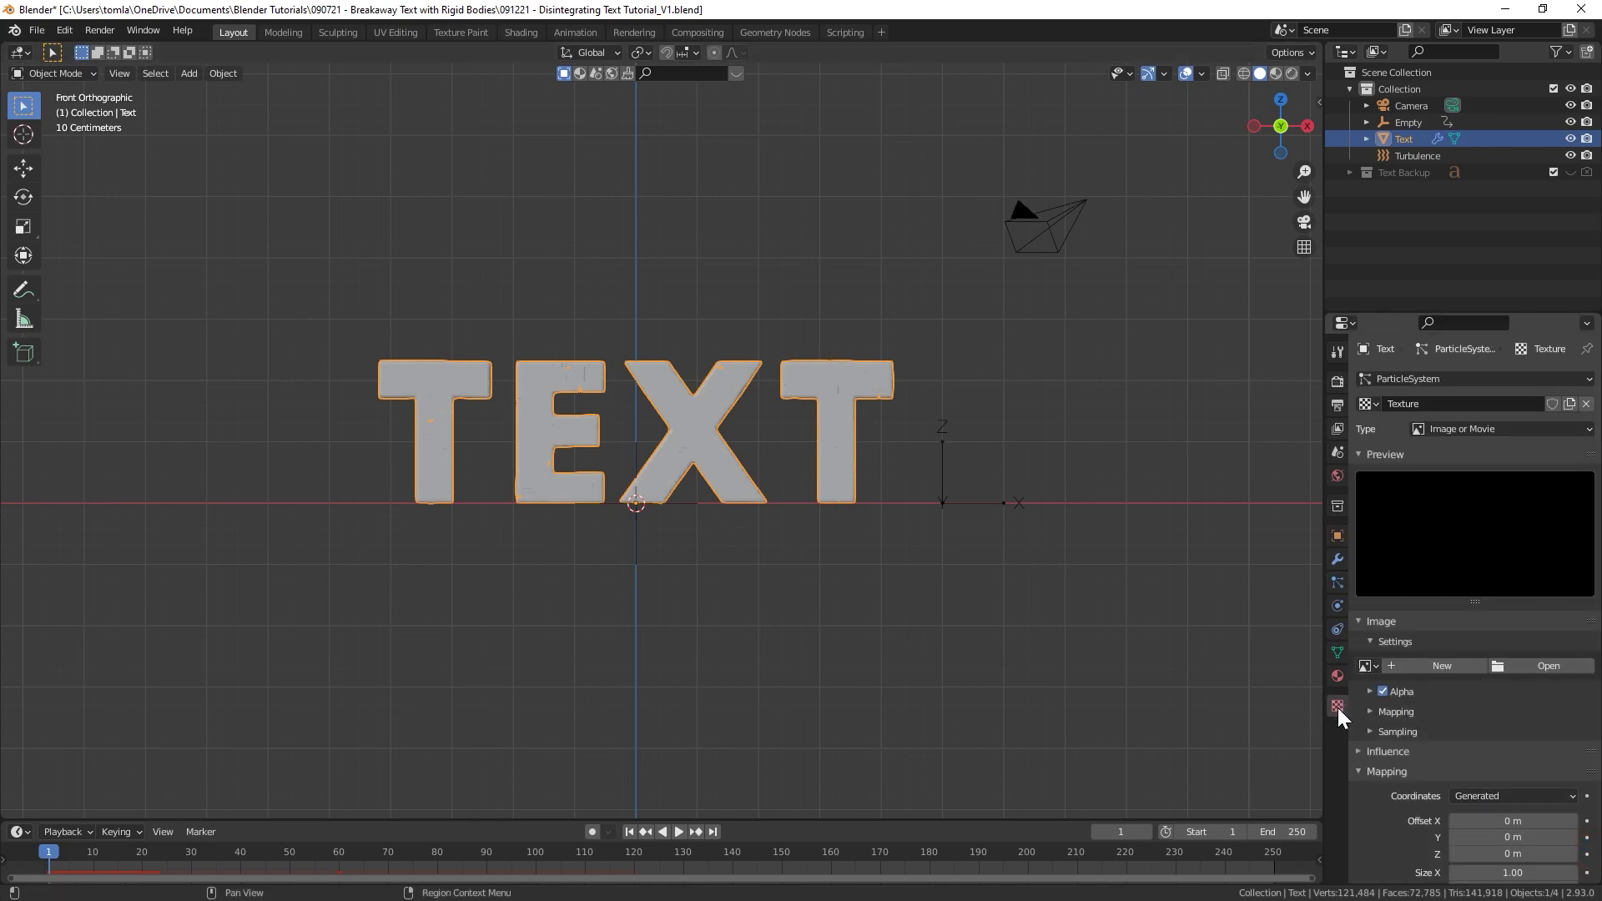
pyautogui.click(1441, 427)
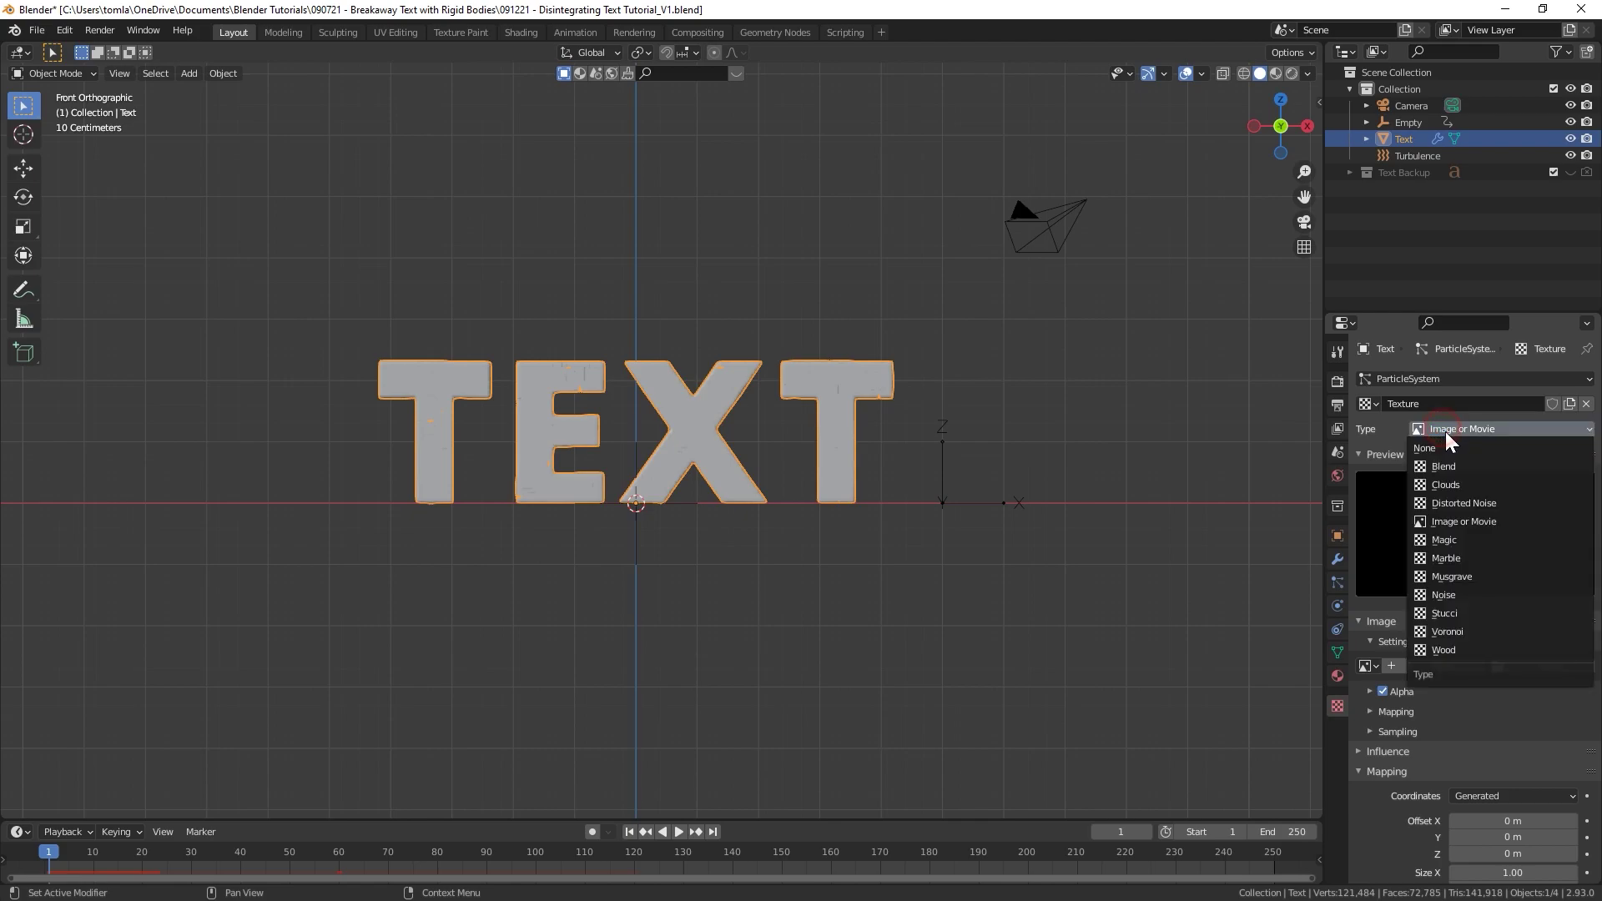
pyautogui.click(1447, 469)
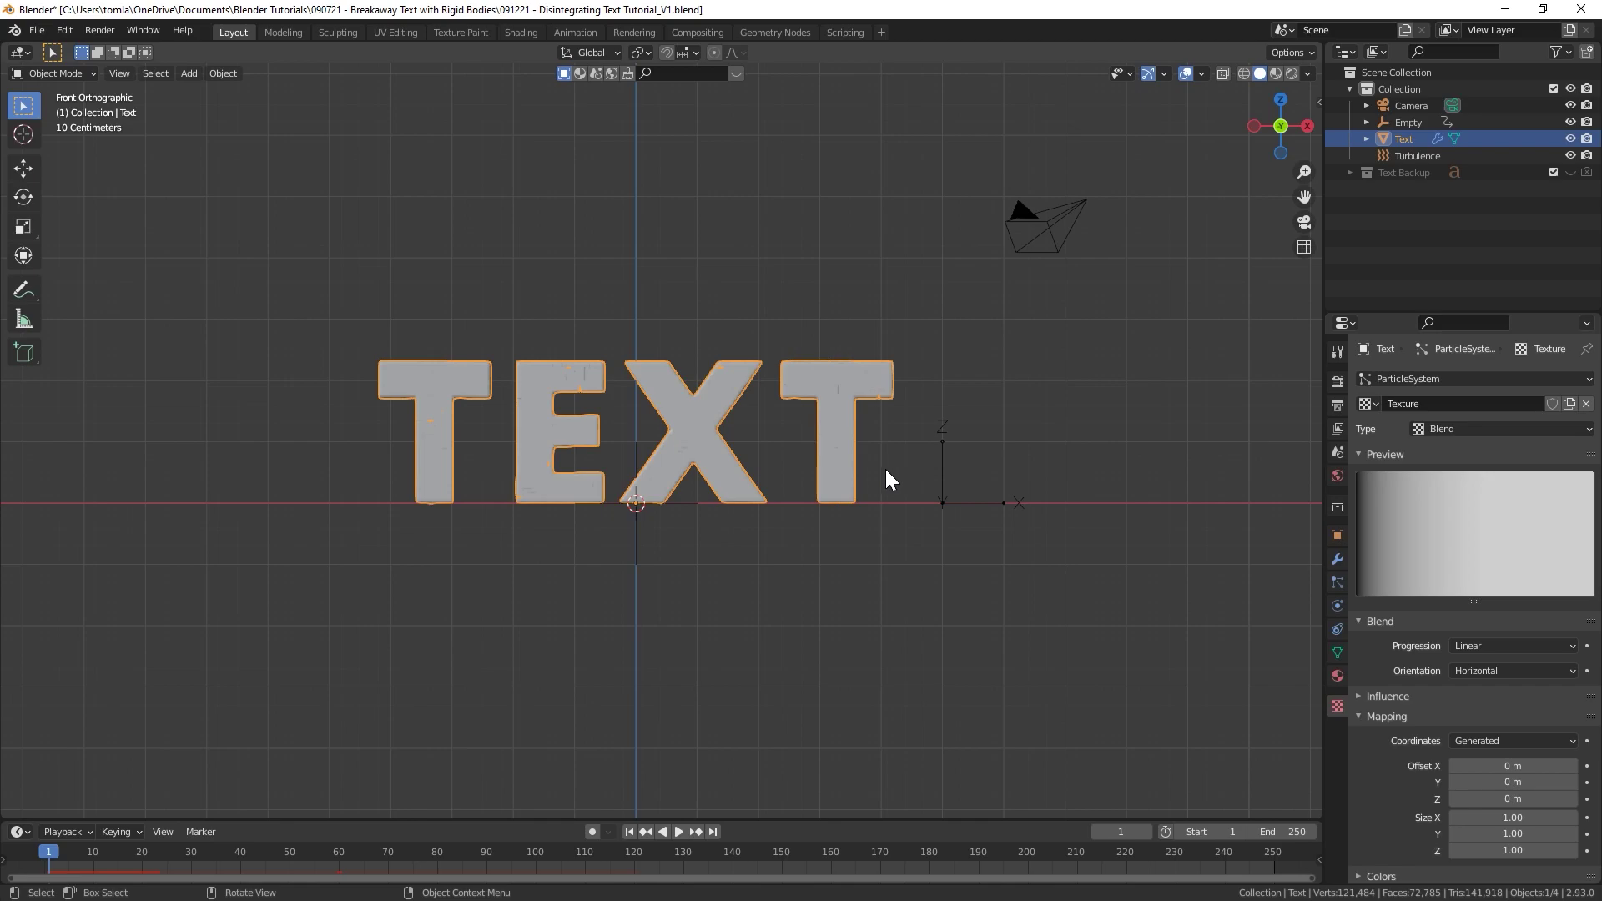
pyautogui.click(1468, 646)
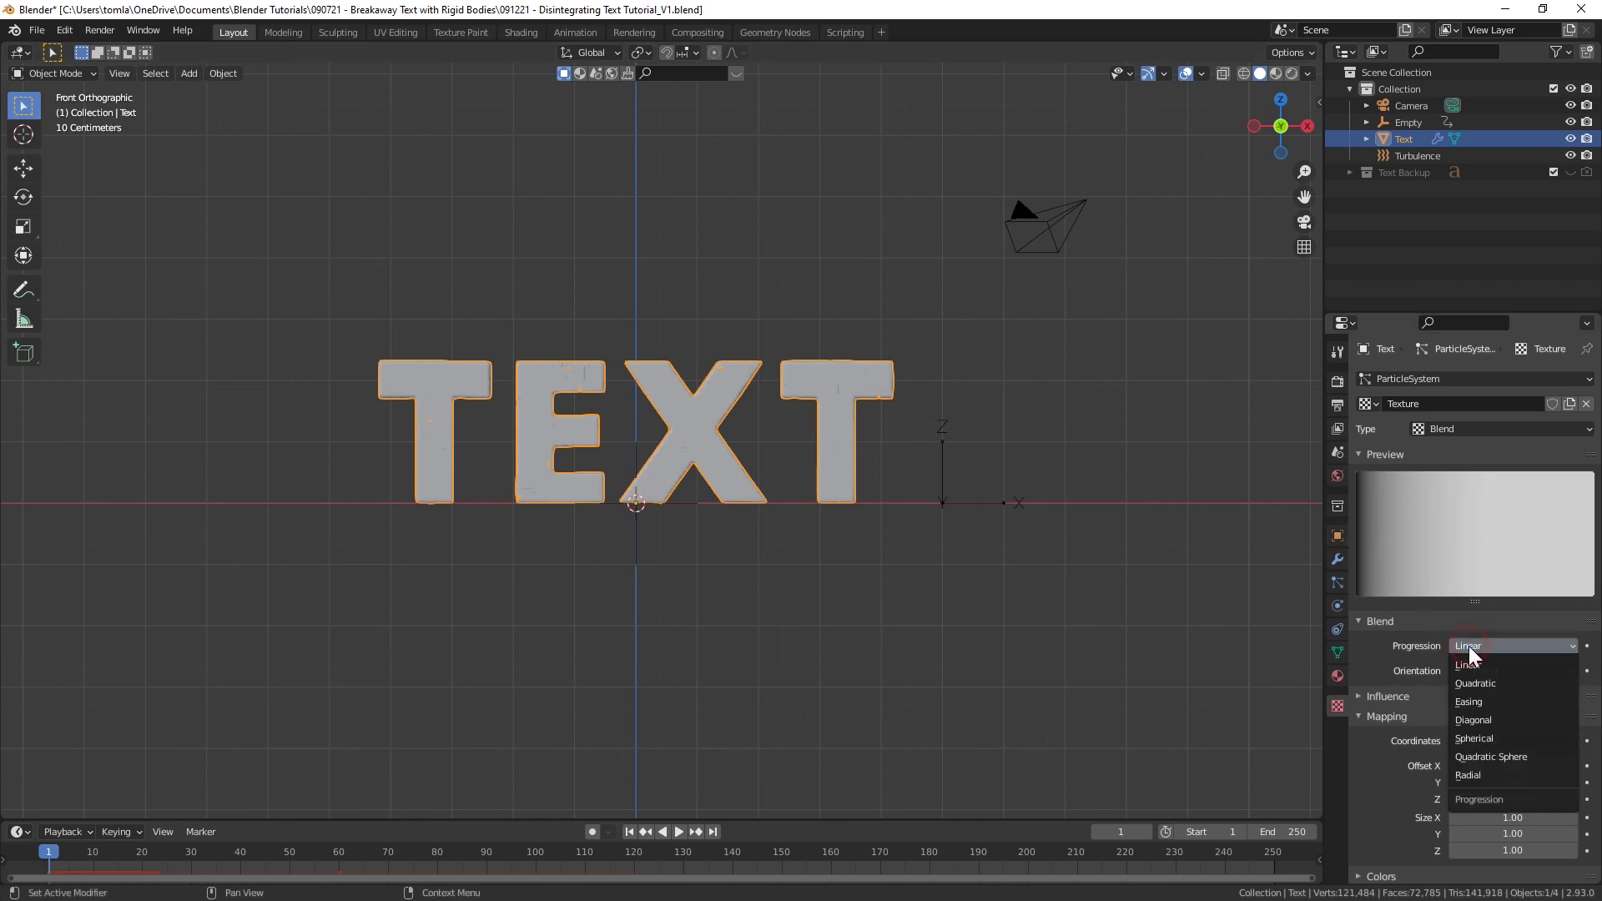
pyautogui.click(1469, 701)
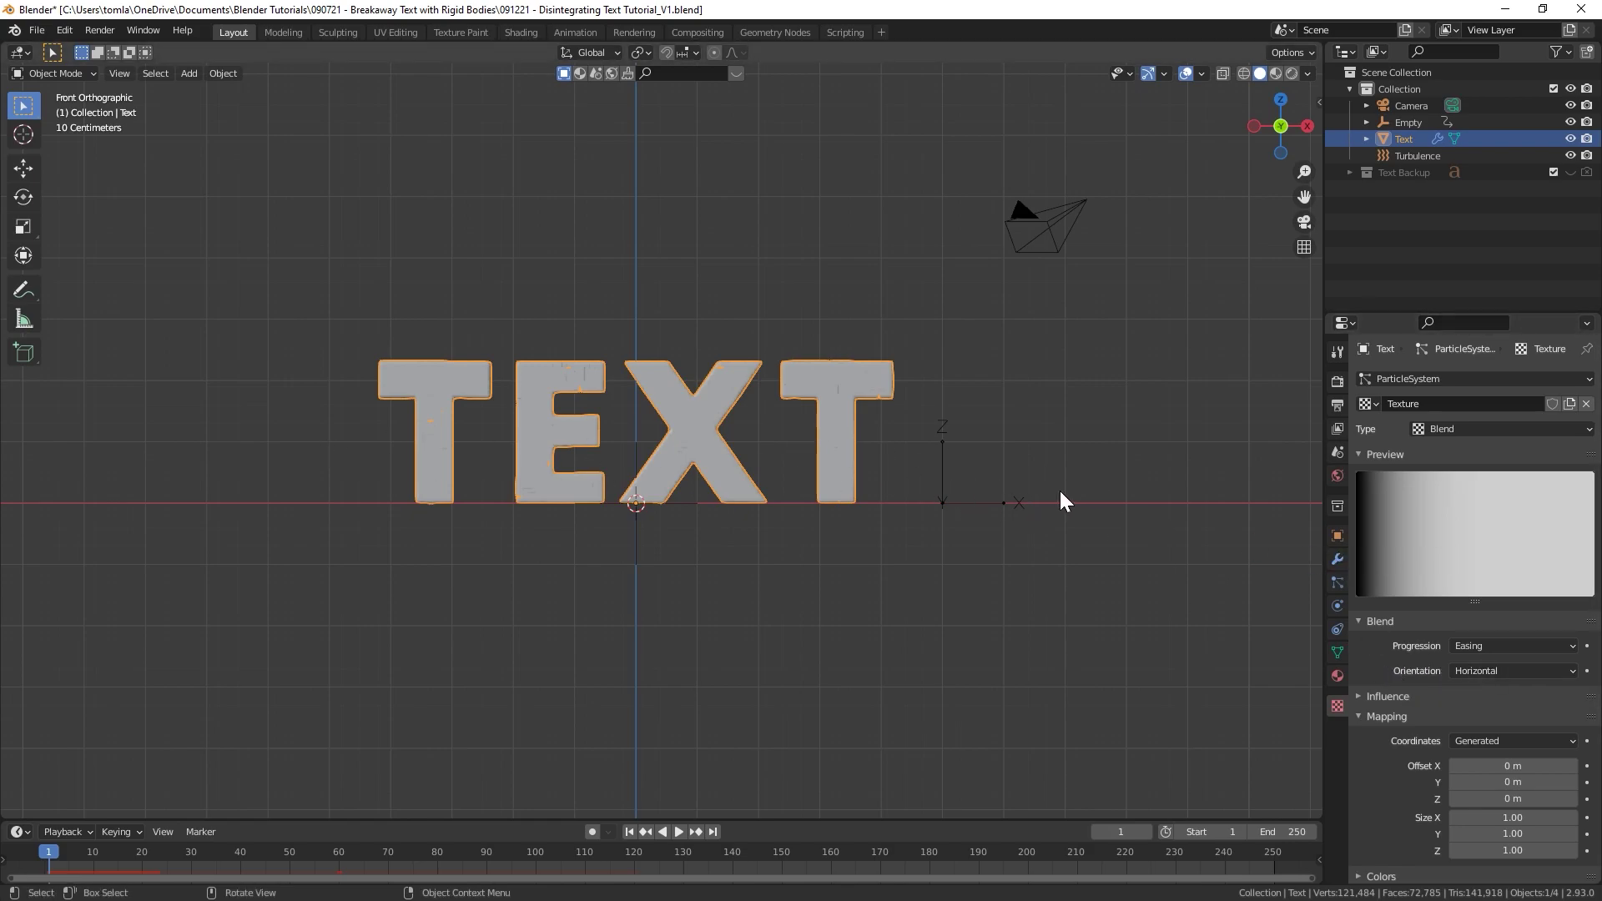
pyautogui.click(1478, 674)
pyautogui.scroll(-1, 1410, 667)
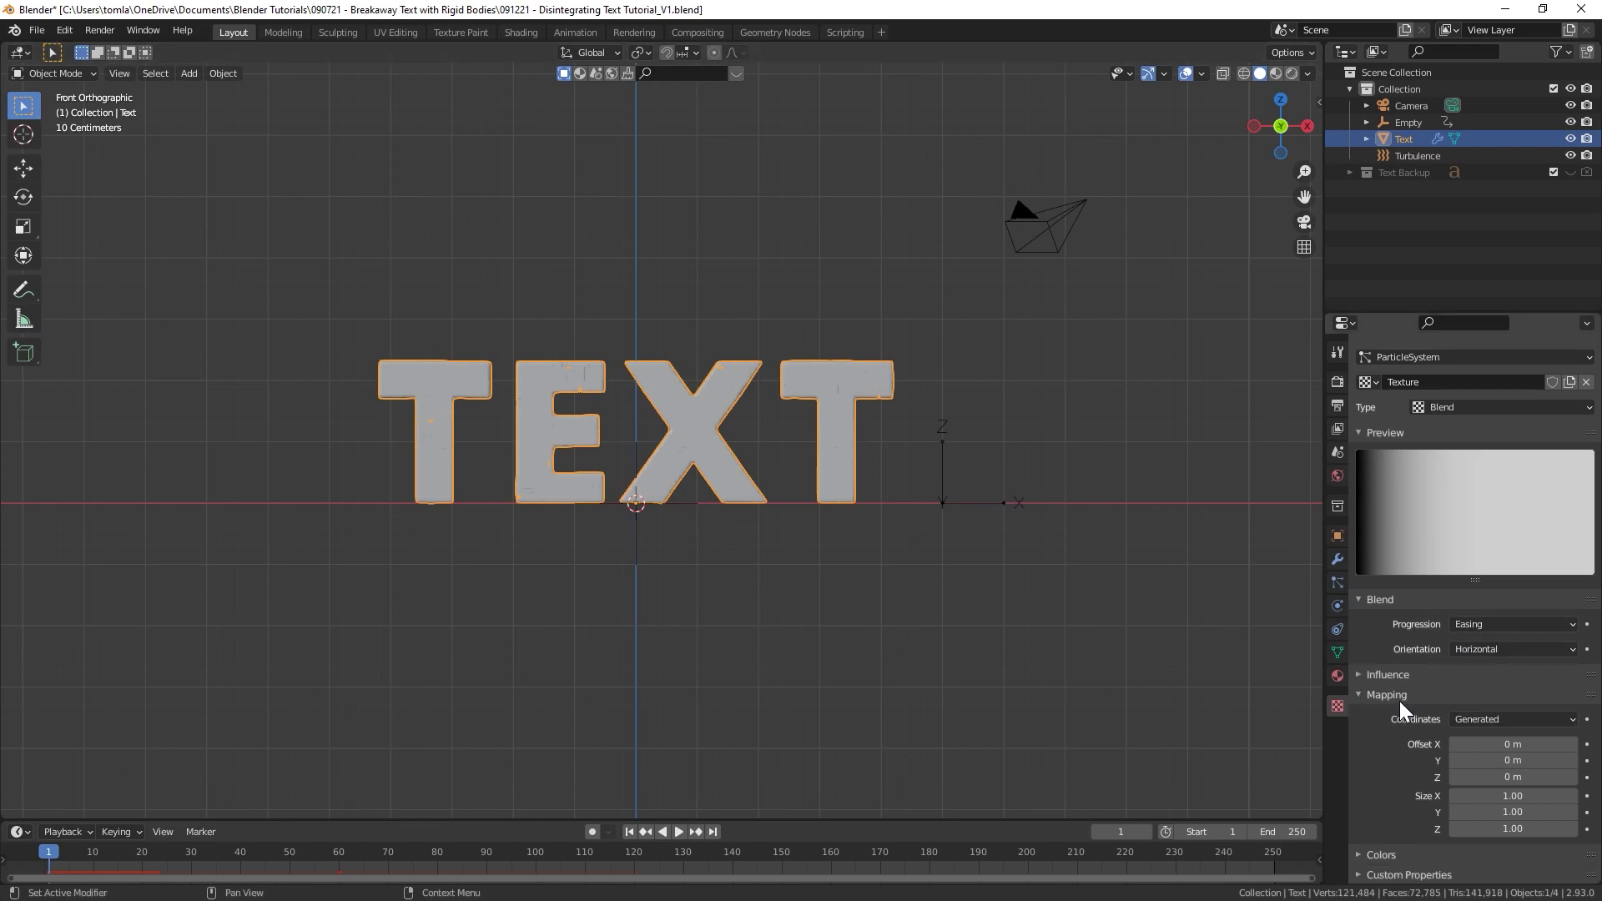
pyautogui.click(1360, 675)
# - Switch the texture influence from General Time to Force Fields at 1.000
pyautogui.scroll(-4, 1387, 693)
pyautogui.scroll(-1, 1396, 701)
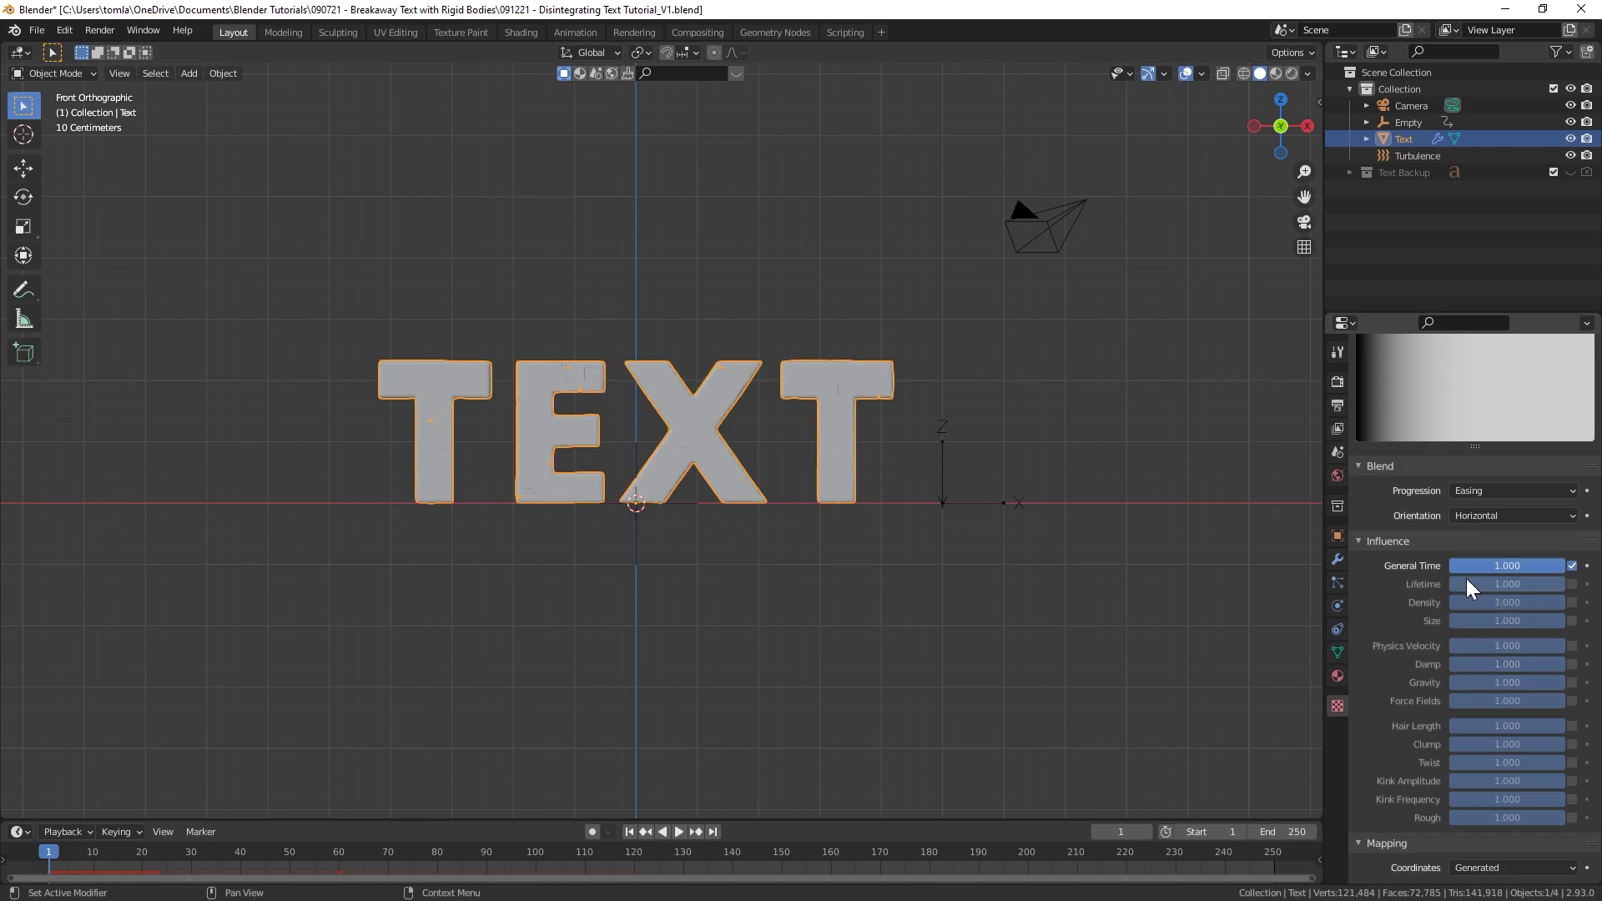
pyautogui.click(1572, 565)
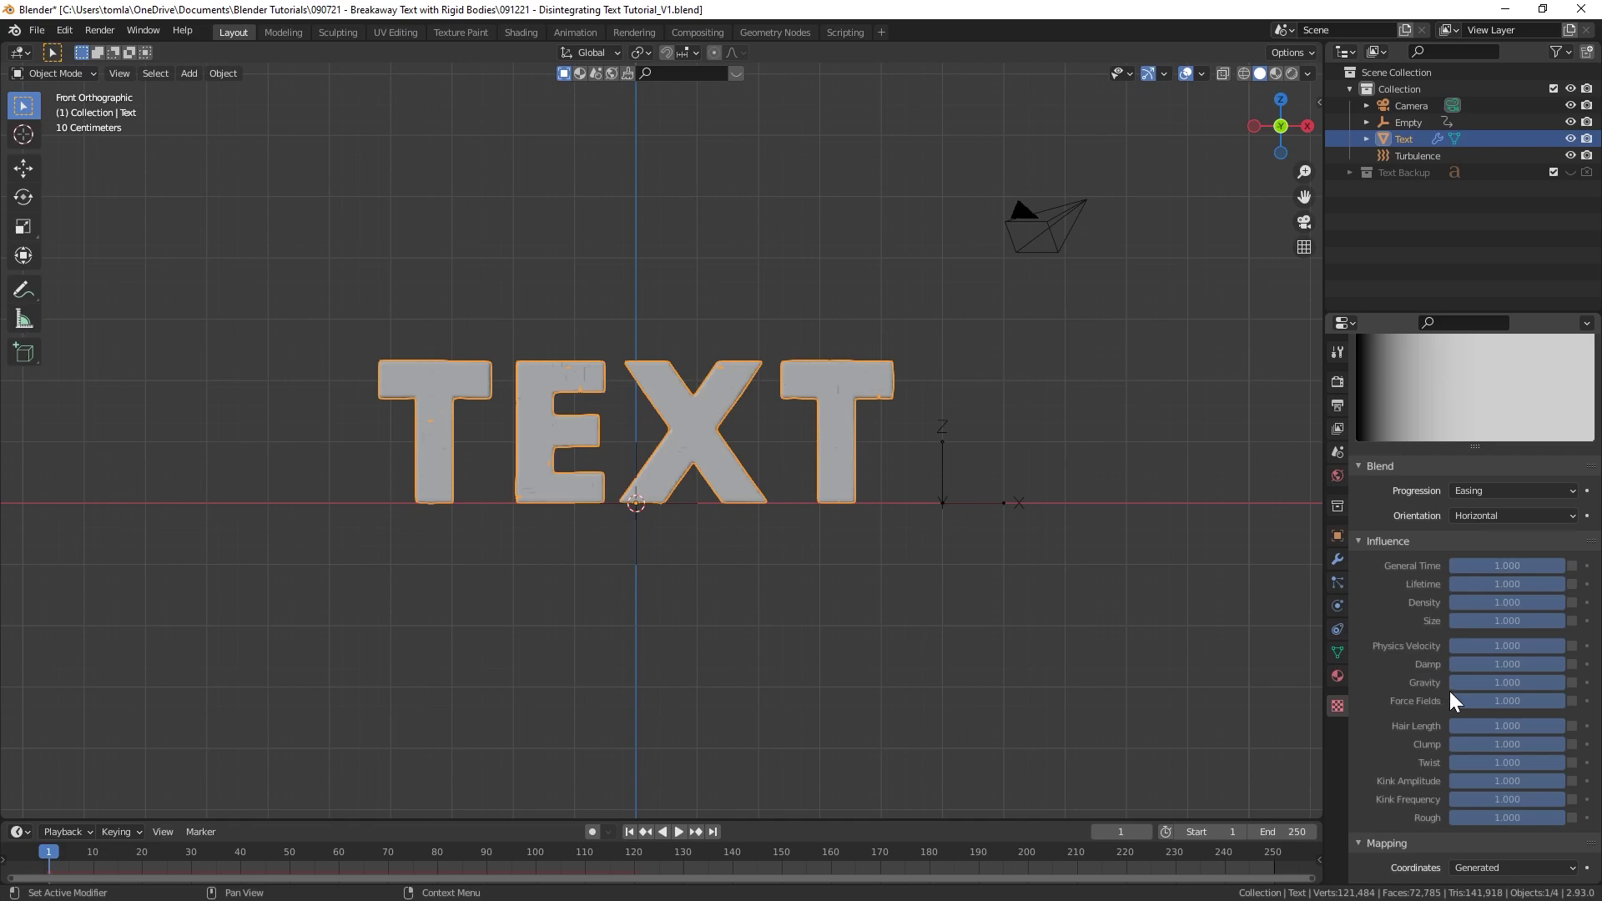
pyautogui.click(1572, 701)
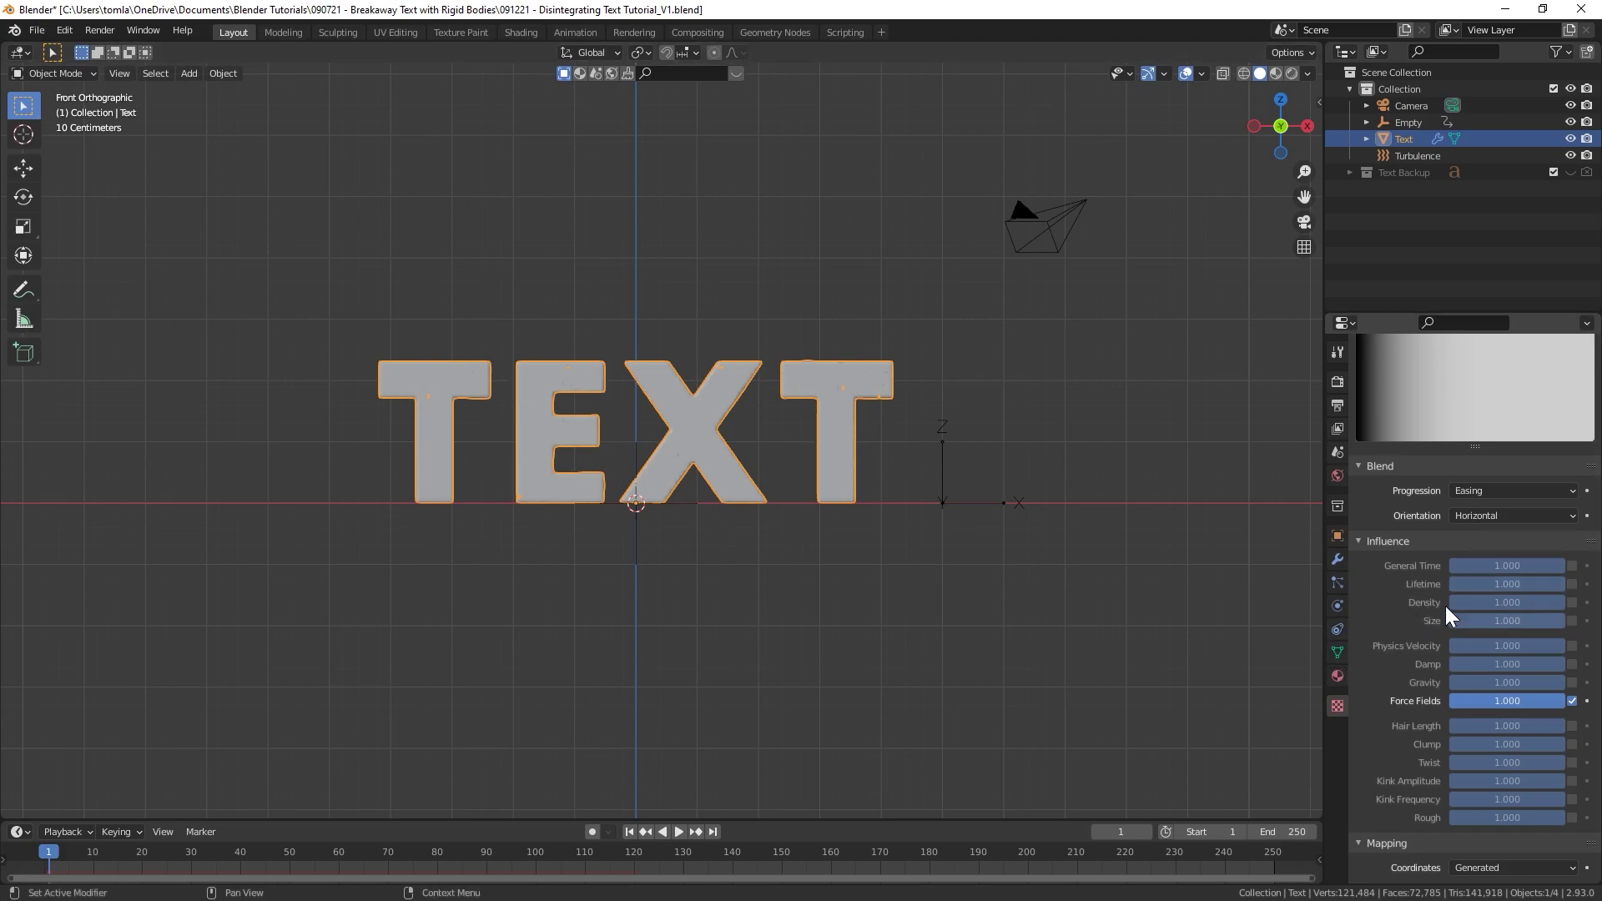
pyautogui.scroll(-4, 1431, 667)
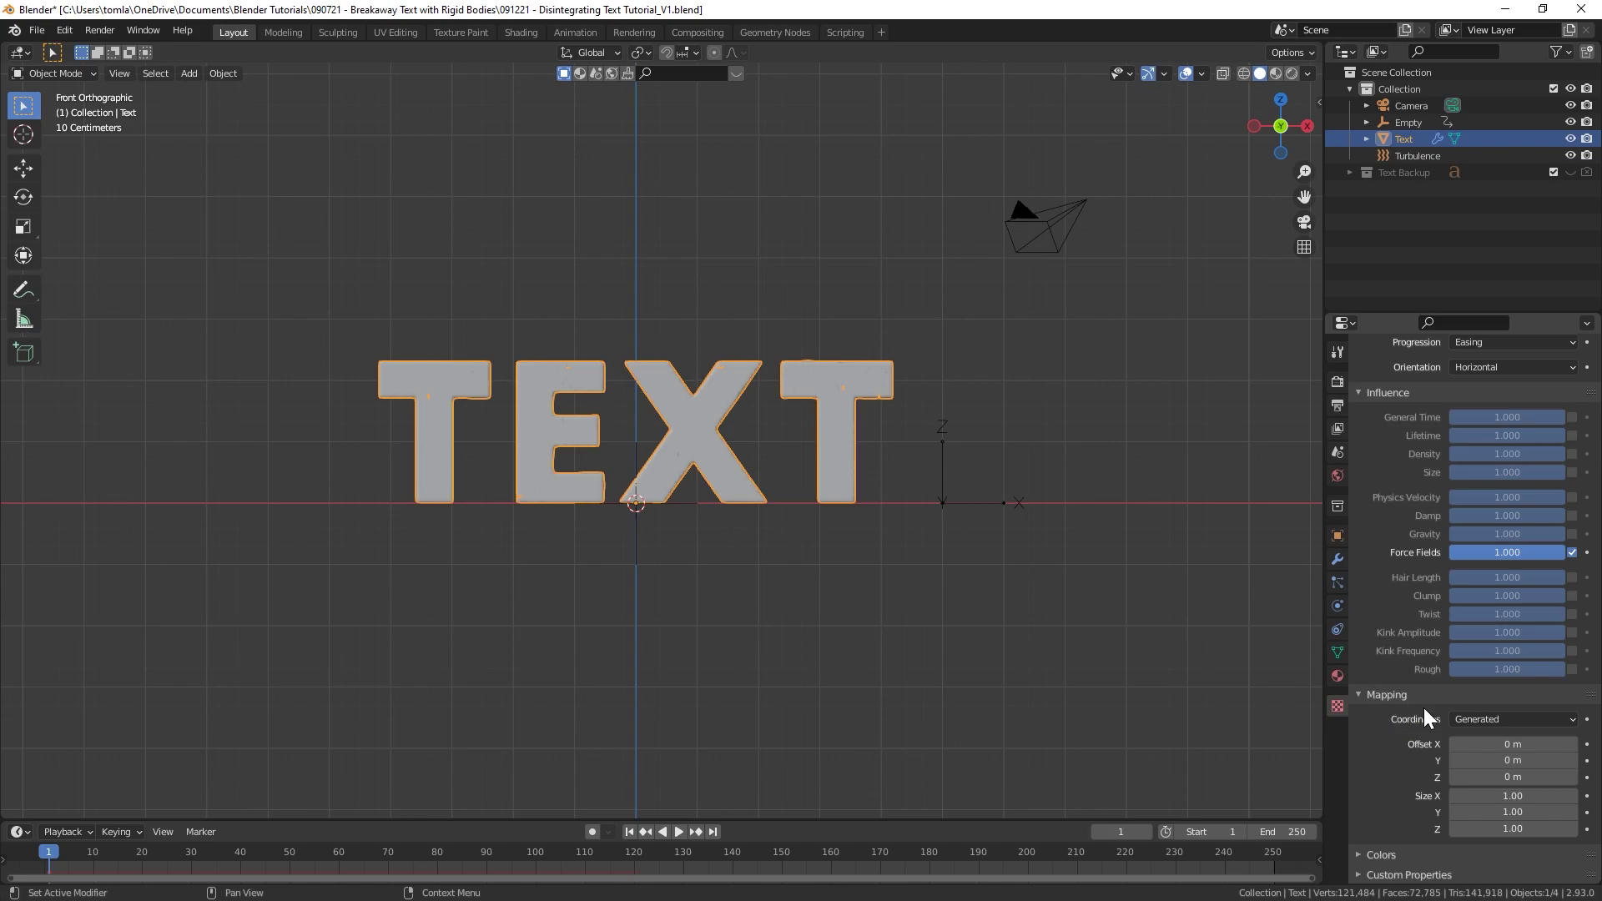
# - Map the particle texture with Object coordinates using the Empty, and save the file
pyautogui.click(1461, 719)
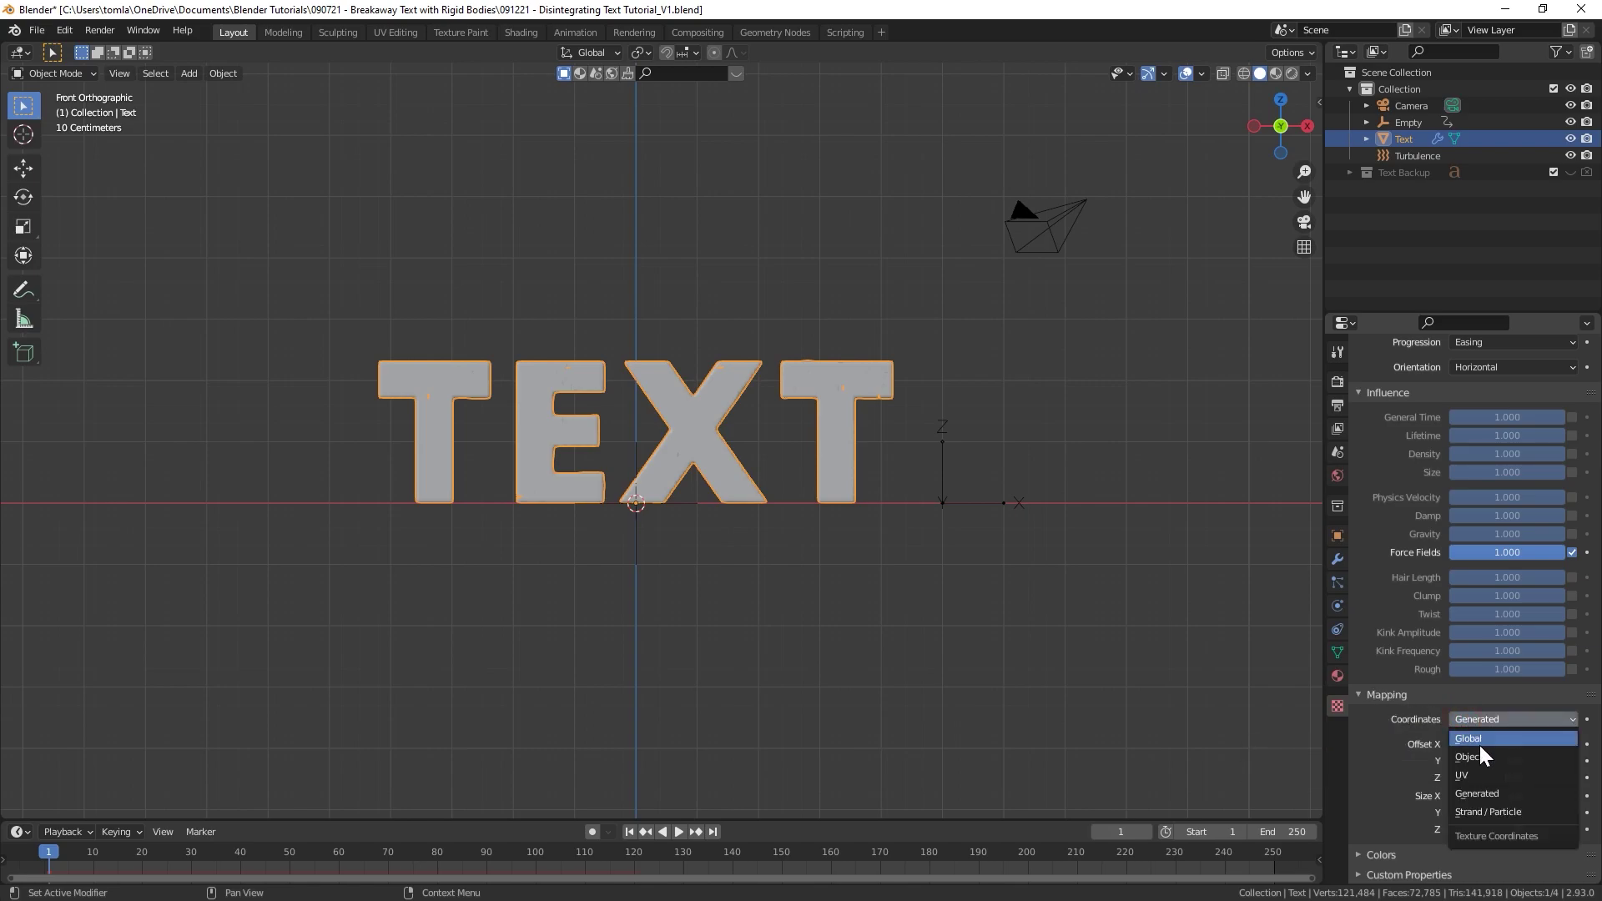
pyautogui.click(1478, 756)
pyautogui.click(1468, 738)
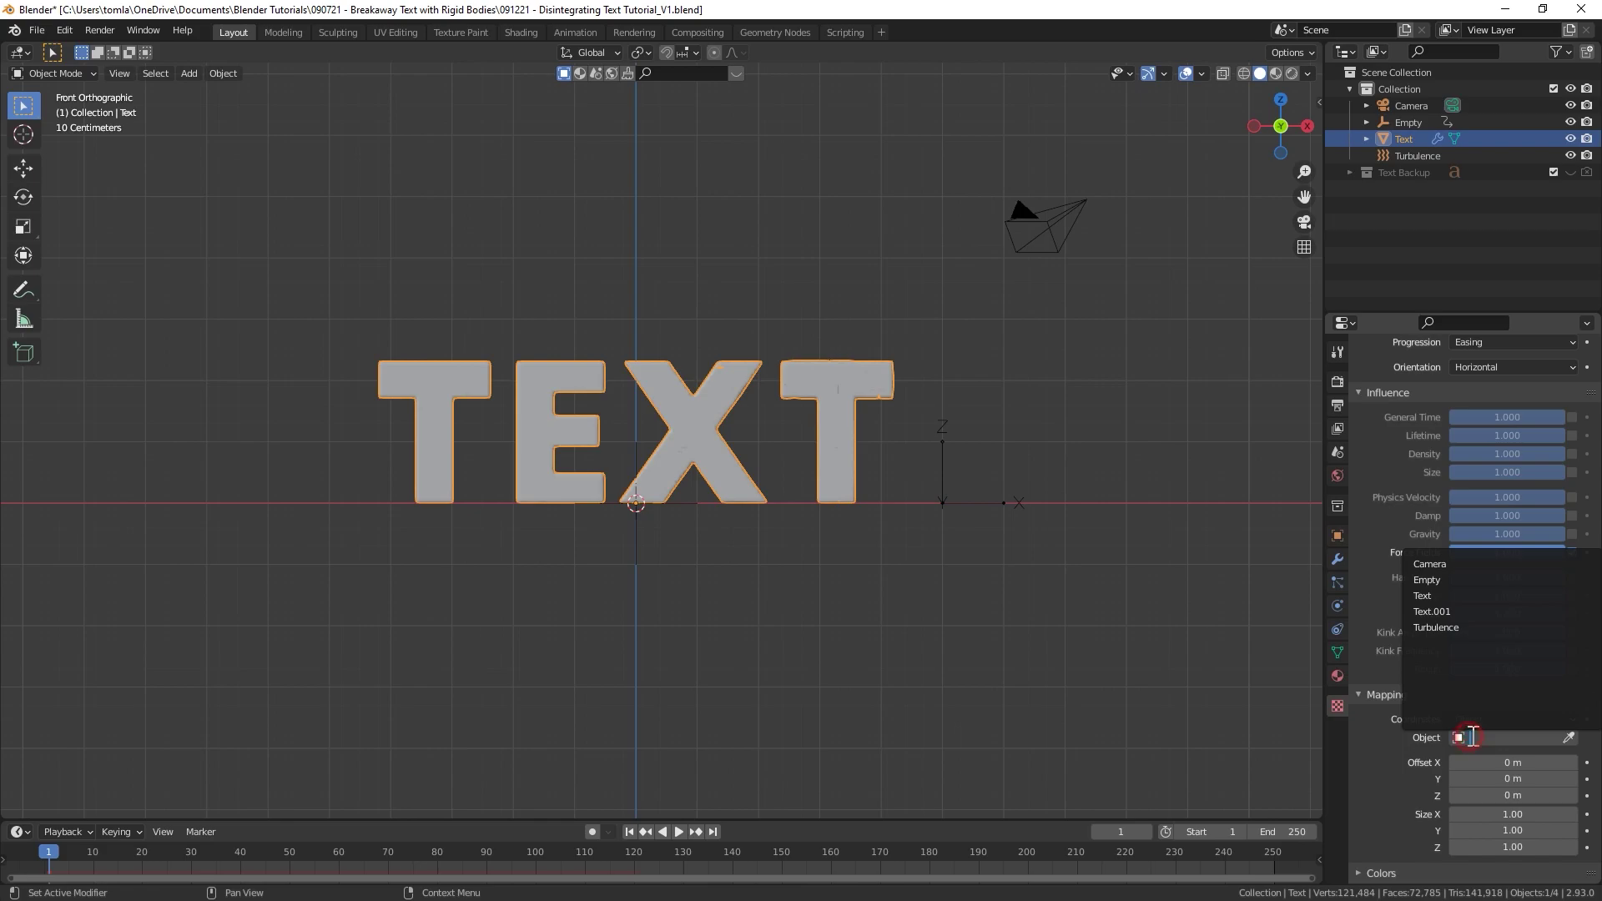
pyautogui.click(1452, 580)
pyautogui.hotkey('ctrl', 's')
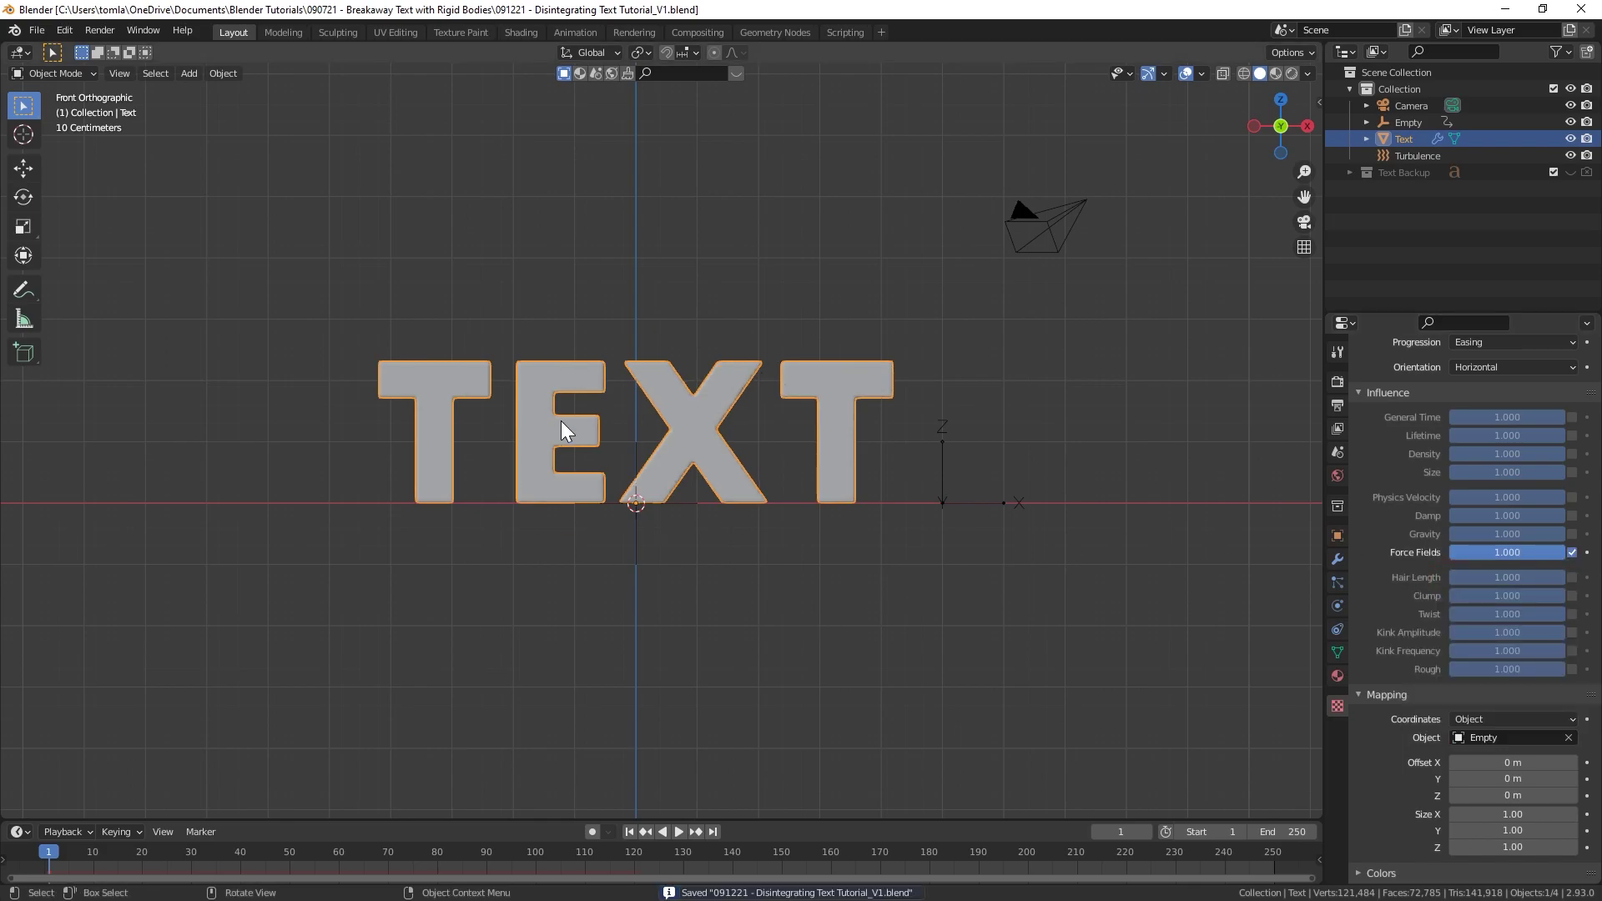
# - Preview the TEXT breaking apart in playback, then return to frame 1
pyautogui.click(1337, 559)
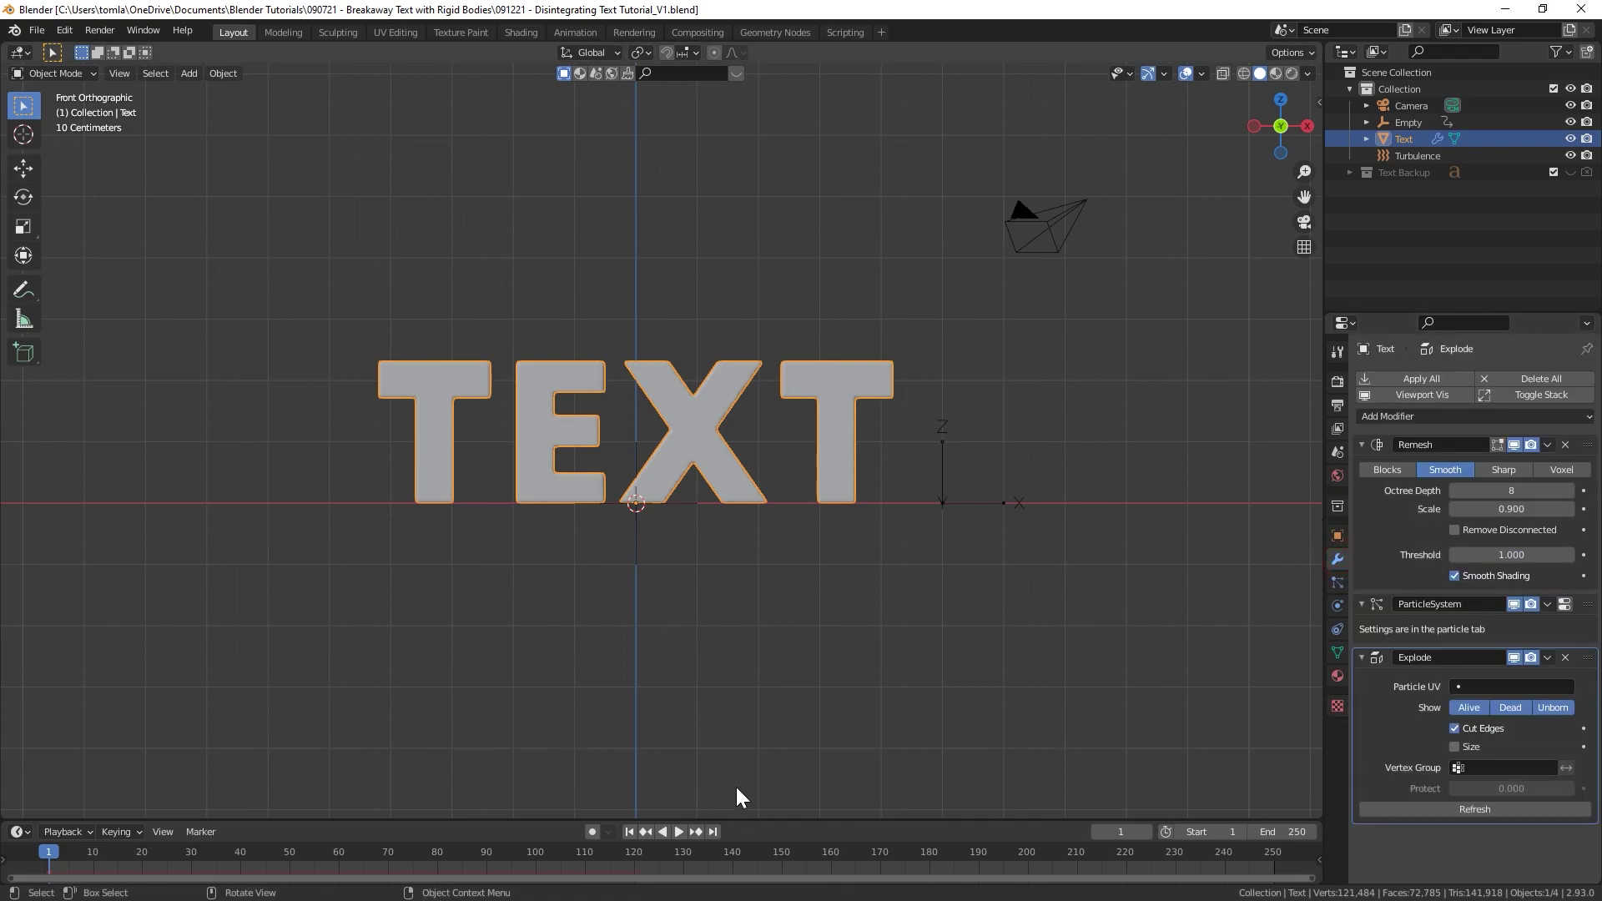
pyautogui.click(681, 832)
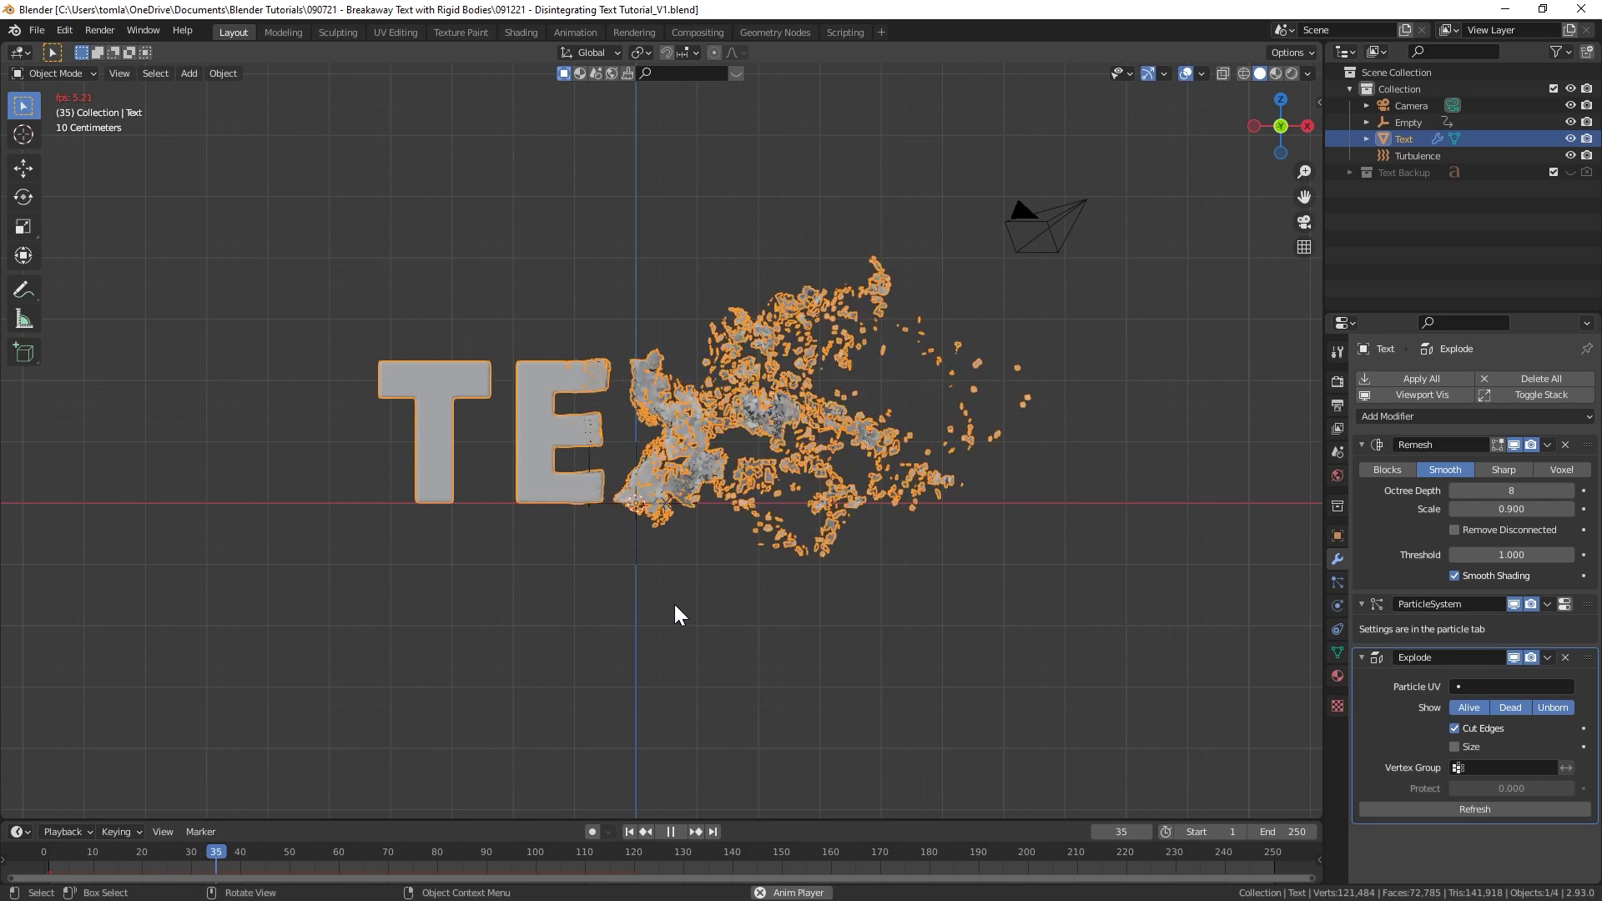
pyautogui.click(671, 826)
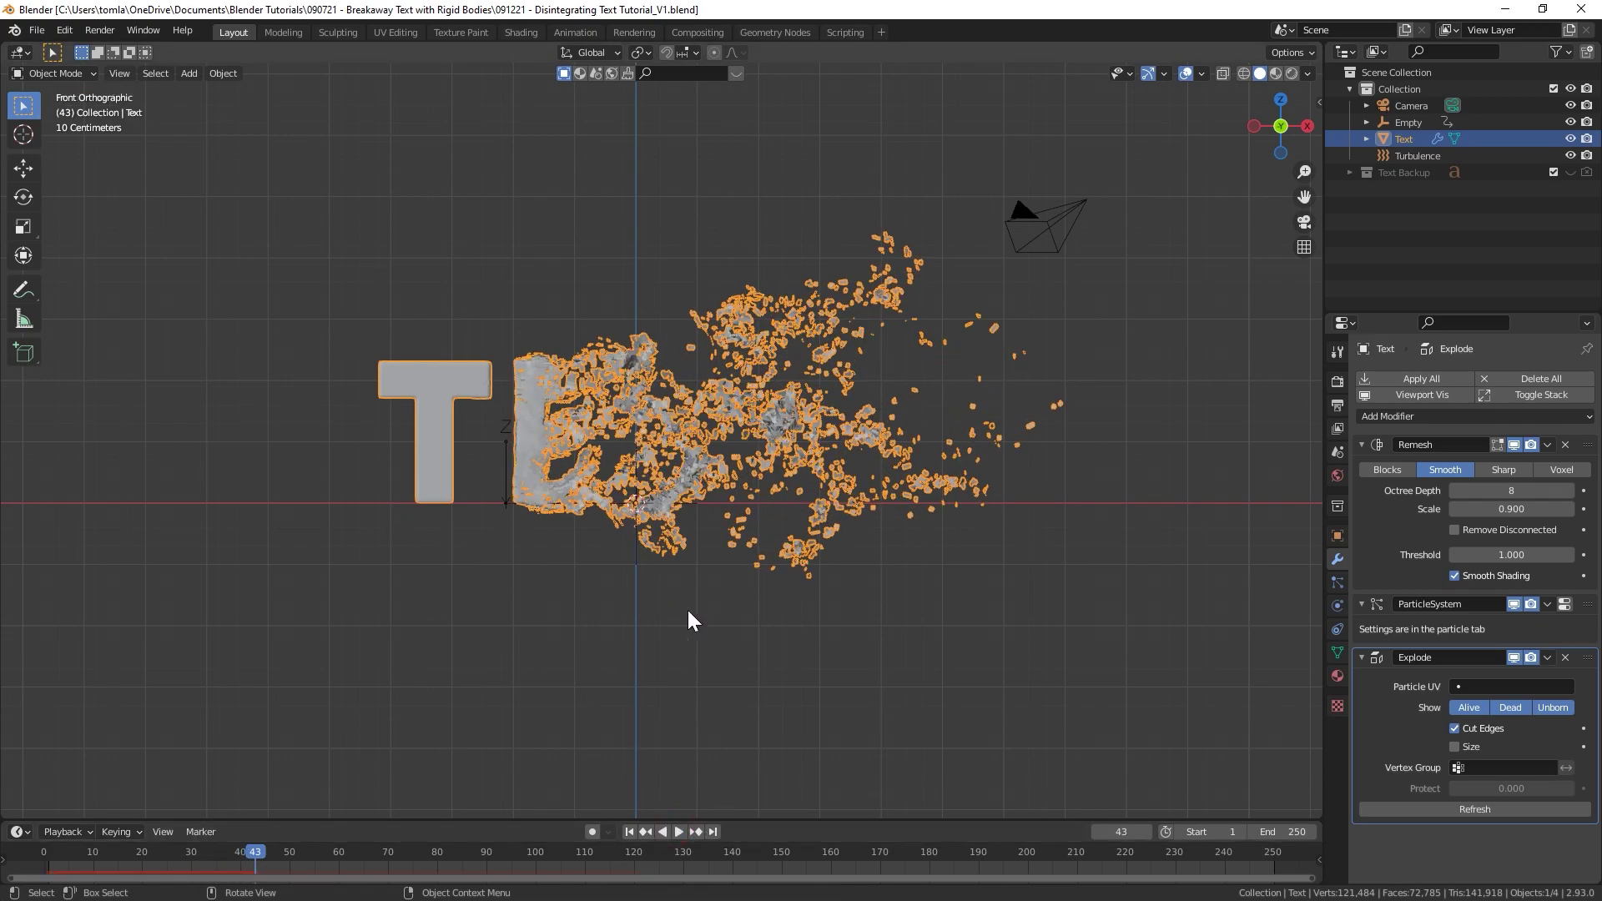
pyautogui.click(629, 832)
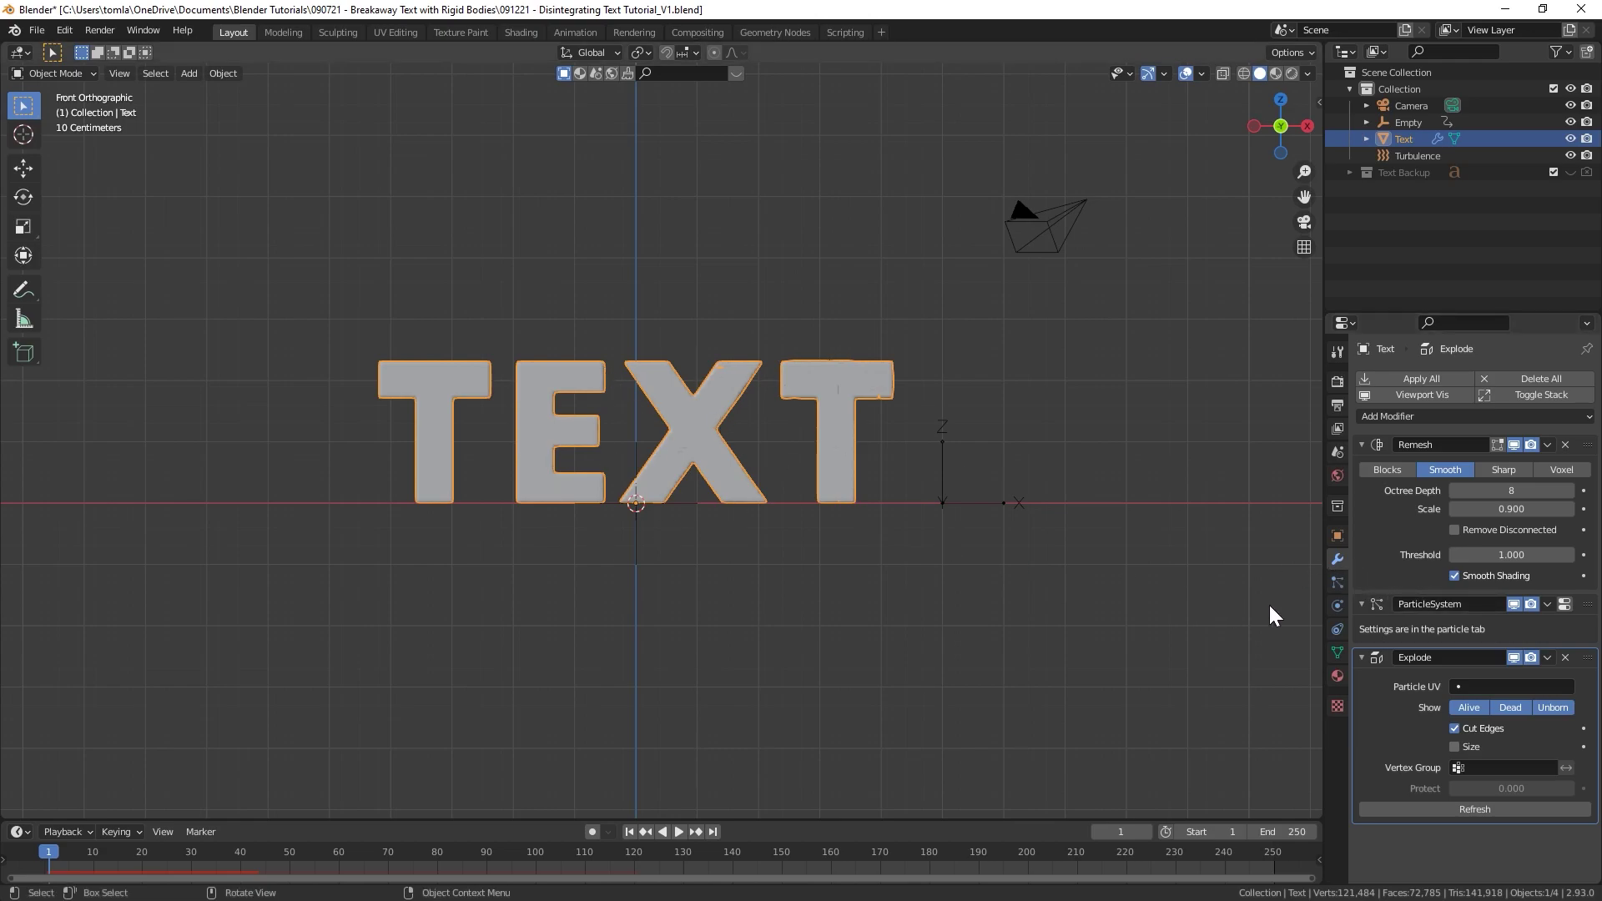
# - Set the scene end frame to 120 with the particle cache settings expanded
pyautogui.click(1338, 582)
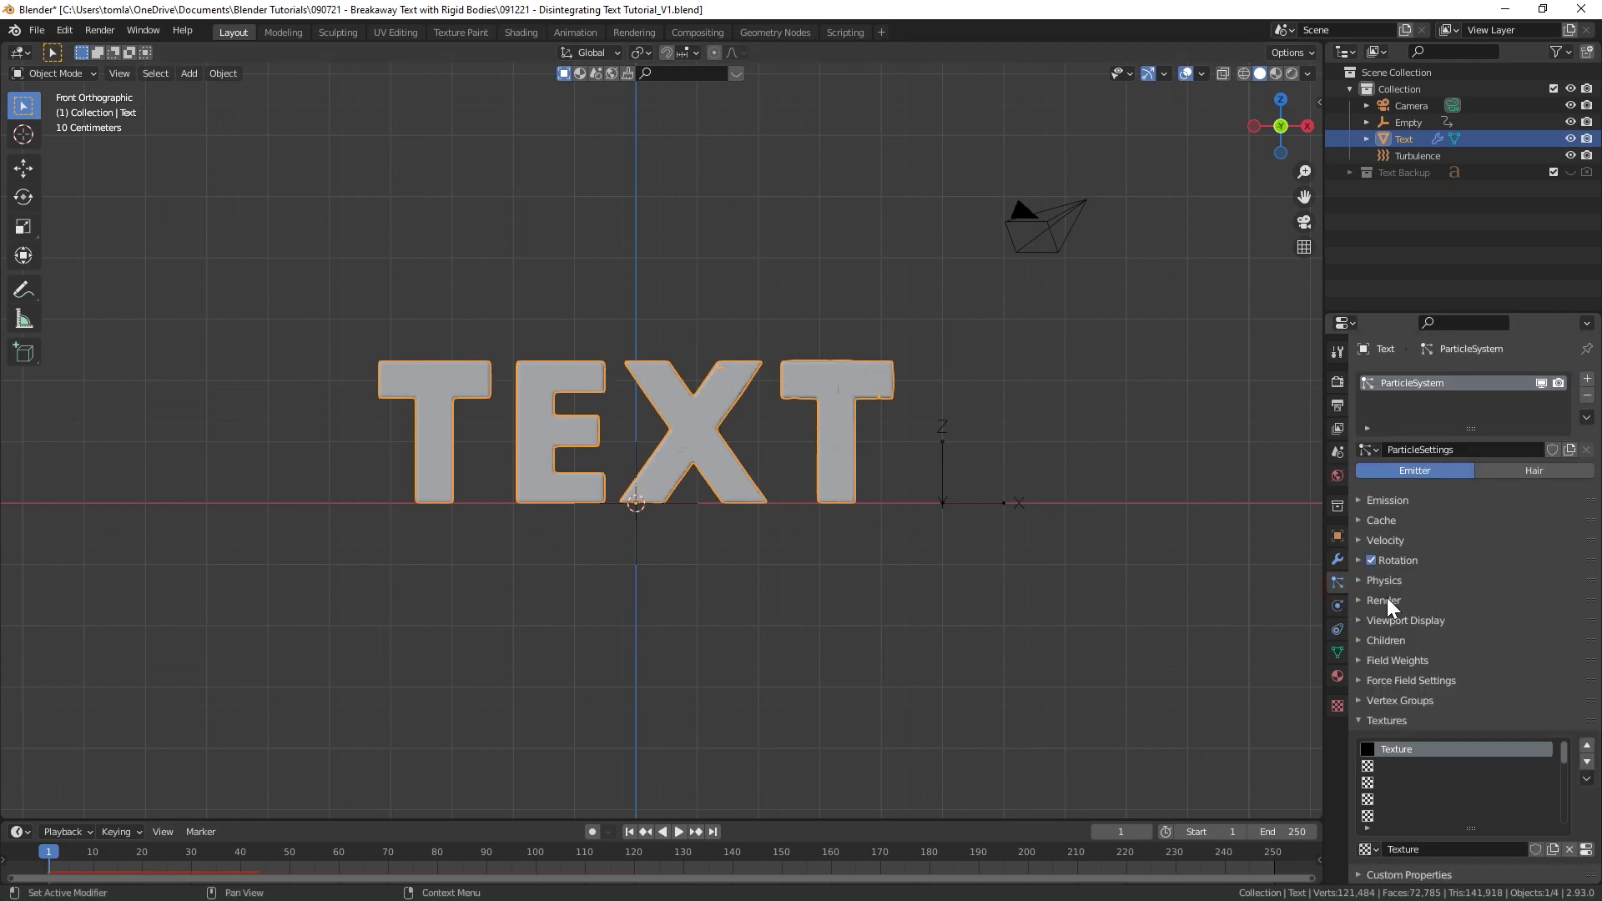
pyautogui.click(1500, 520)
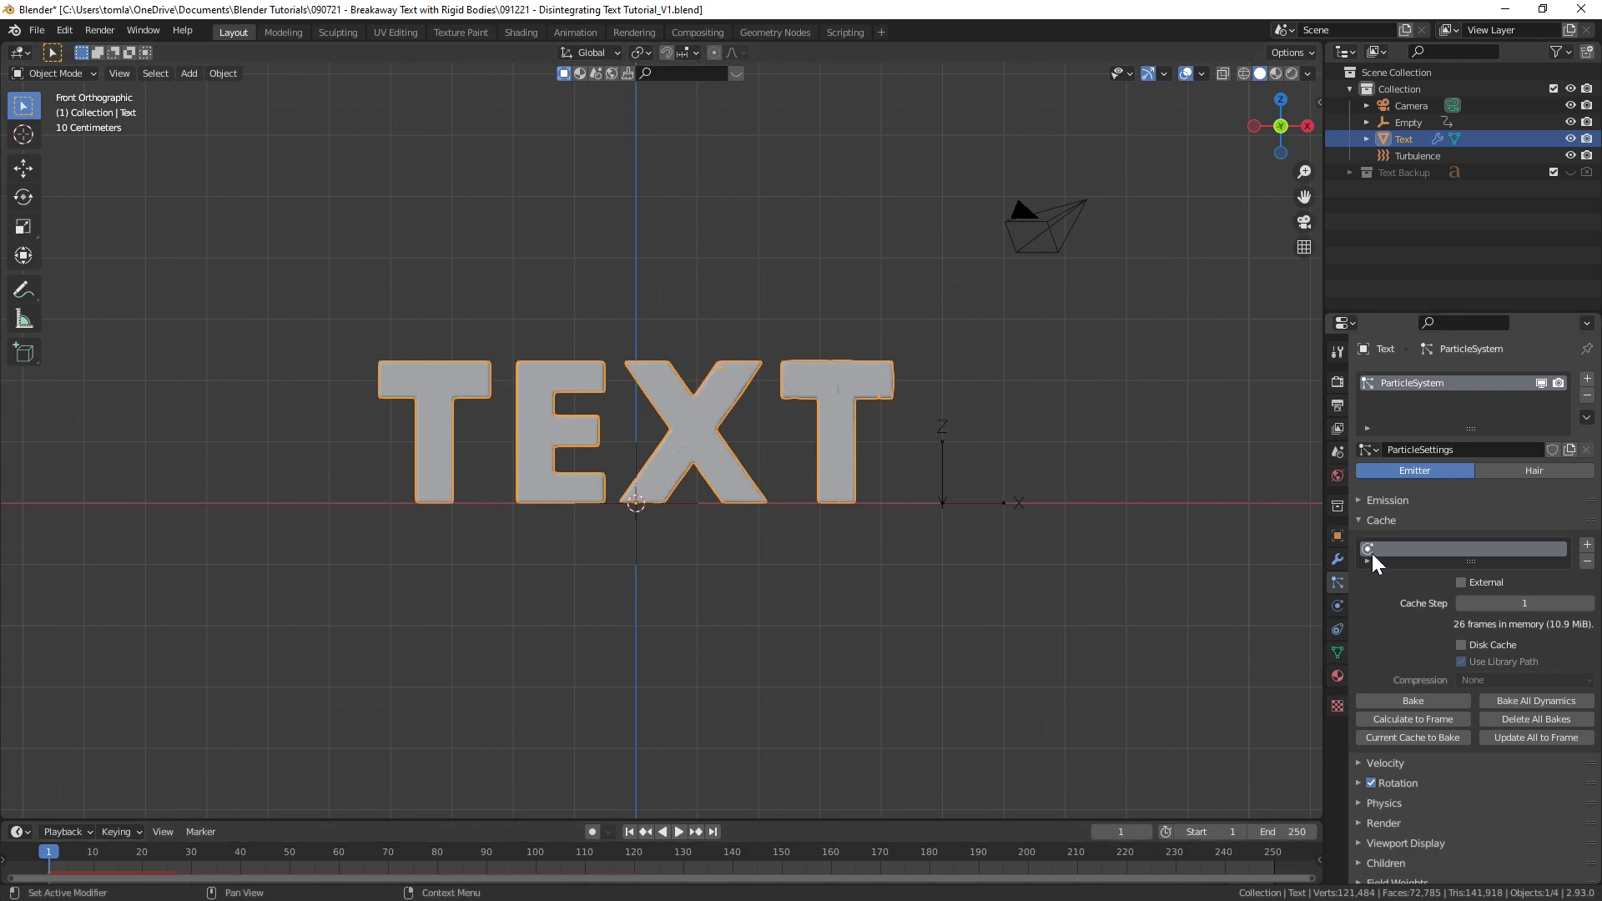
pyautogui.click(1368, 503)
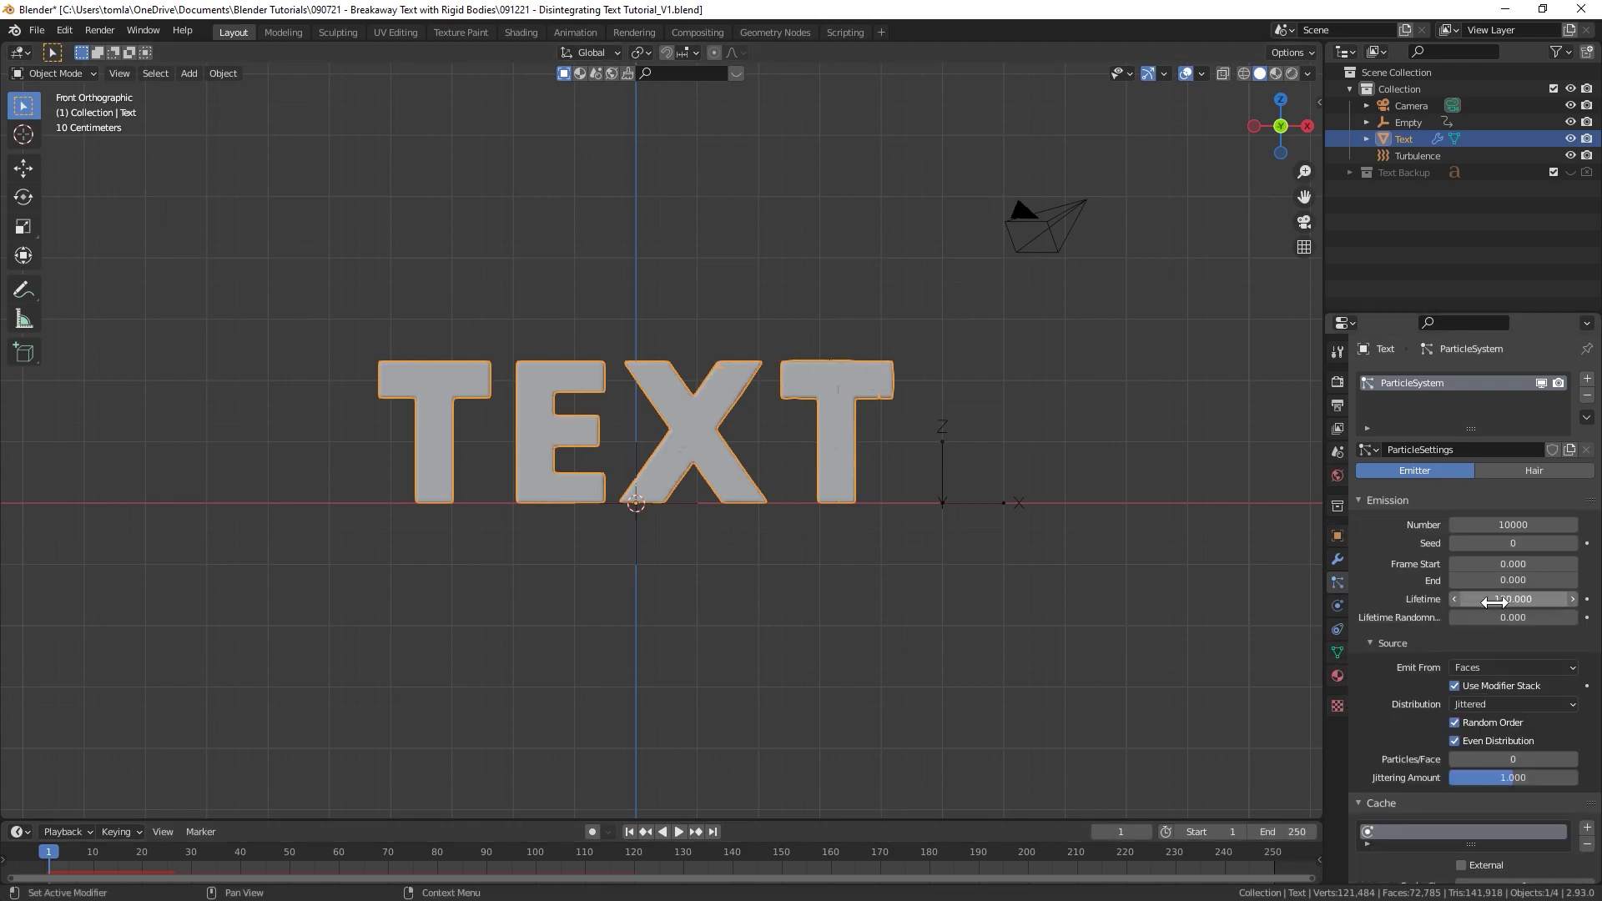
pyautogui.scroll(-4, 1394, 613)
pyautogui.click(1273, 828)
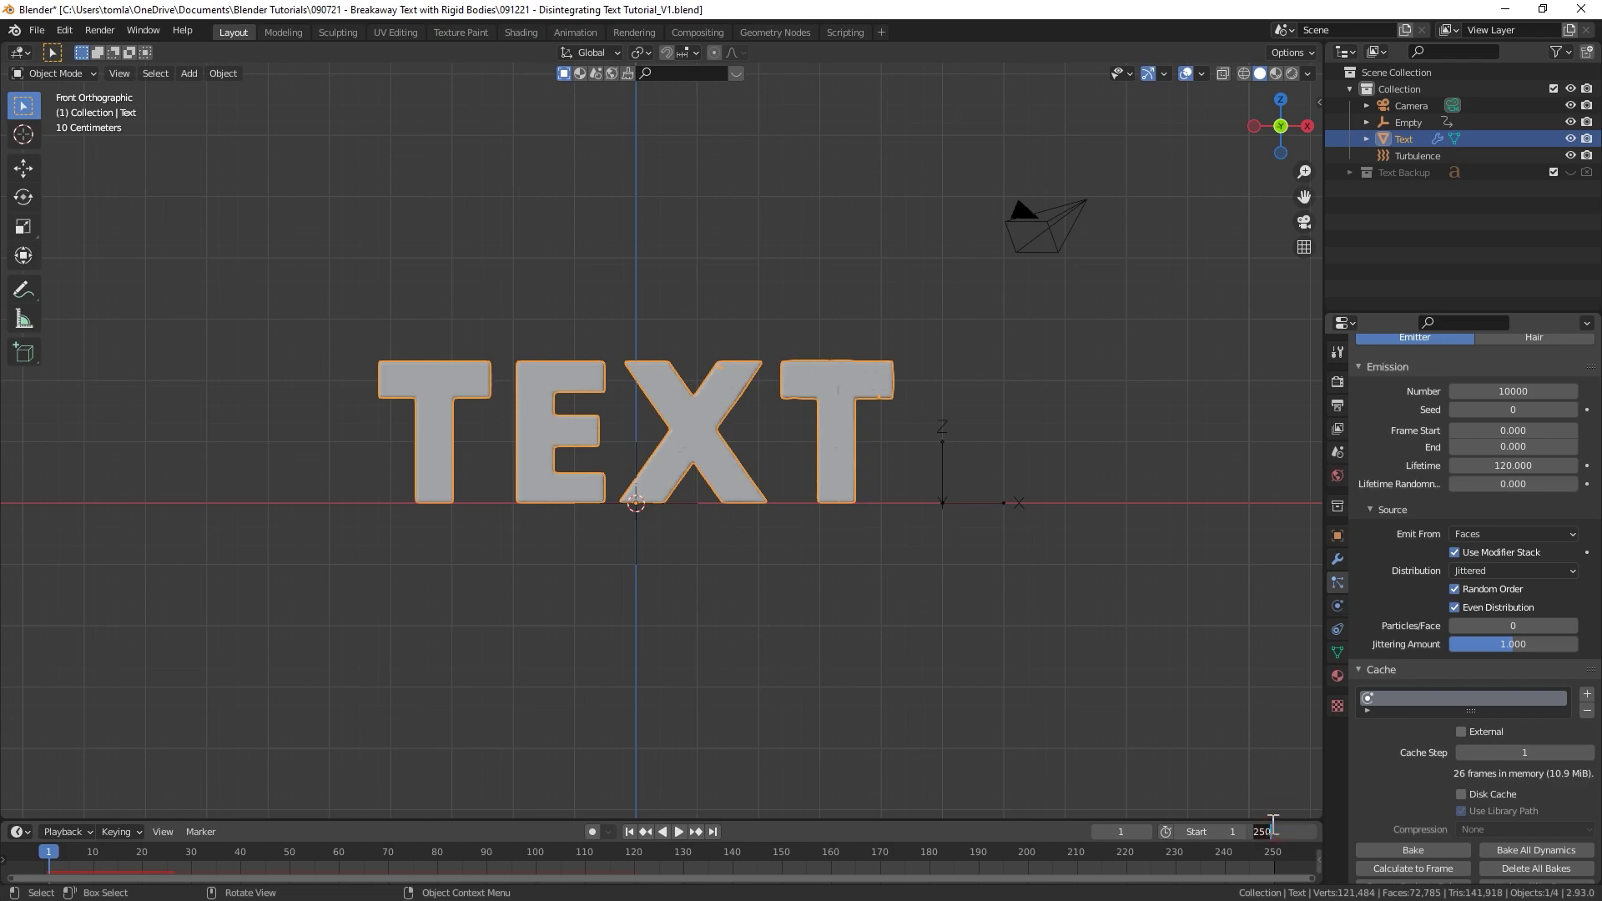
pyautogui.write('120')
pyautogui.press('Return')
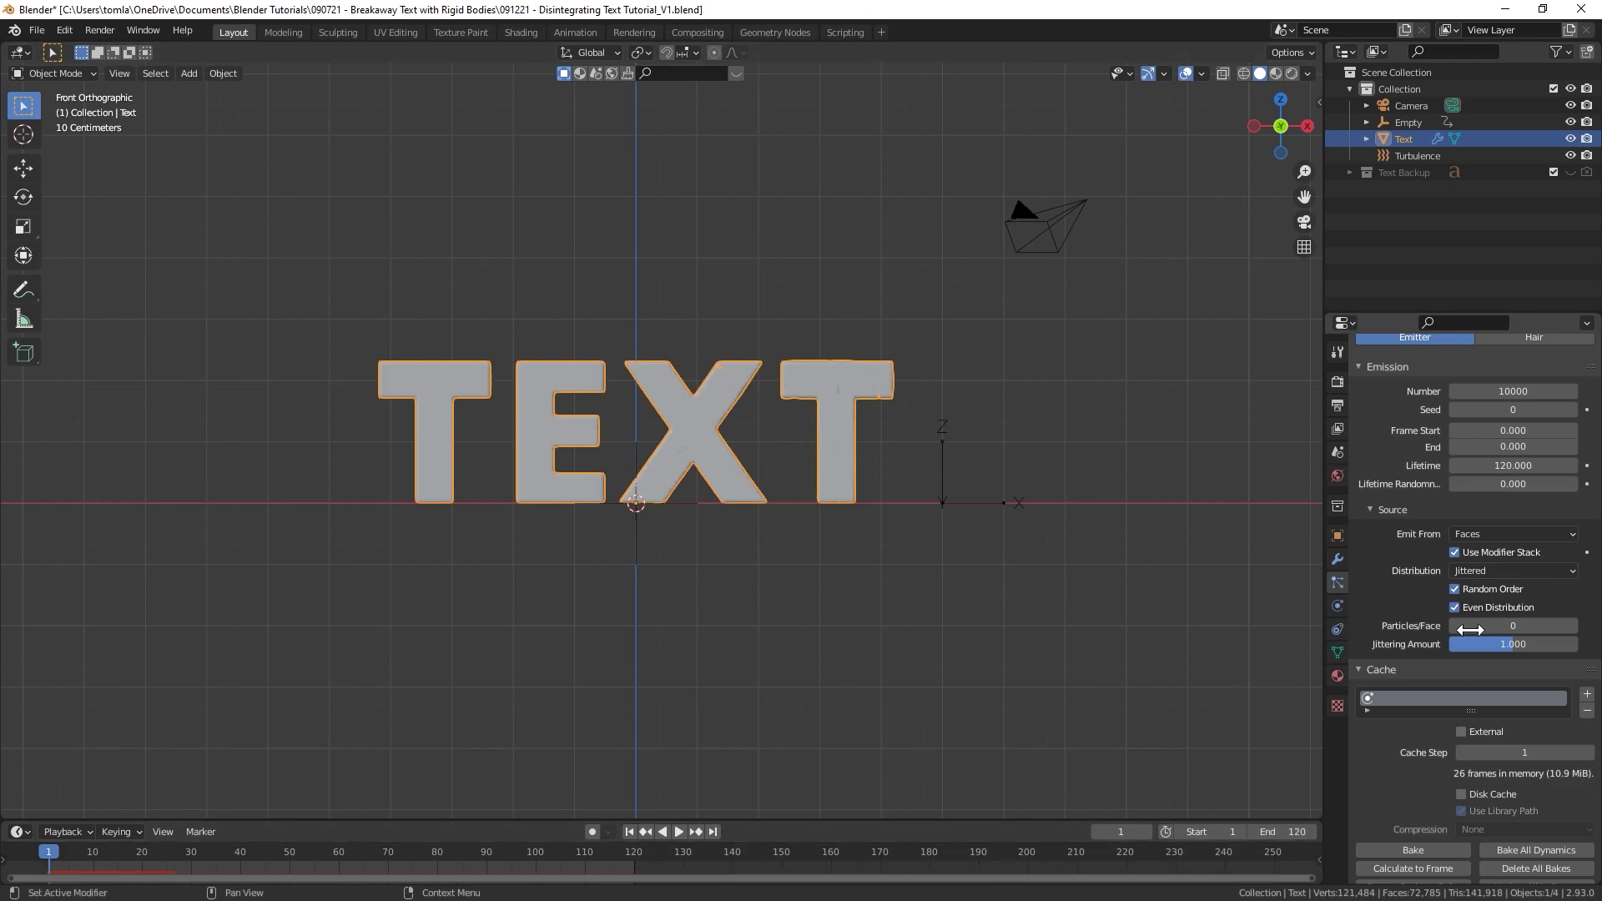
# - Save the file and bake all dynamics in the scene
pyautogui.scroll(-3, 1489, 741)
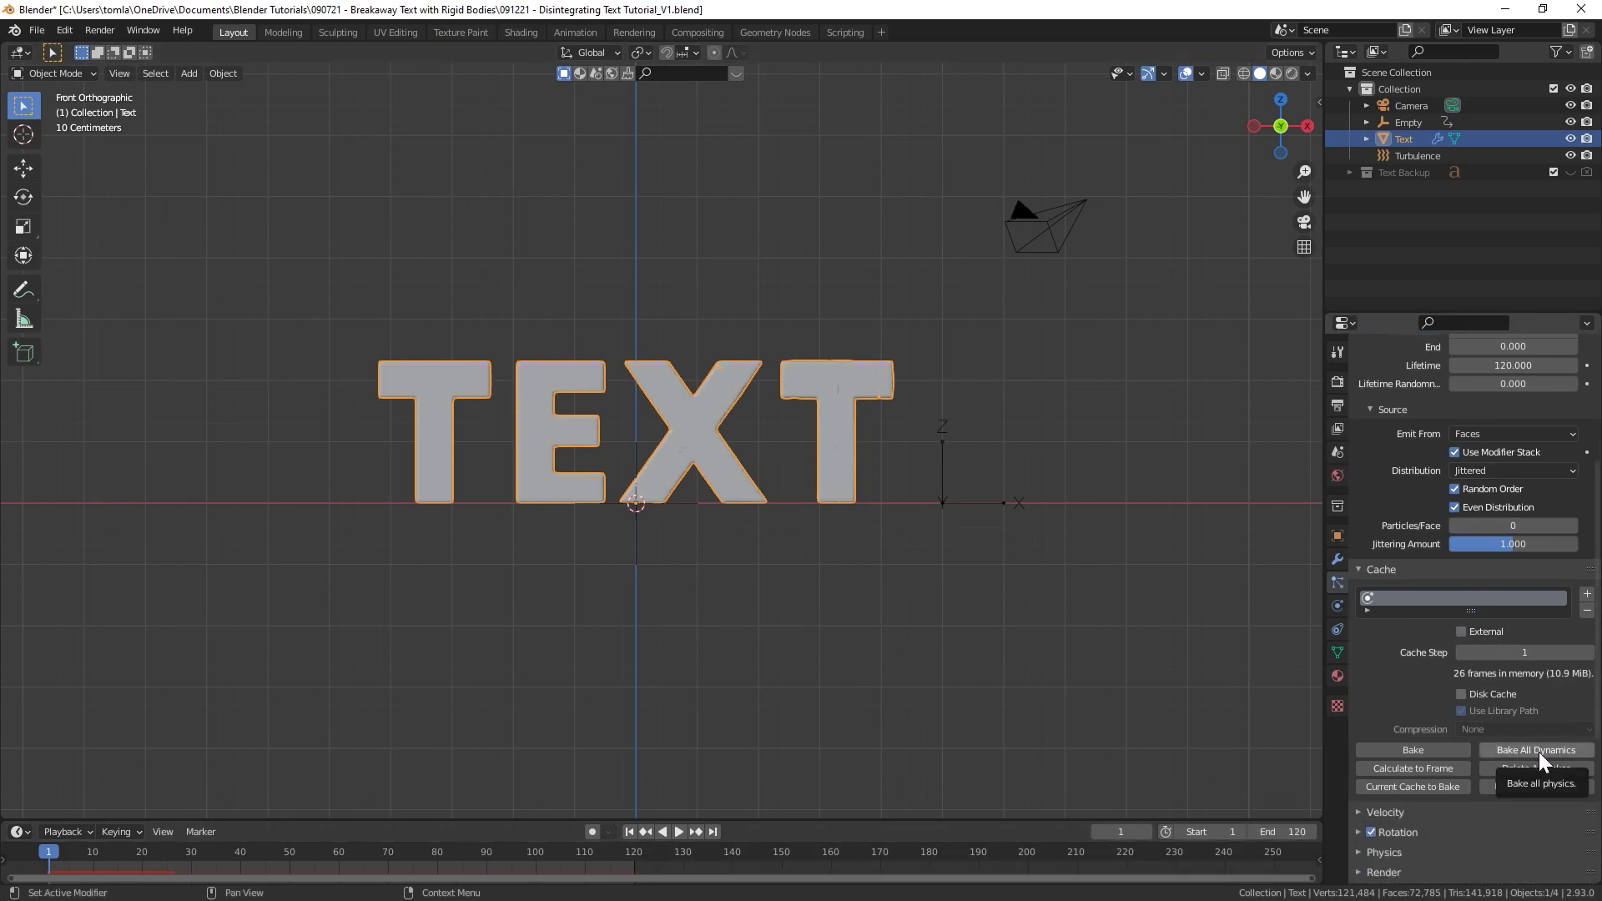
pyautogui.hotkey('ctrl', 's')
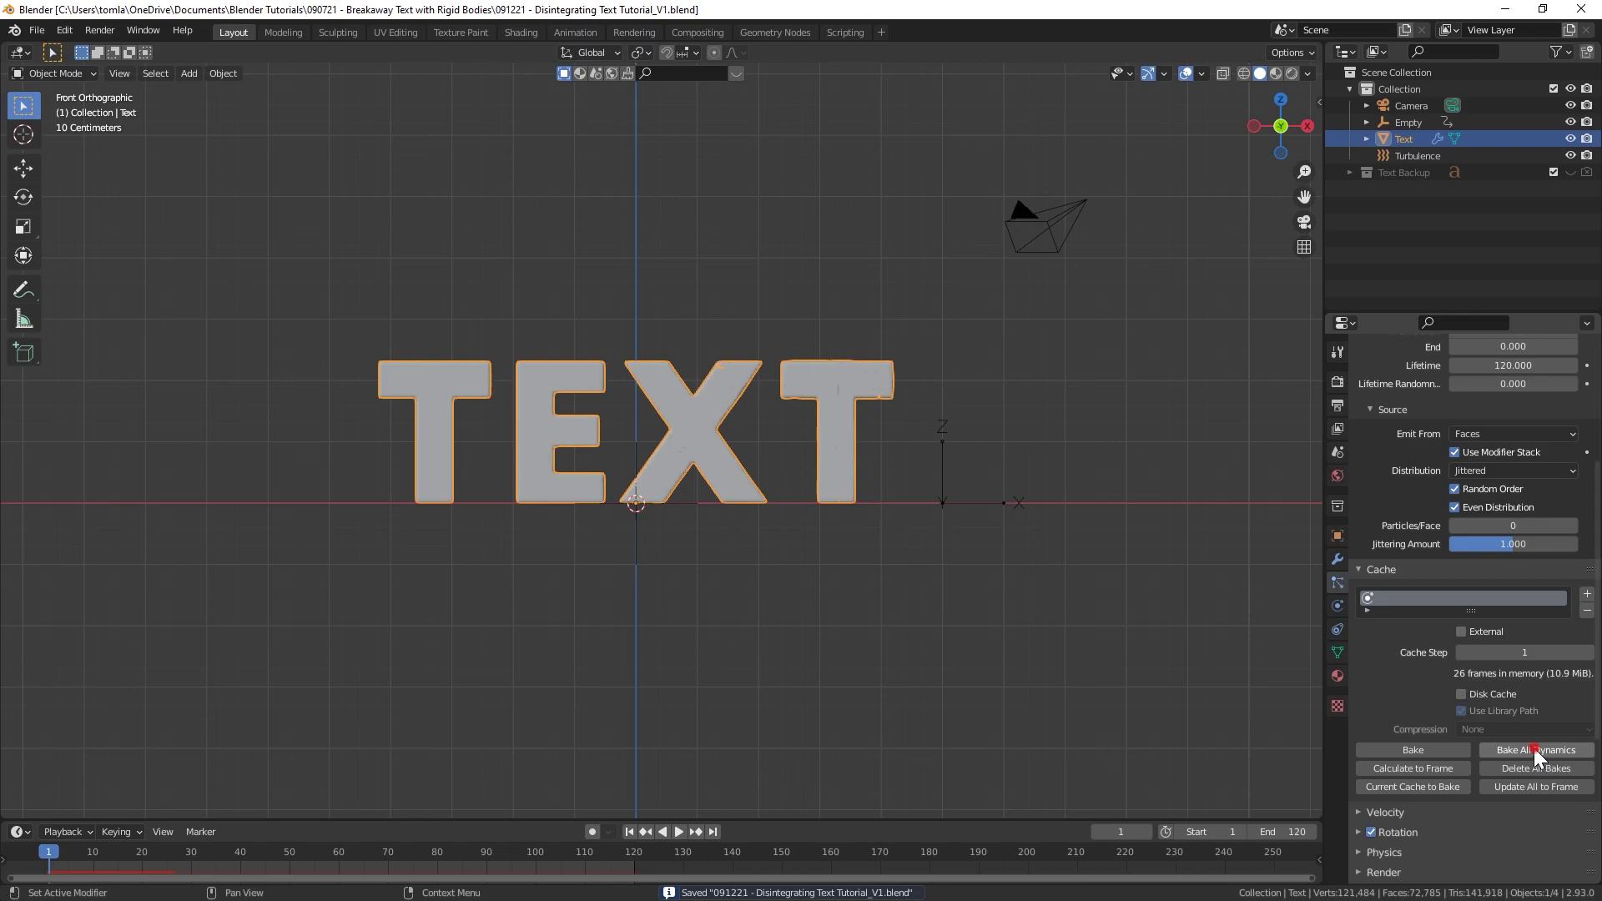
pyautogui.click(1533, 747)
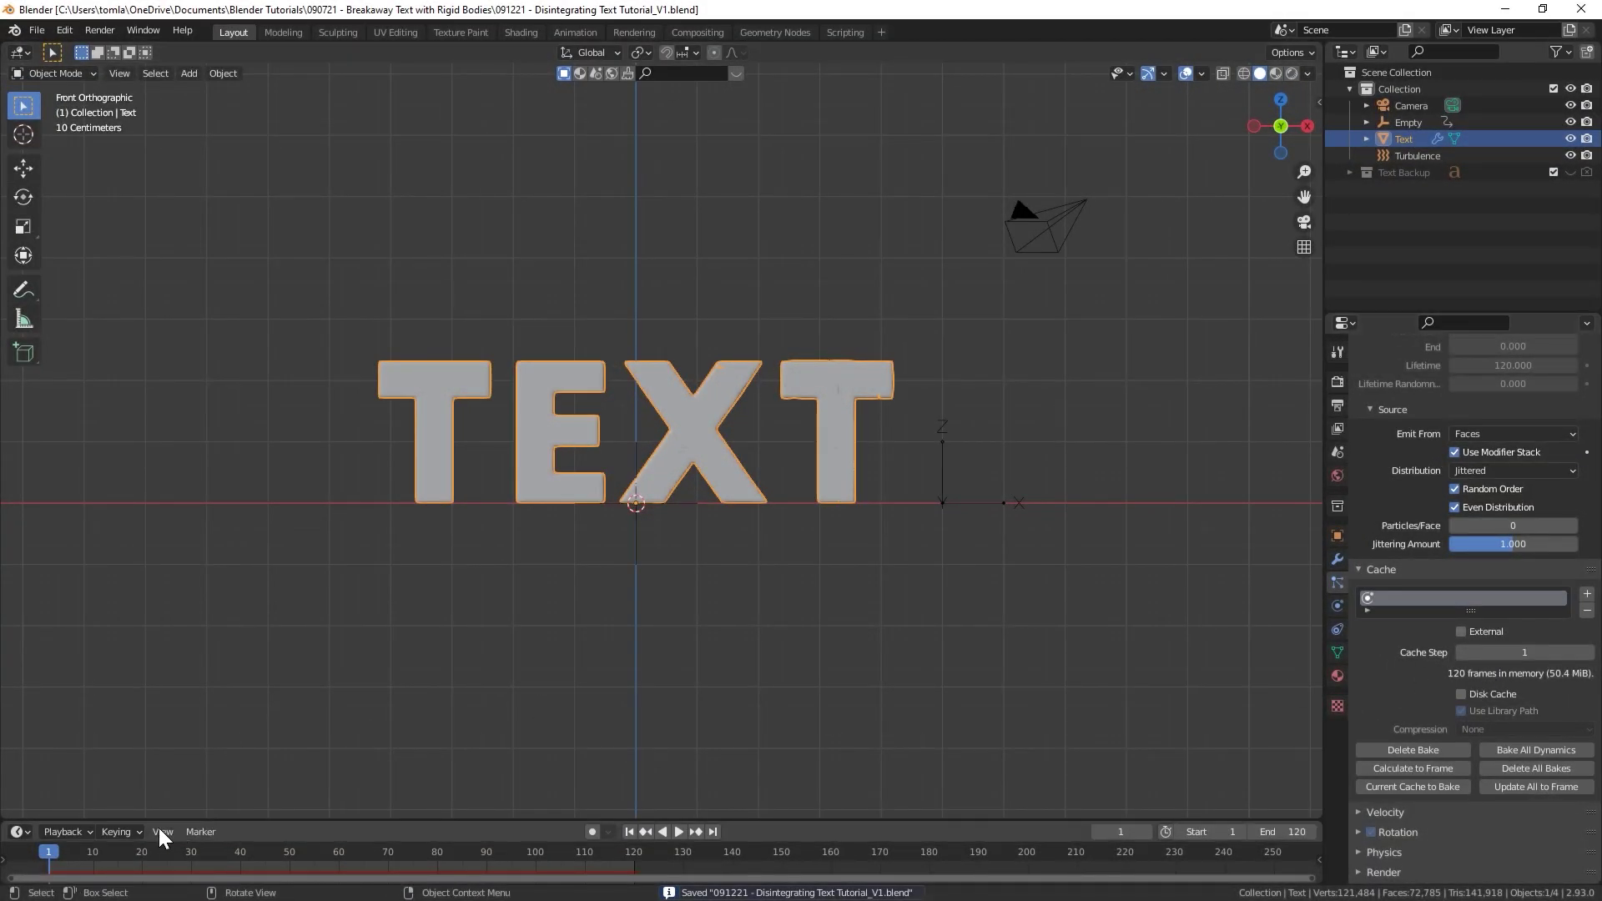
# - Play the baked disintegration up to frame 65, then view the text through the scene camera
pyautogui.moveTo(93, 821); pyautogui.dragTo(71, 782)
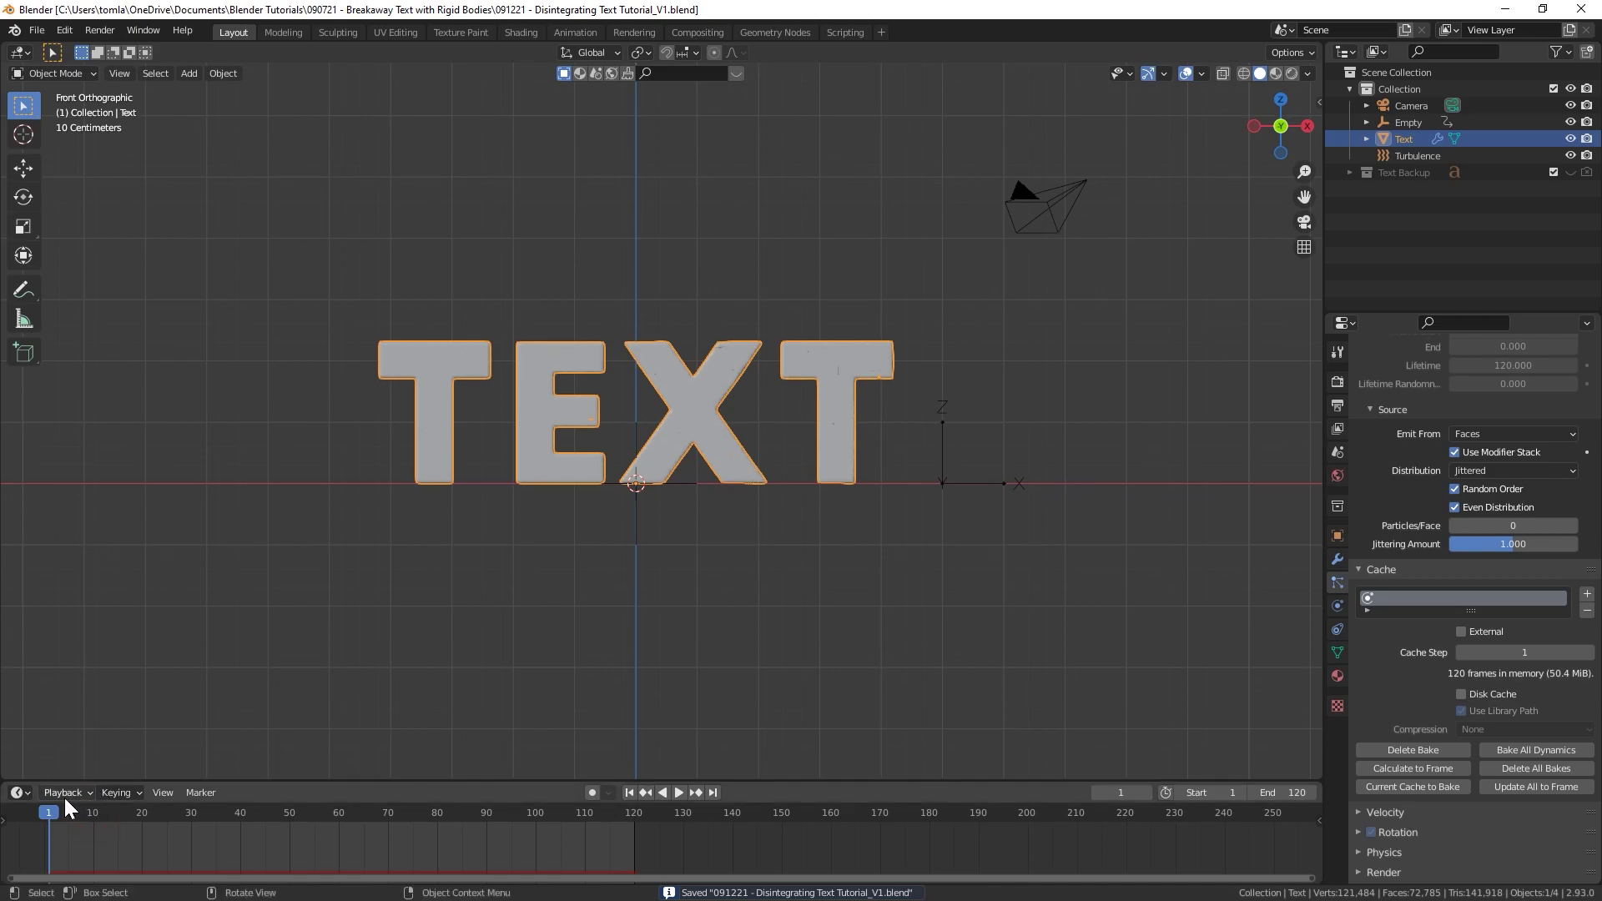
pyautogui.press('space')
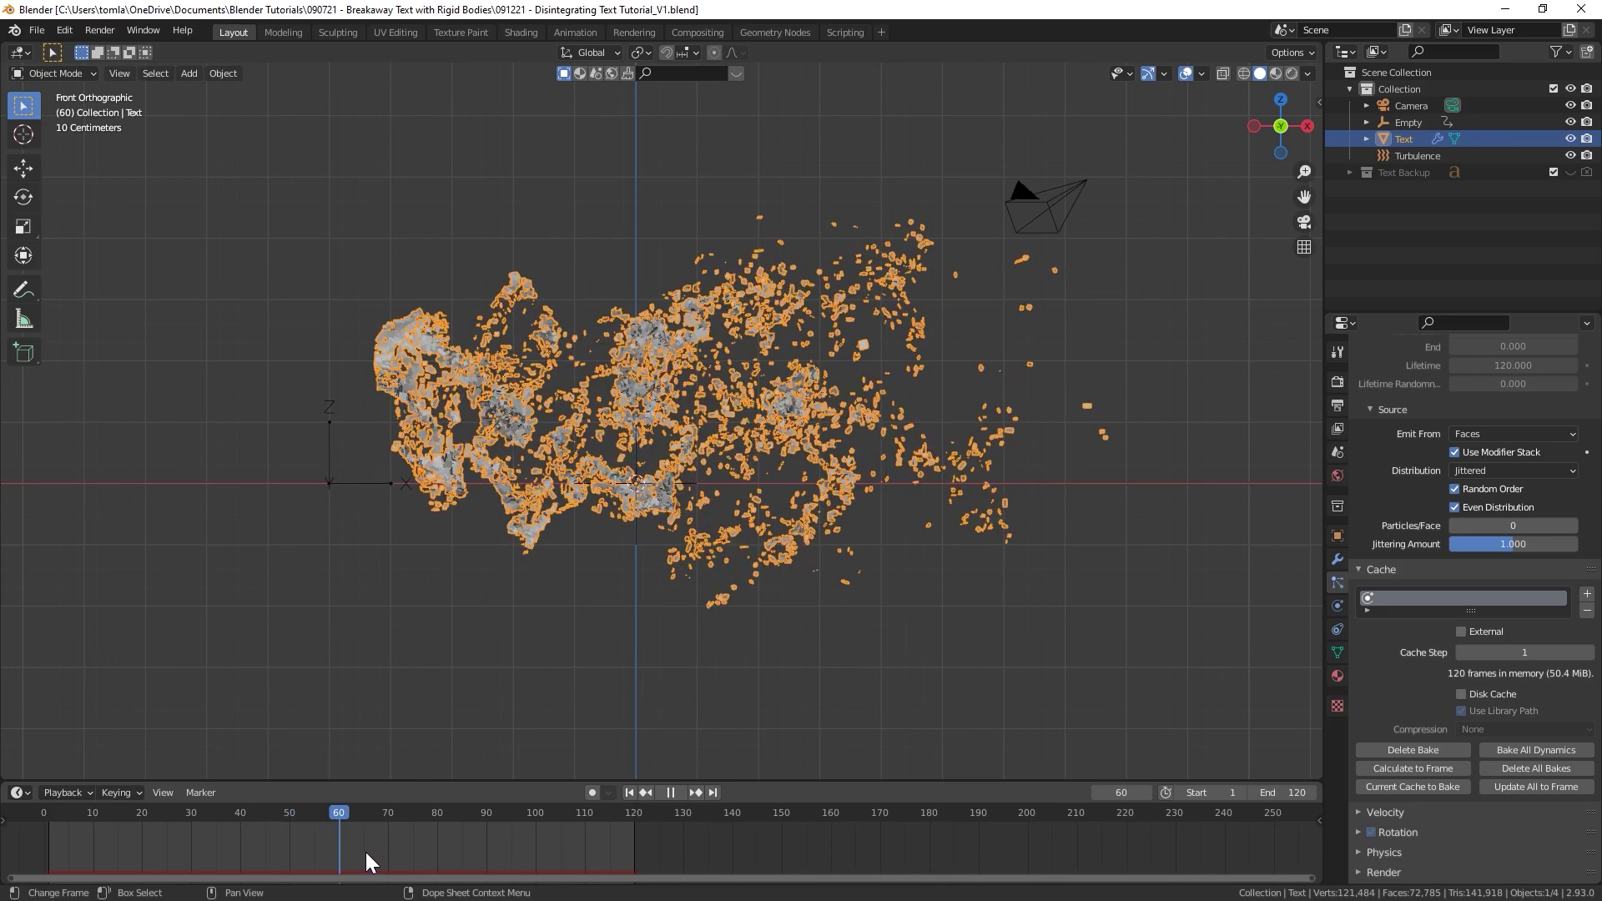
pyautogui.press('space')
pyautogui.moveTo(478, 776); pyautogui.dragTo(751, 571, button='middle')
pyautogui.press('KP_0')
pyautogui.press('KP_1')
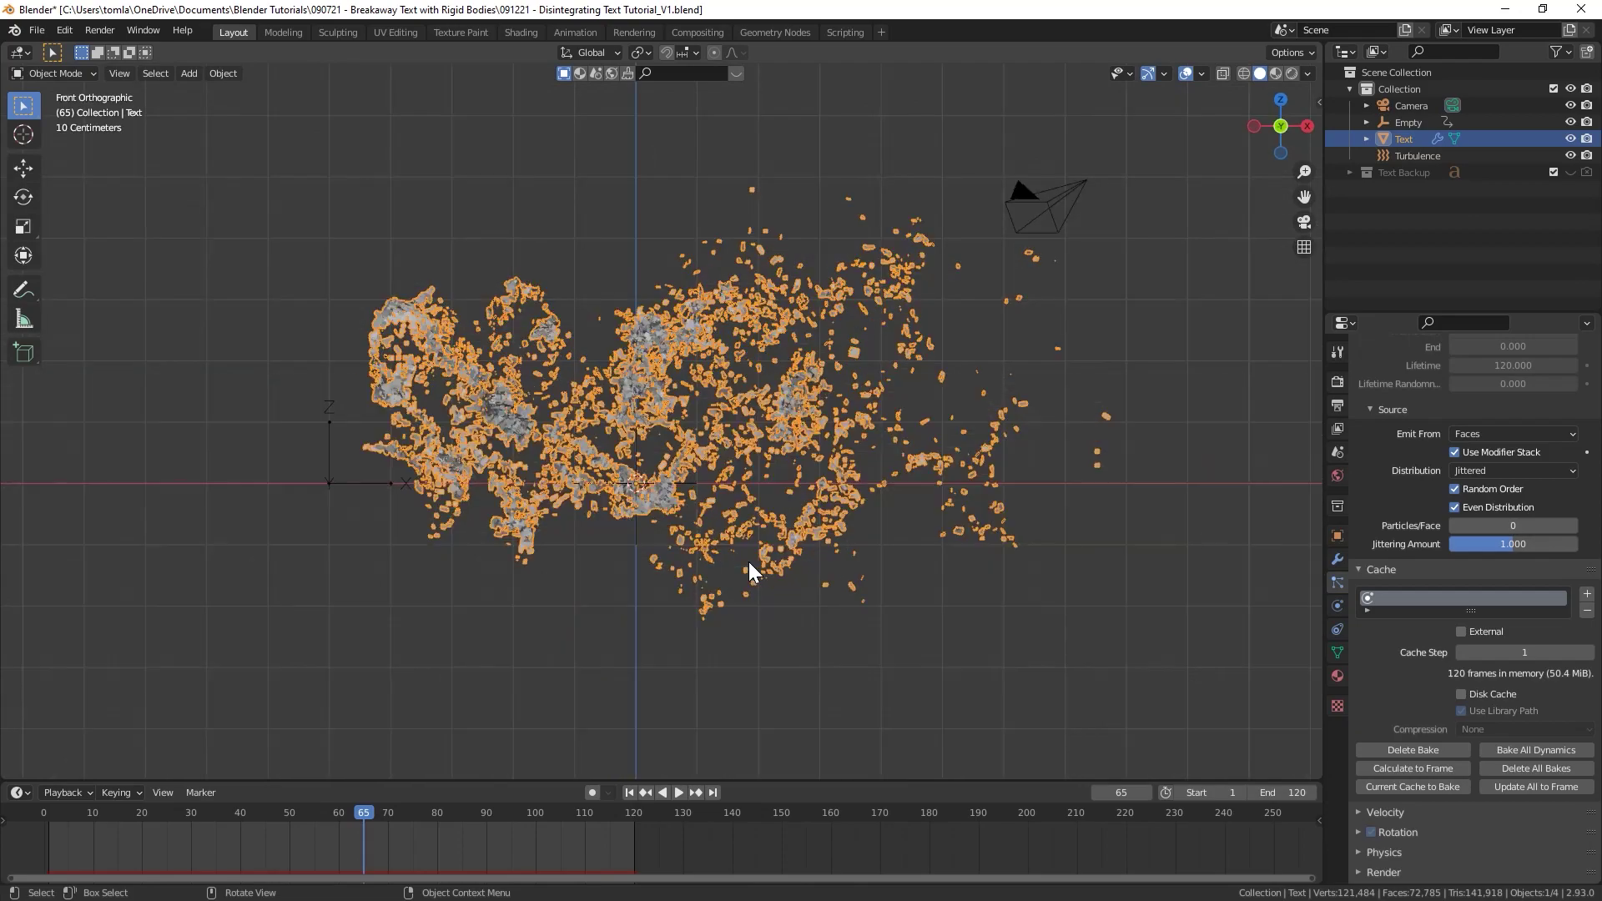
pyautogui.press('KP_0')
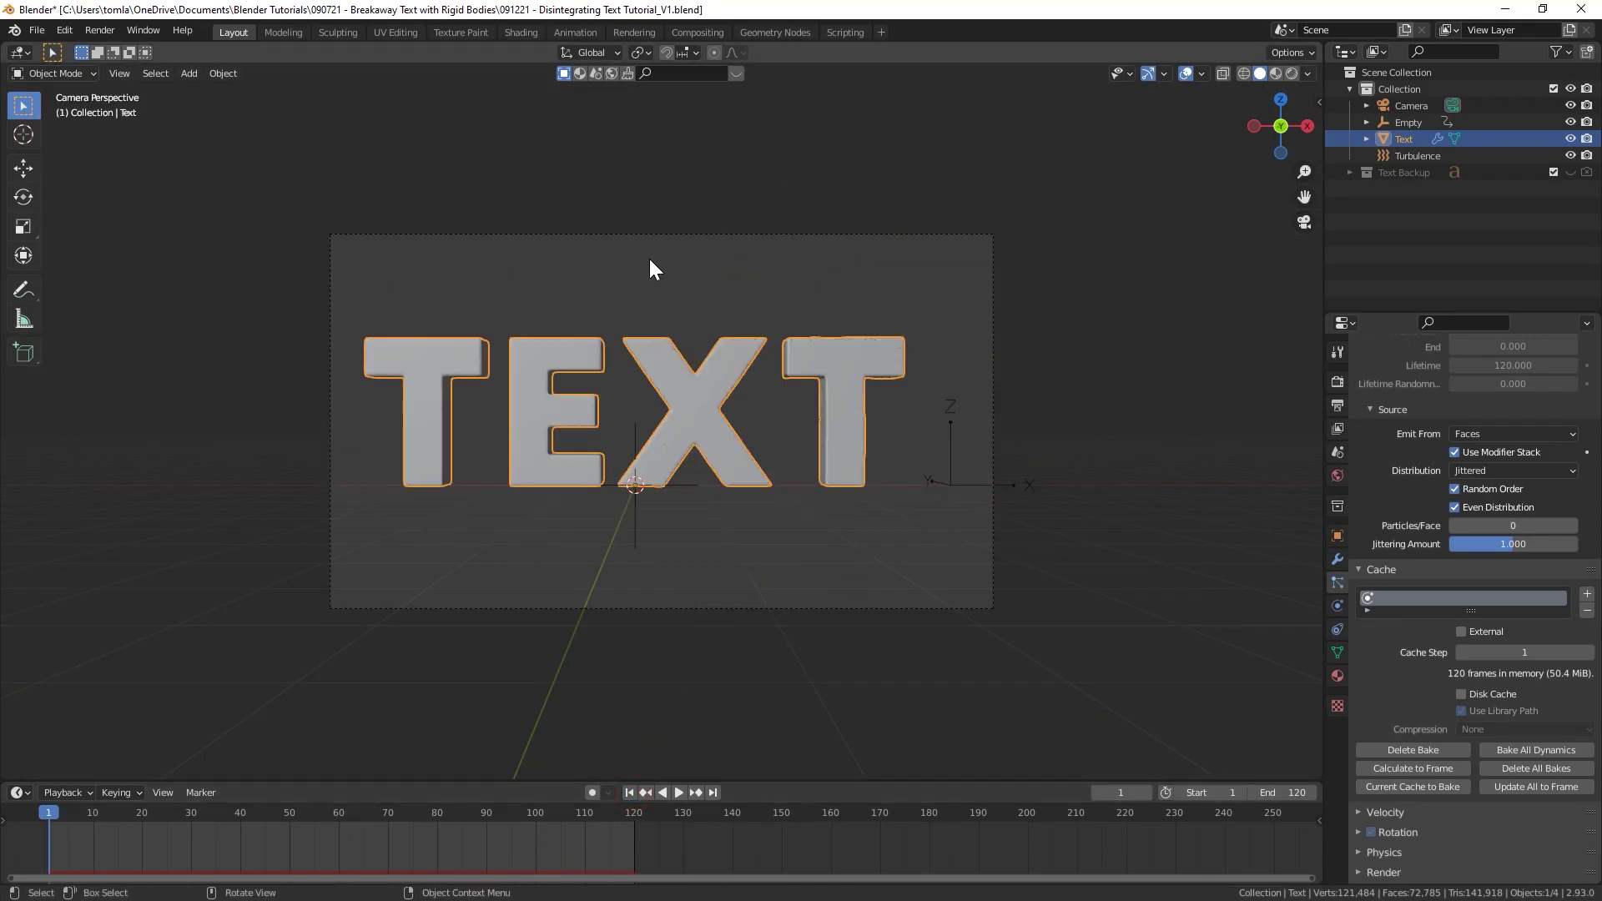
# - Set the camera to X 0 m, raise it to 1.14 m, and pull it back to Y -16.971 m
pyautogui.click(622, 233)
pyautogui.press('n')
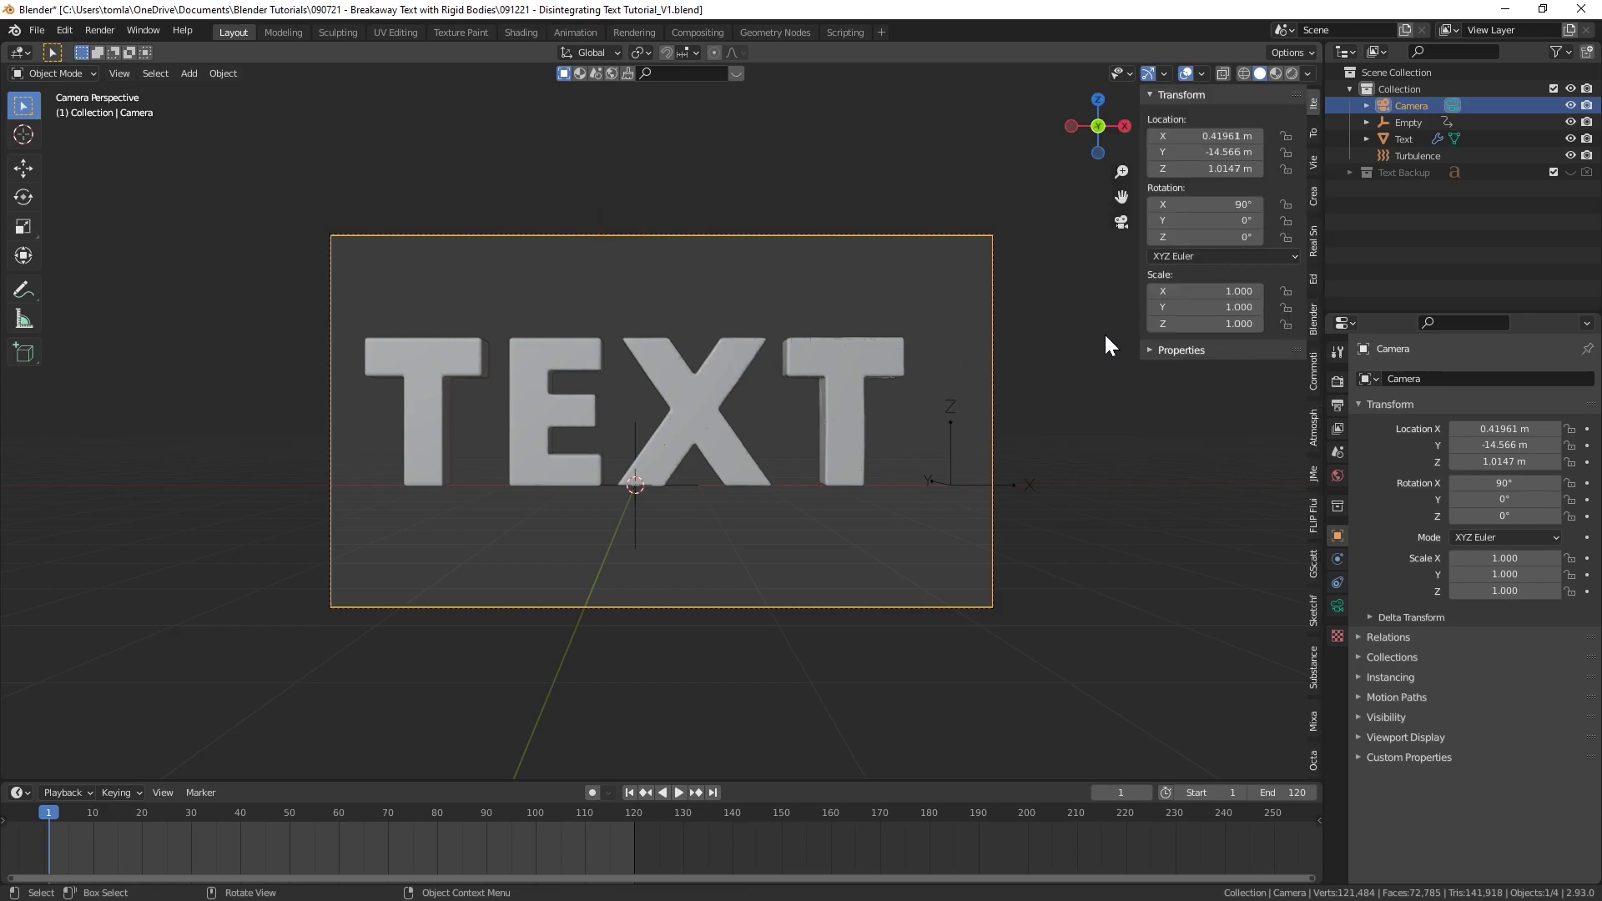
pyautogui.click(1224, 135)
pyautogui.write('0')
pyautogui.press('Return')
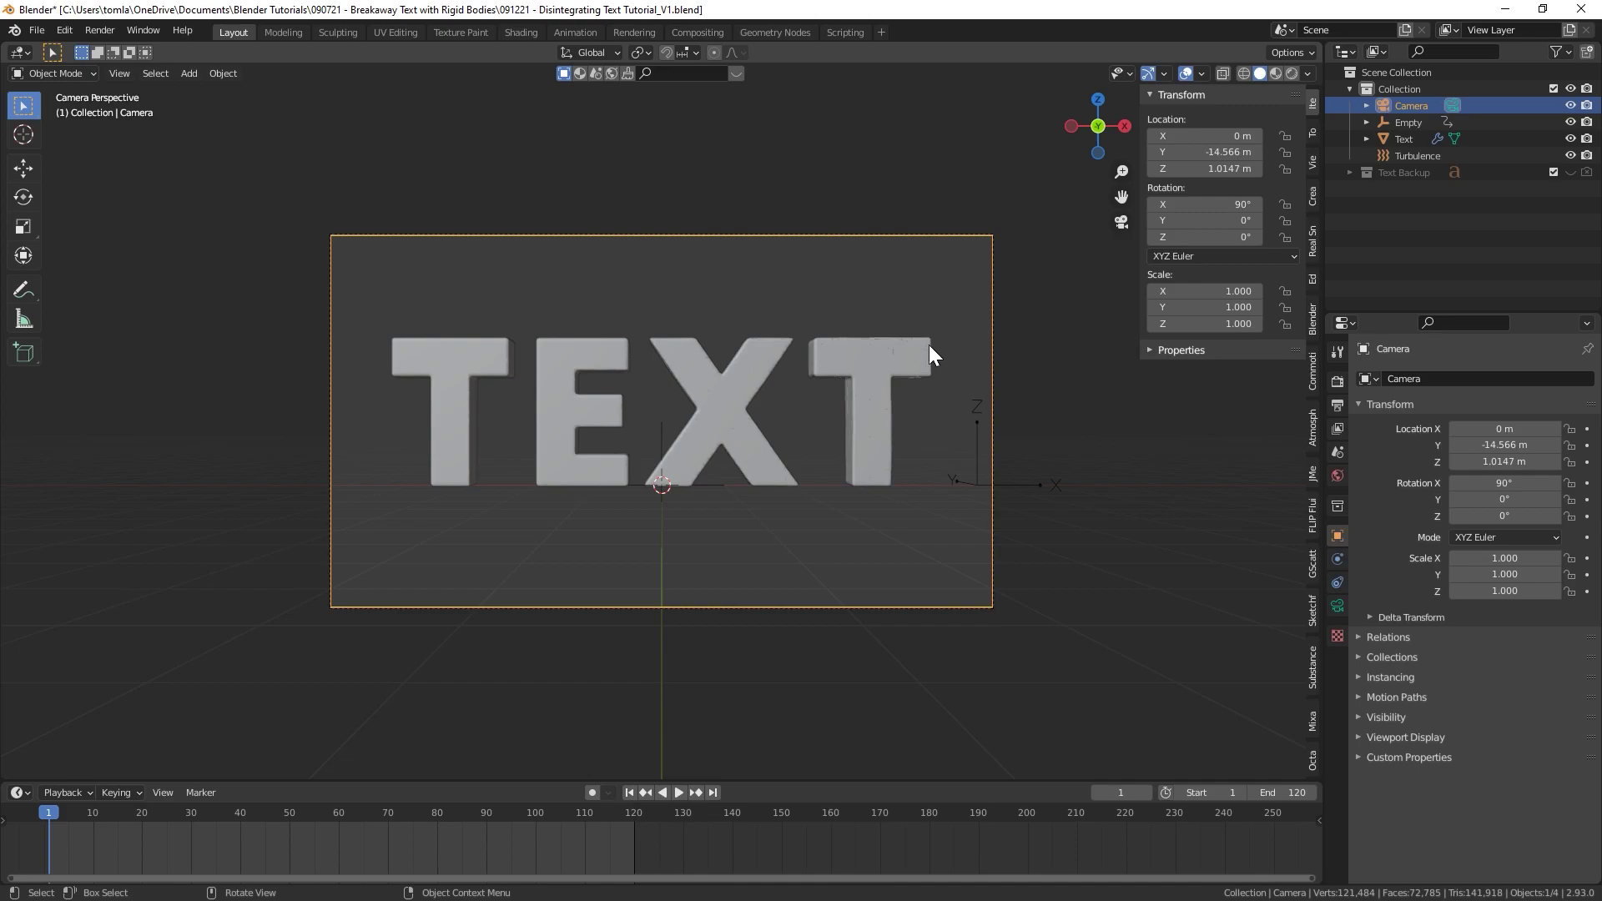
pyautogui.press('g')
pyautogui.press('z')
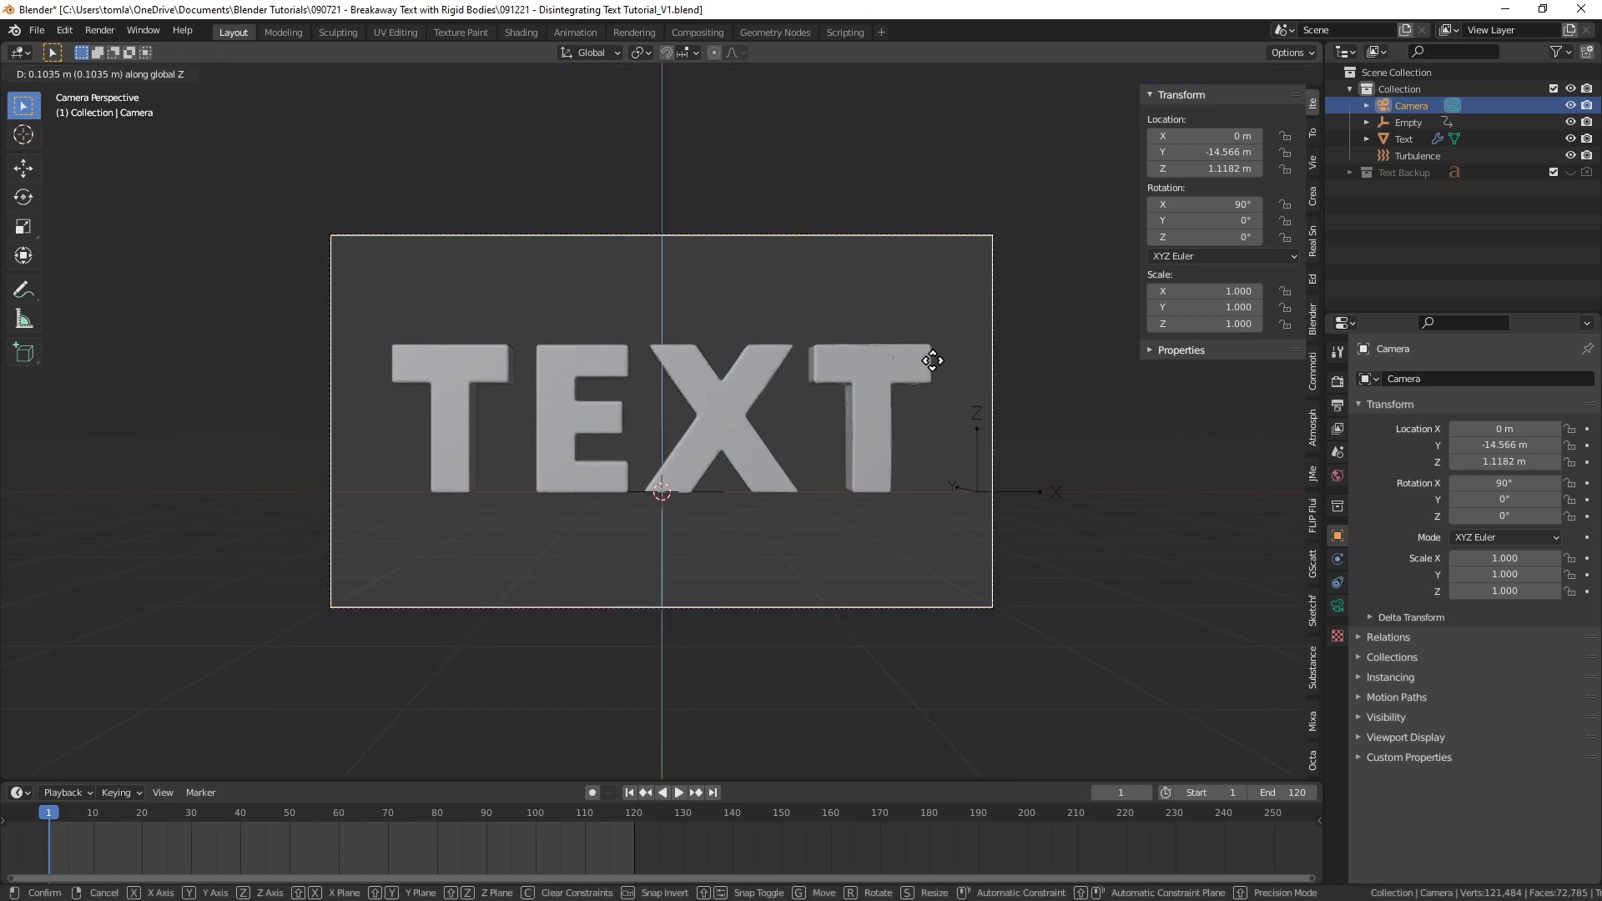
pyautogui.click(932, 360)
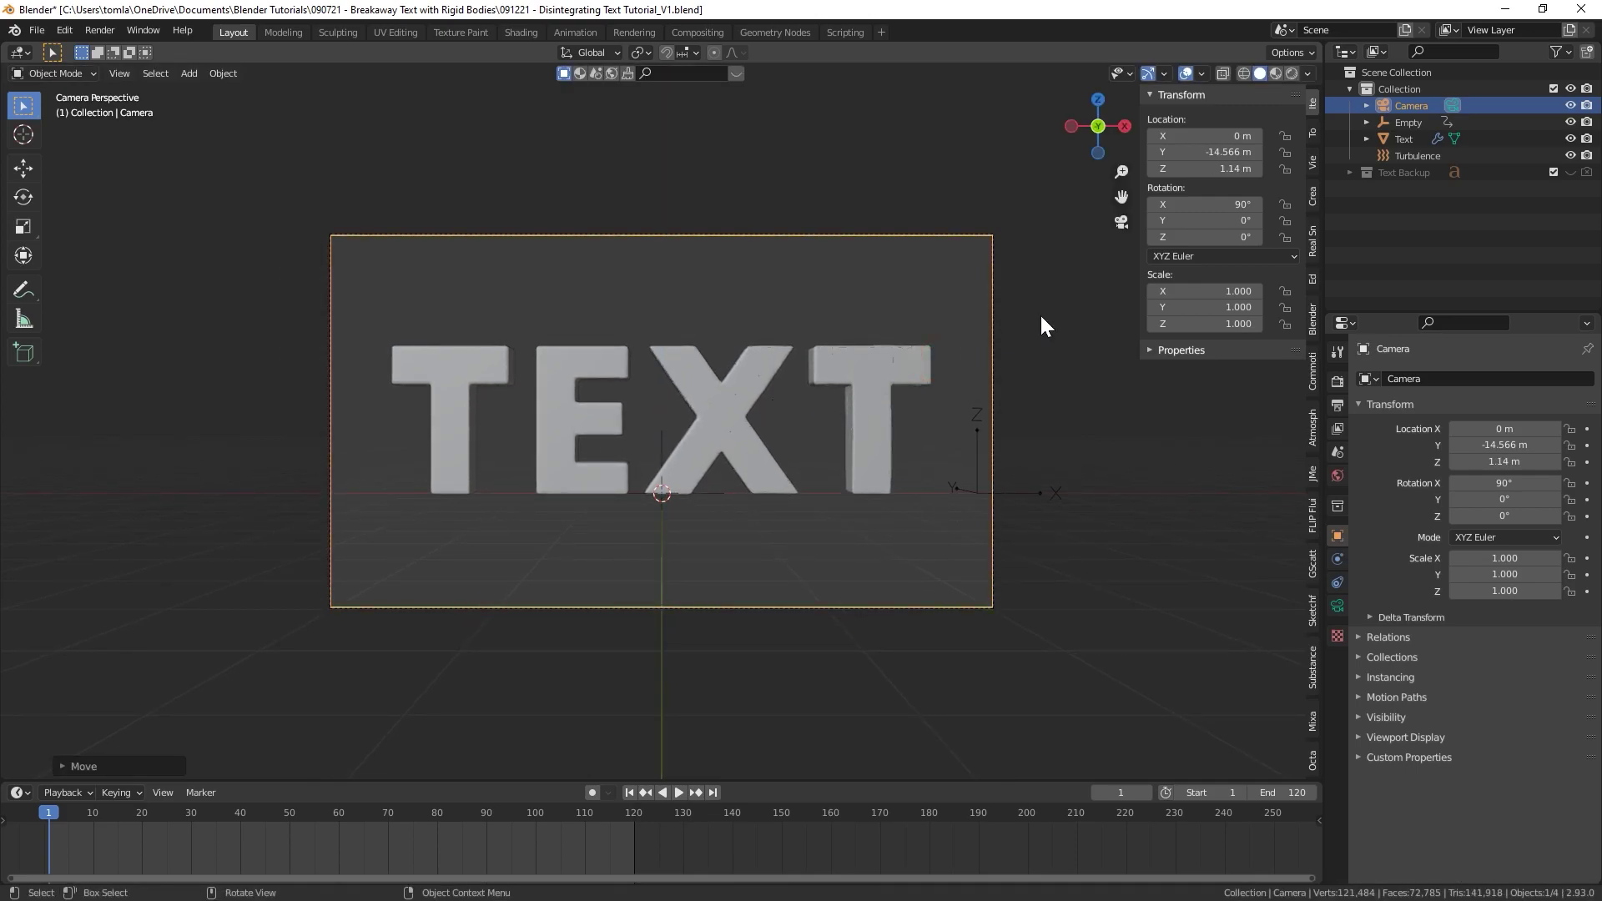
pyautogui.moveTo(1214, 154); pyautogui.dragTo(1160, 170)
# - Play the animation from the camera view, stopping at frame 99
pyautogui.scroll(1, 779, 428)
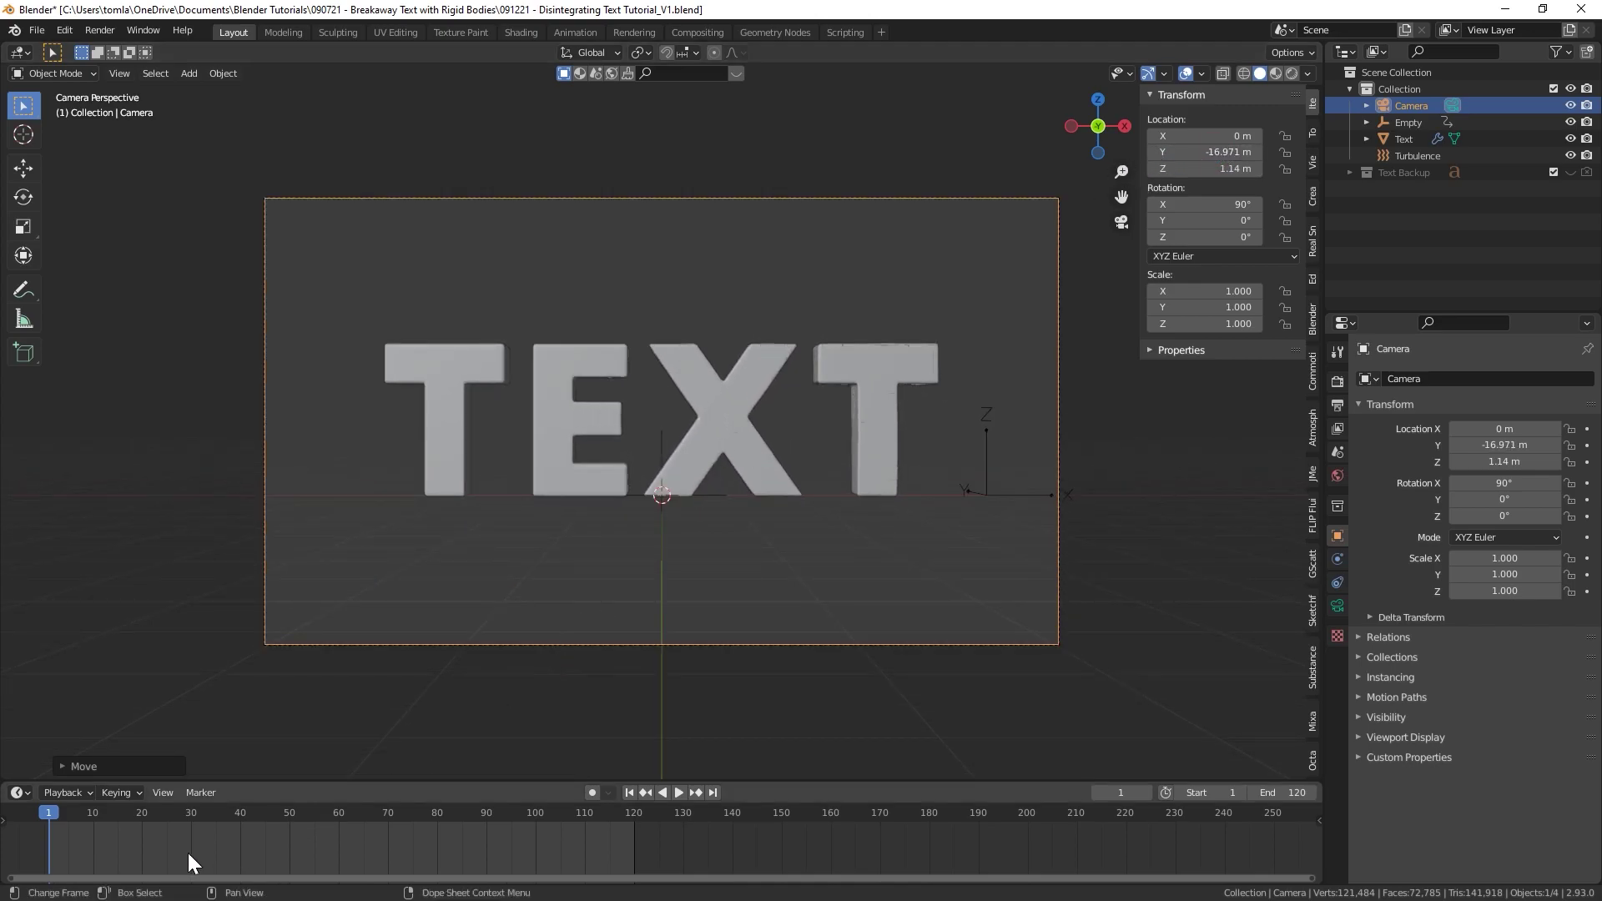
pyautogui.press('space')
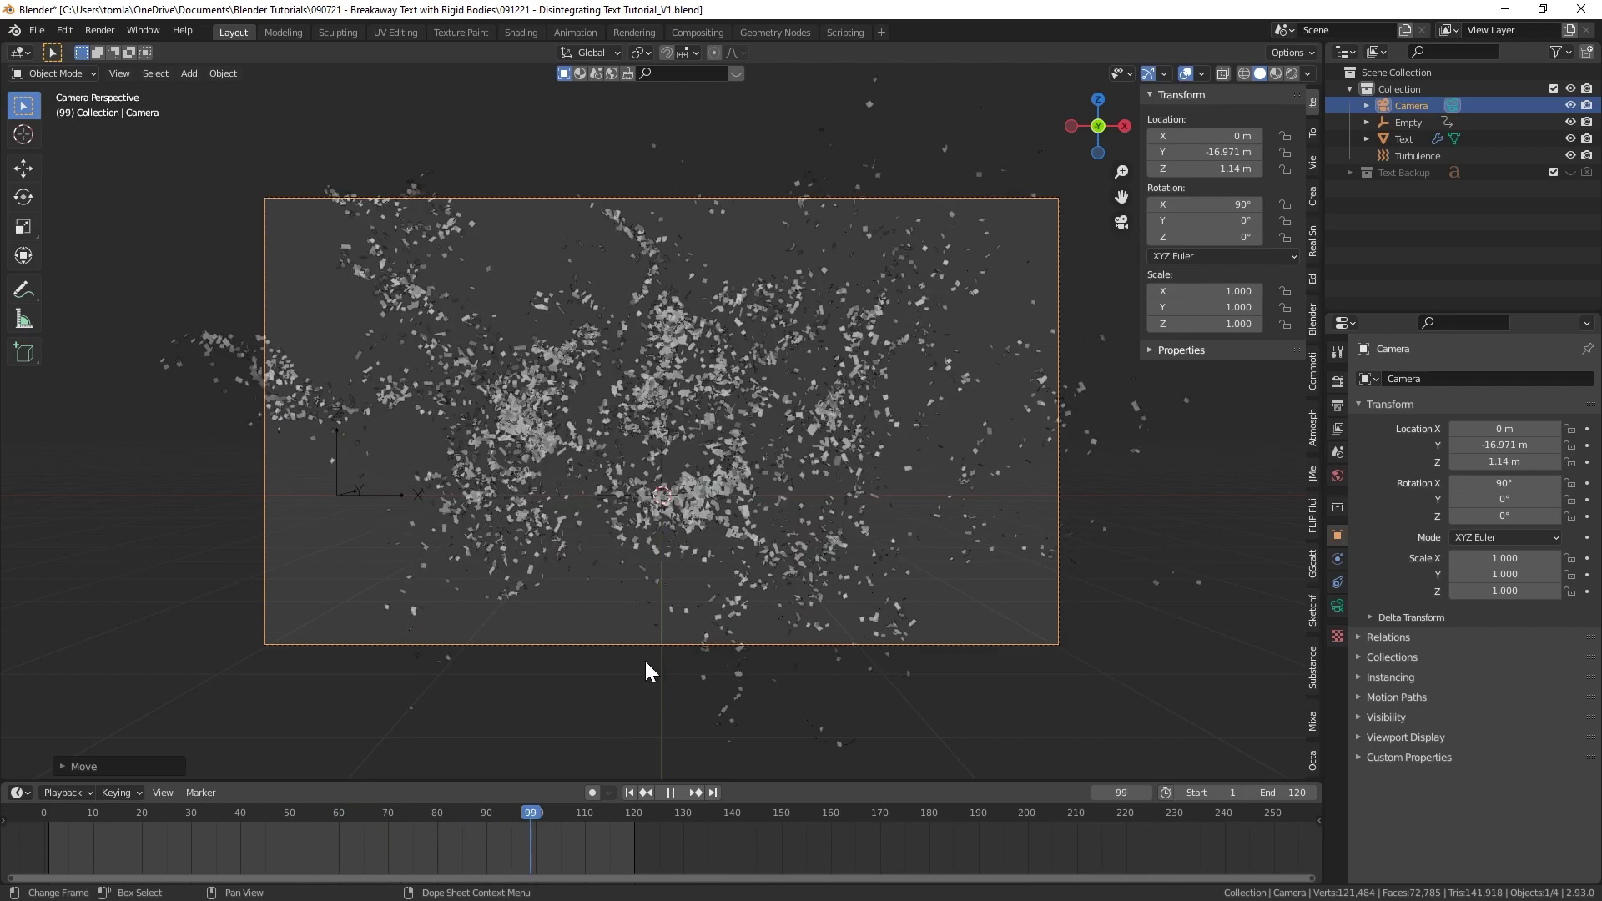
pyautogui.press('space')
# - Save the project file and return to the front orthographic view
pyautogui.hotkey('ctrl', 's')
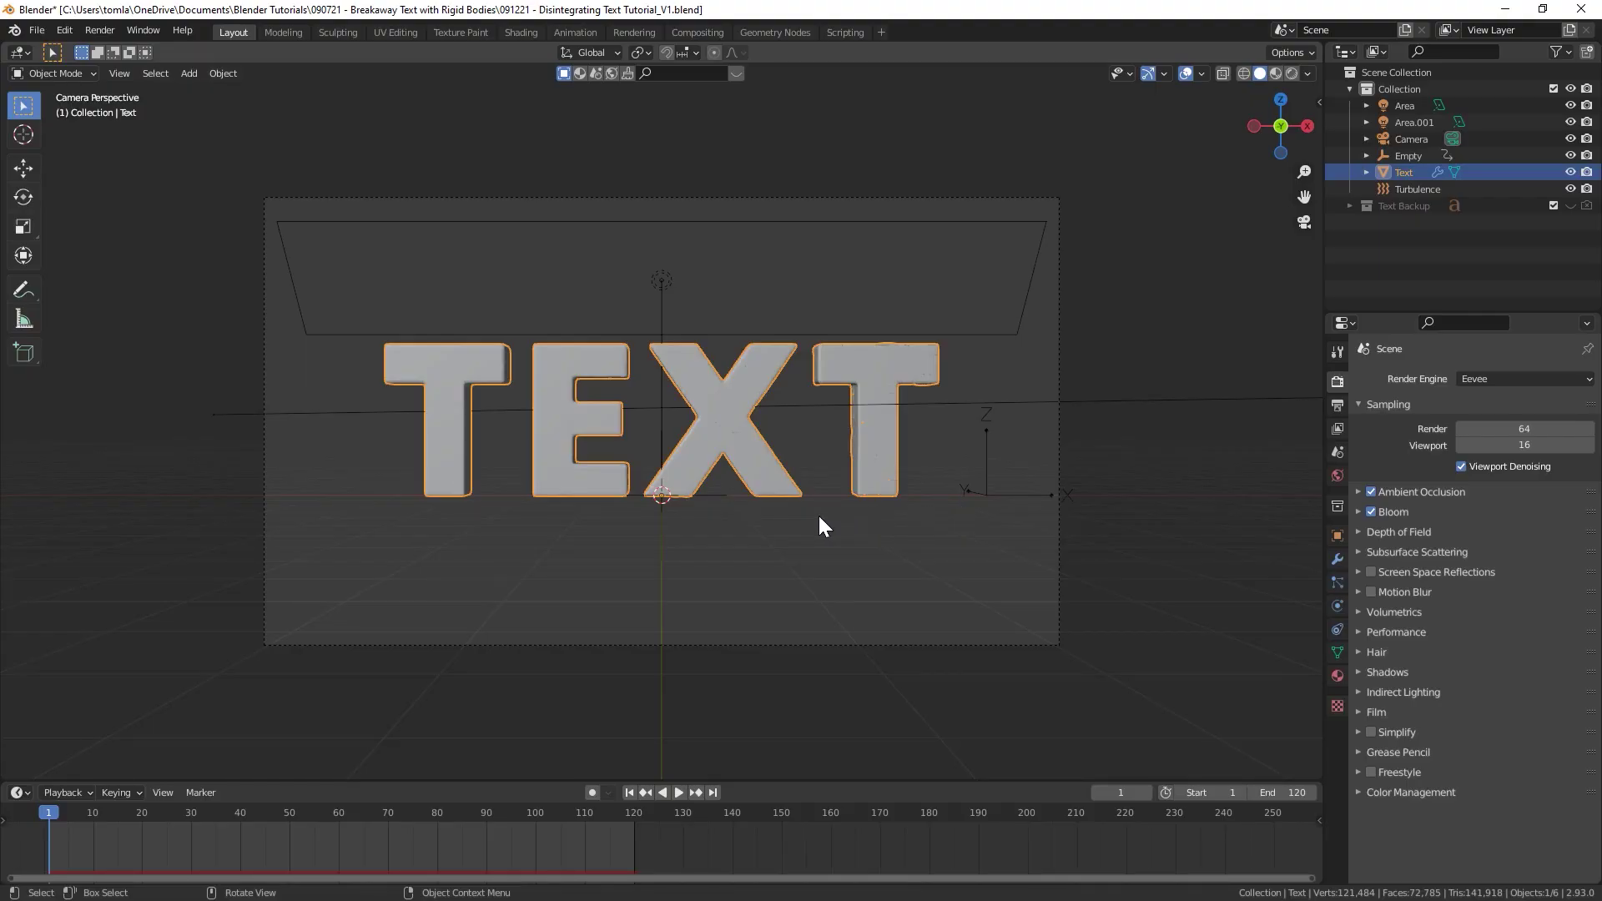
pyautogui.press('KP_1')
# - Add a Plain Axes empty and move it 5 m along X
pyautogui.scroll(-2, 432, 451)
pyautogui.hotkey('shift', 'a')
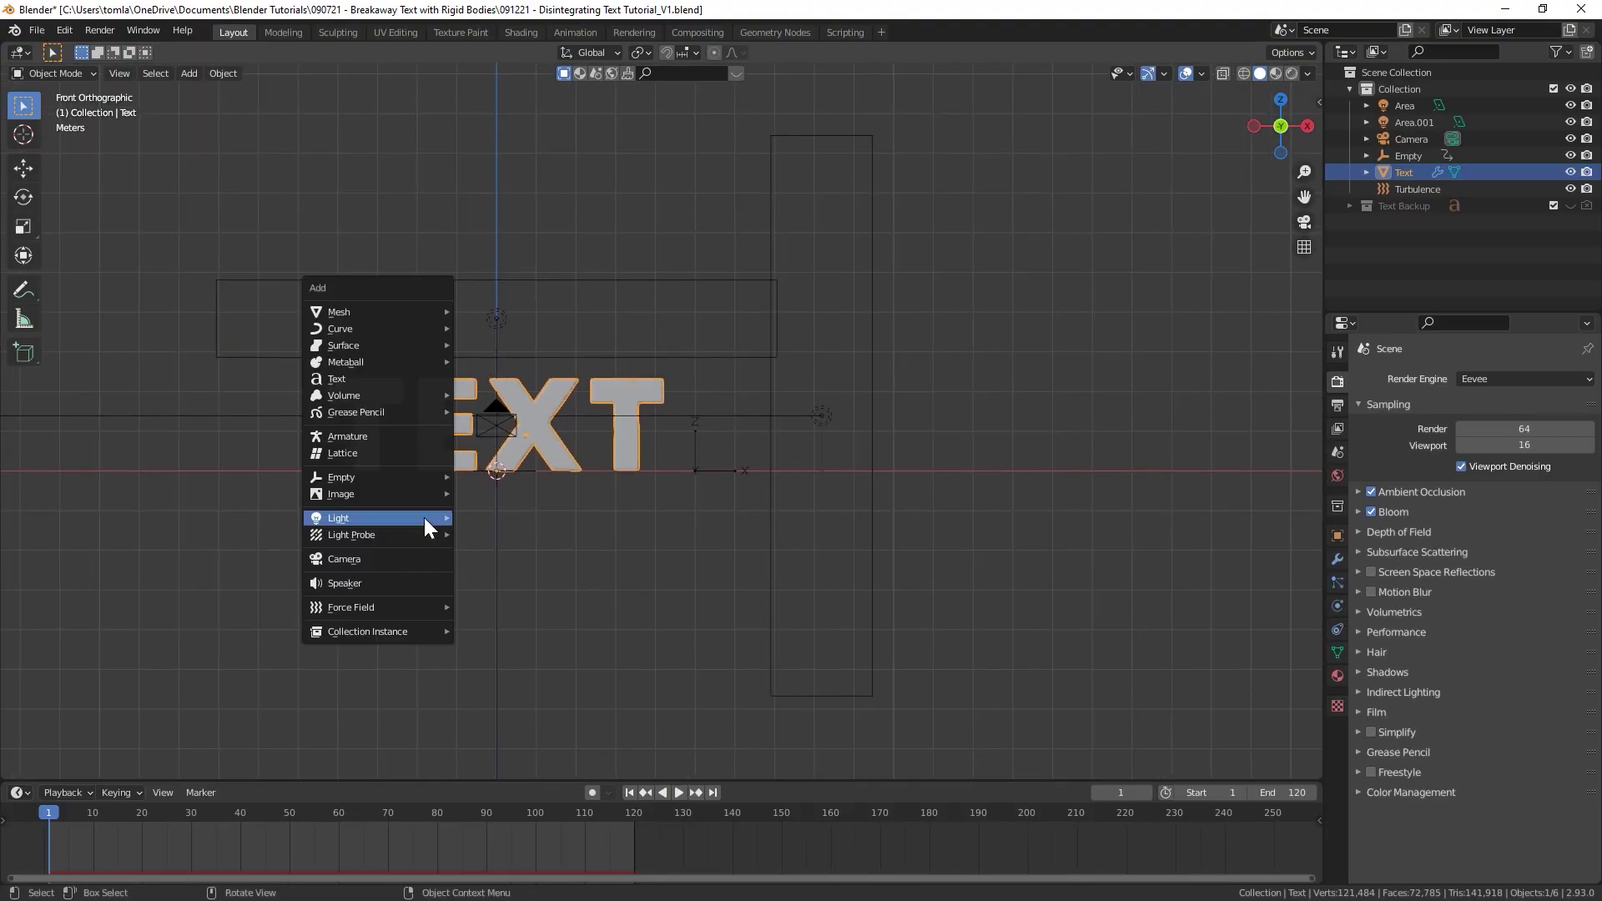
pyautogui.moveTo(377, 478)
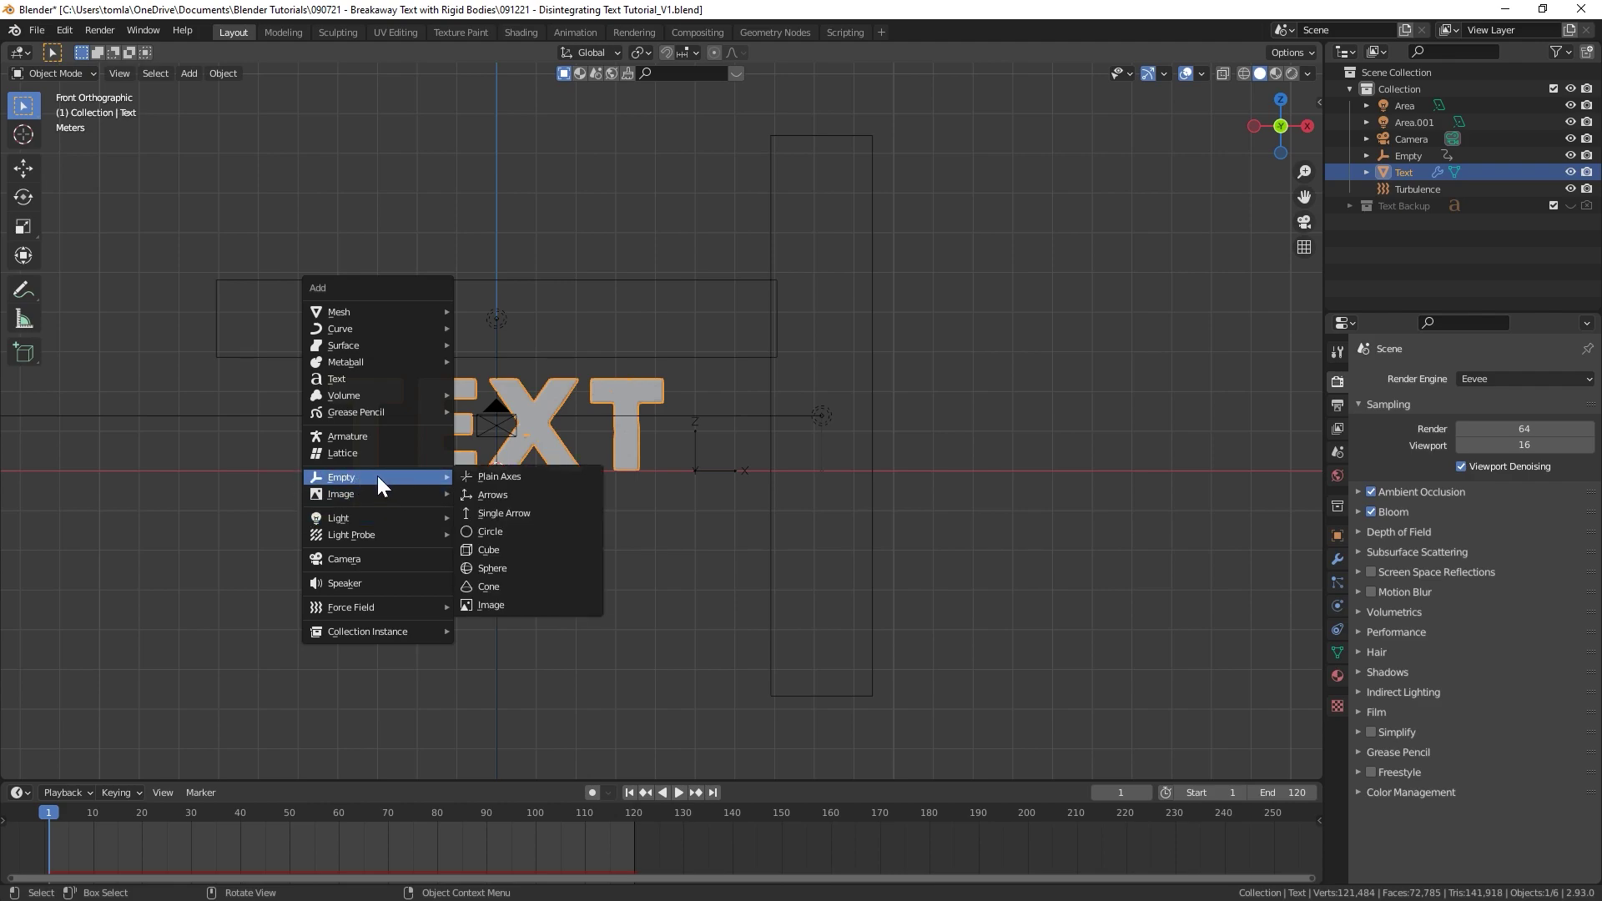
pyautogui.click(470, 474)
pyautogui.press('g')
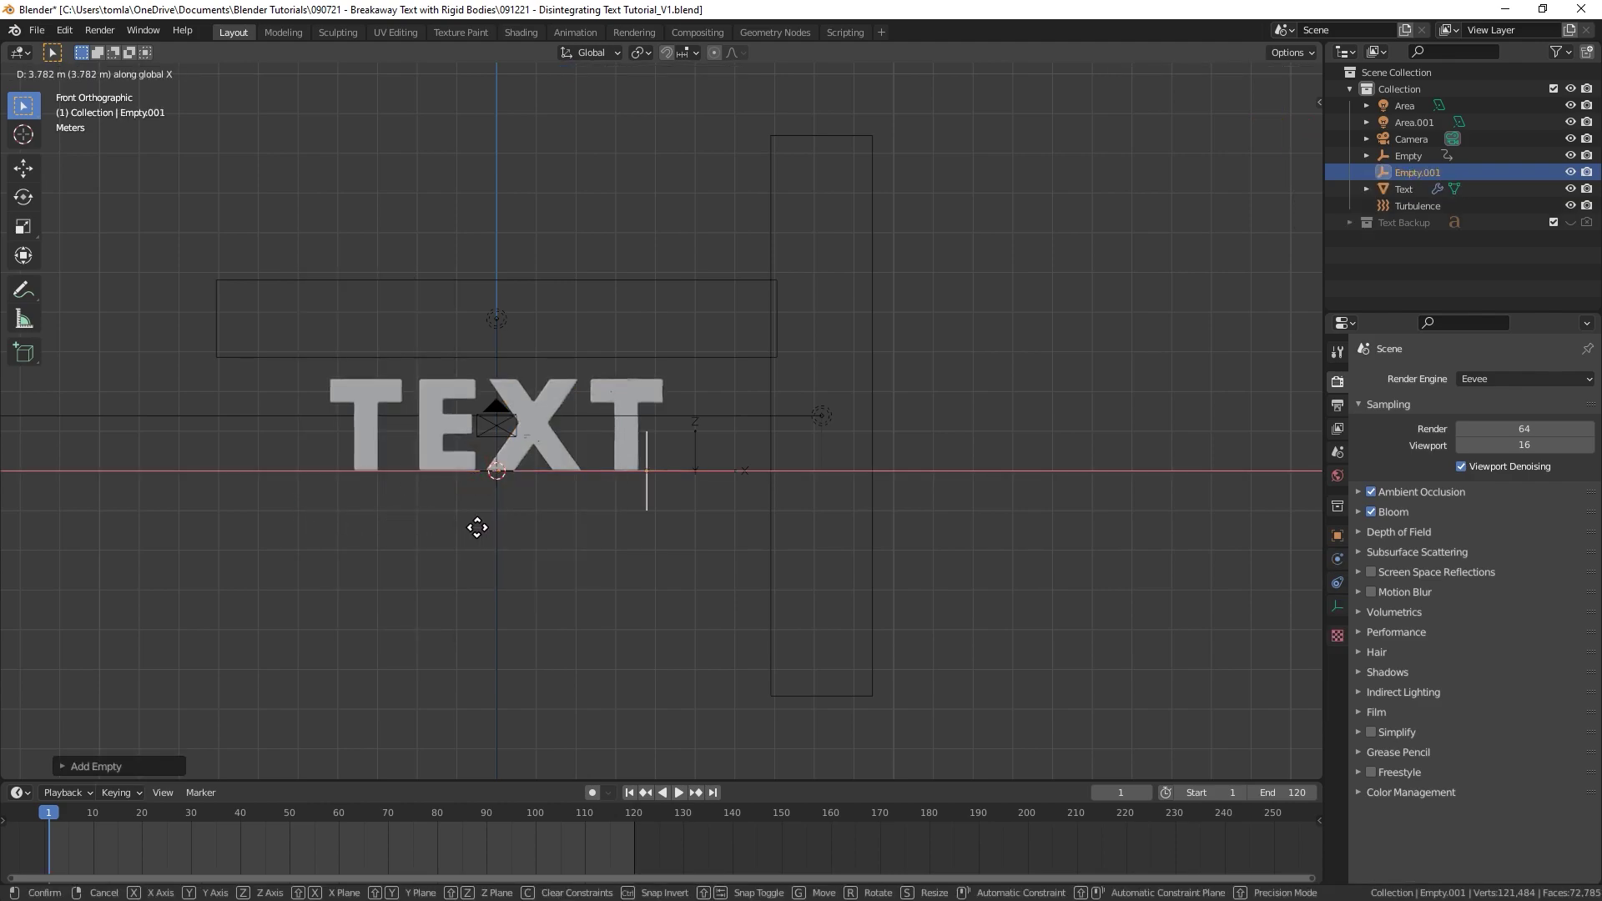
pyautogui.press('x')
pyautogui.click(519, 526)
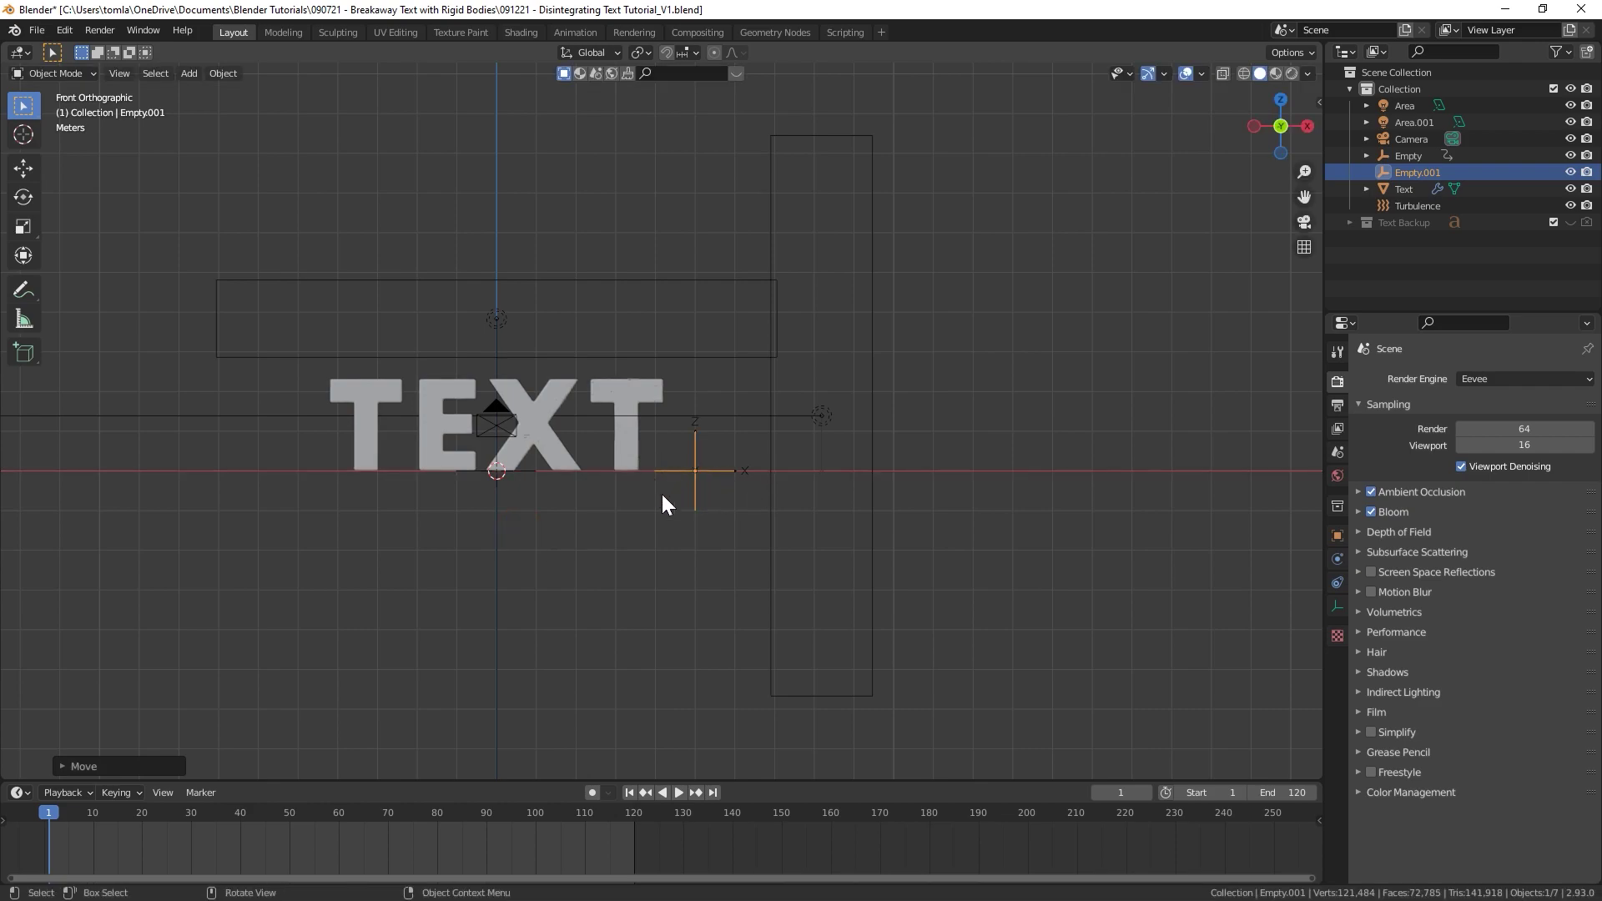
# - Rename the empty to 'Material Empty' in Object Properties and save the file
pyautogui.keyDown('shift'); pyautogui.moveTo(565, 453); pyautogui.dragTo(907, 477, button='middle'); pyautogui.keyUp('shift')
pyautogui.scroll(3, 572, 412)
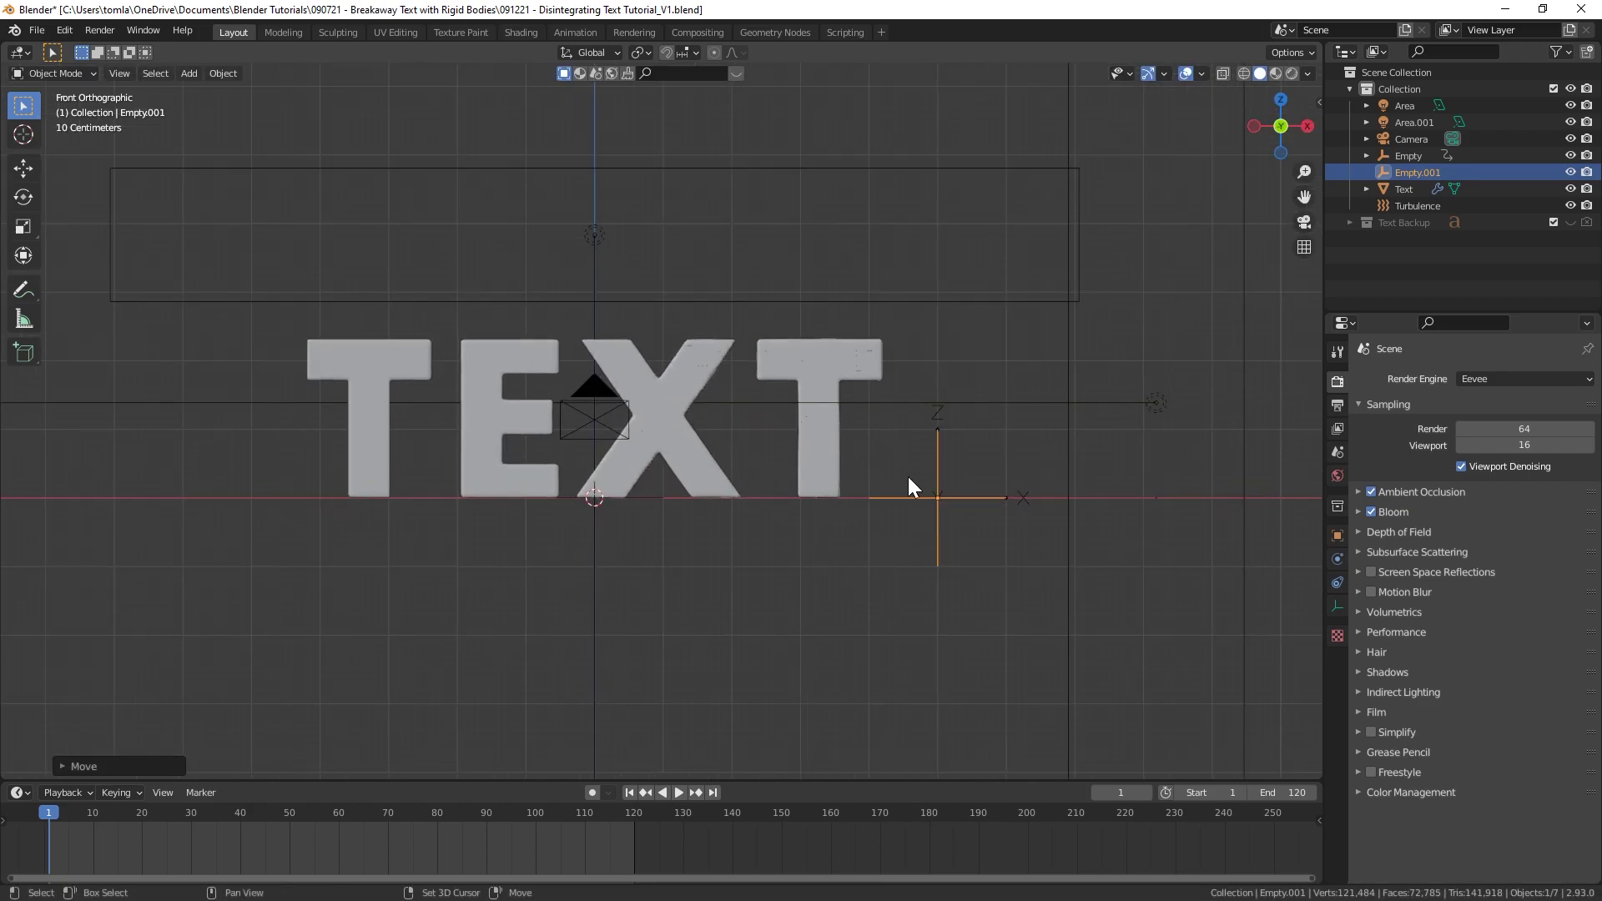
pyautogui.click(1336, 534)
pyautogui.click(1429, 379)
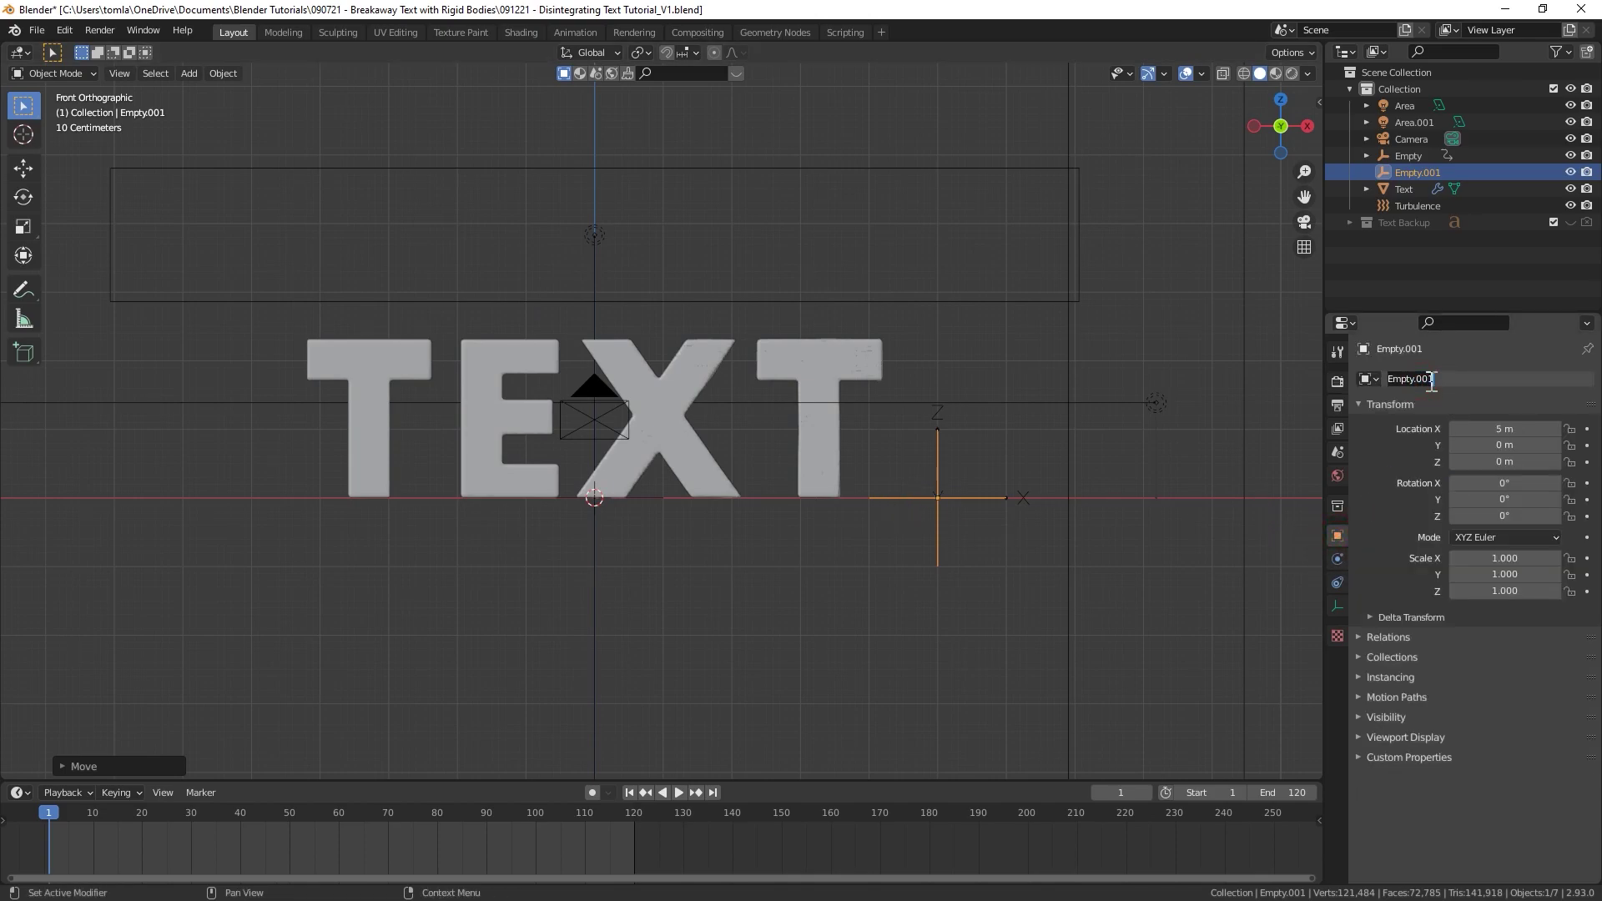
pyautogui.write('Material Empty')
pyautogui.press('Return')
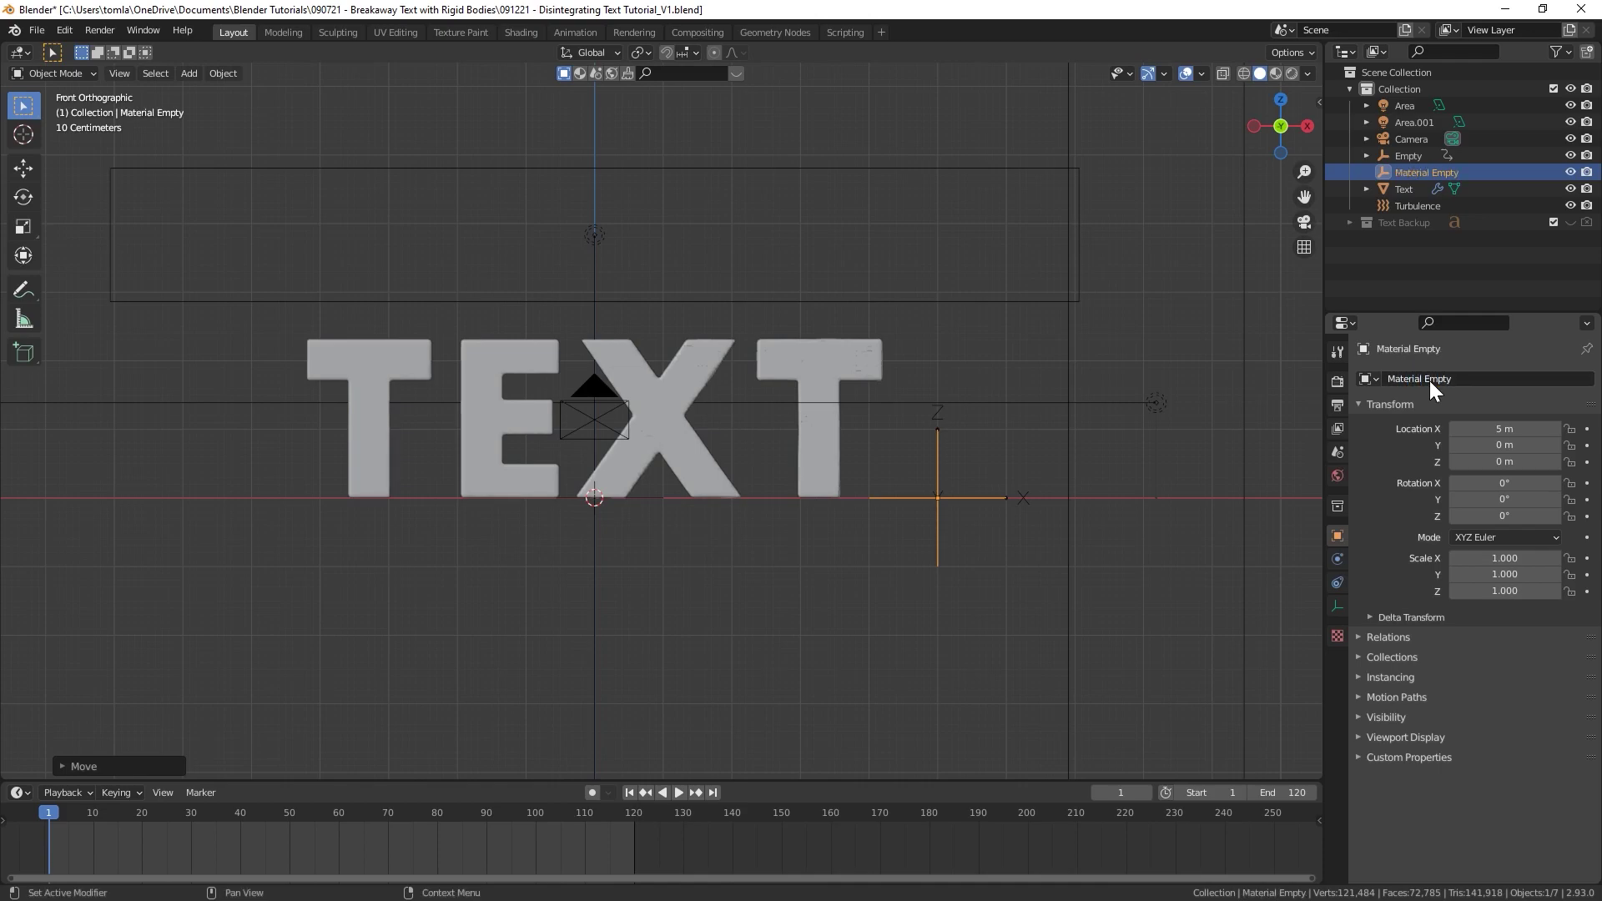
pyautogui.hotkey('ctrl', 's')
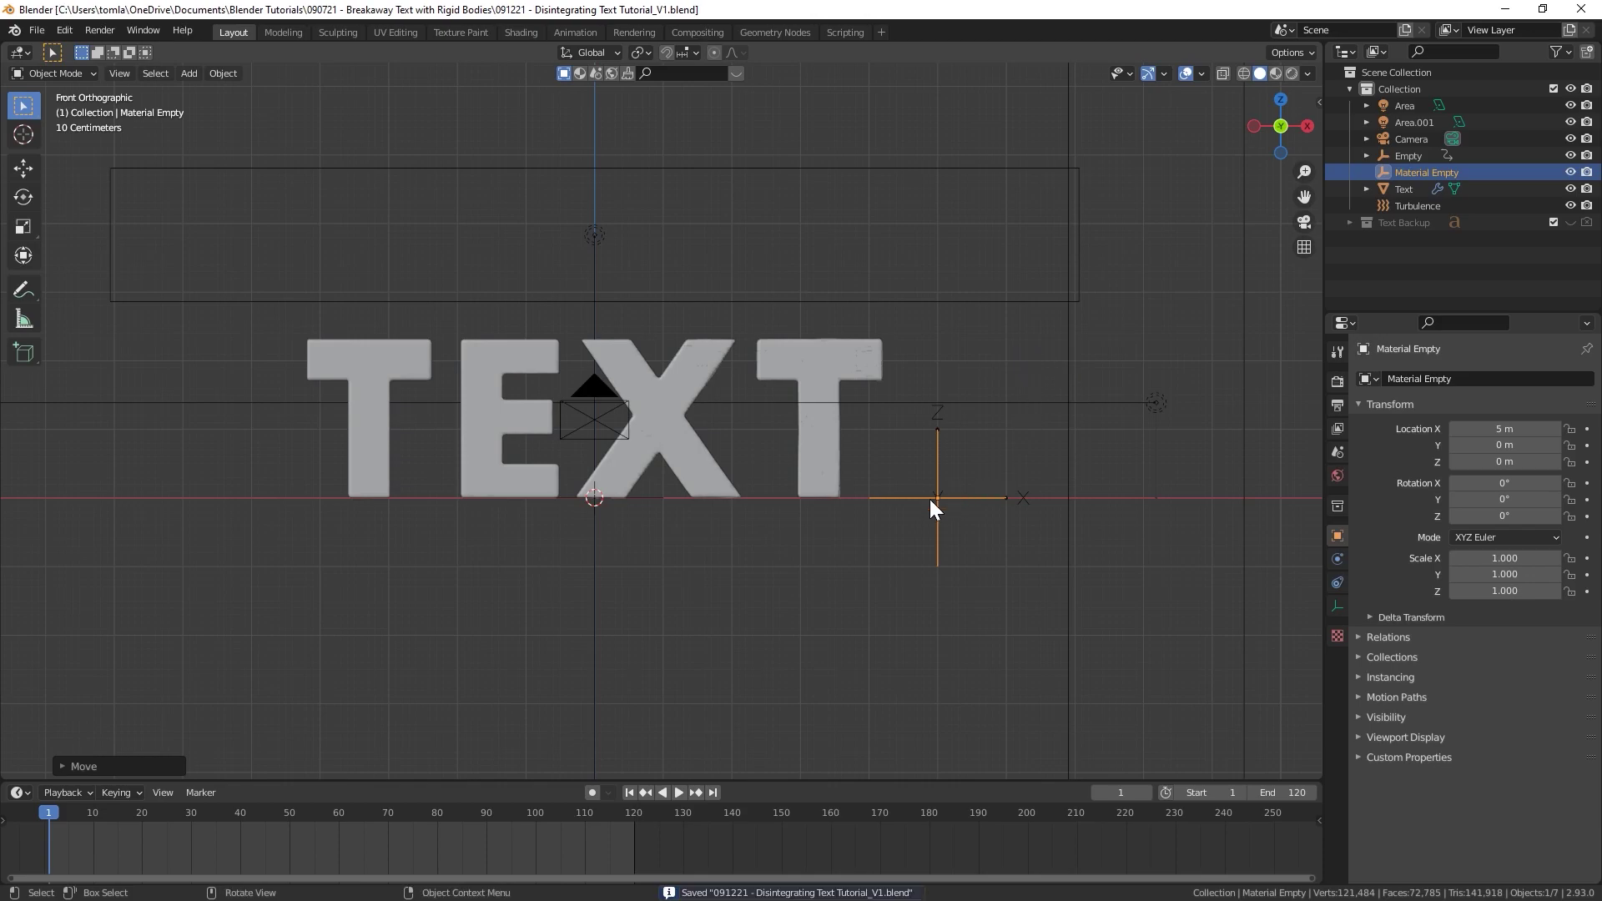
# - Keyframe the Material Empty's location at frame 30, then at X -5 m on frame 90
pyautogui.click(191, 813)
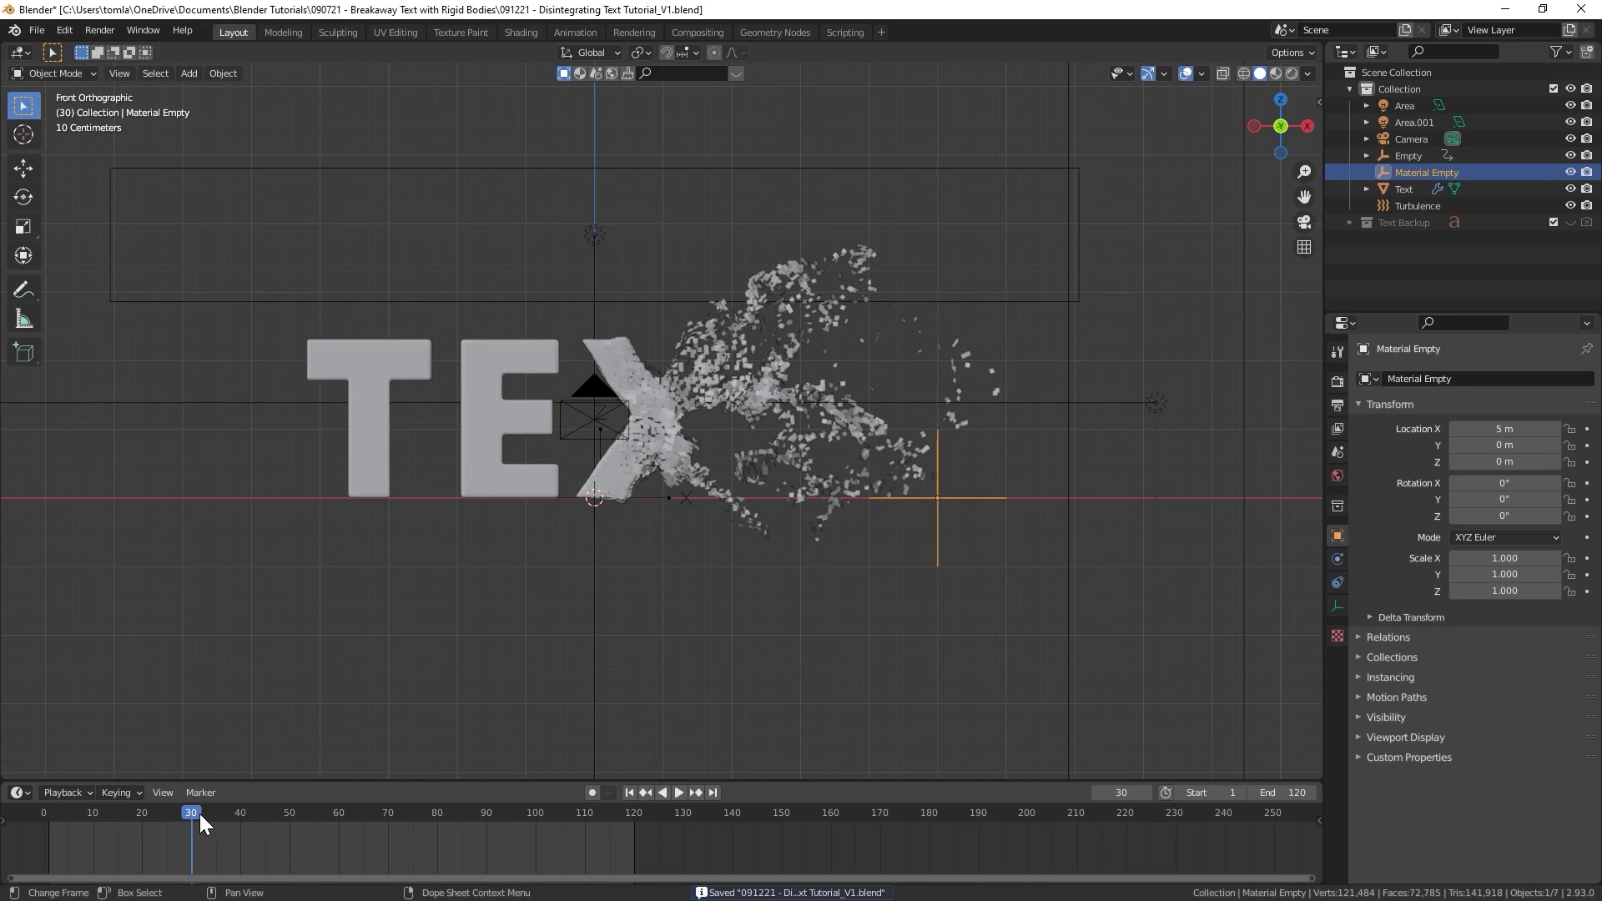
pyautogui.press('i')
pyautogui.click(933, 524)
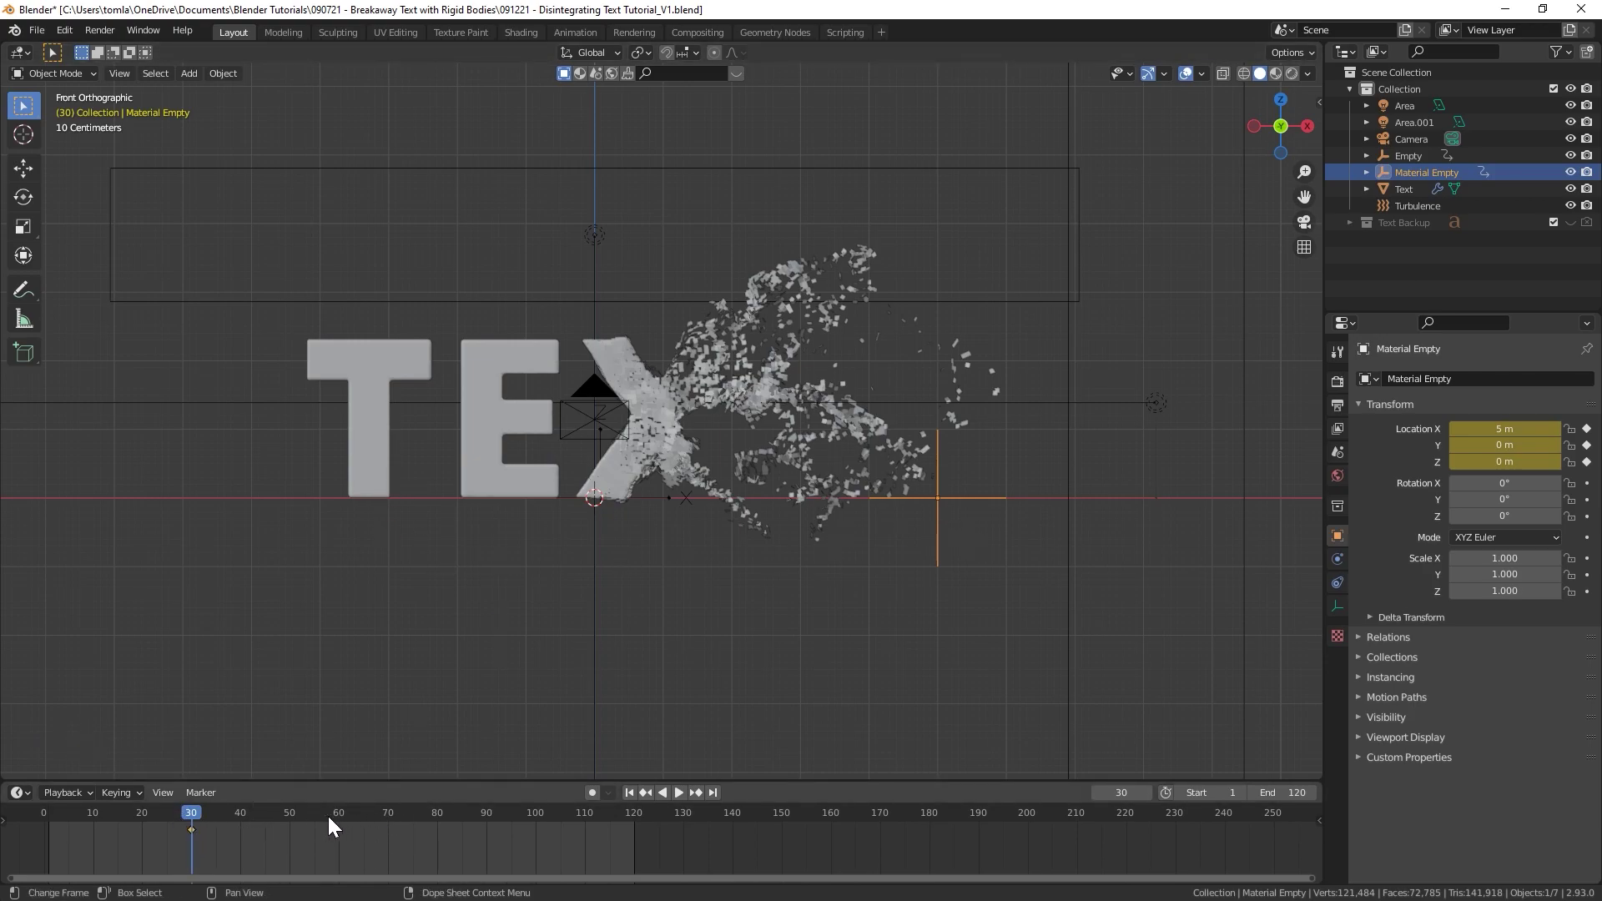
pyautogui.click(486, 811)
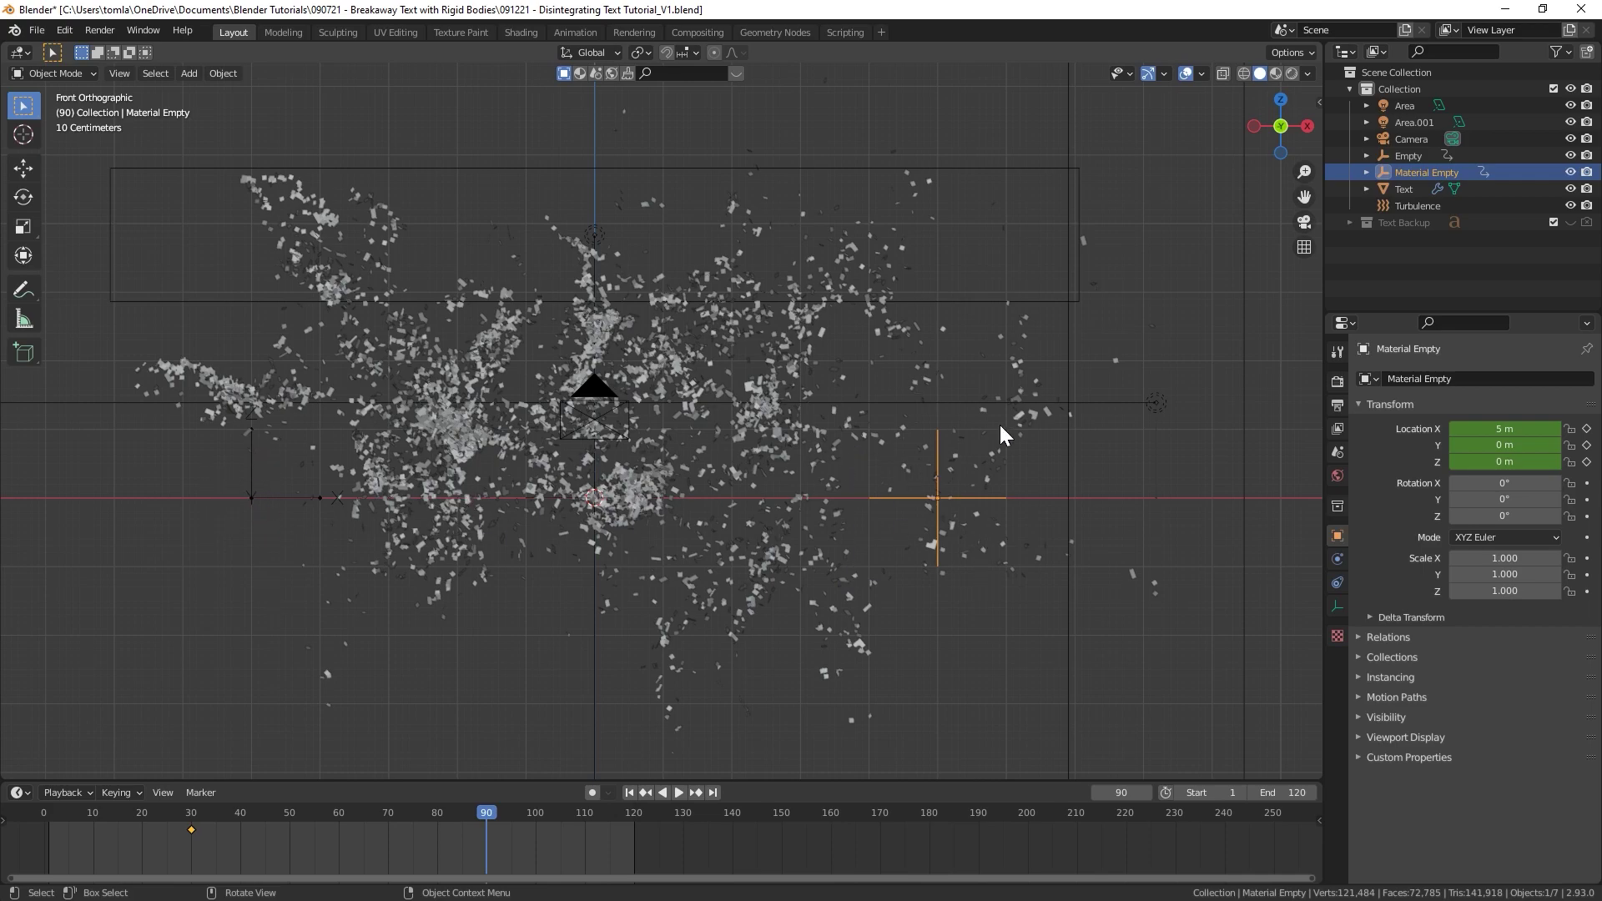
pyautogui.press('g')
pyautogui.press('x')
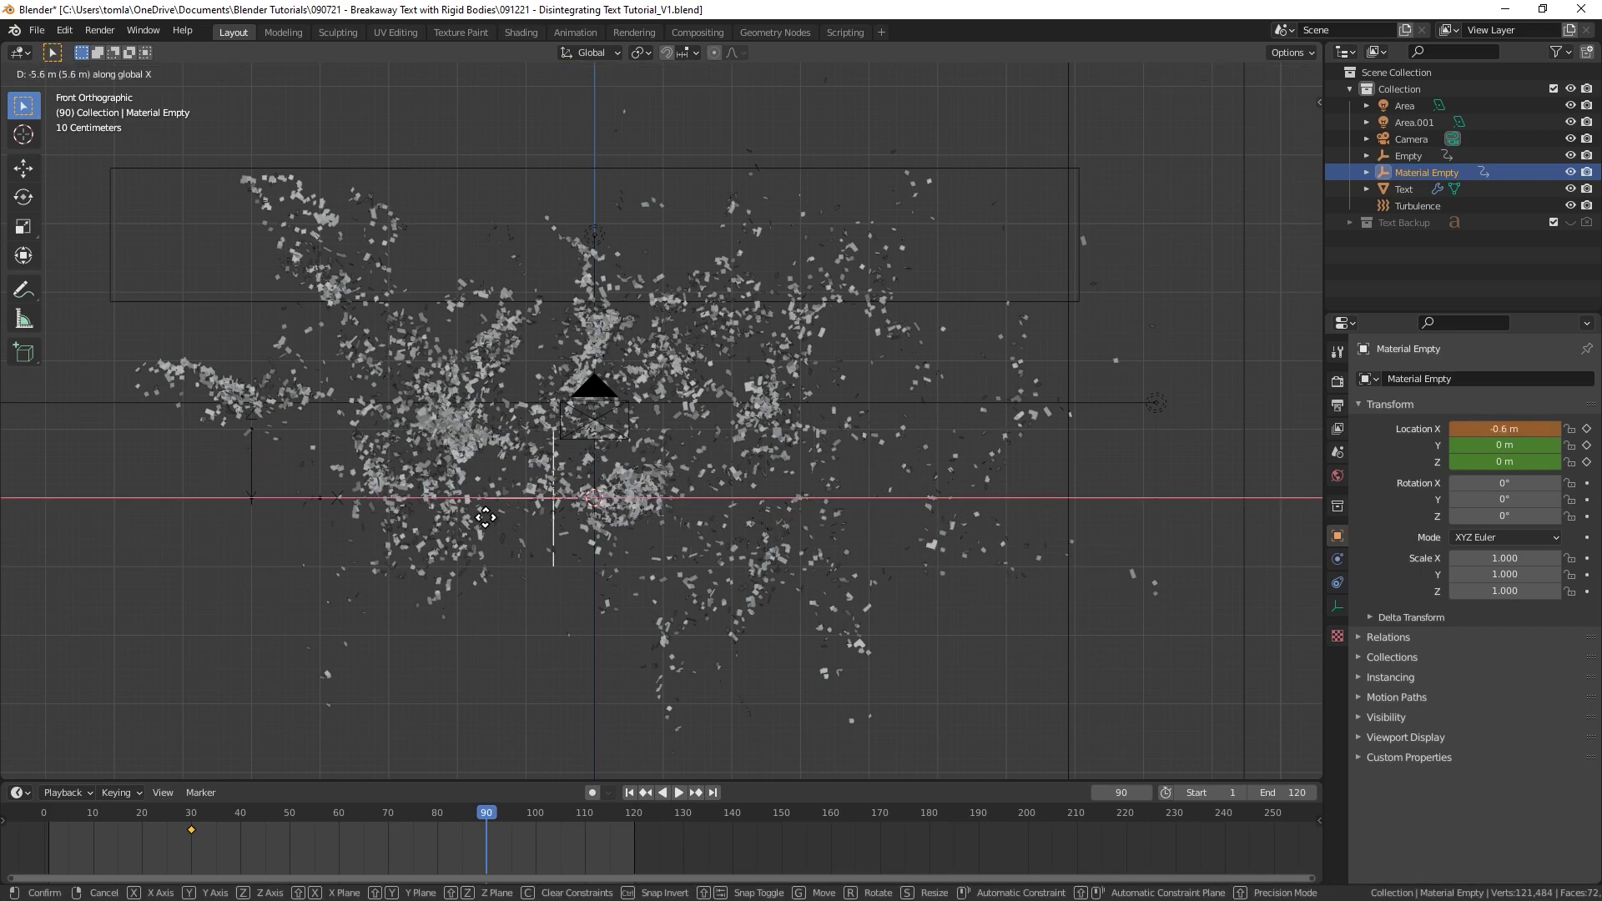
pyautogui.click(250, 543)
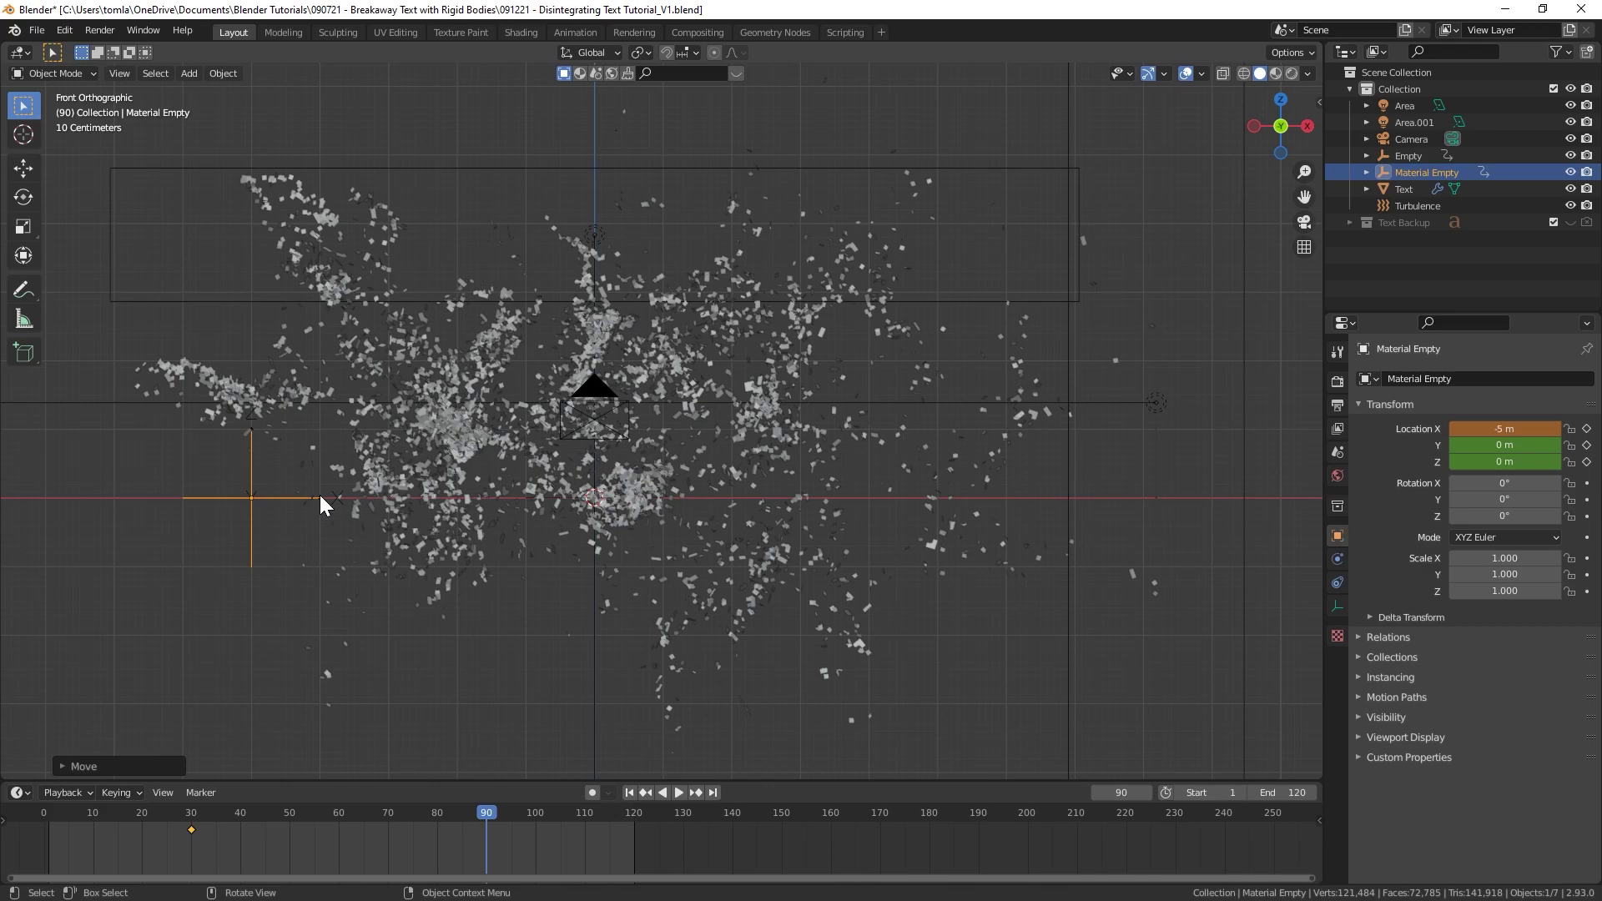
pyautogui.press('i')
pyautogui.click(321, 495)
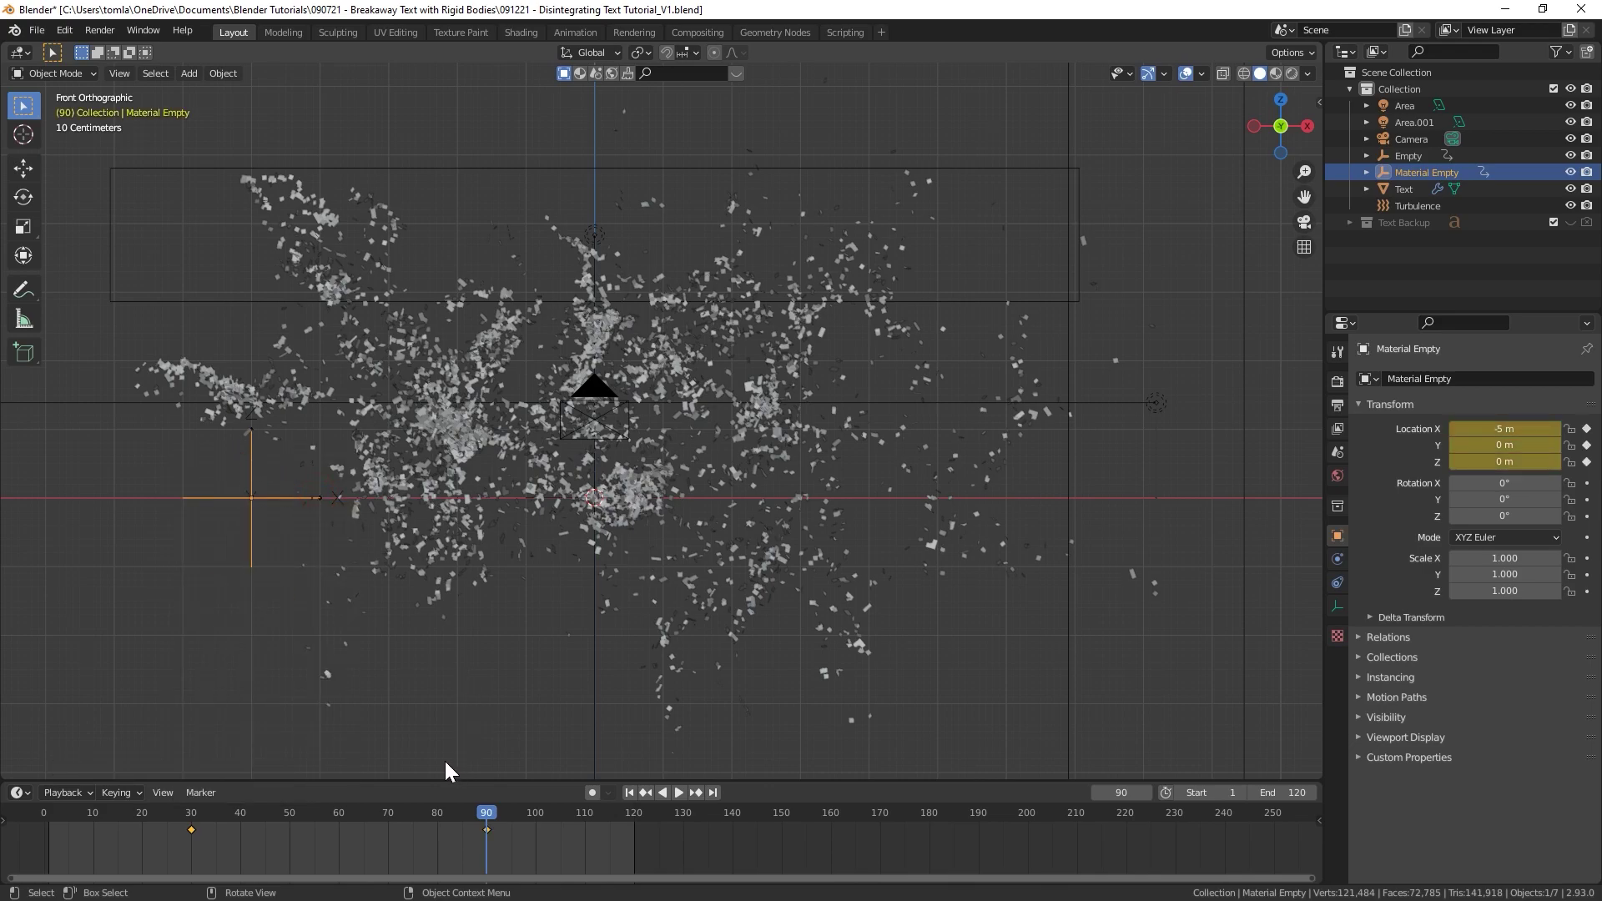
# - Play the animation backwards, return to frame 1 and save the blend file
pyautogui.hotkey('shift', 'ctrl', 'space')
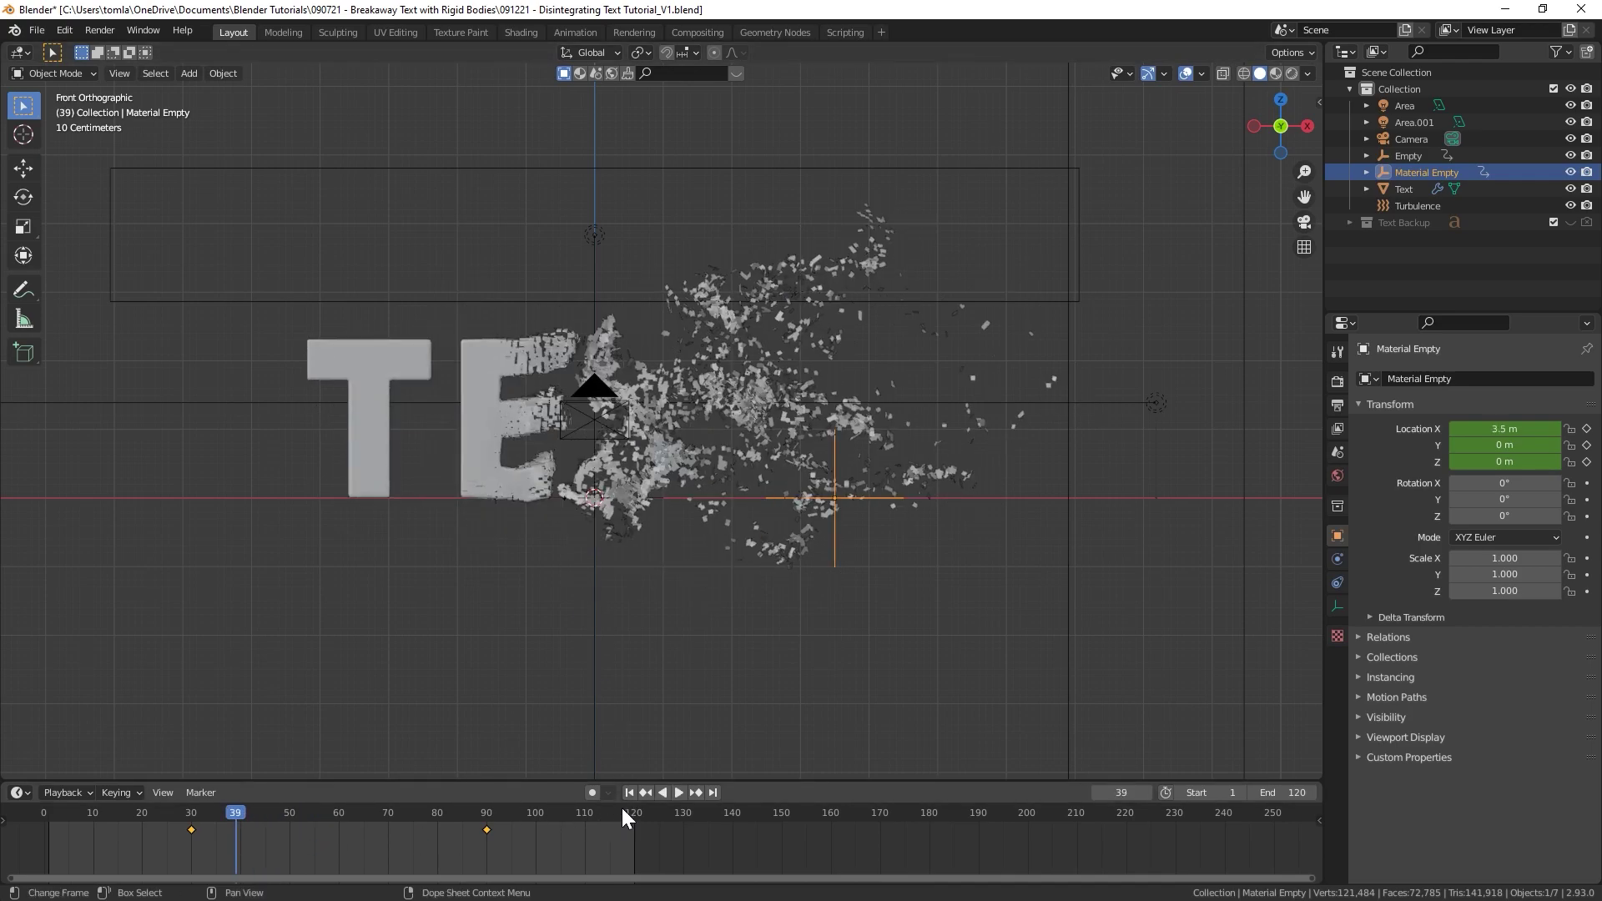
pyautogui.hotkey('shift', 'Left')
pyautogui.hotkey('ctrl', 's')
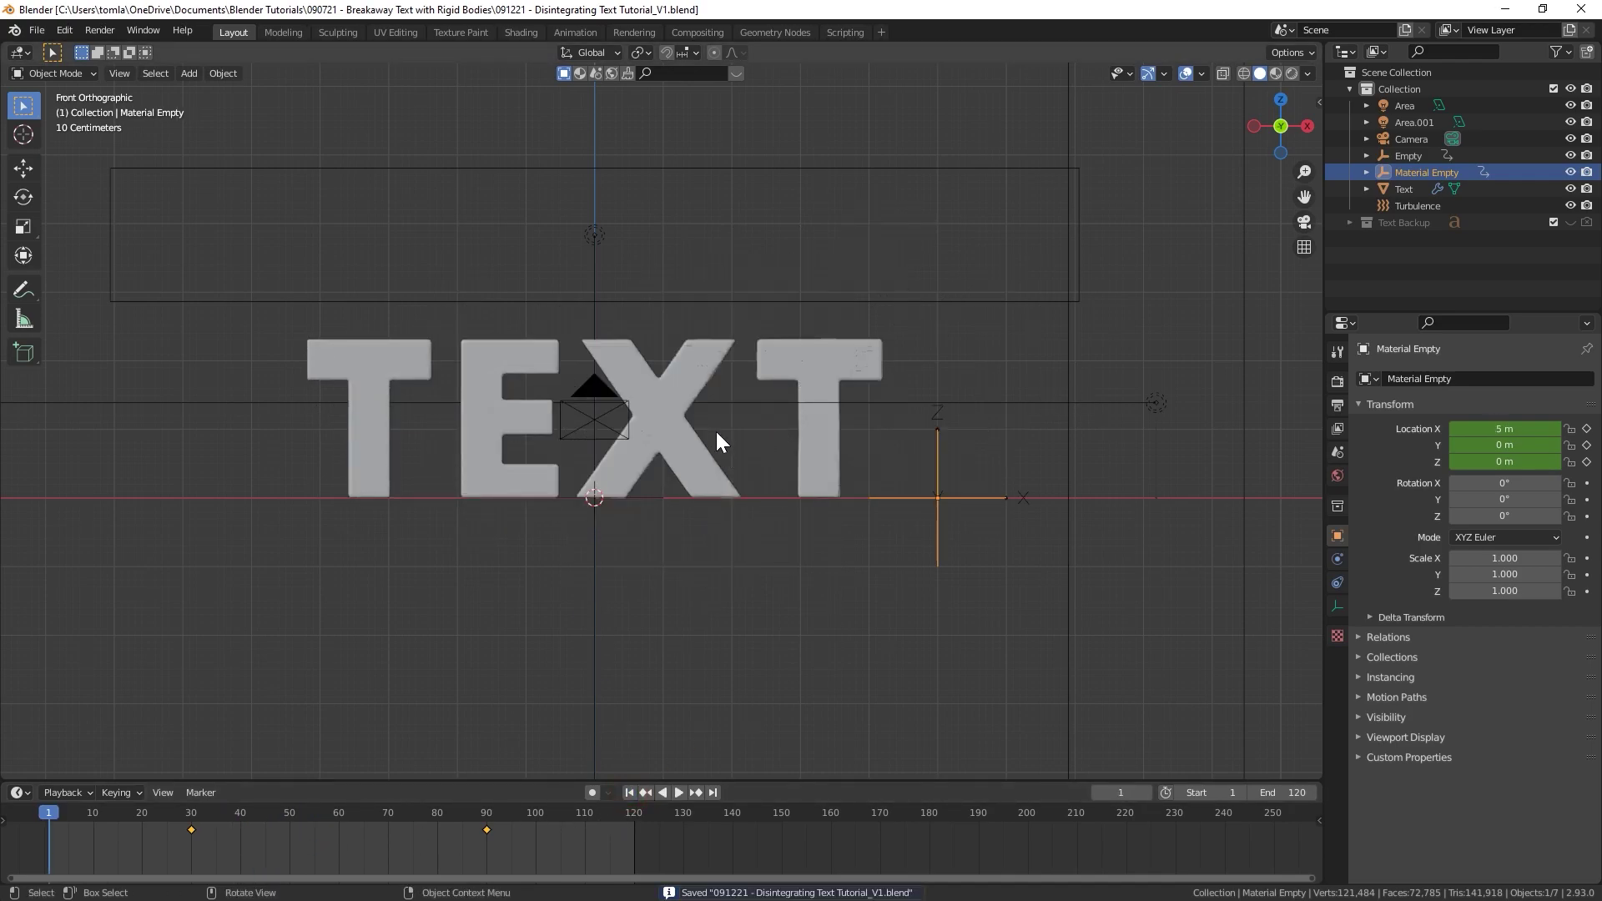
# - In the Shading workspace, select TEXT and add a Transparent BSDF below its Principled BSDF
pyautogui.click(526, 32)
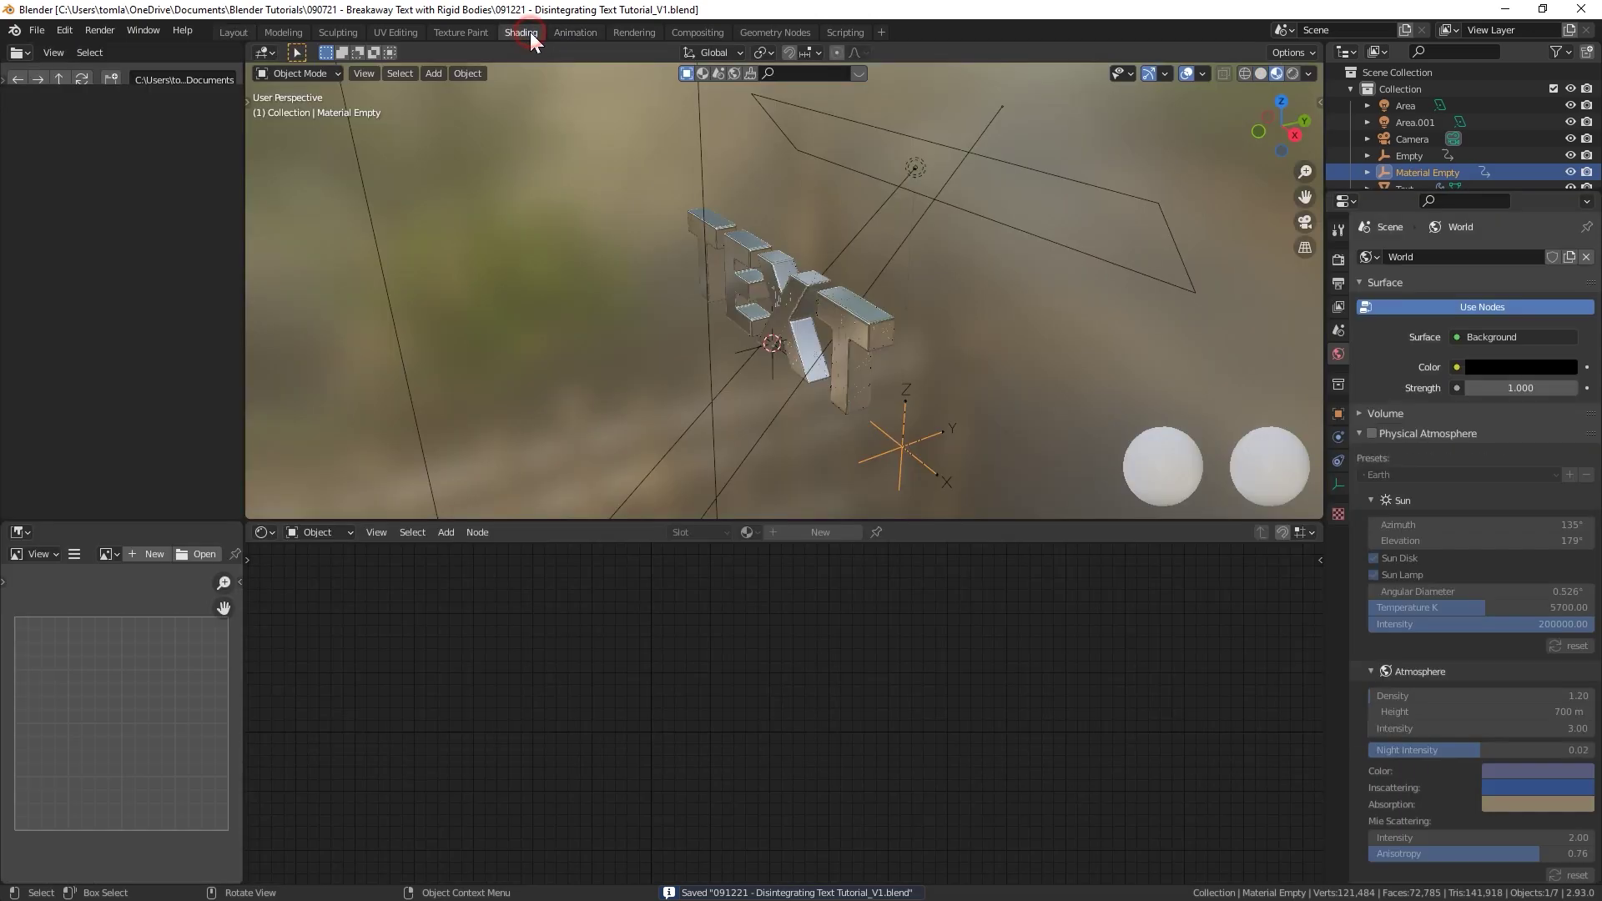
pyautogui.moveTo(773, 334); pyautogui.dragTo(825, 328, button='middle')
pyautogui.click(824, 328)
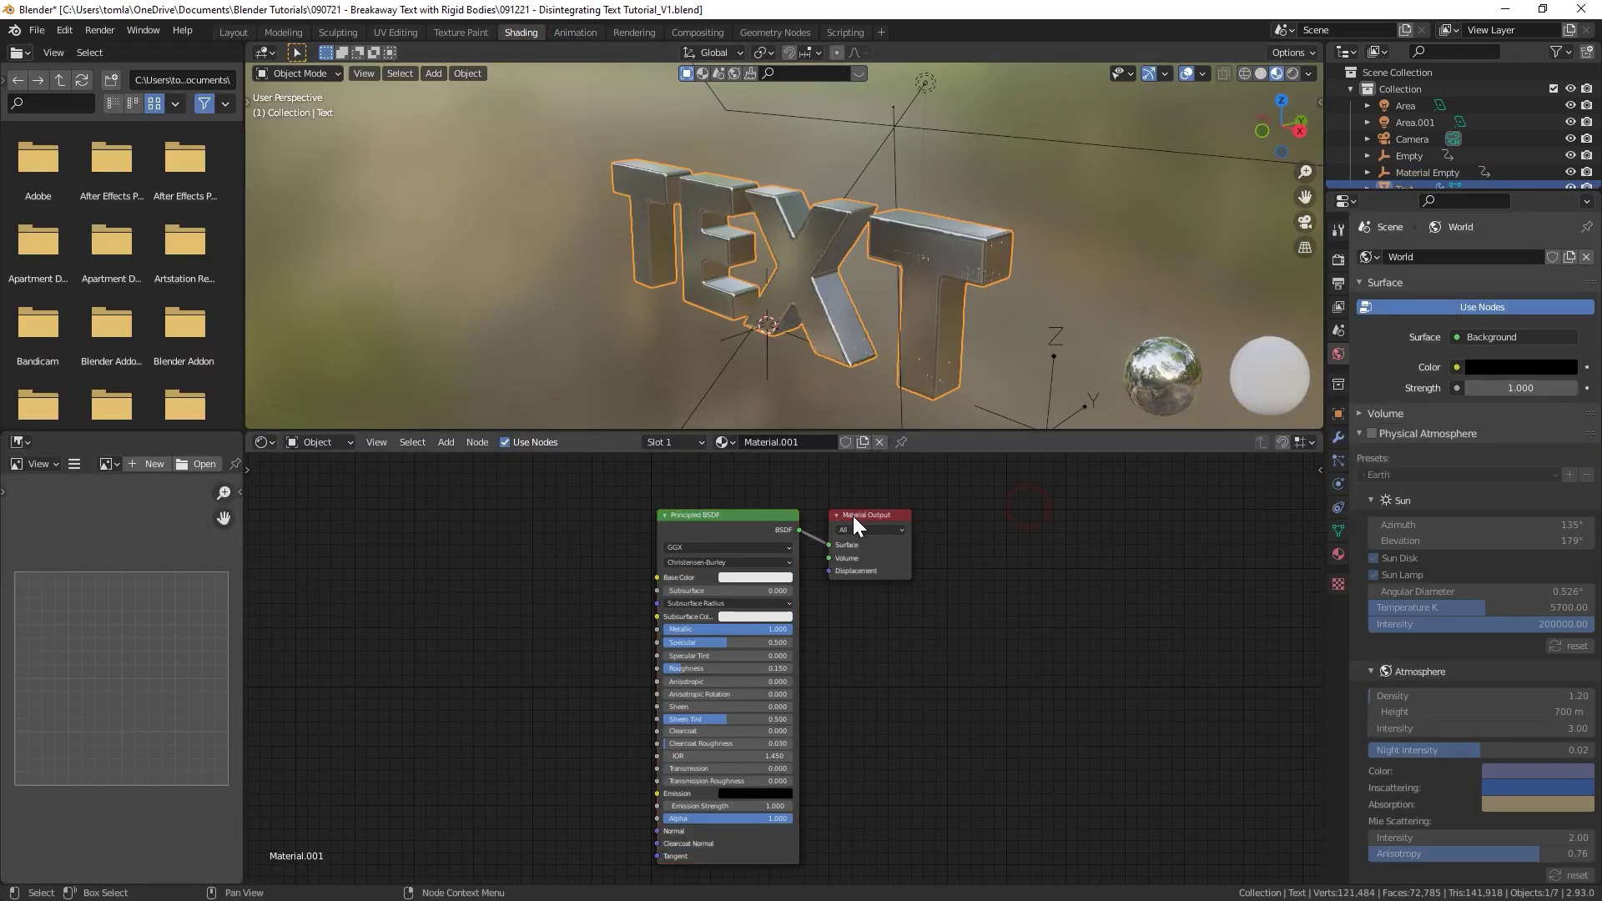
pyautogui.moveTo(853, 516); pyautogui.dragTo(1076, 503)
pyautogui.moveTo(724, 518); pyautogui.dragTo(661, 508)
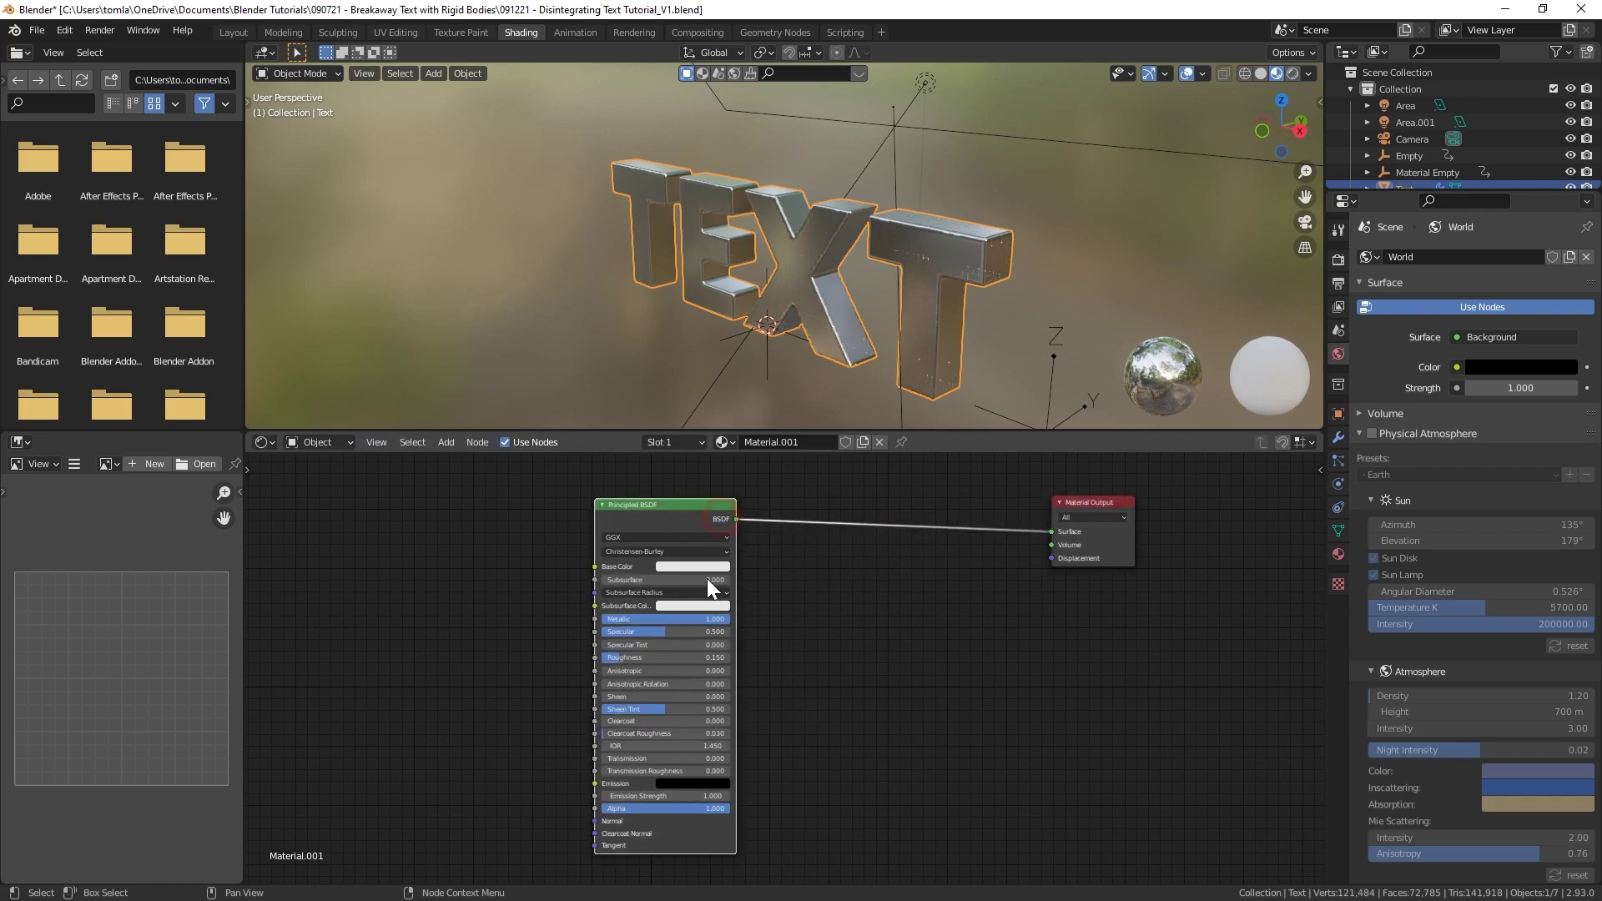
pyautogui.hotkey('shift', 'a')
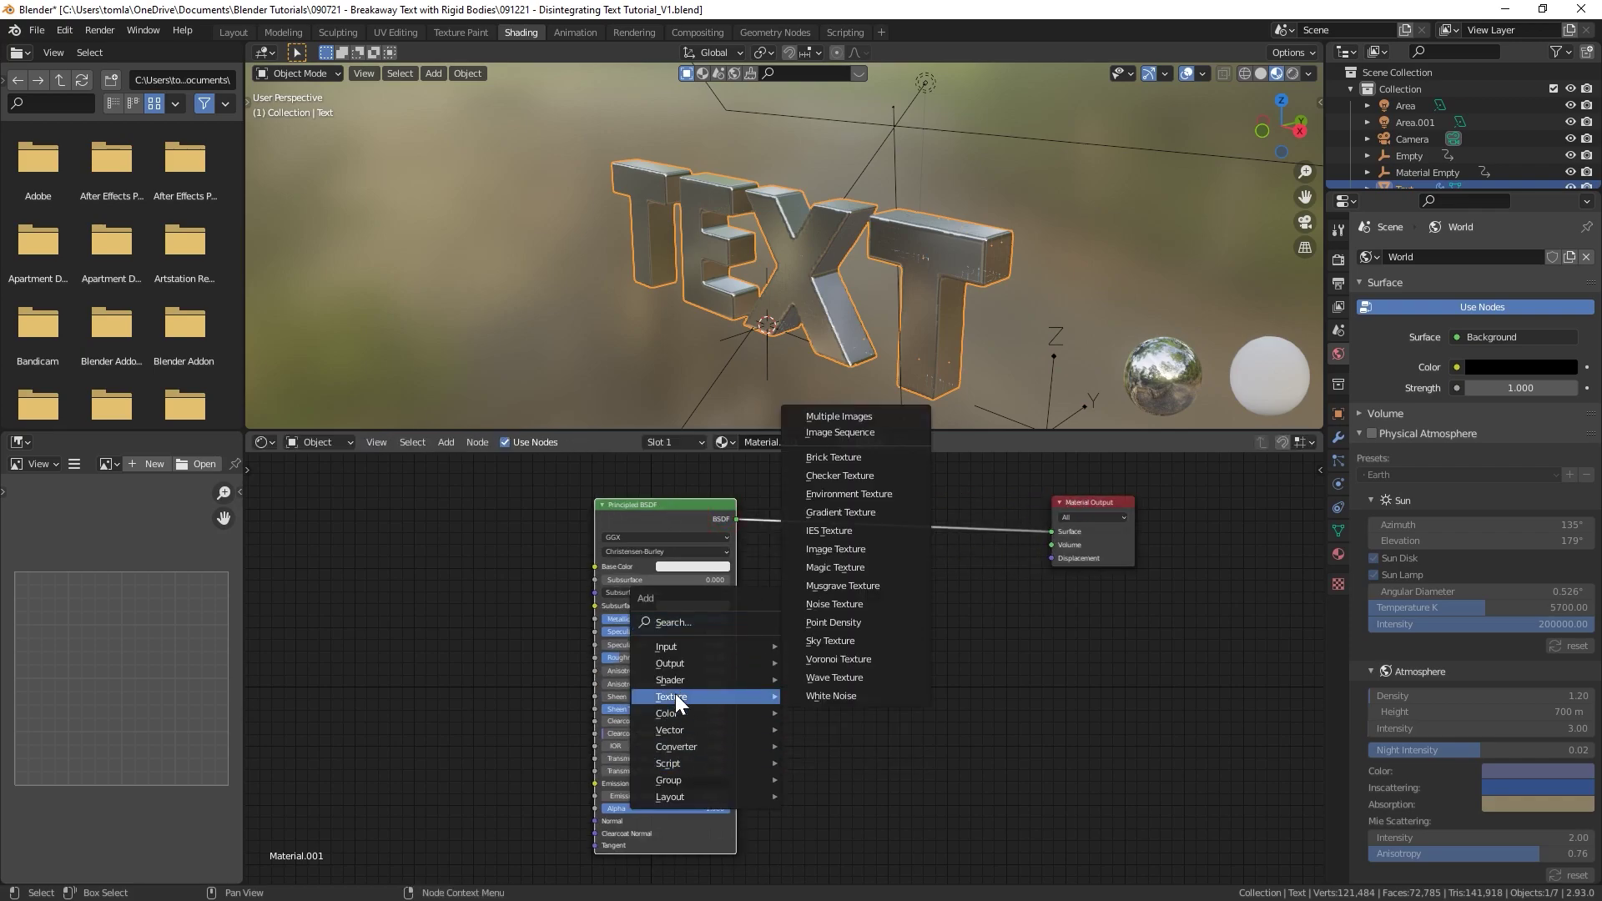
pyautogui.moveTo(673, 679)
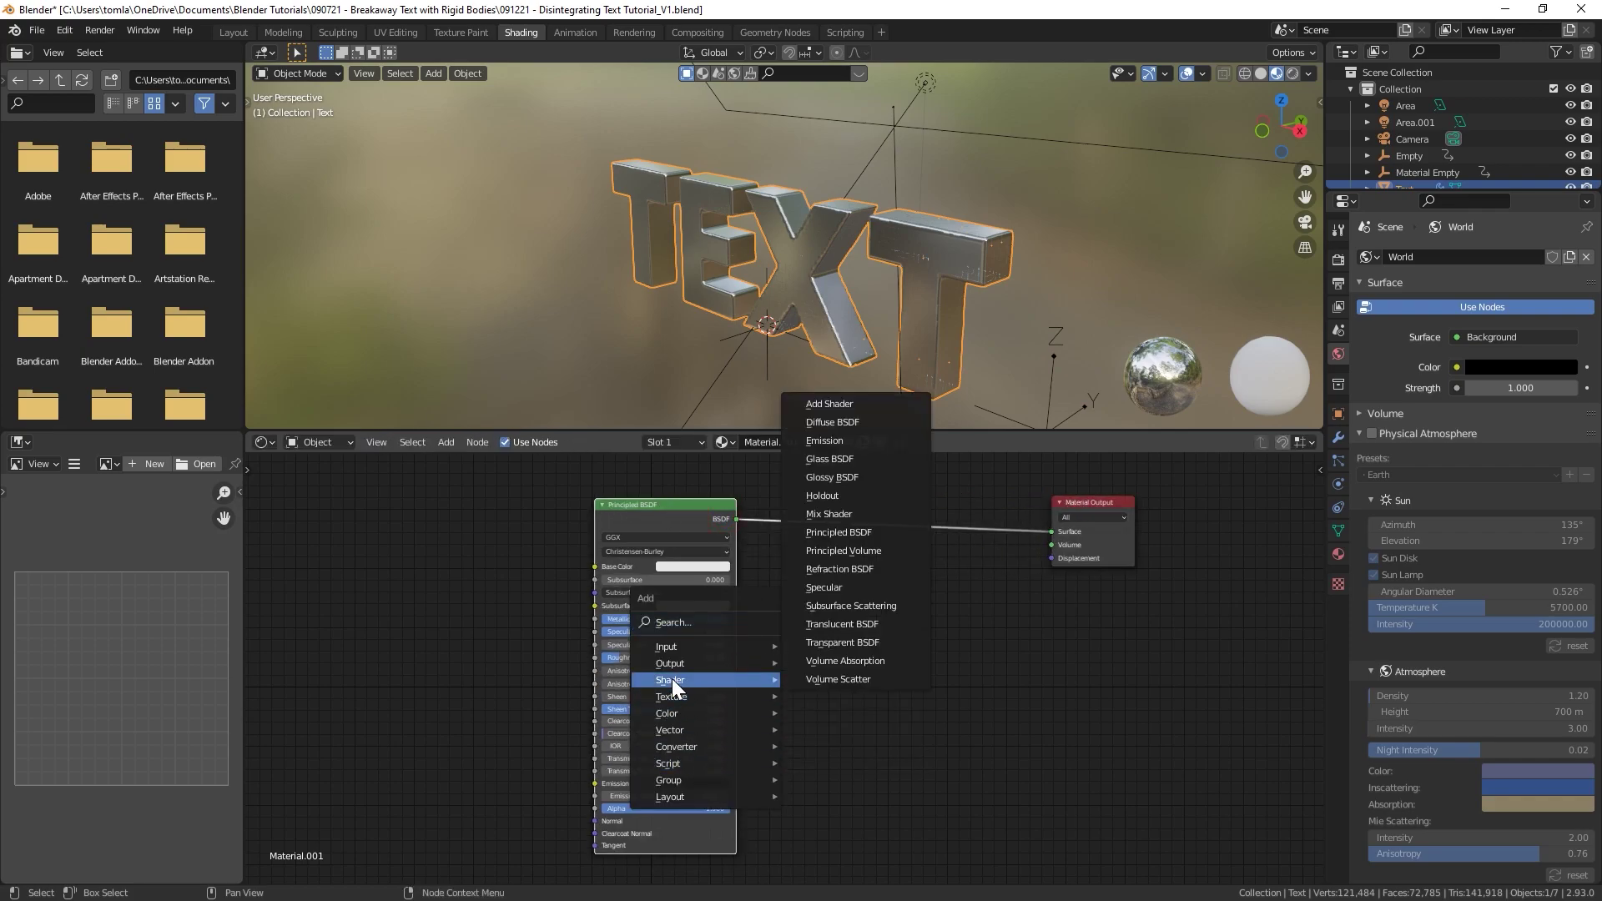
pyautogui.click(851, 643)
pyautogui.click(817, 597)
# - Insert a Mix Shader before Material Output and connect the Transparent BSDF into it
pyautogui.hotkey('shift', 'a')
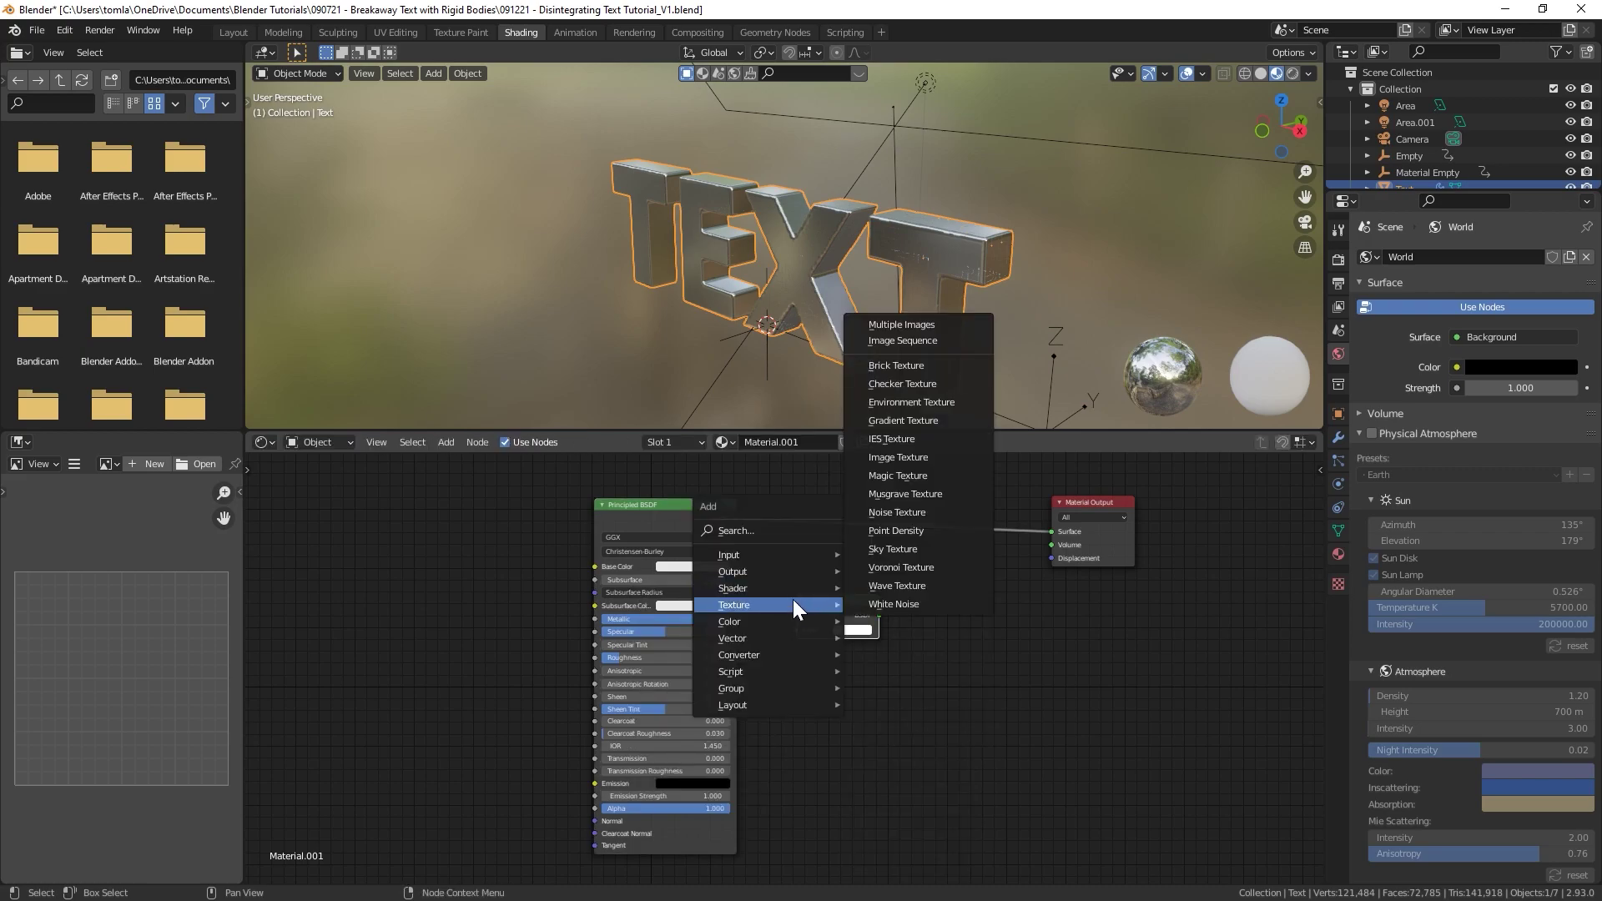
pyautogui.click(905, 693)
pyautogui.click(916, 521)
pyautogui.moveTo(832, 613); pyautogui.dragTo(873, 561)
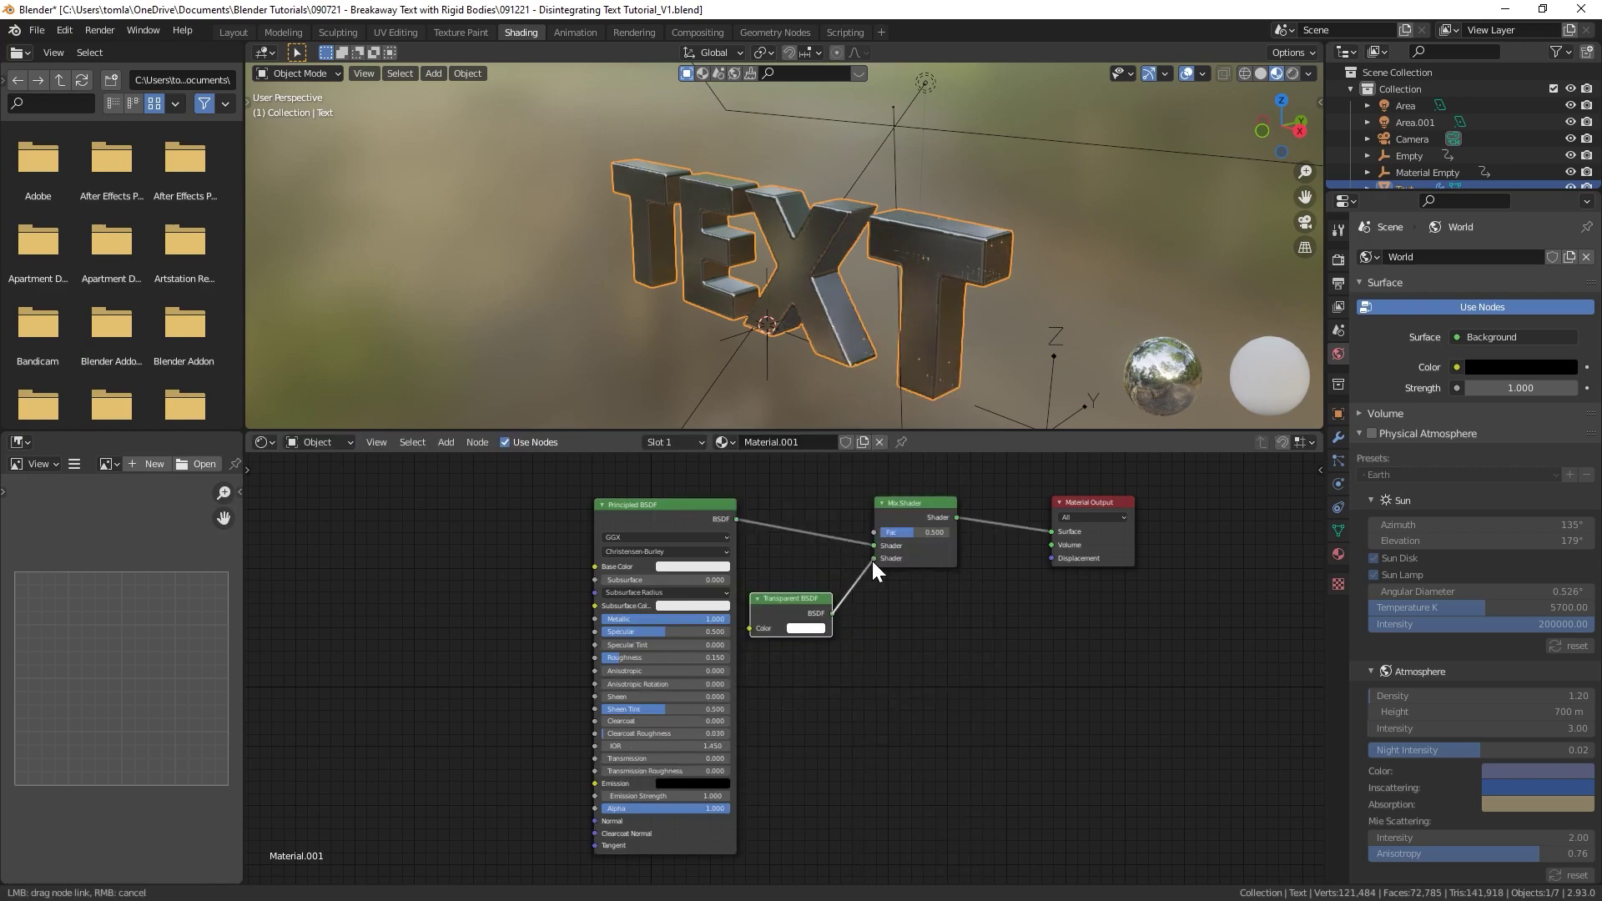
pyautogui.moveTo(679, 552); pyautogui.dragTo(546, 597, button='middle')
pyautogui.scroll(-1, 749, 558)
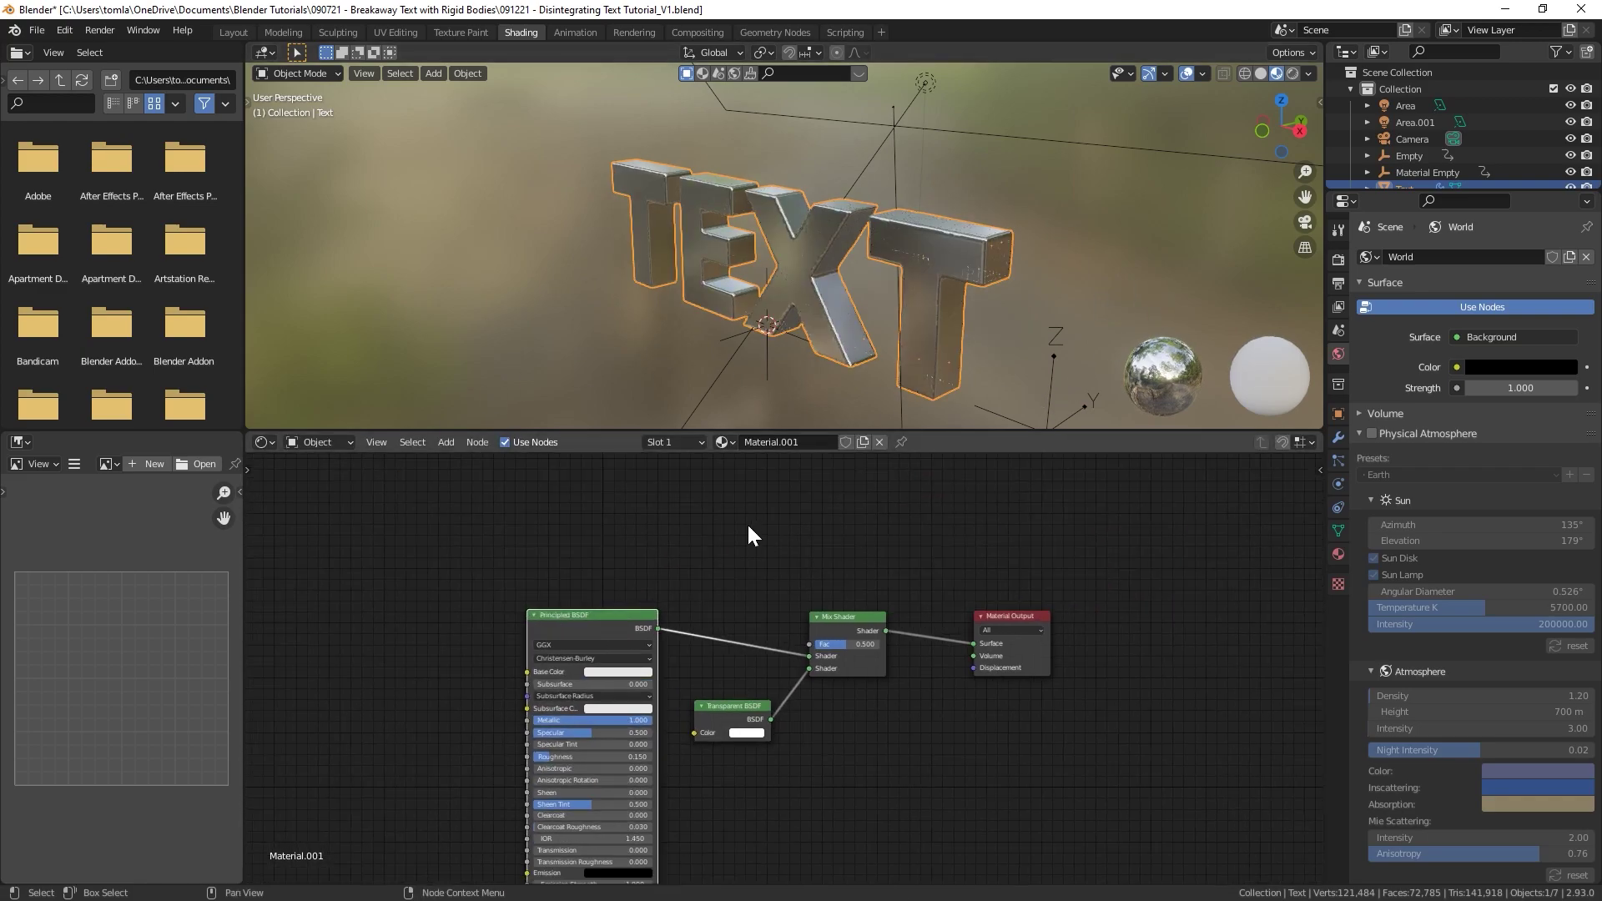
pyautogui.moveTo(546, 534); pyautogui.dragTo(609, 548, button='middle')
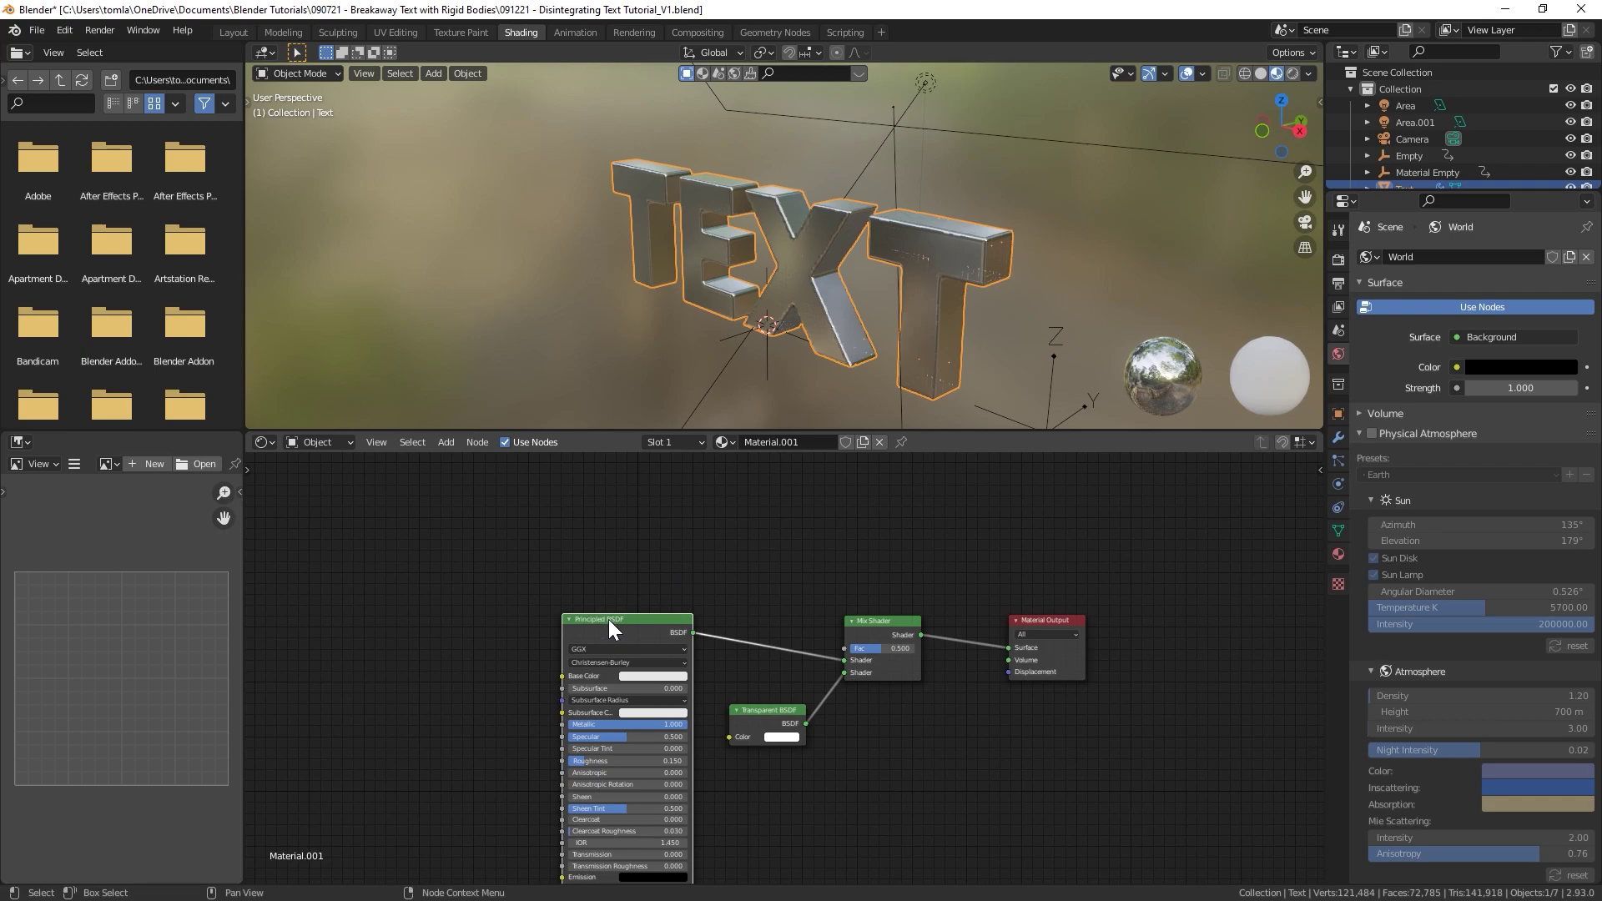
# - Add Texture Coordinate, Mapping and Image Texture nodes to the Principled BSDF and arrange them above
pyautogui.click(608, 619)
pyautogui.hotkey('ctrl', 't')
pyautogui.moveTo(603, 623); pyautogui.dragTo(705, 636, button='middle')
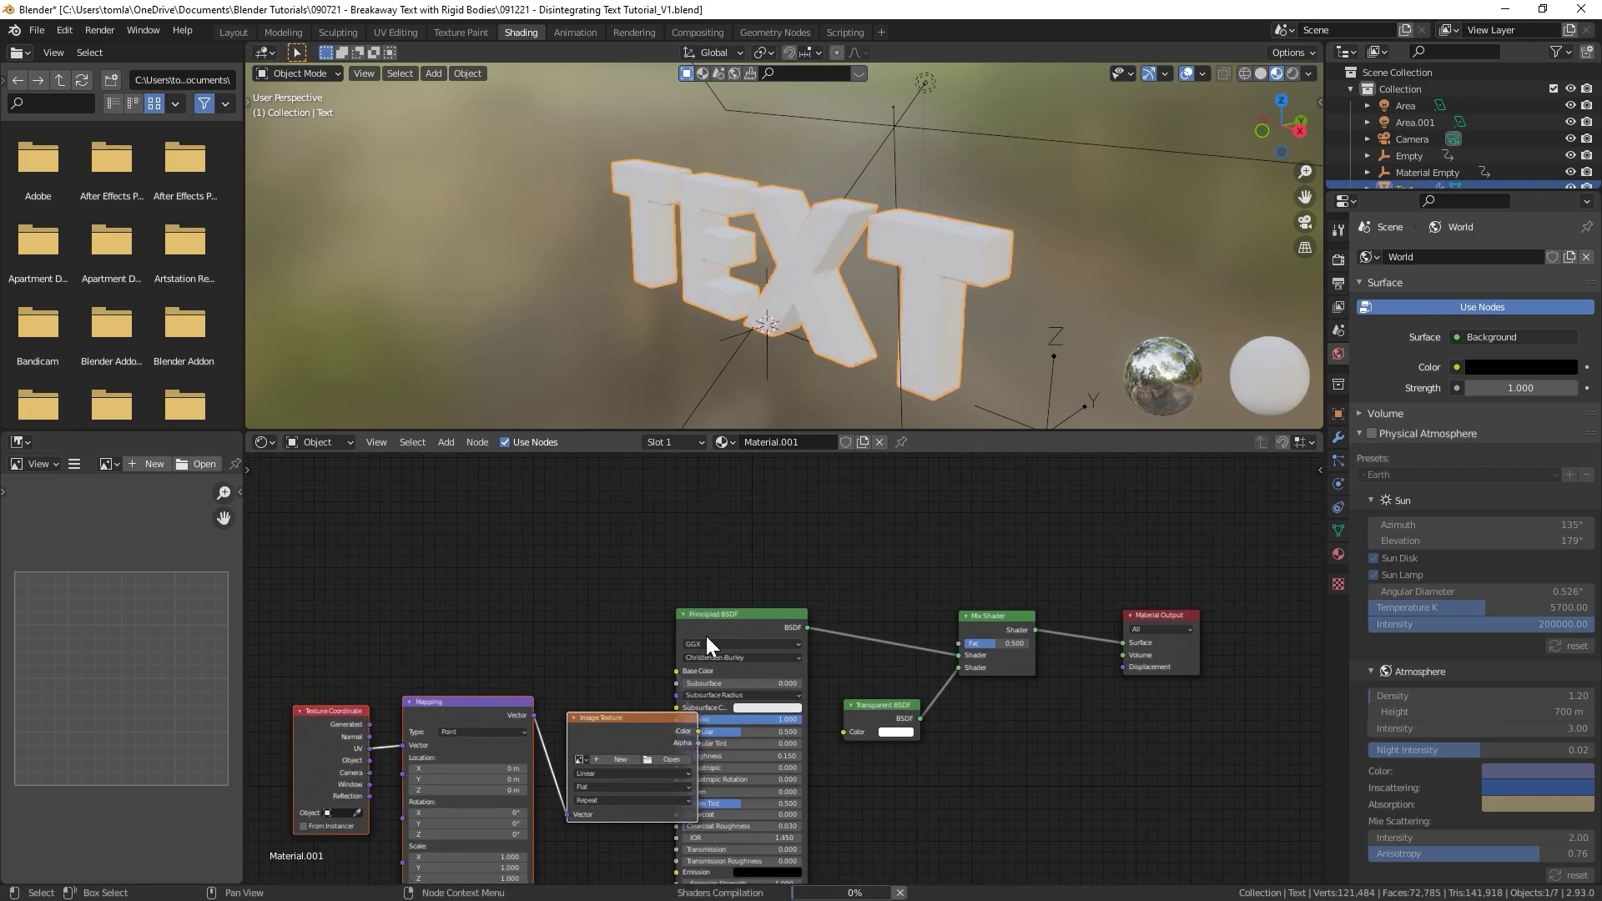
pyautogui.moveTo(427, 691); pyautogui.dragTo(412, 474)
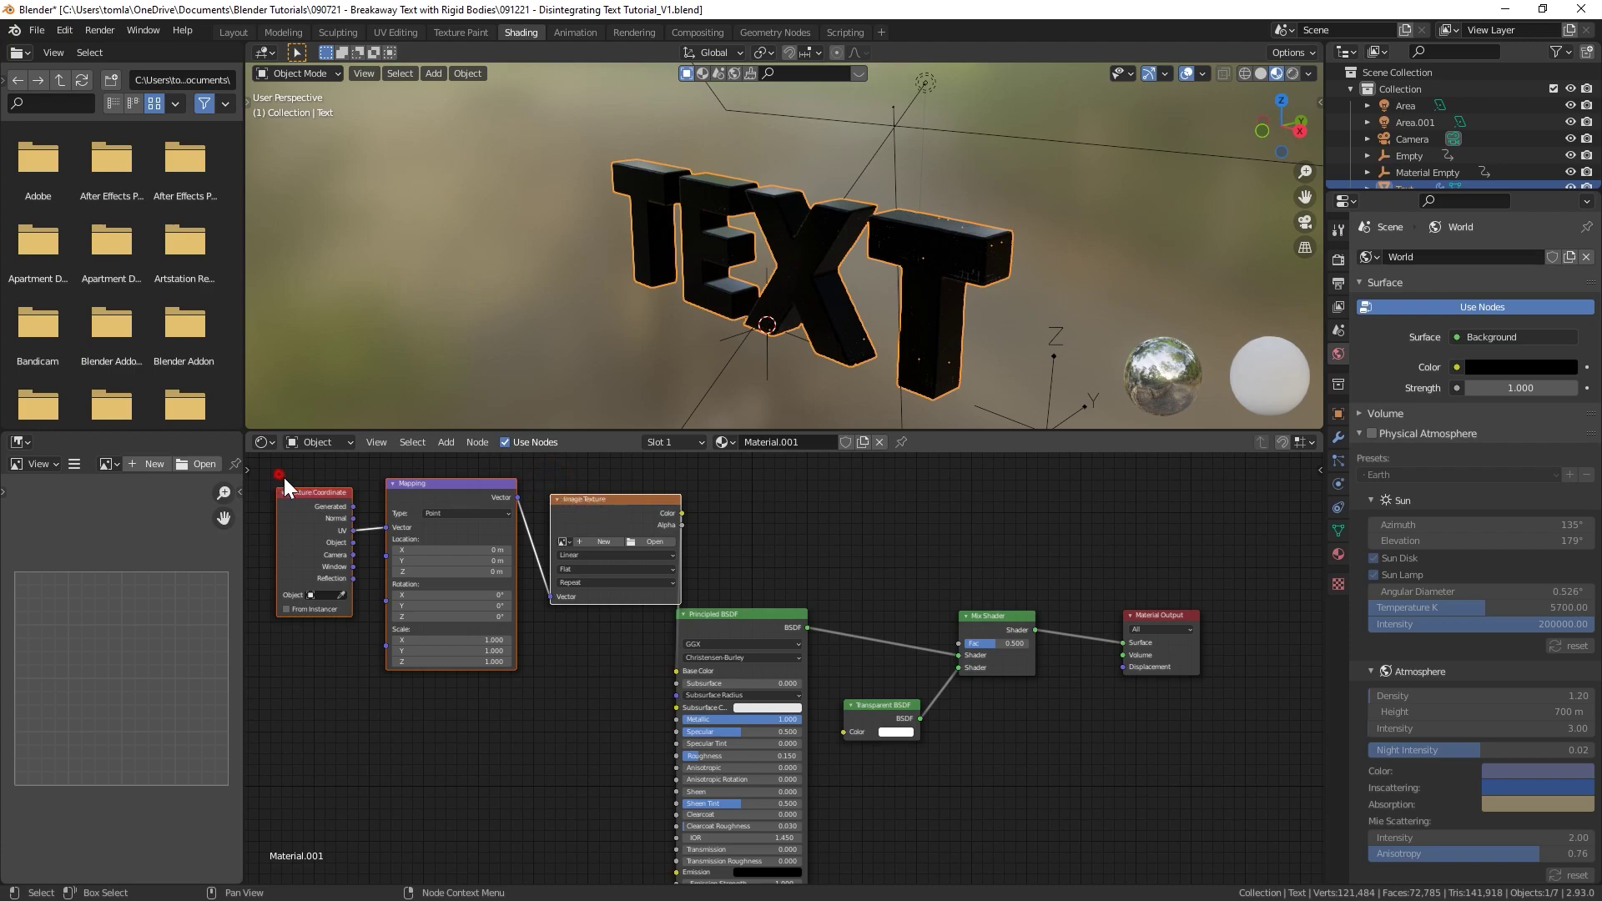
pyautogui.moveTo(283, 477); pyautogui.dragTo(668, 582)
pyautogui.press('g')
pyautogui.click(590, 579)
pyautogui.moveTo(603, 510); pyautogui.dragTo(667, 584)
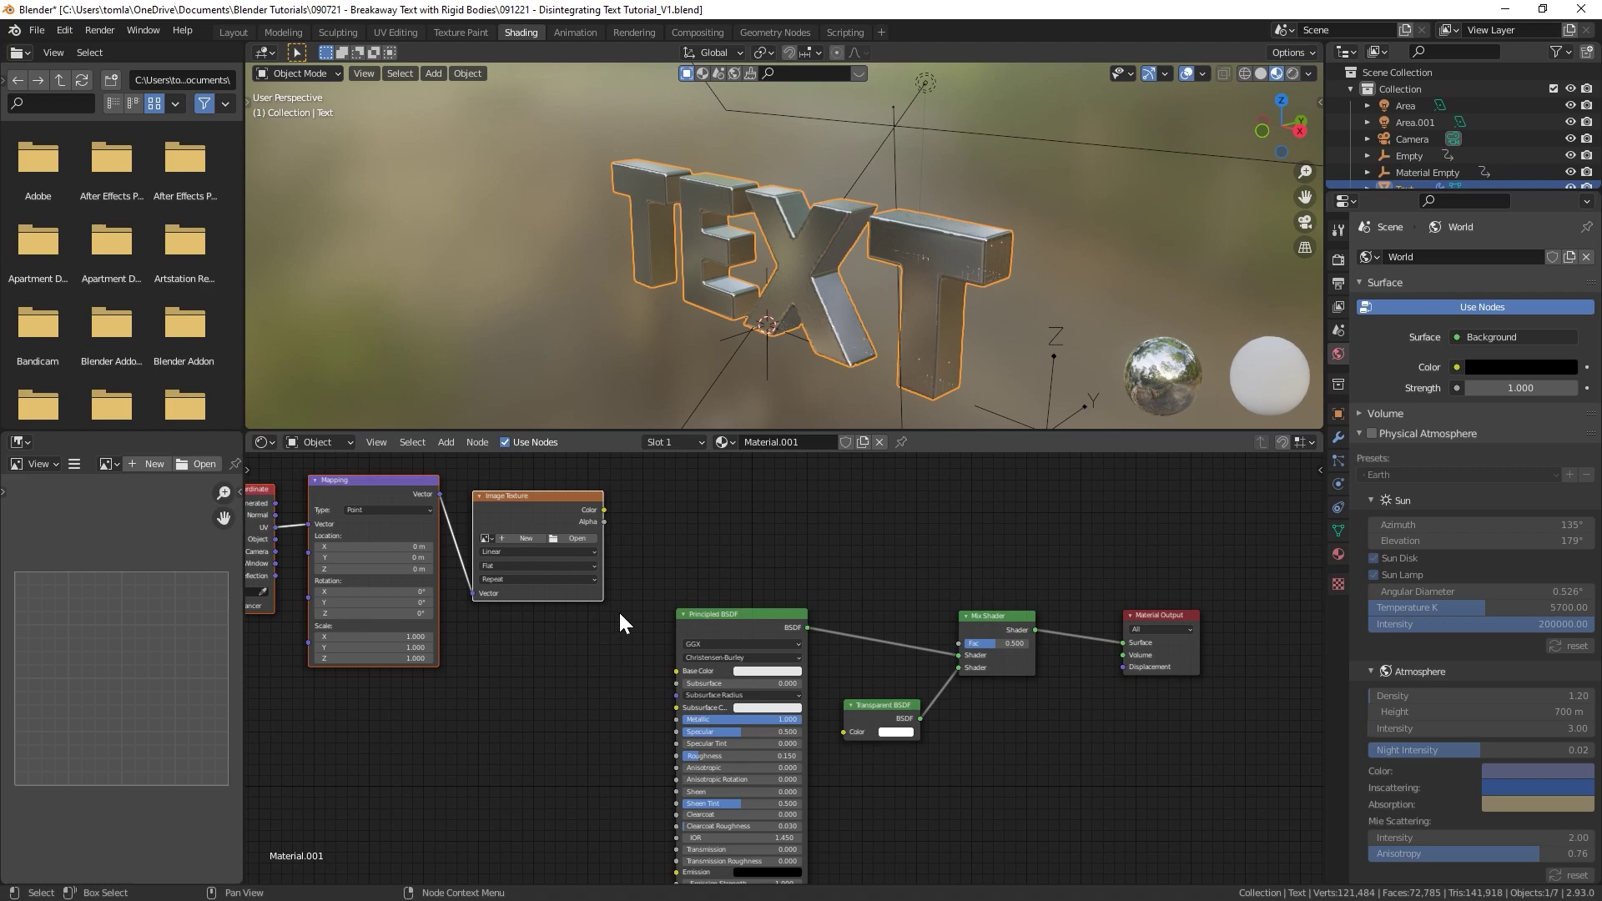
pyautogui.moveTo(621, 623); pyautogui.dragTo(706, 665, button='middle')
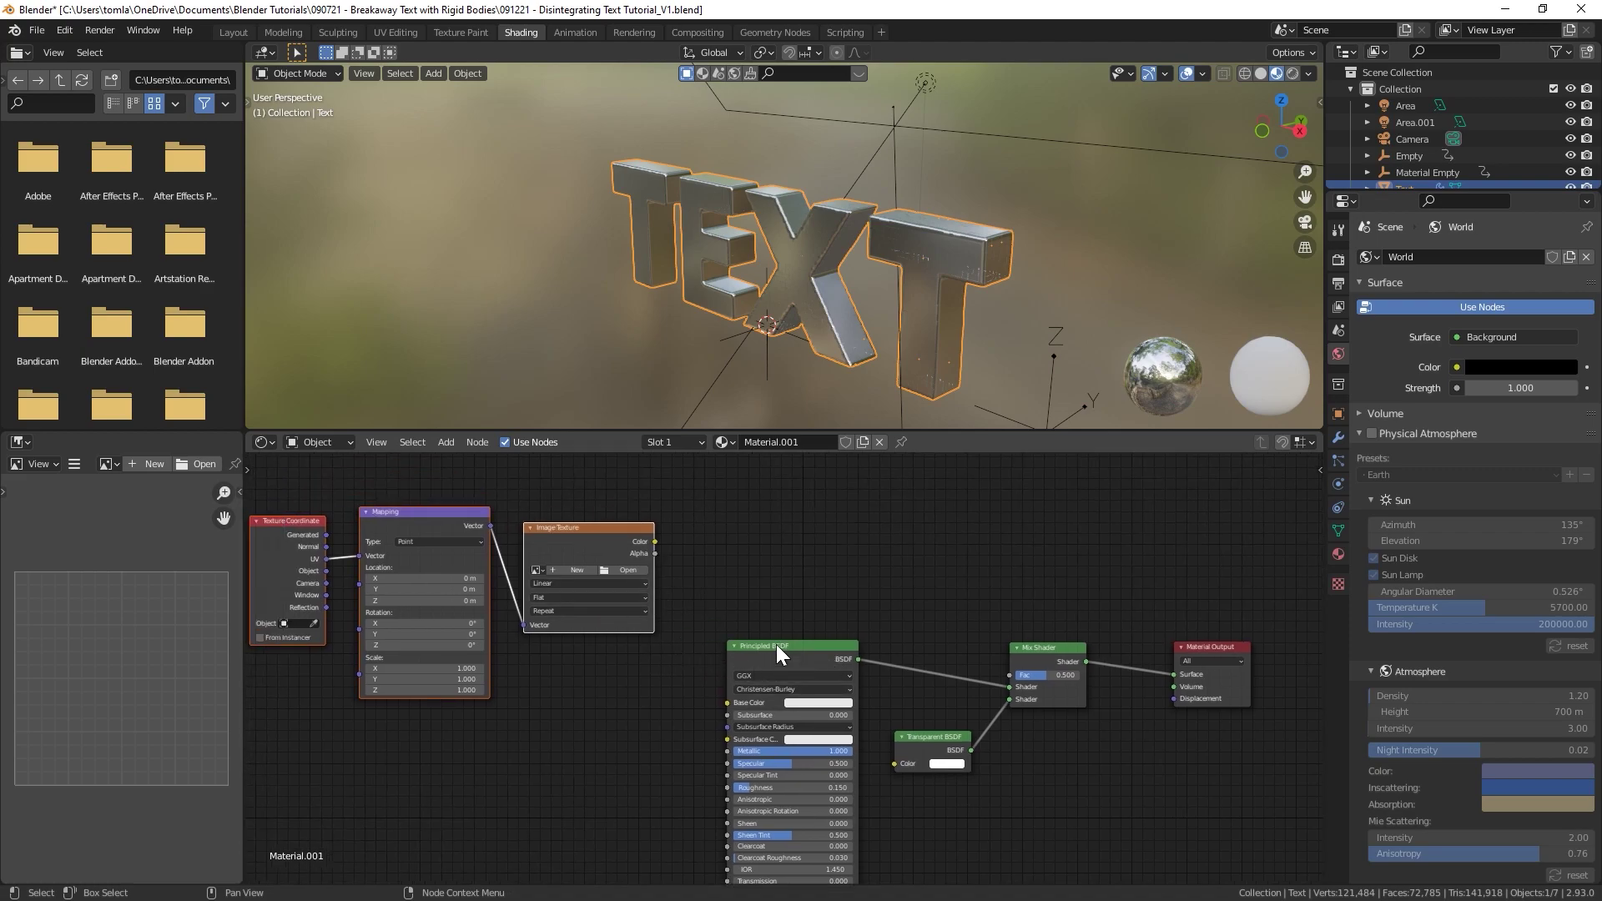
pyautogui.click(572, 531)
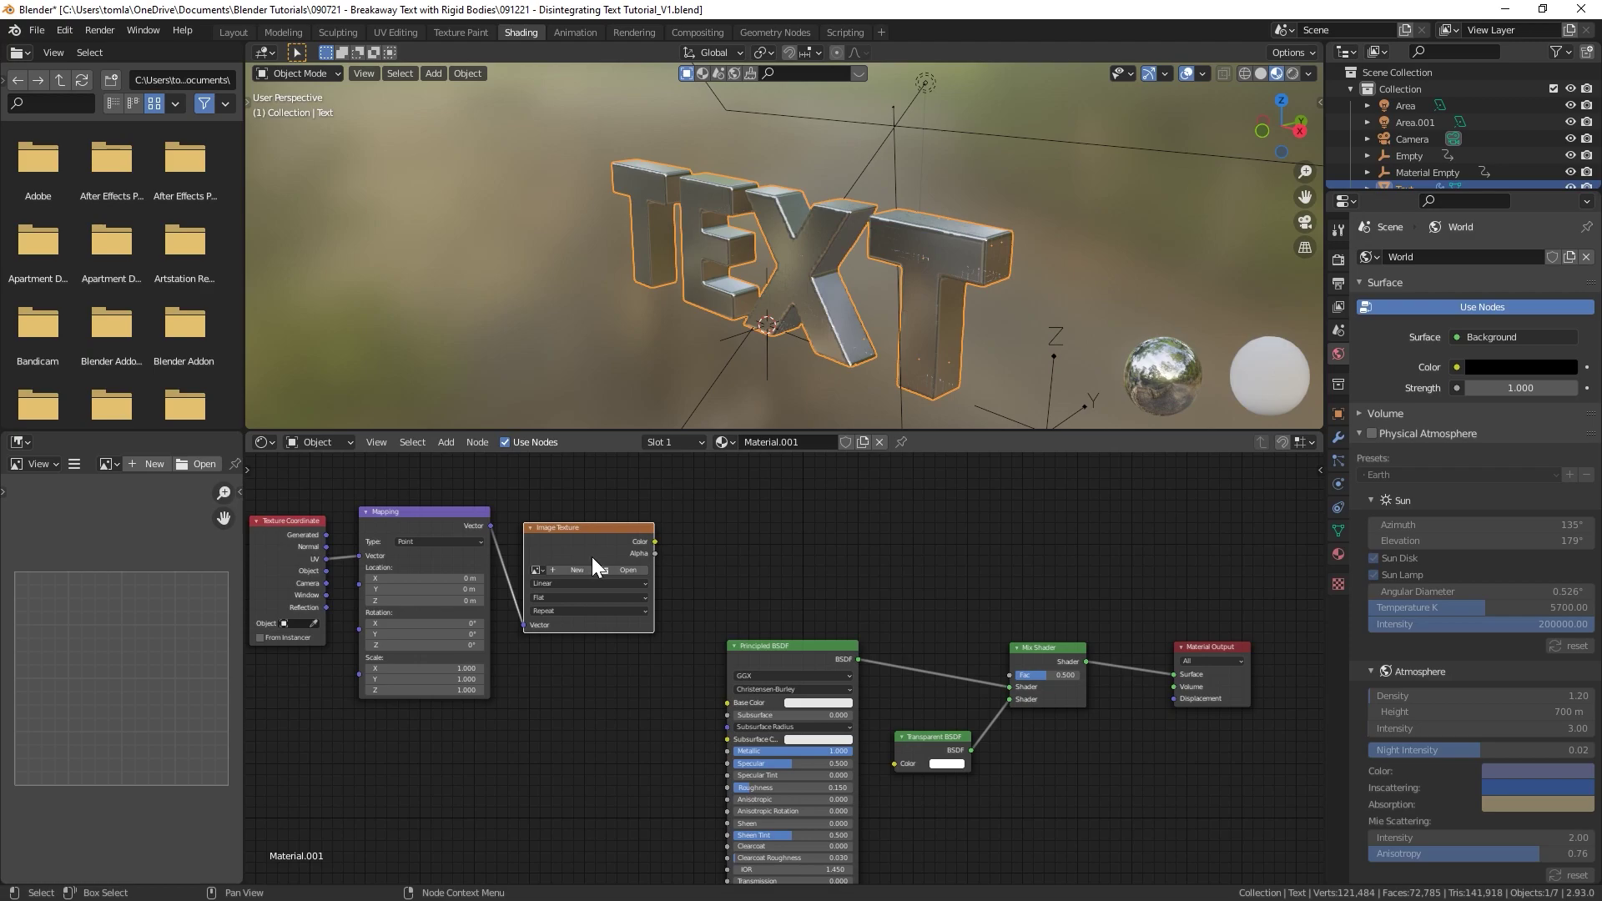
# - Switch the Image Texture node to a Gradient Texture
pyautogui.hotkey('shift', 's')
pyautogui.moveTo(531, 587)
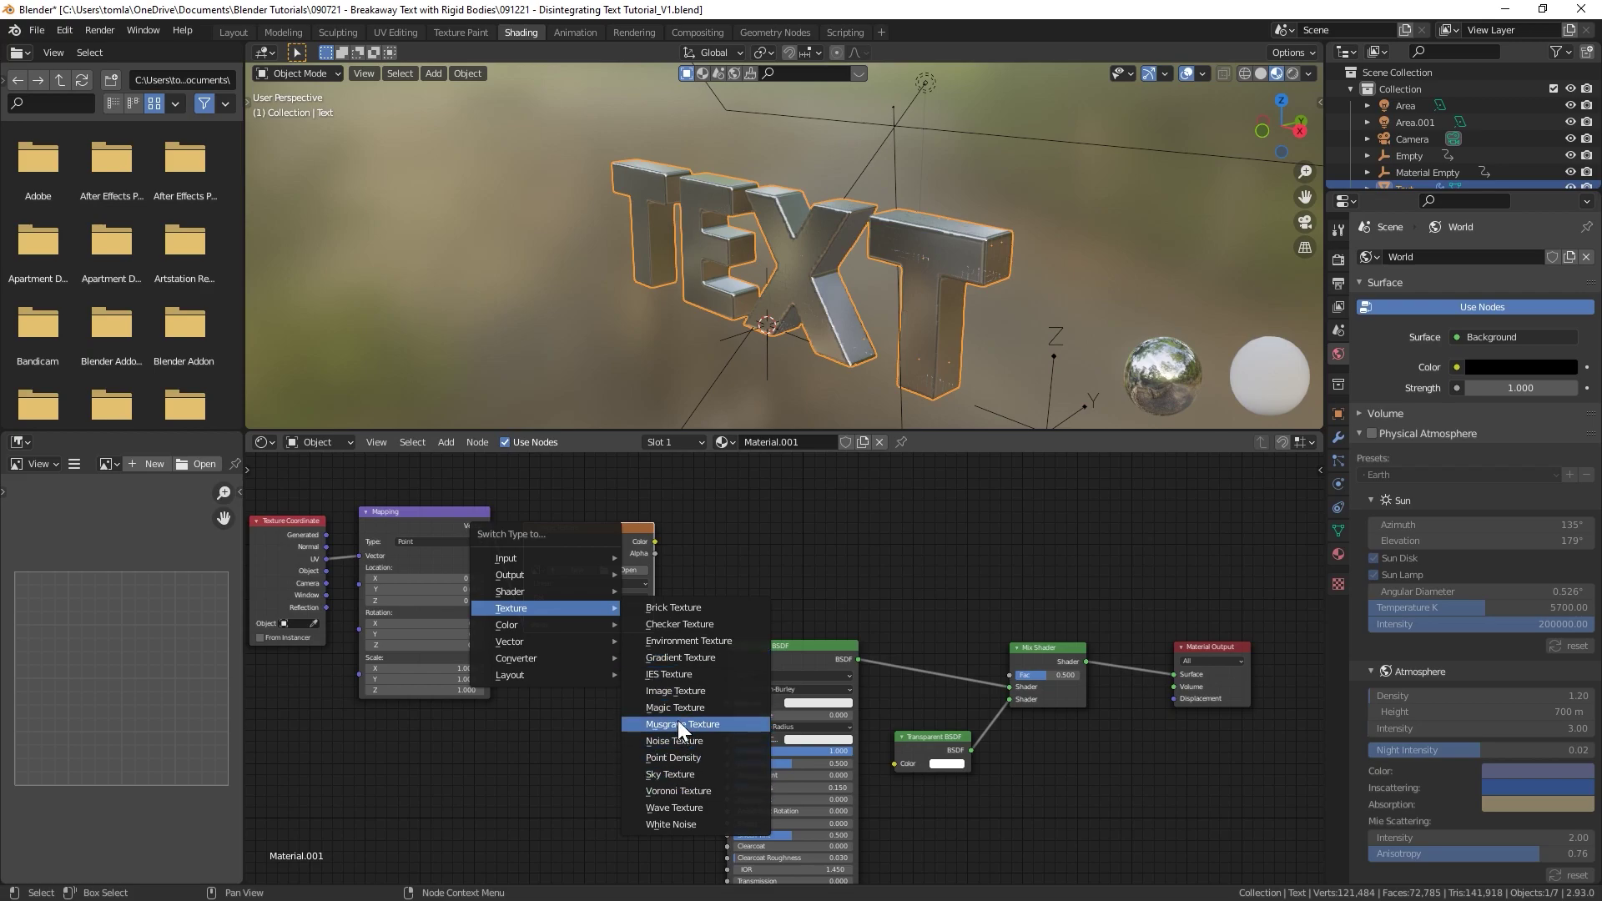
pyautogui.click(682, 656)
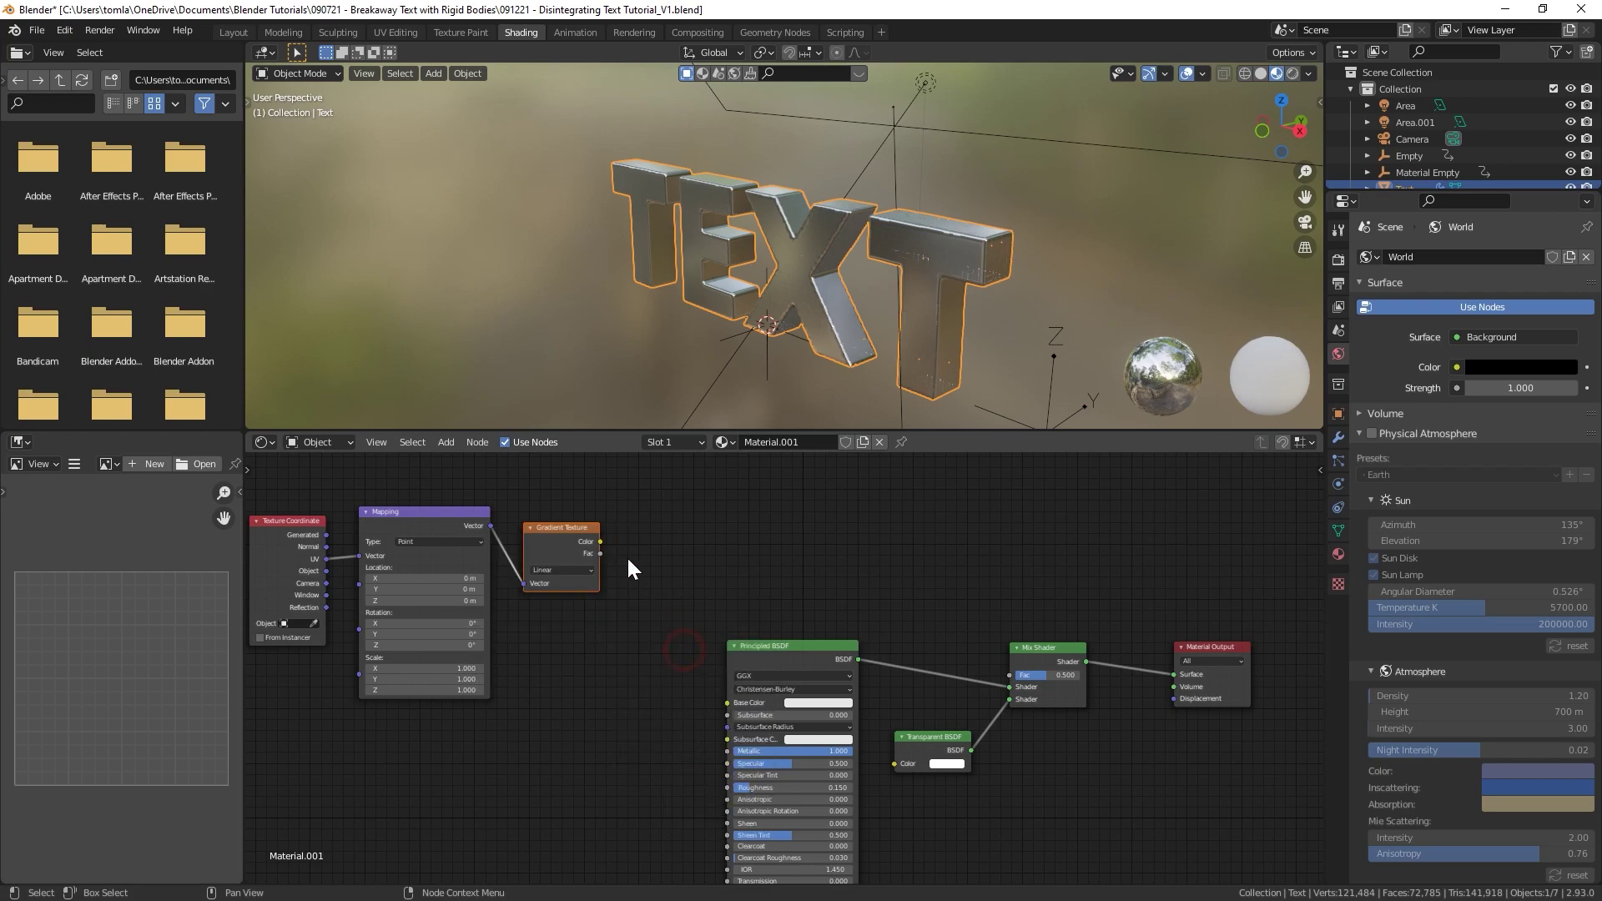
pyautogui.scroll(2, 492, 538)
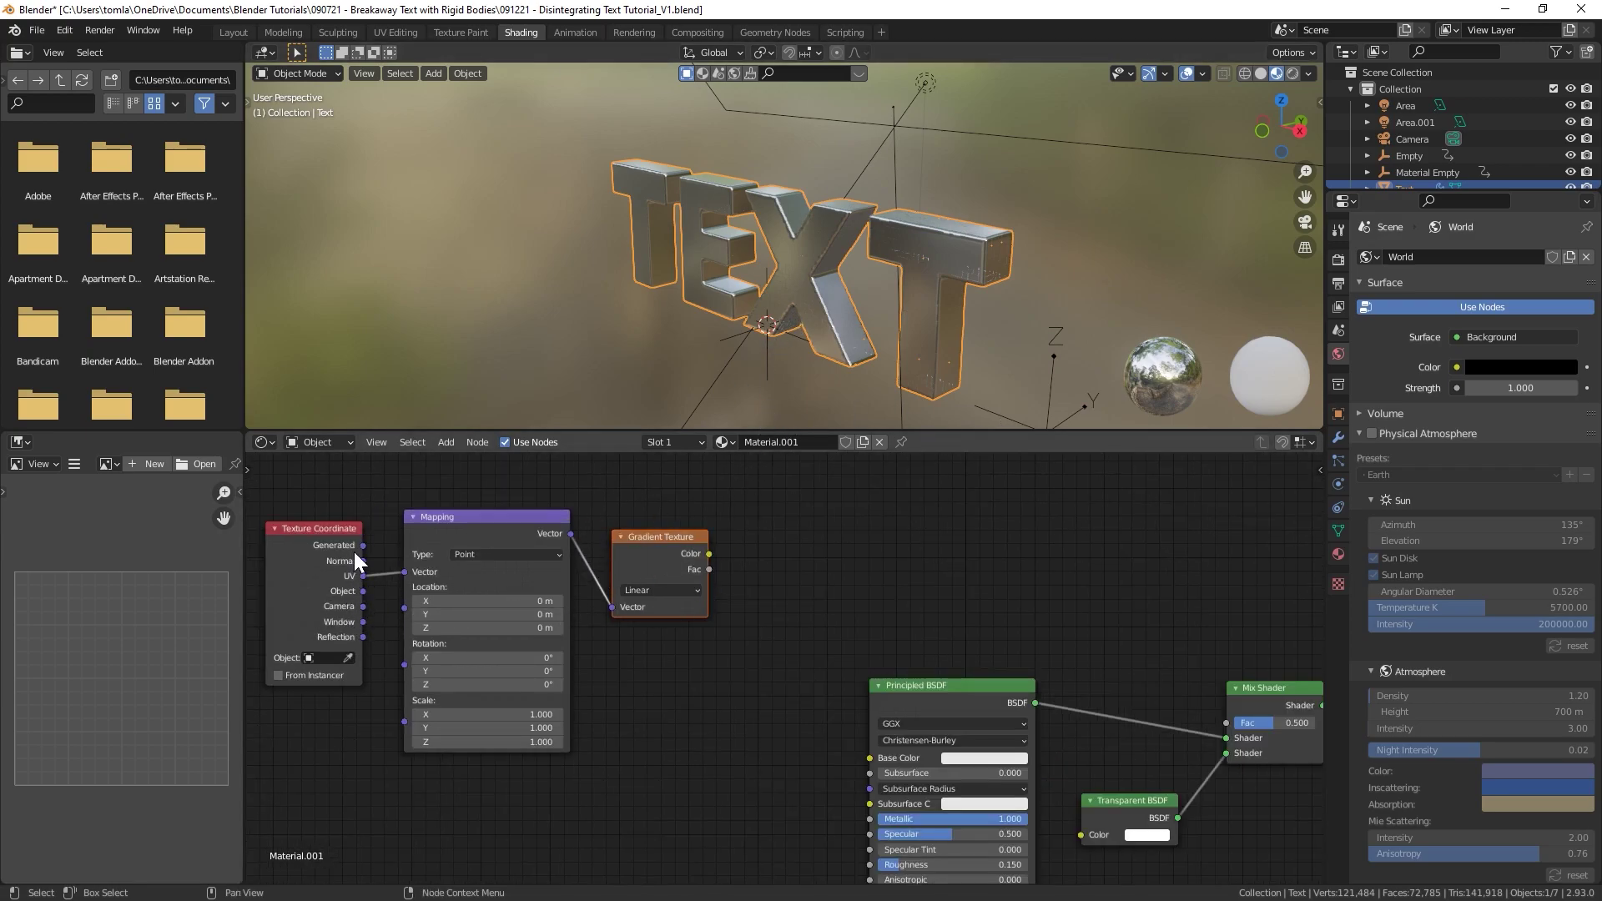
# - Feed Object coordinates from Material Empty into Mapping and set the gradient type to Easing
pyautogui.moveTo(363, 591); pyautogui.dragTo(404, 572)
pyautogui.click(320, 655)
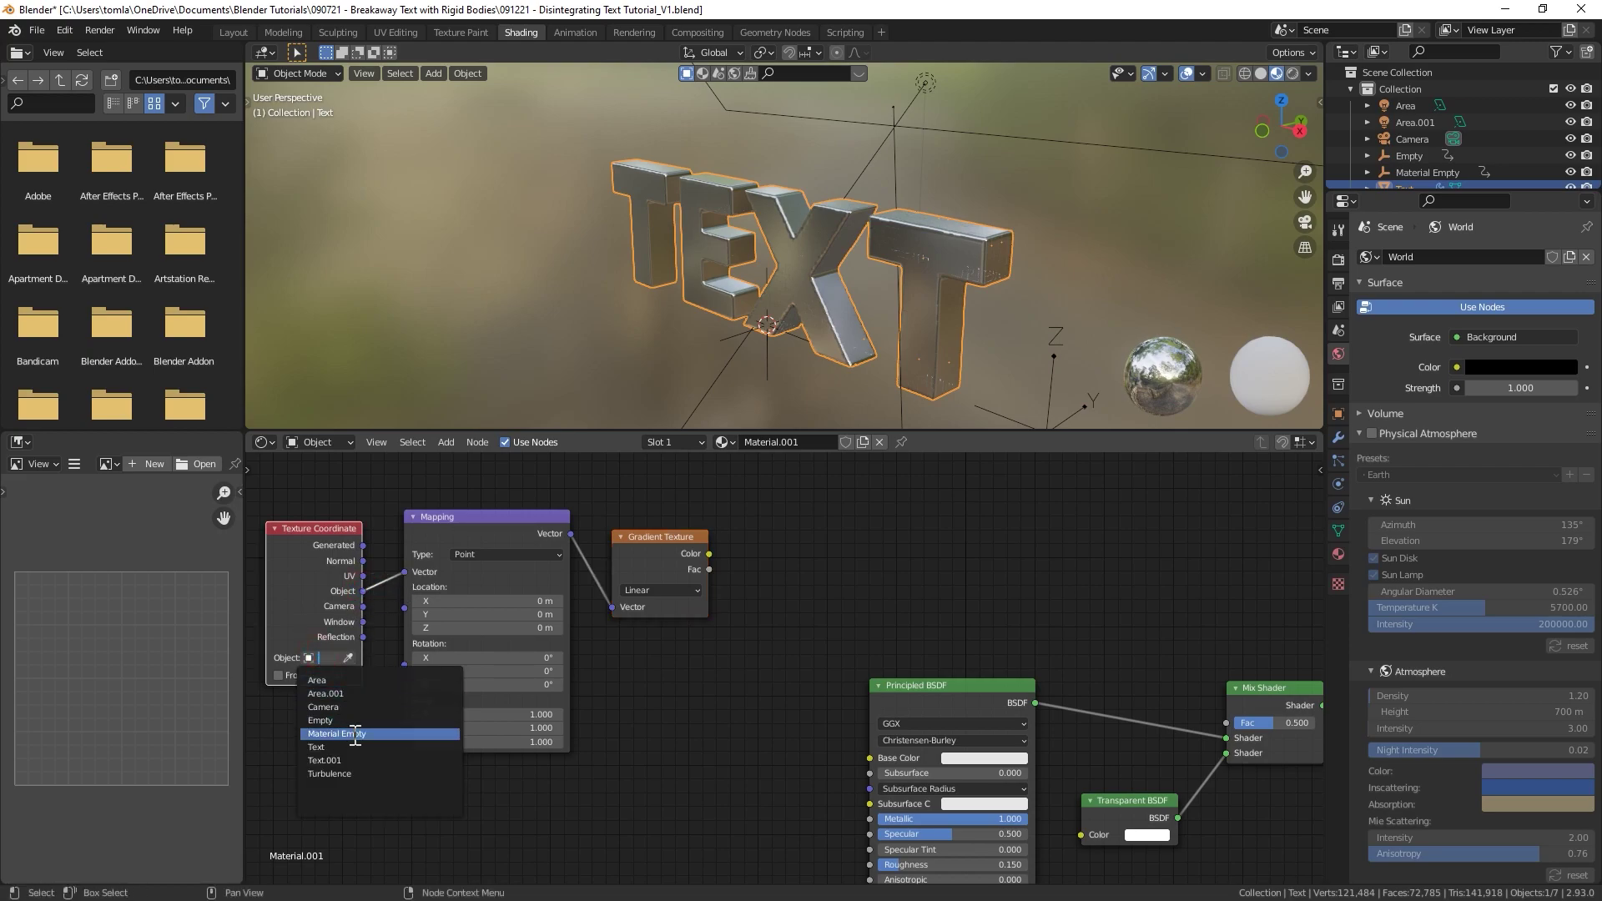
pyautogui.click(358, 733)
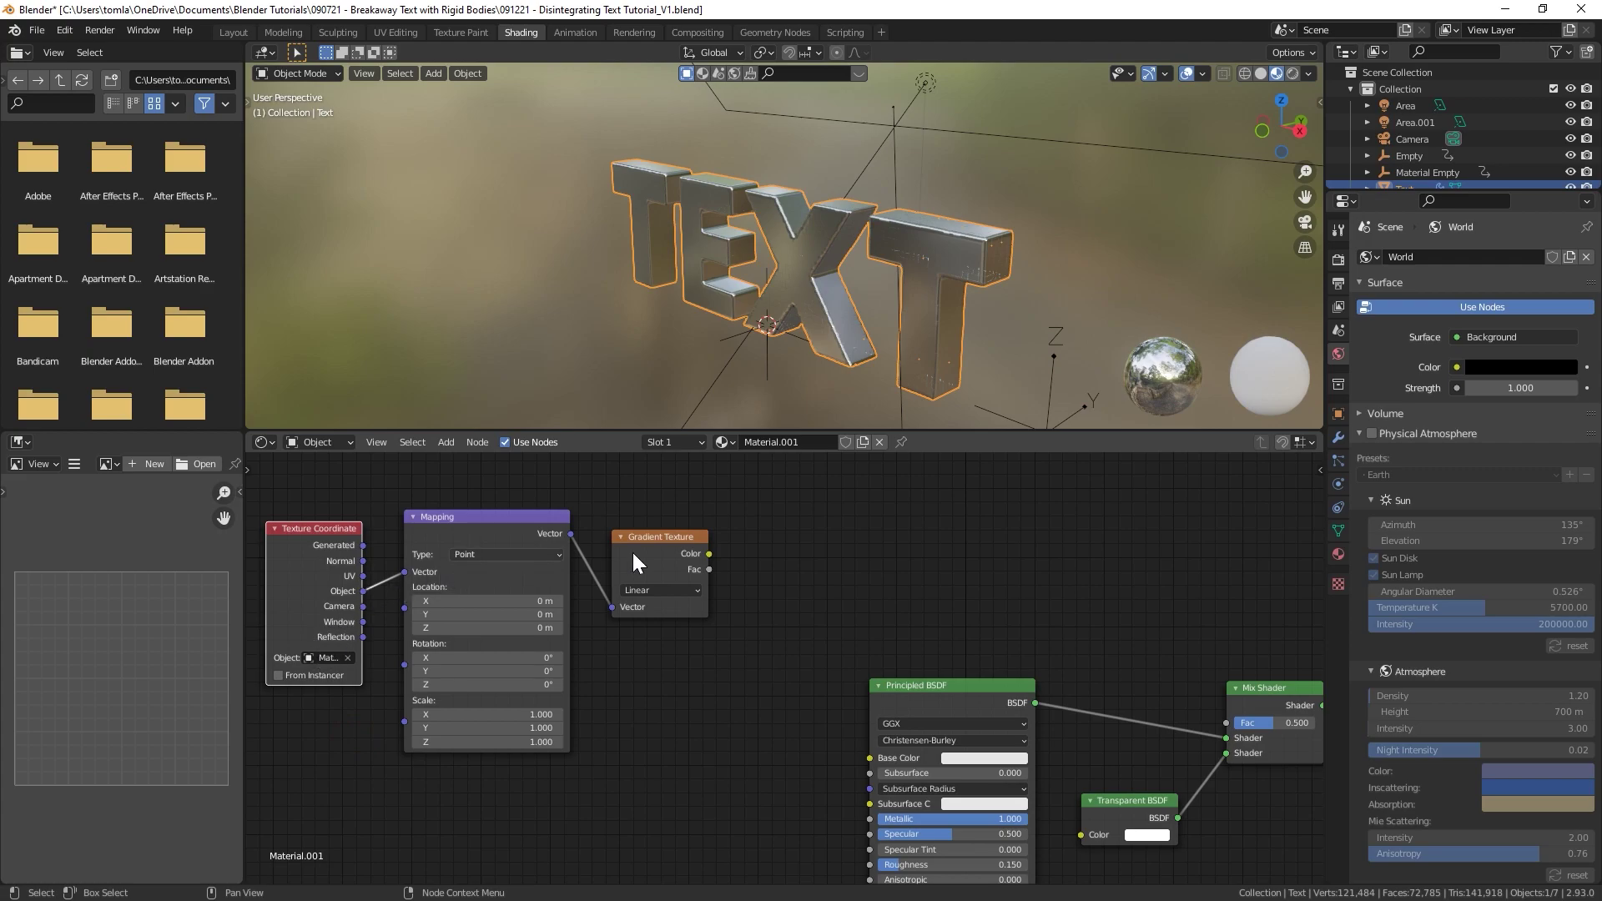
pyautogui.click(644, 590)
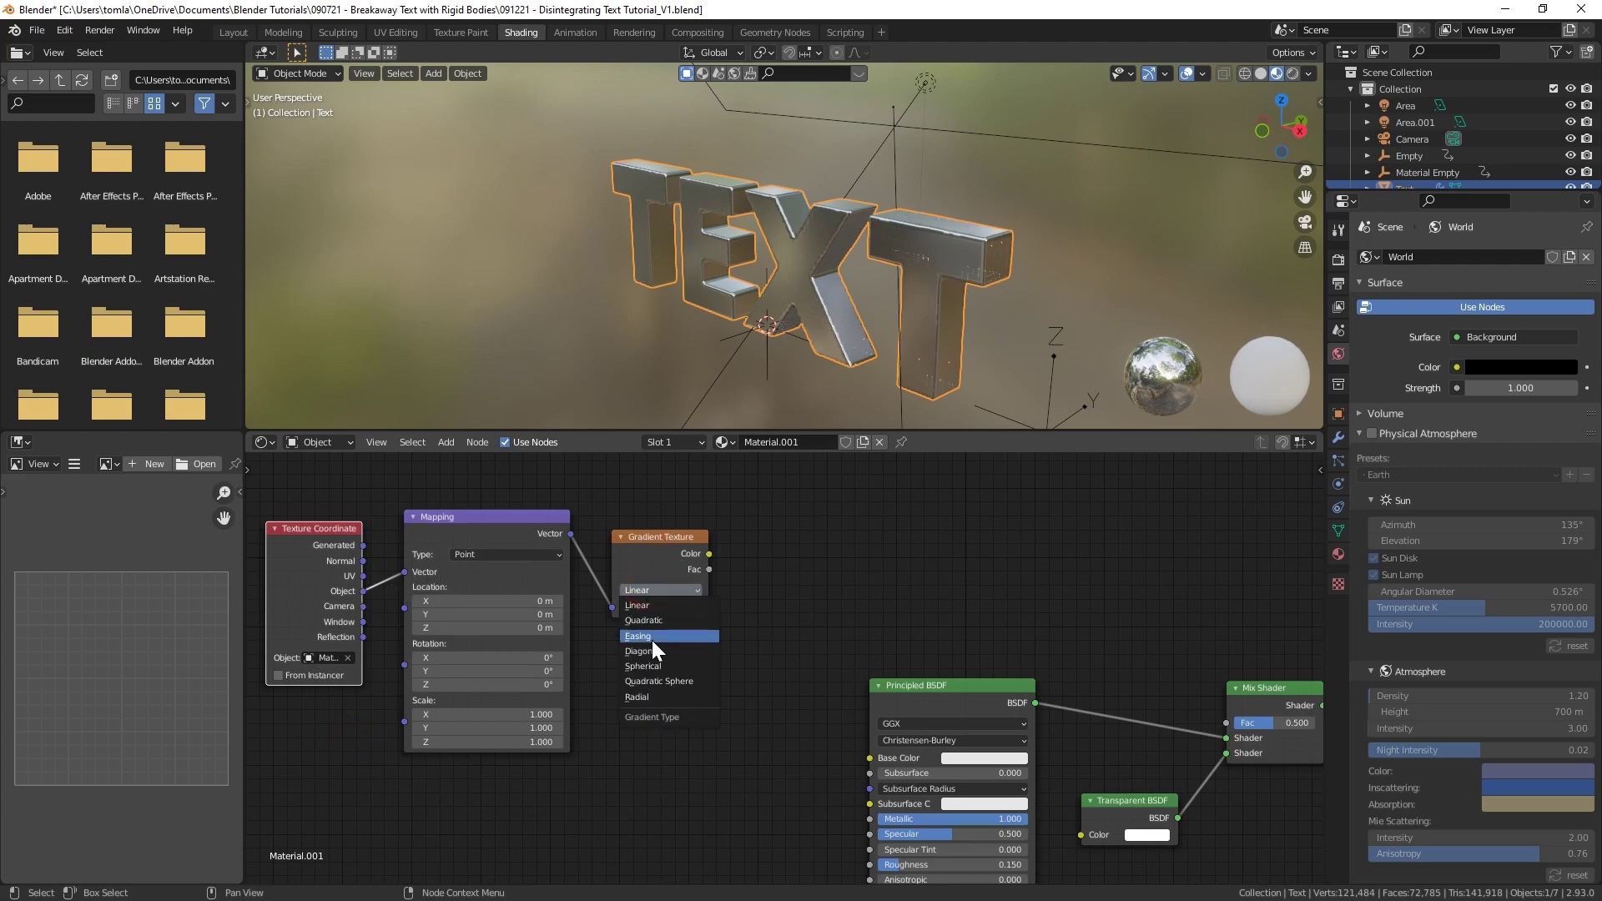
pyautogui.click(653, 639)
pyautogui.hotkey('shift', 'a')
pyautogui.moveTo(727, 640)
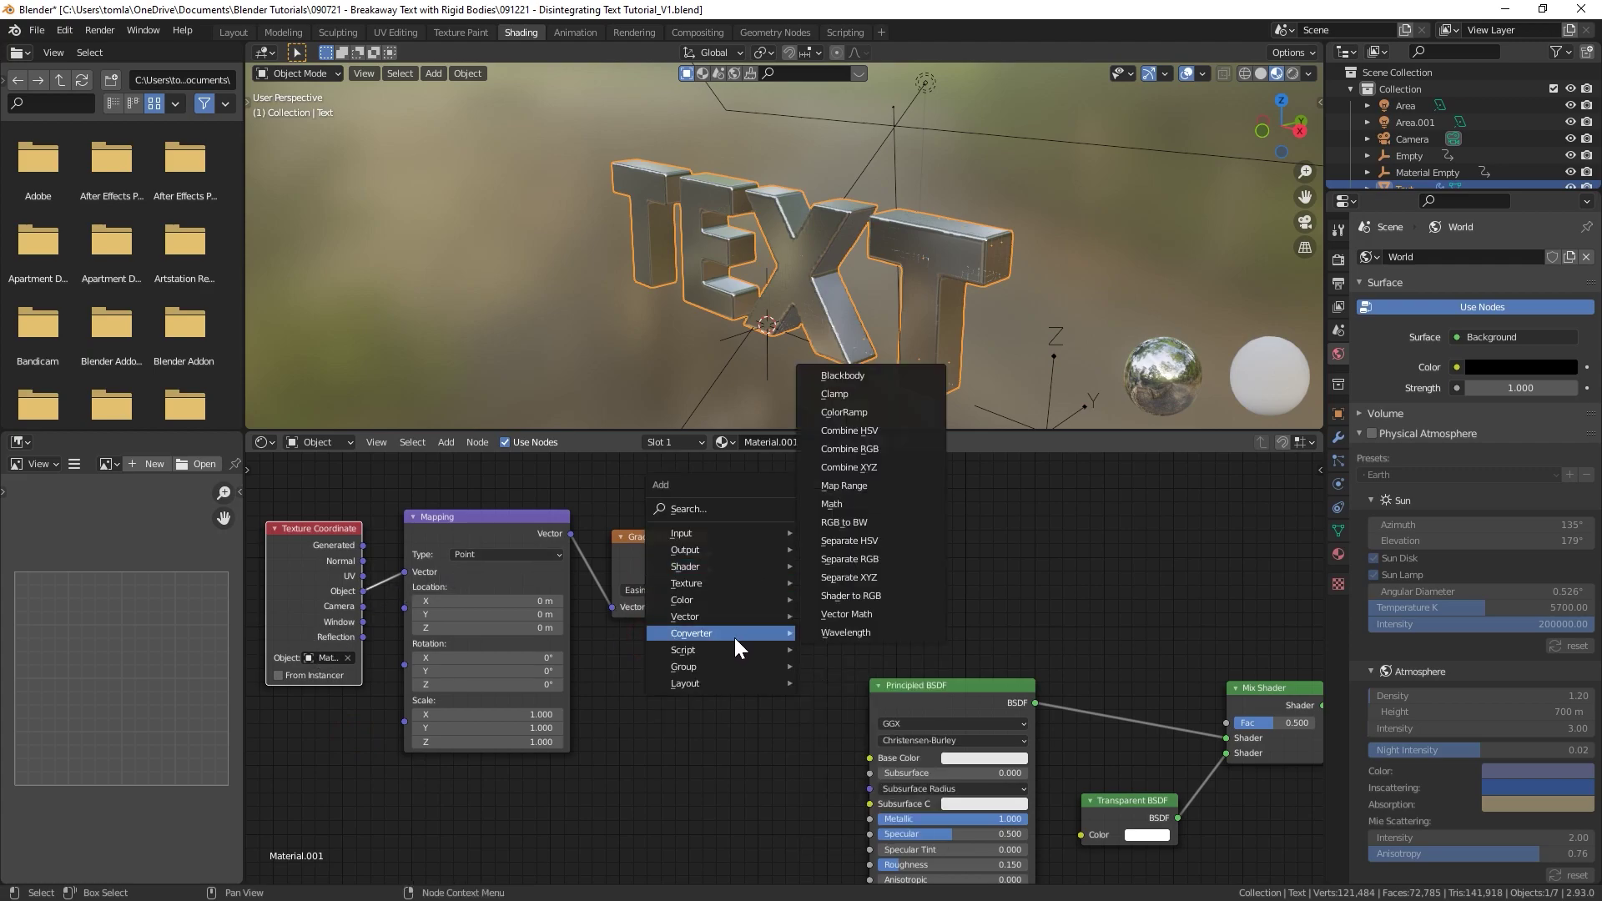
# - Add a ColorRamp after the Gradient Texture and preview its output on the text
pyautogui.click(845, 412)
pyautogui.click(761, 475)
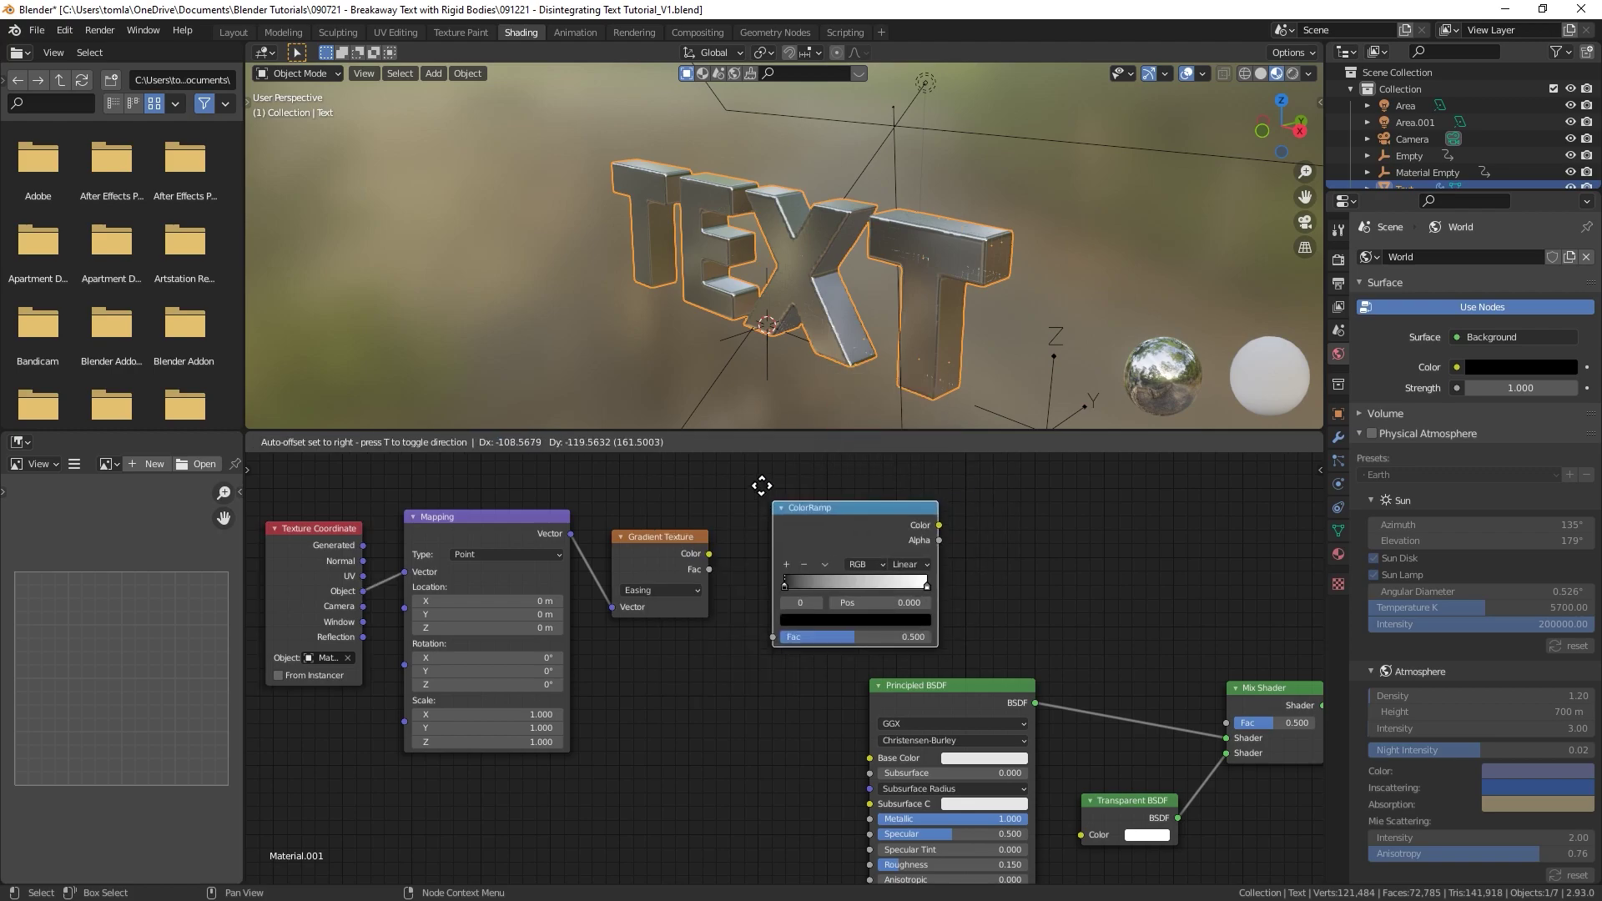
pyautogui.moveTo(717, 494); pyautogui.dragTo(803, 494)
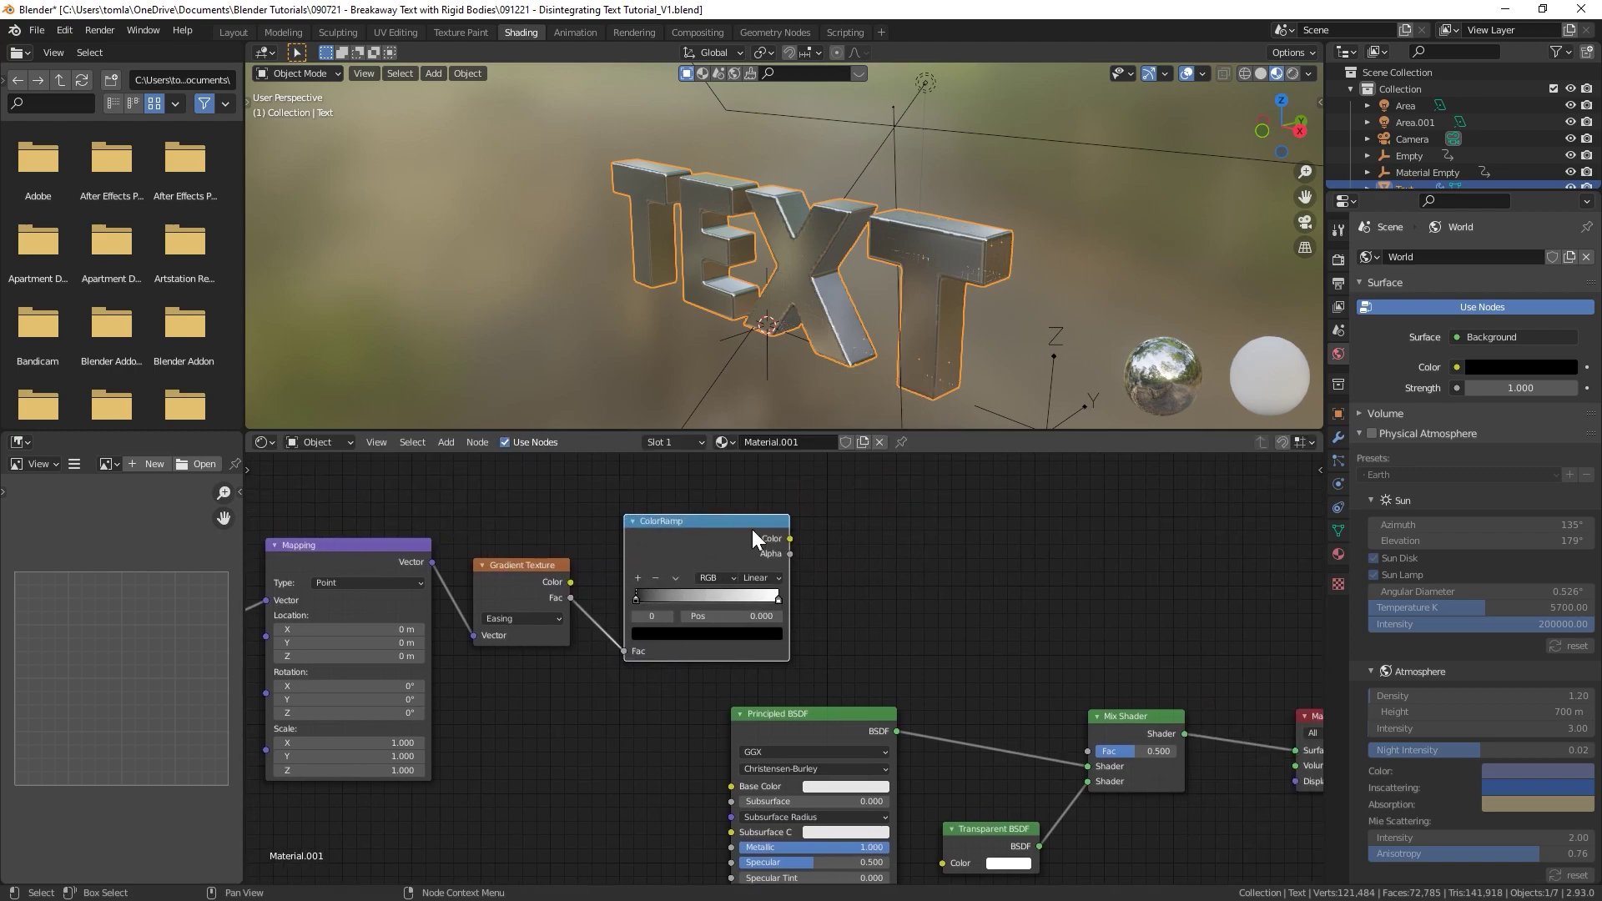
pyautogui.keyDown('ctrl'); pyautogui.keyDown('shift'); pyautogui.click(744, 528); pyautogui.keyUp('shift'); pyautogui.keyUp('ctrl')
pyautogui.moveTo(852, 381); pyautogui.dragTo(783, 341, button='middle')
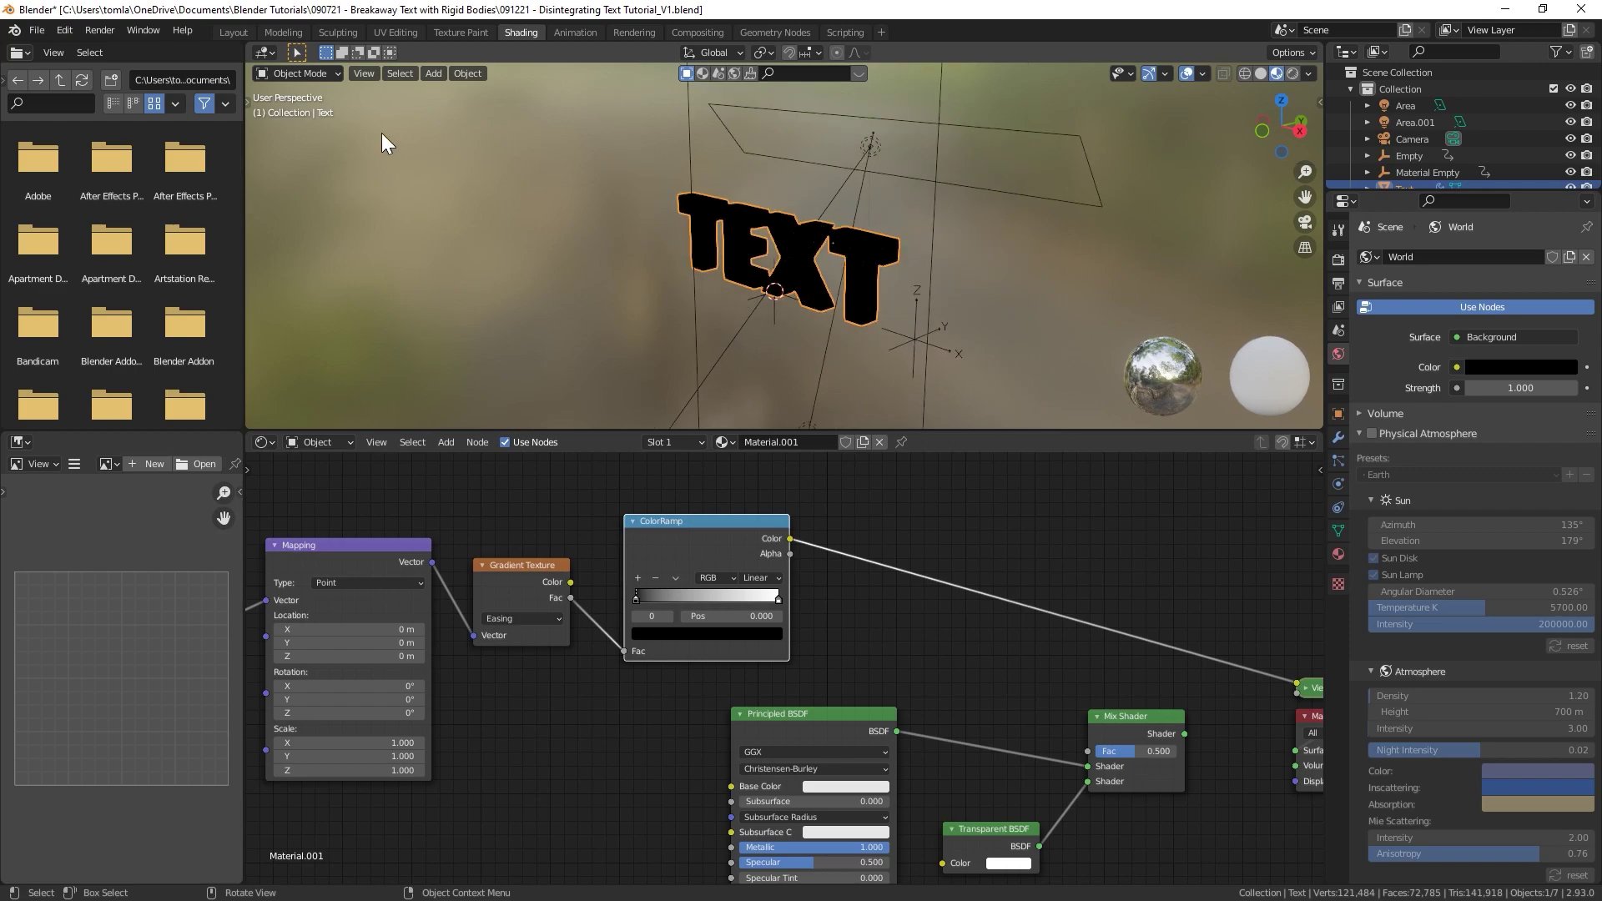
# - Split the node editor to add a Timeline, stop playback and view through the camera
pyautogui.rightClick(243, 792)
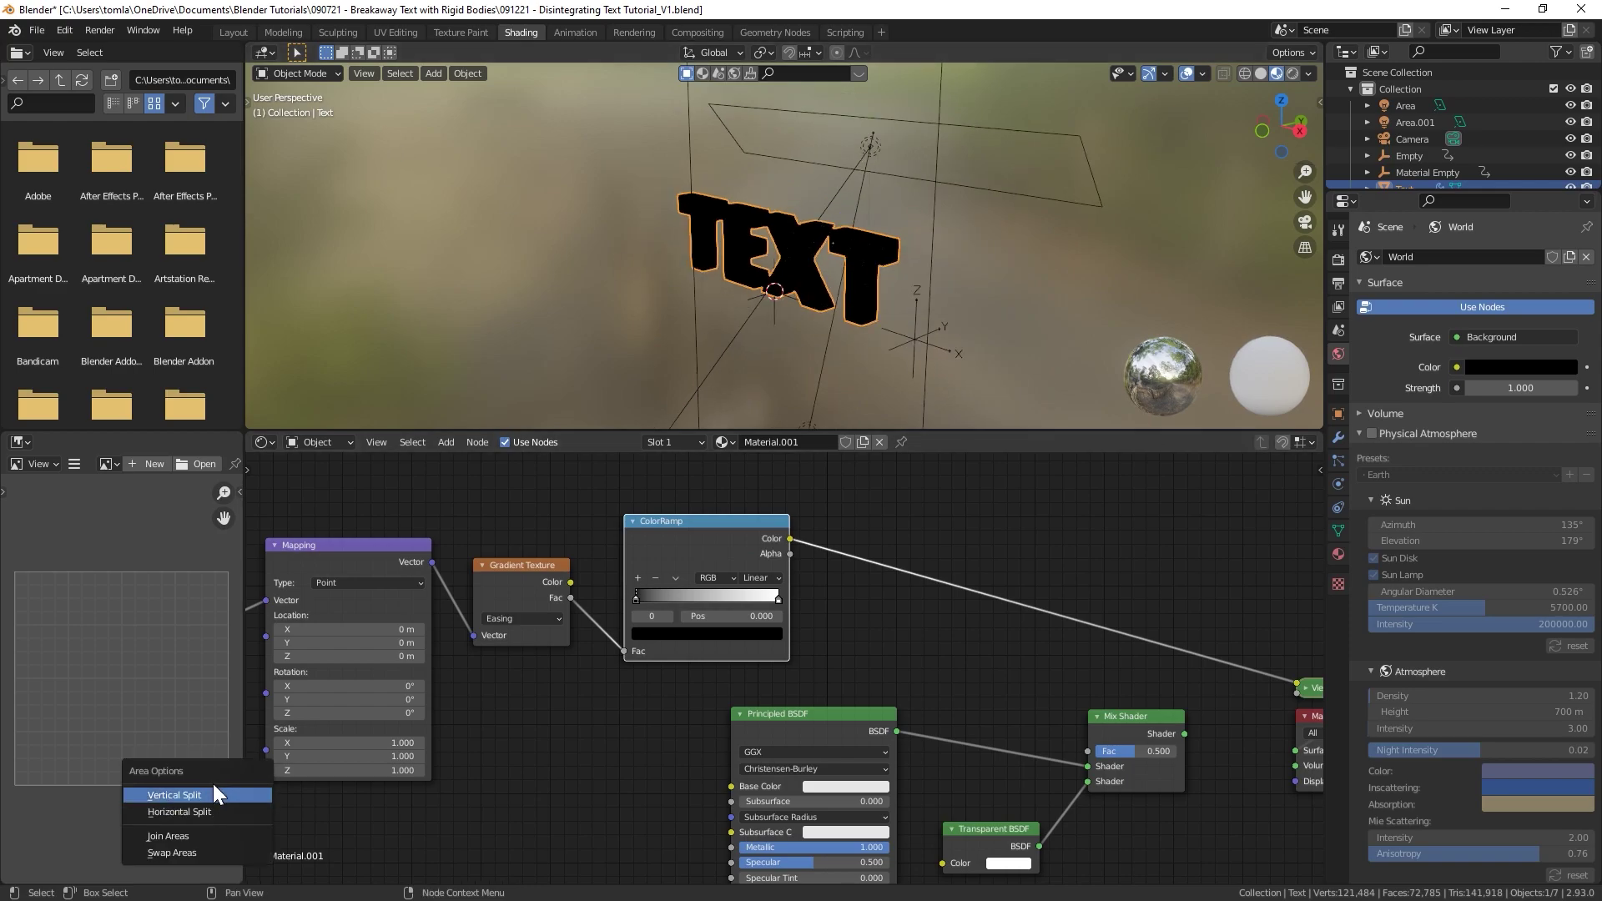
pyautogui.click(206, 812)
pyautogui.click(208, 801)
pyautogui.click(264, 810)
pyautogui.click(333, 793)
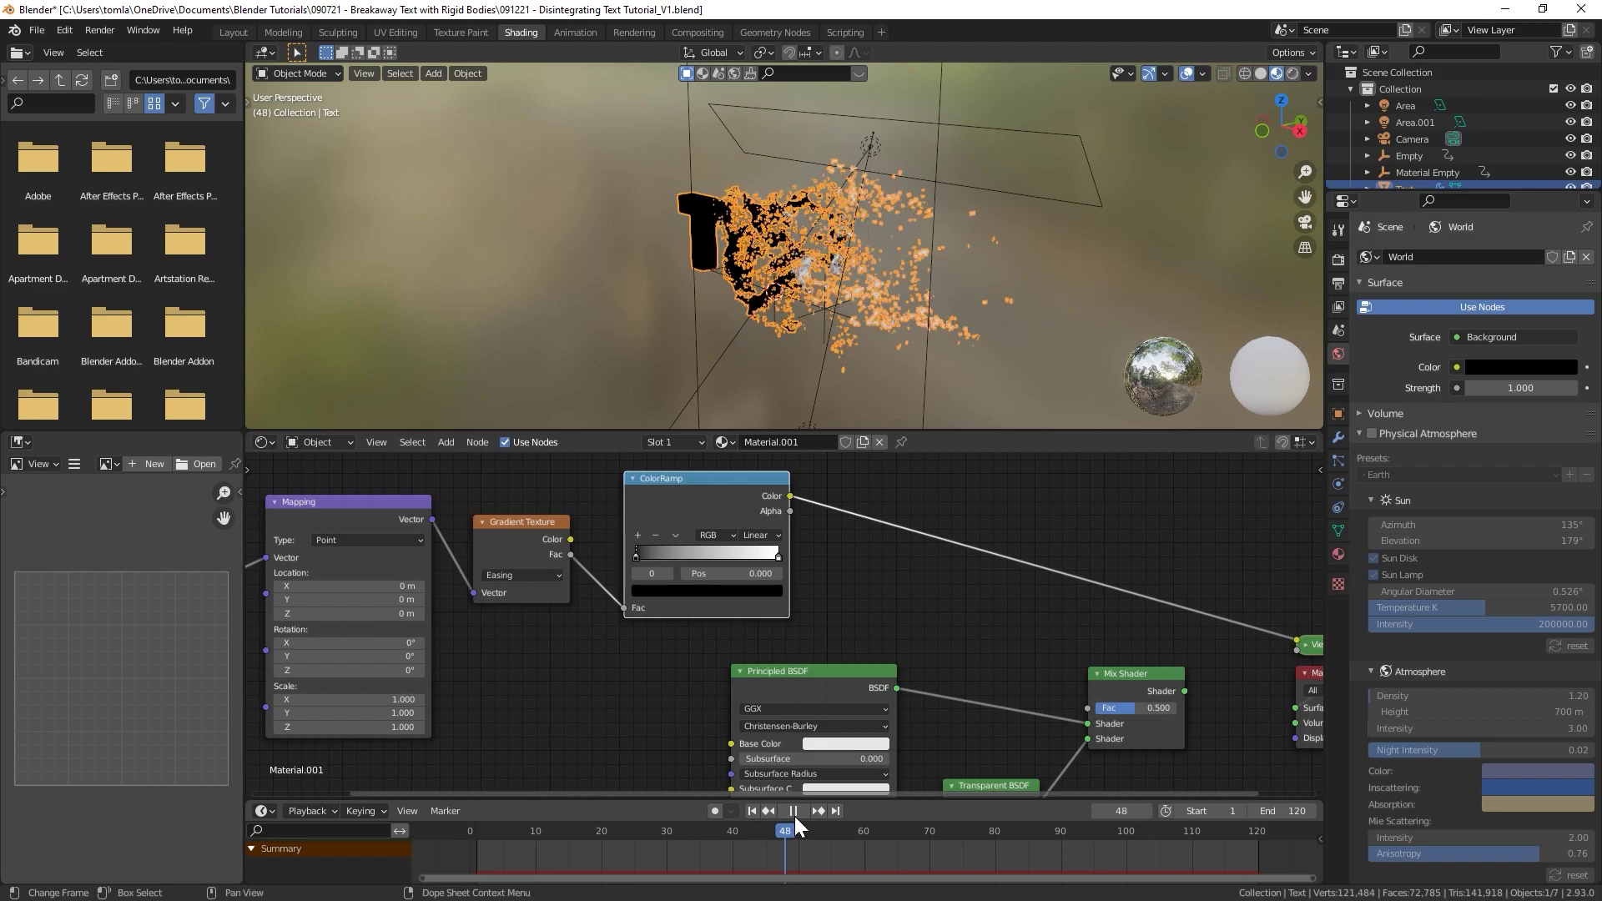
pyautogui.press('space')
pyautogui.press('KP_0')
pyautogui.scroll(2, 960, 250)
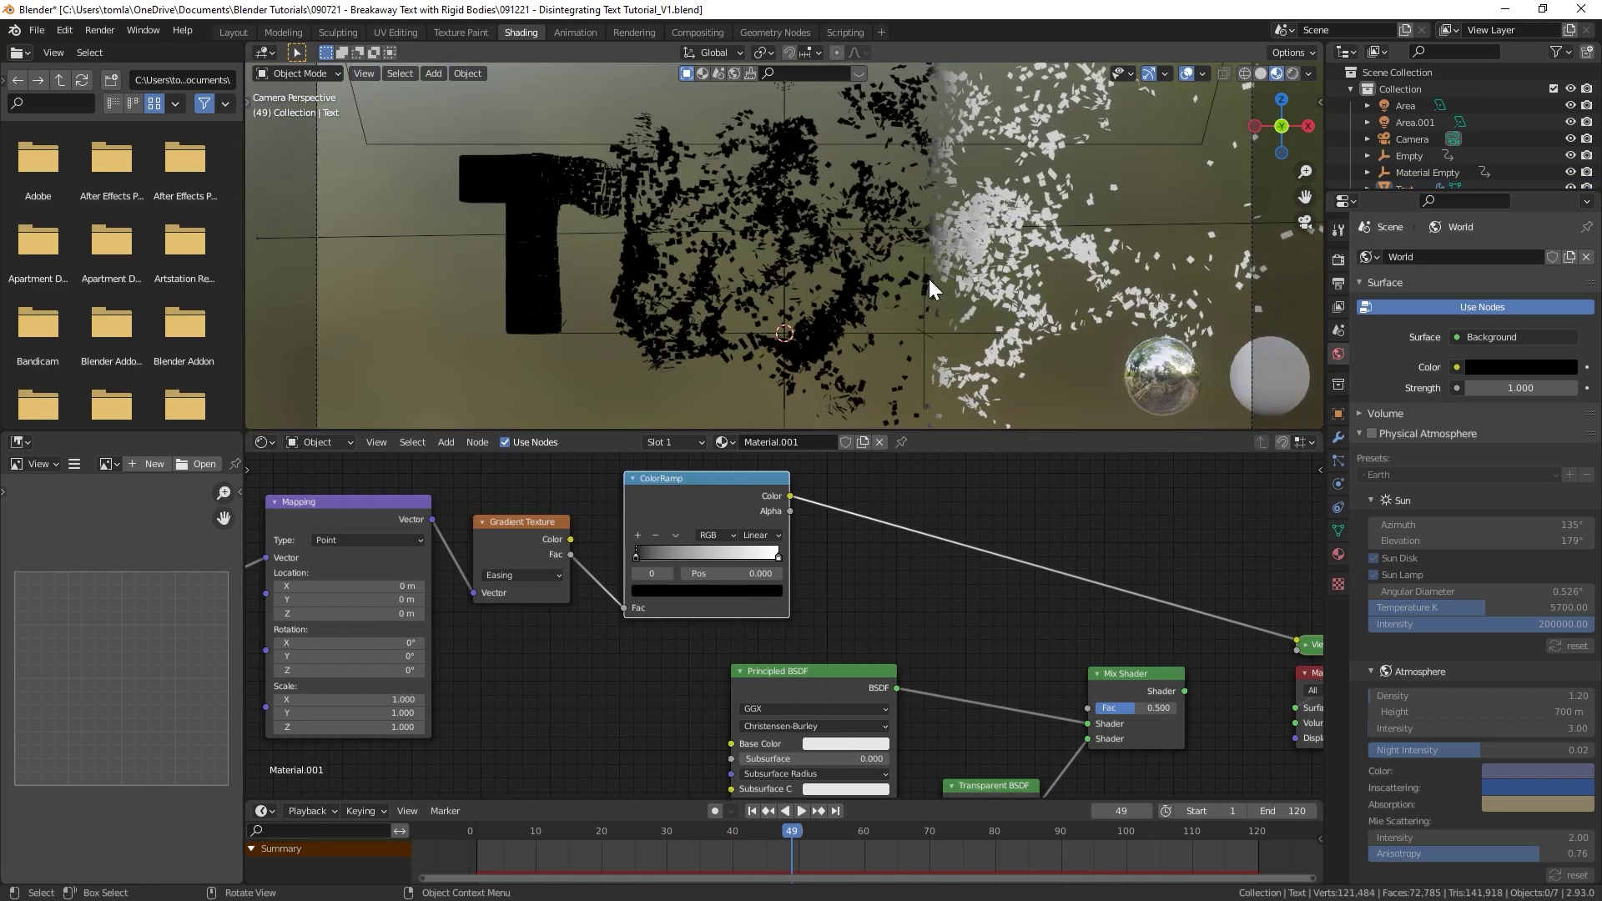
pyautogui.scroll(-2, 929, 279)
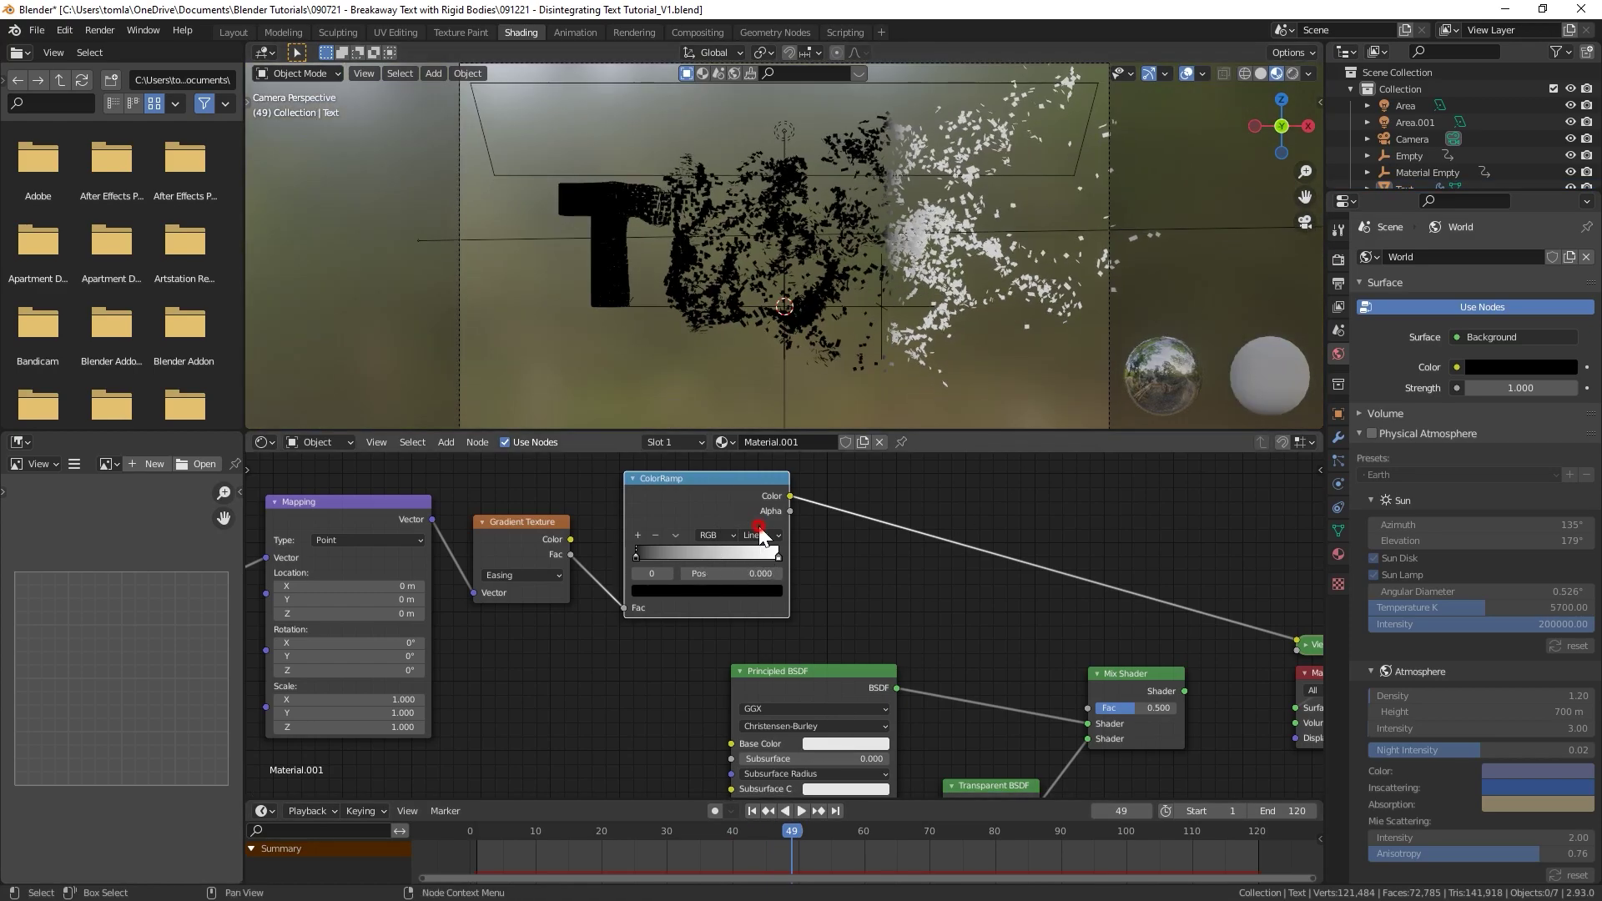
# - Set the ColorRamp interpolation to Ease and the Mapping scale to 0.15 on X, Y and Z
pyautogui.click(759, 535)
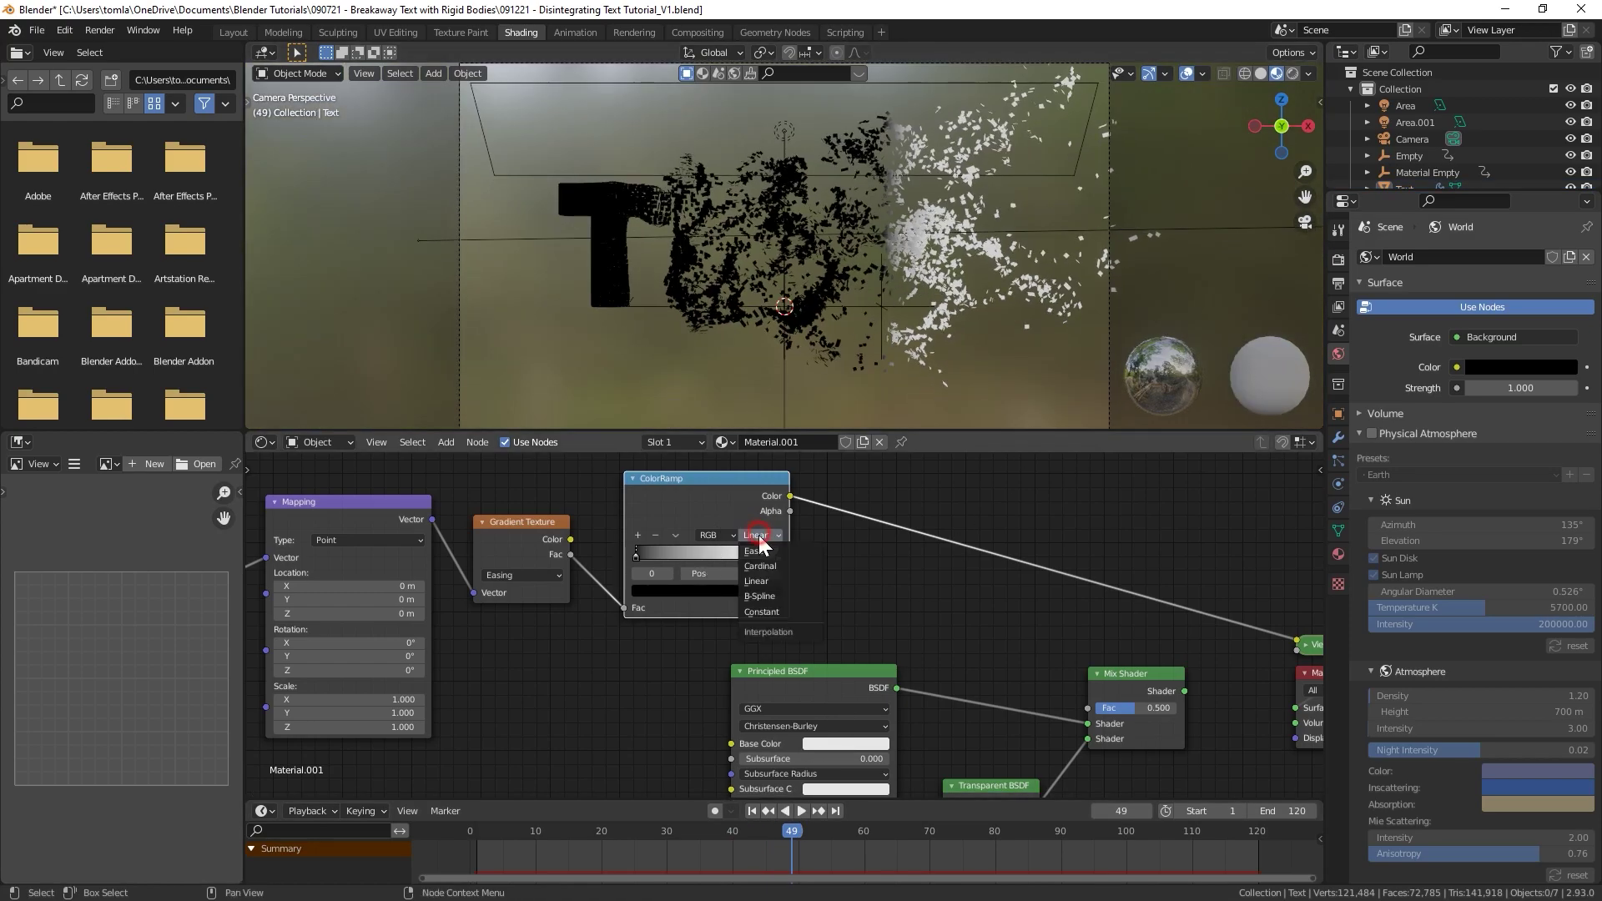
pyautogui.click(766, 554)
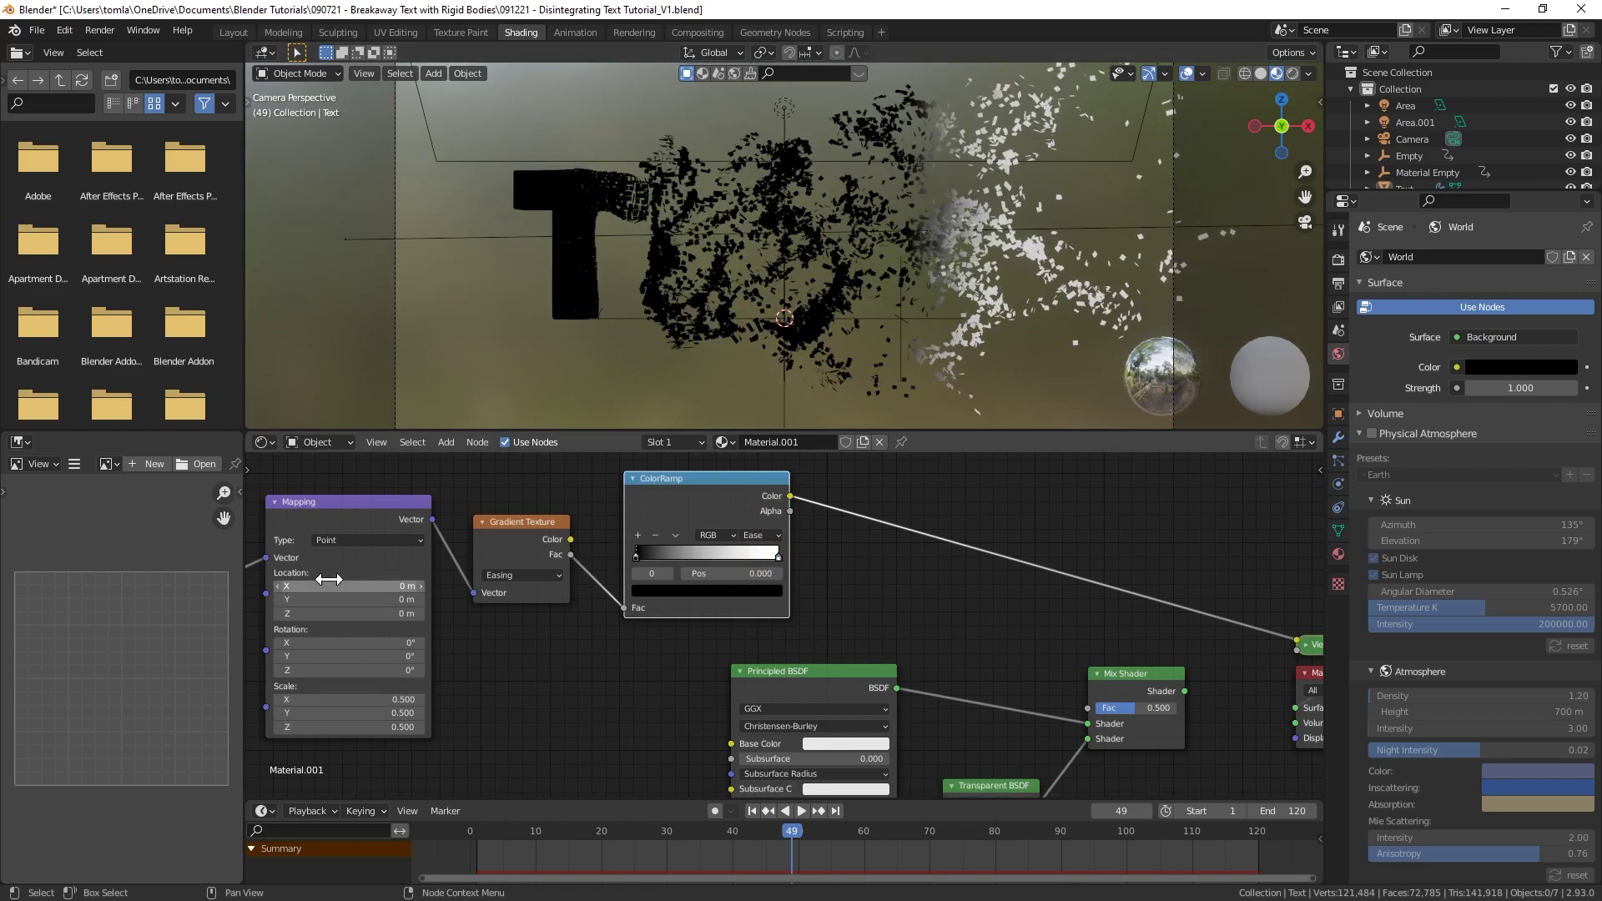
pyautogui.moveTo(385, 593); pyautogui.dragTo(492, 593, button='middle')
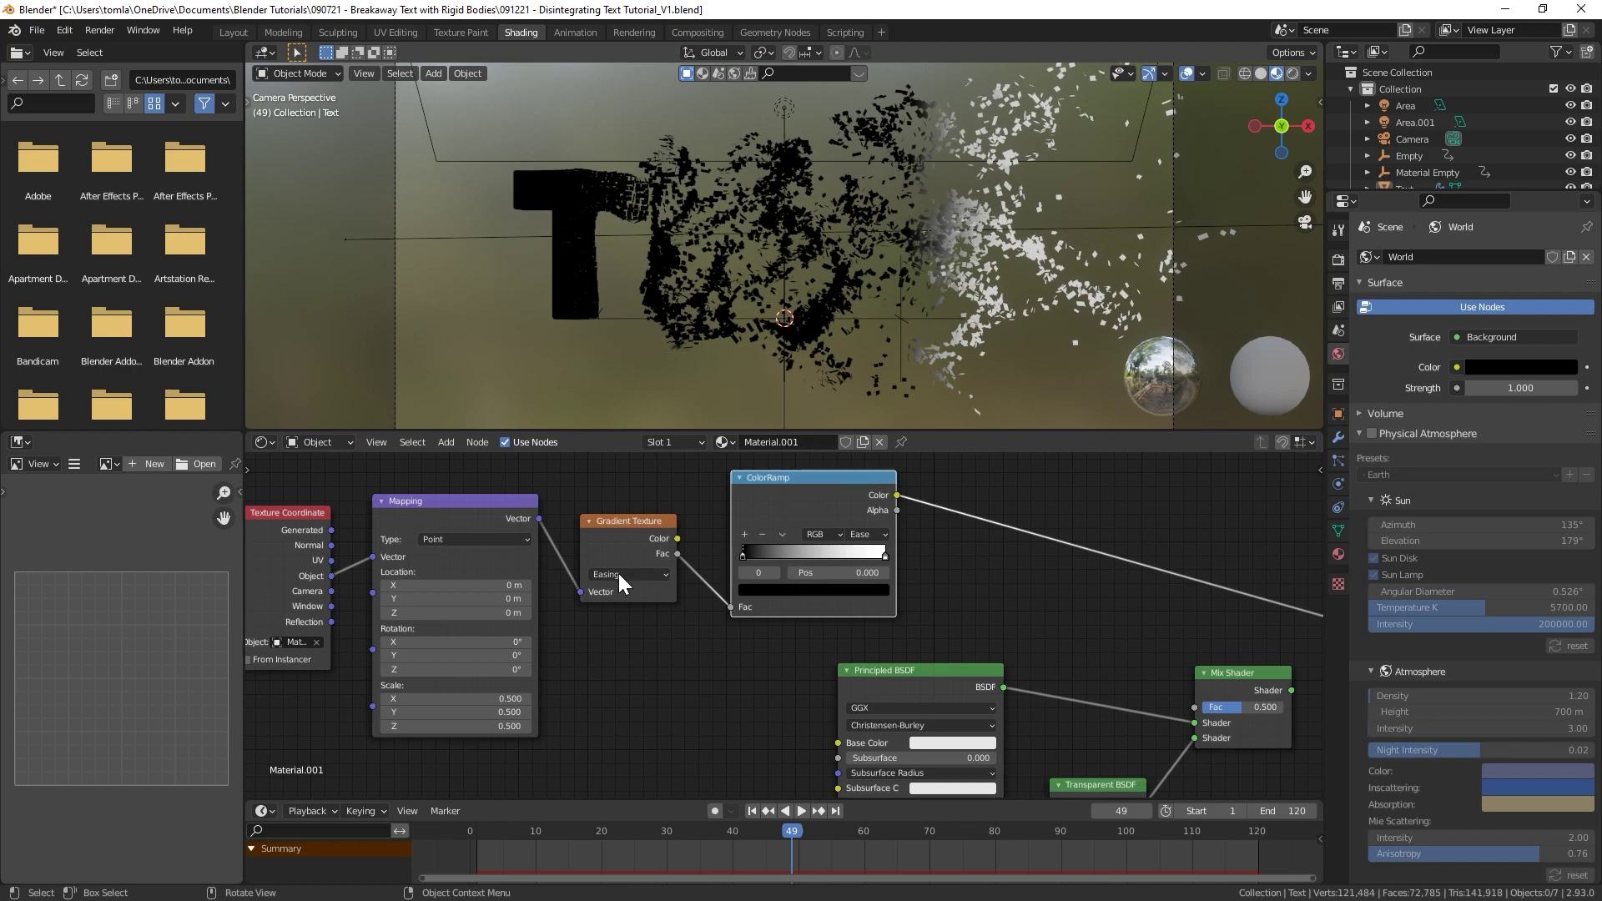
pyautogui.moveTo(446, 699); pyautogui.dragTo(451, 723)
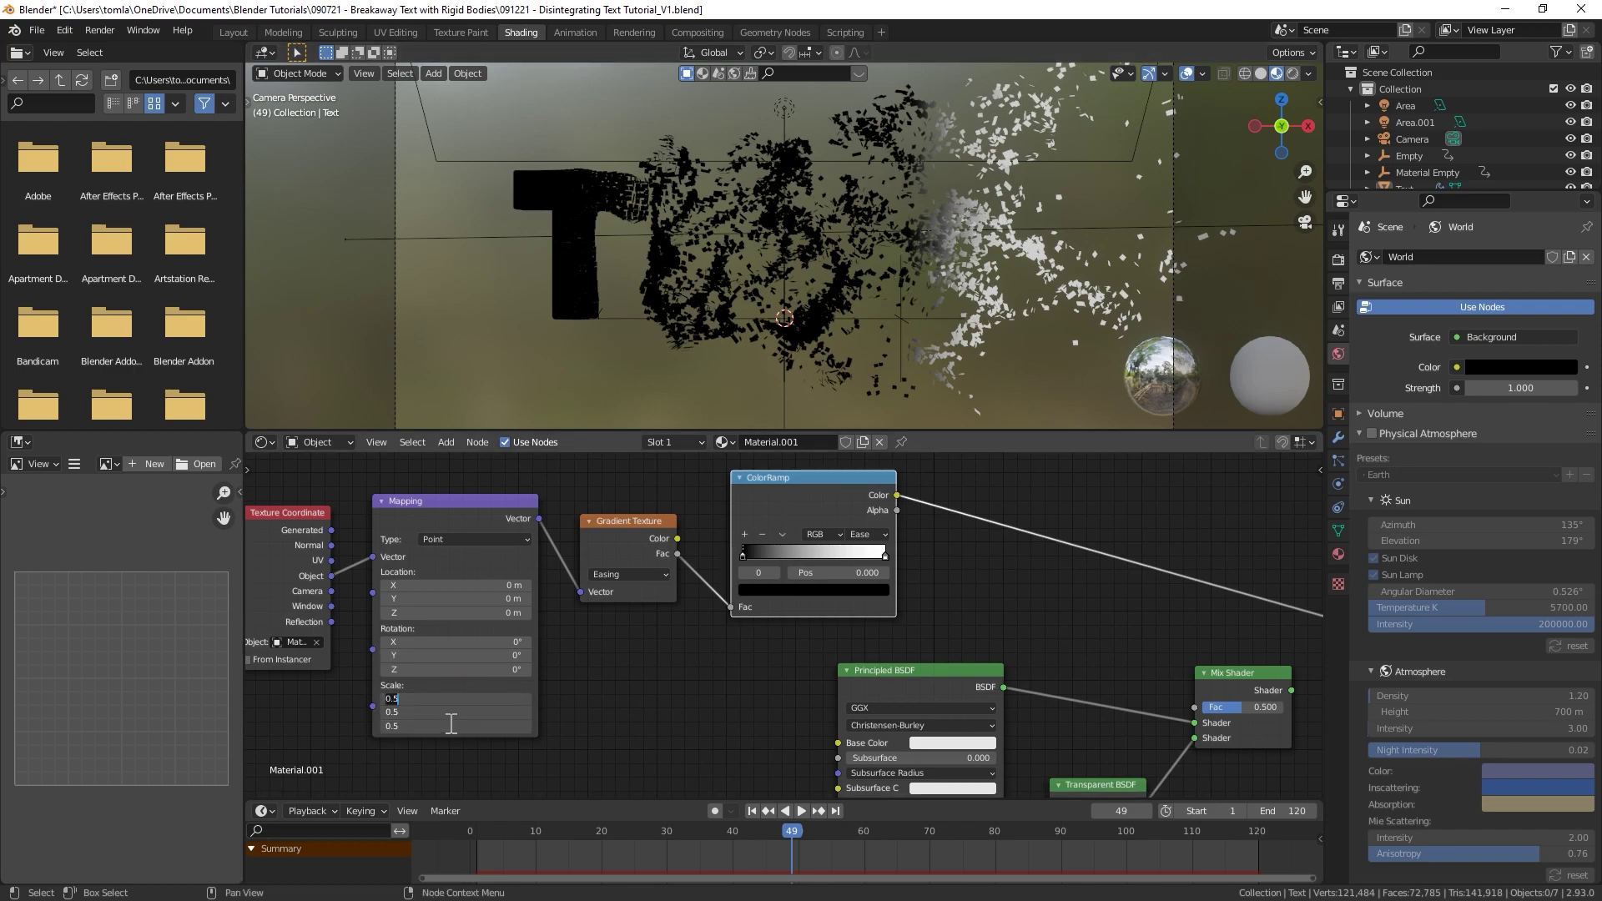
pyautogui.write('0.15')
pyautogui.press('Return')
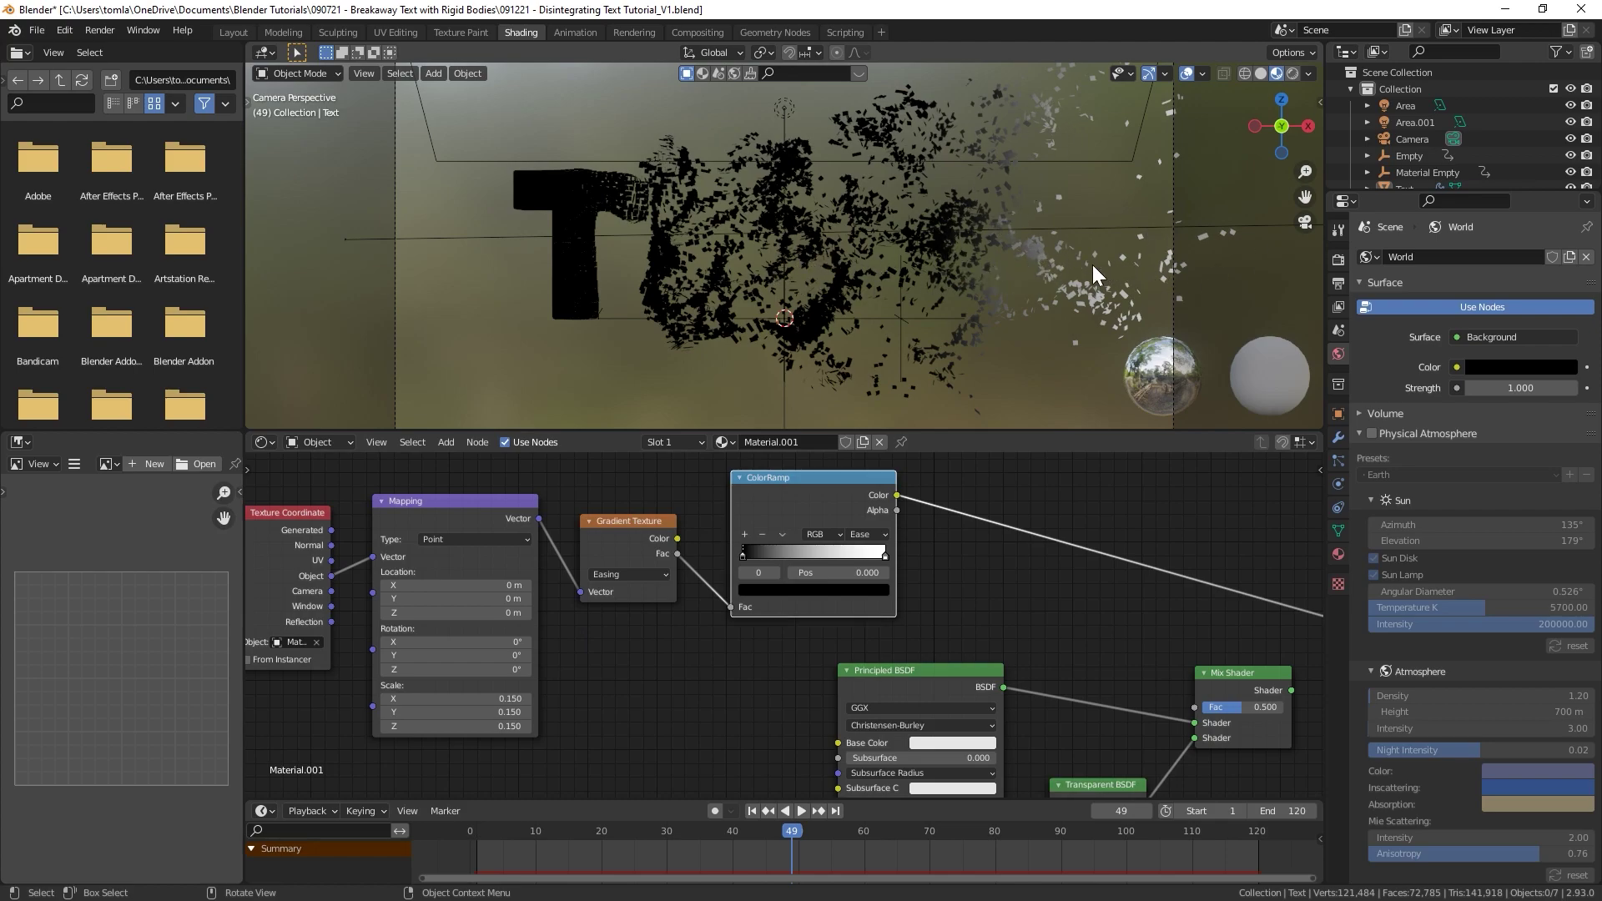
pyautogui.scroll(-2, 960, 586)
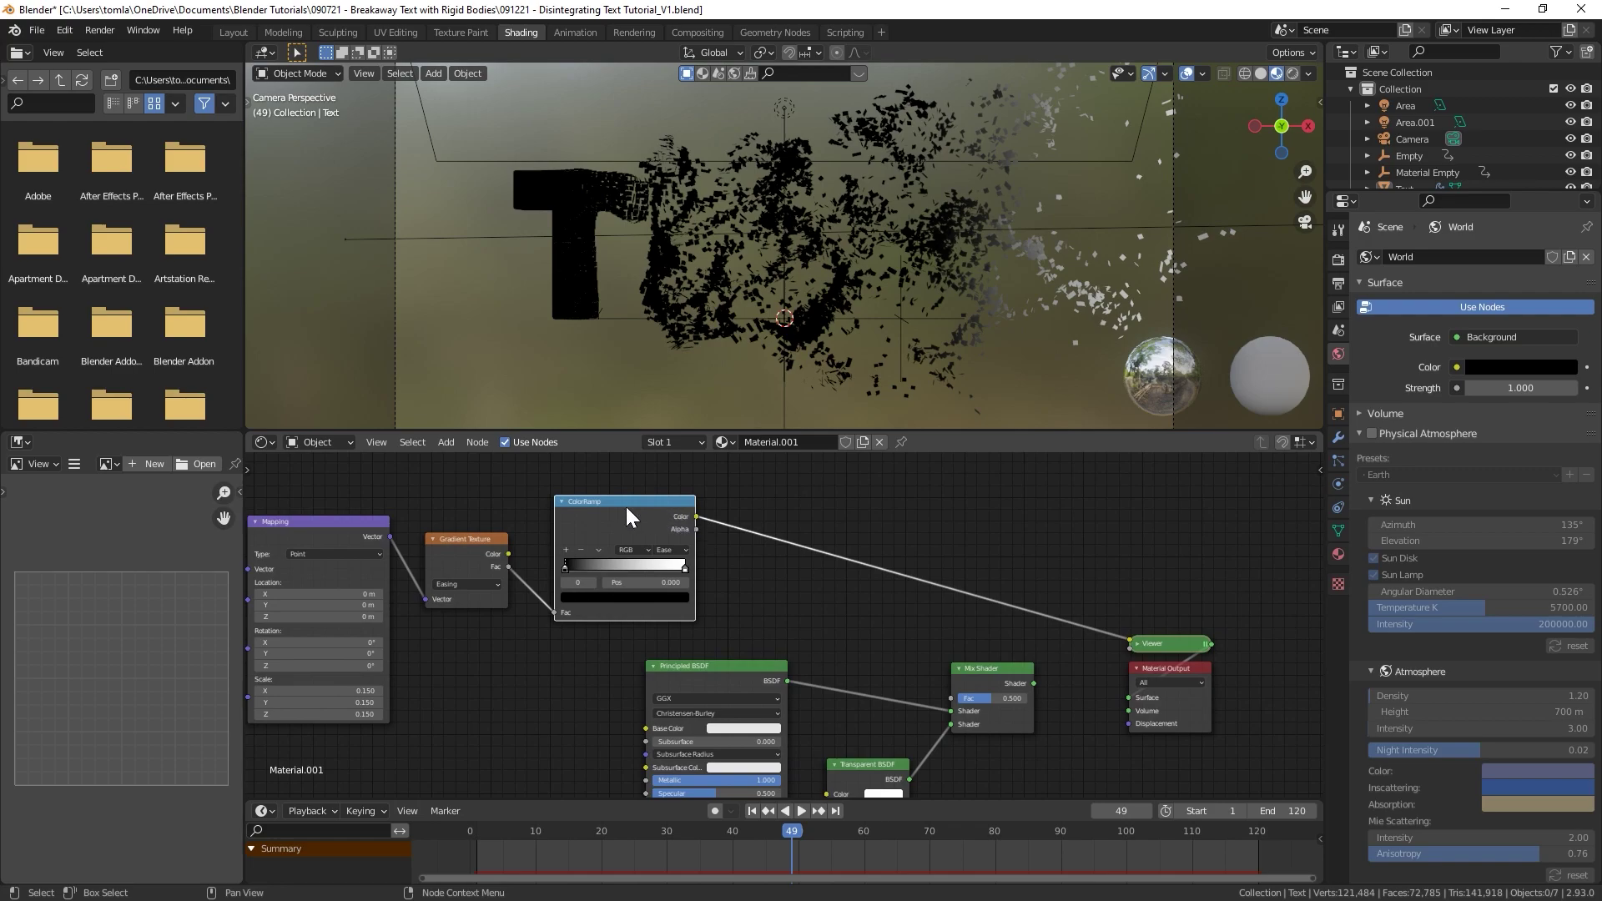
# - Drive the Mix Shader Fac with the ColorRamp, preview the Mix Shader, and set Blend Mode to Alpha Blend
pyautogui.moveTo(695, 516); pyautogui.dragTo(960, 699)
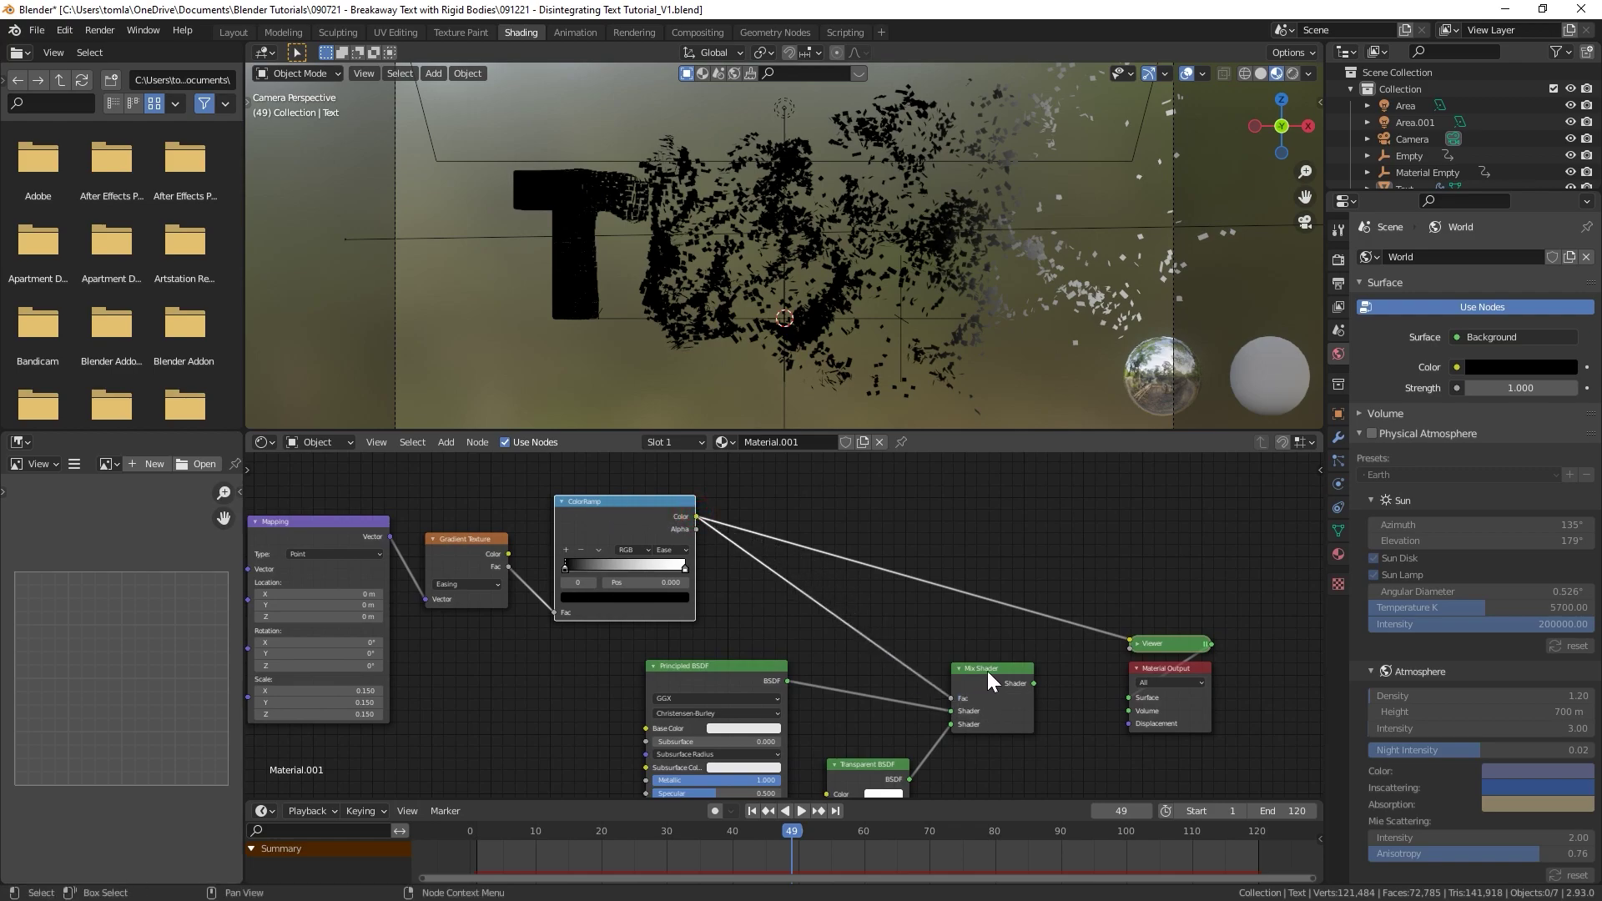
pyautogui.keyDown('ctrl'); pyautogui.keyDown('shift'); pyautogui.click(988, 671); pyautogui.keyUp('shift'); pyautogui.keyUp('ctrl')
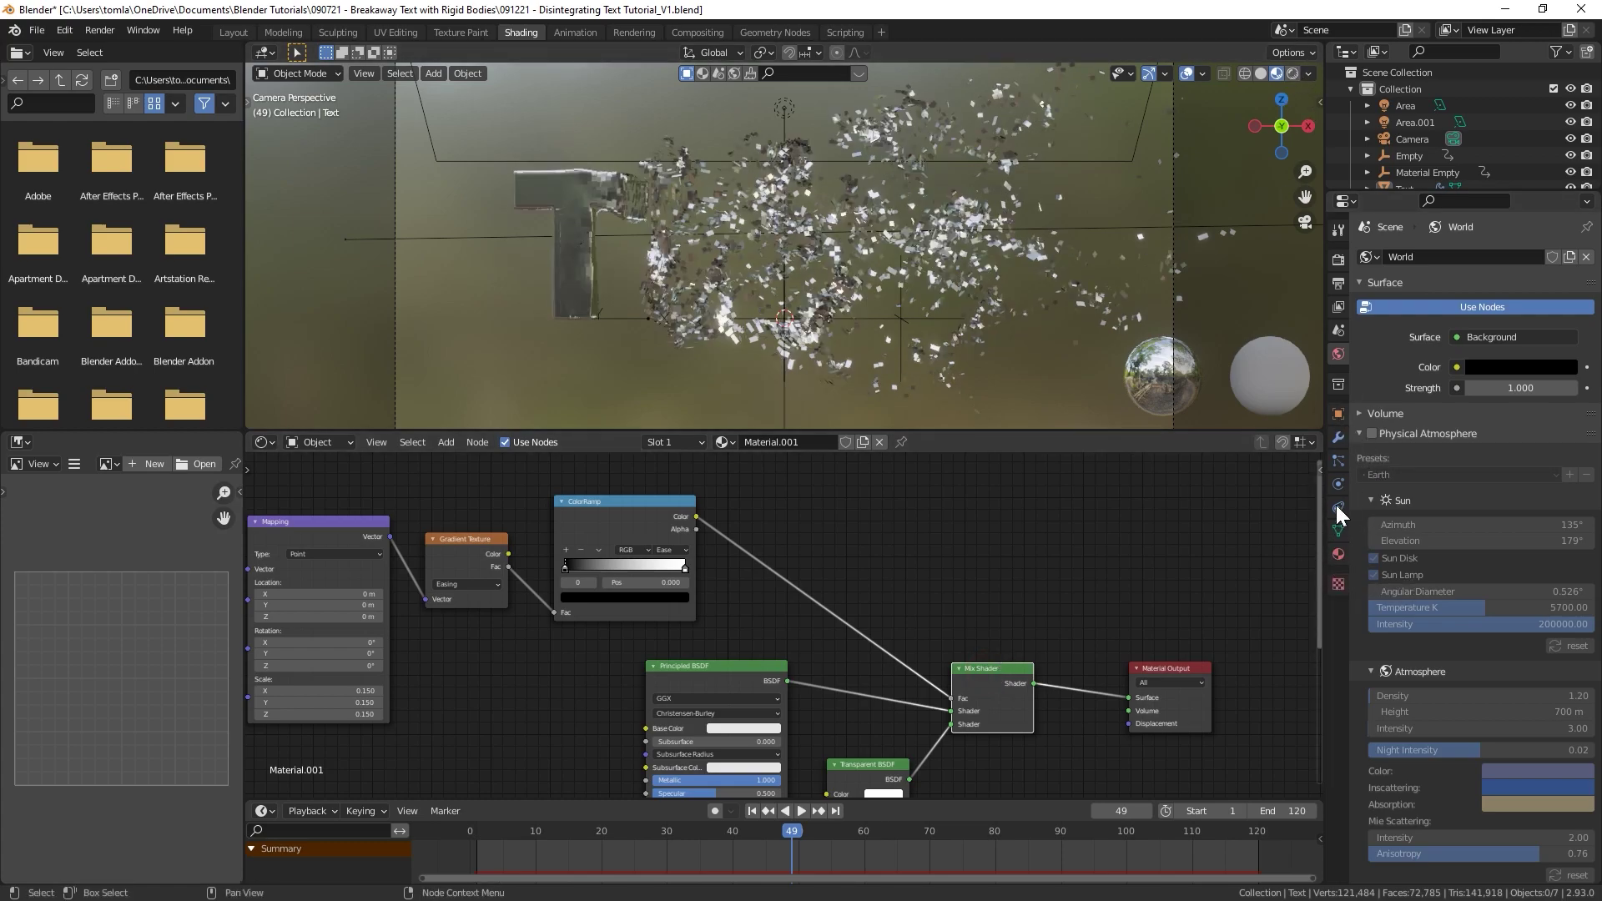
pyautogui.click(1338, 554)
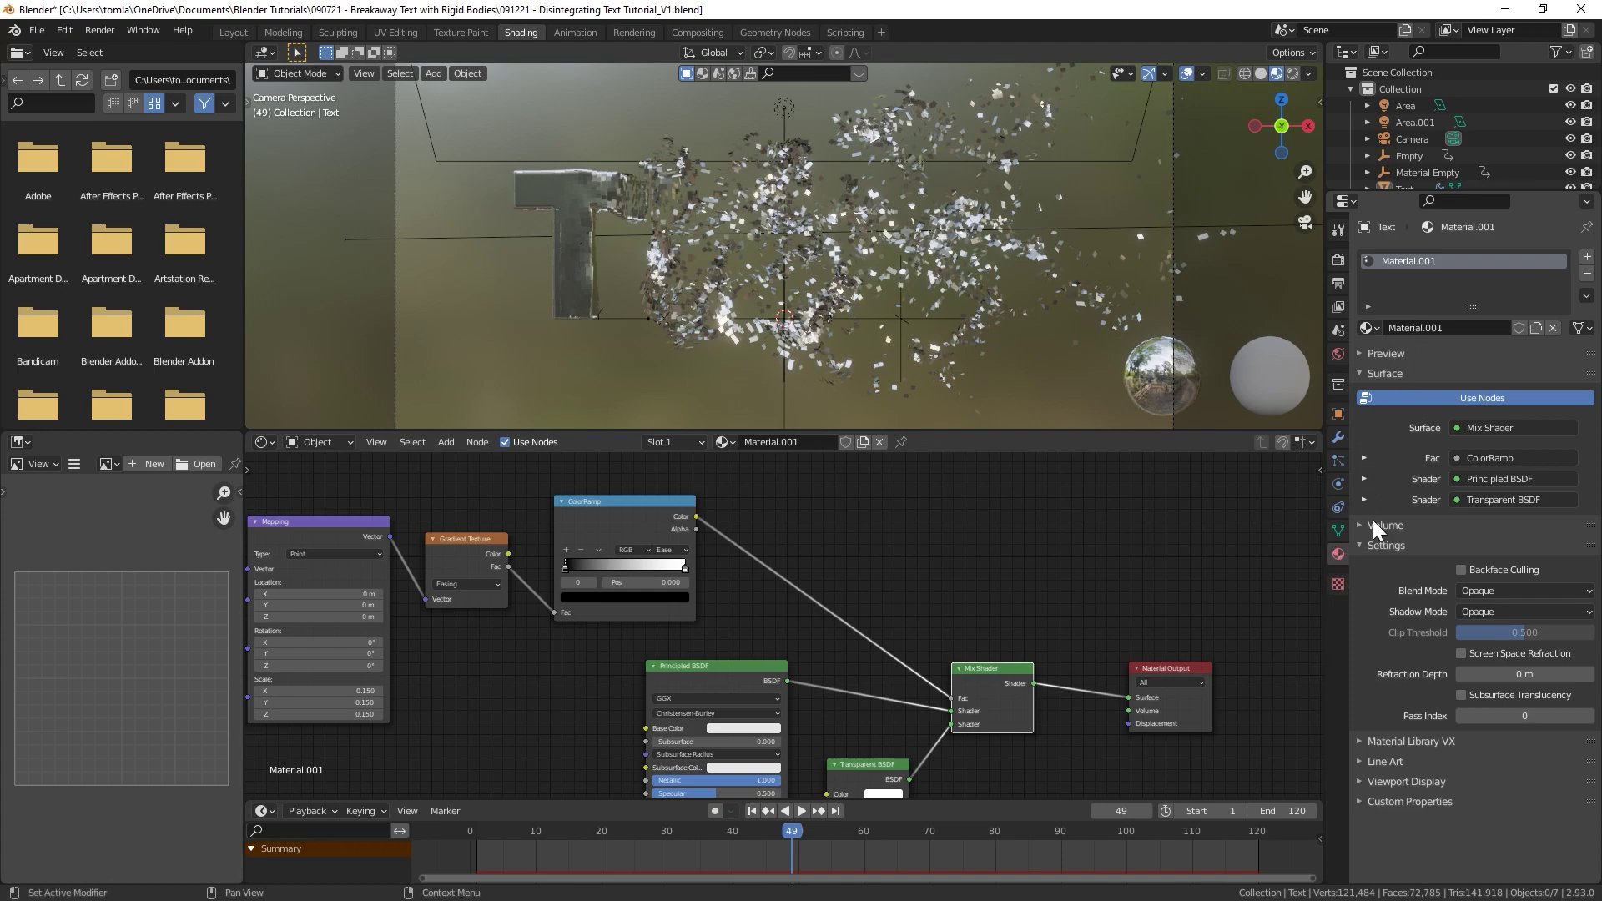
pyautogui.click(1475, 591)
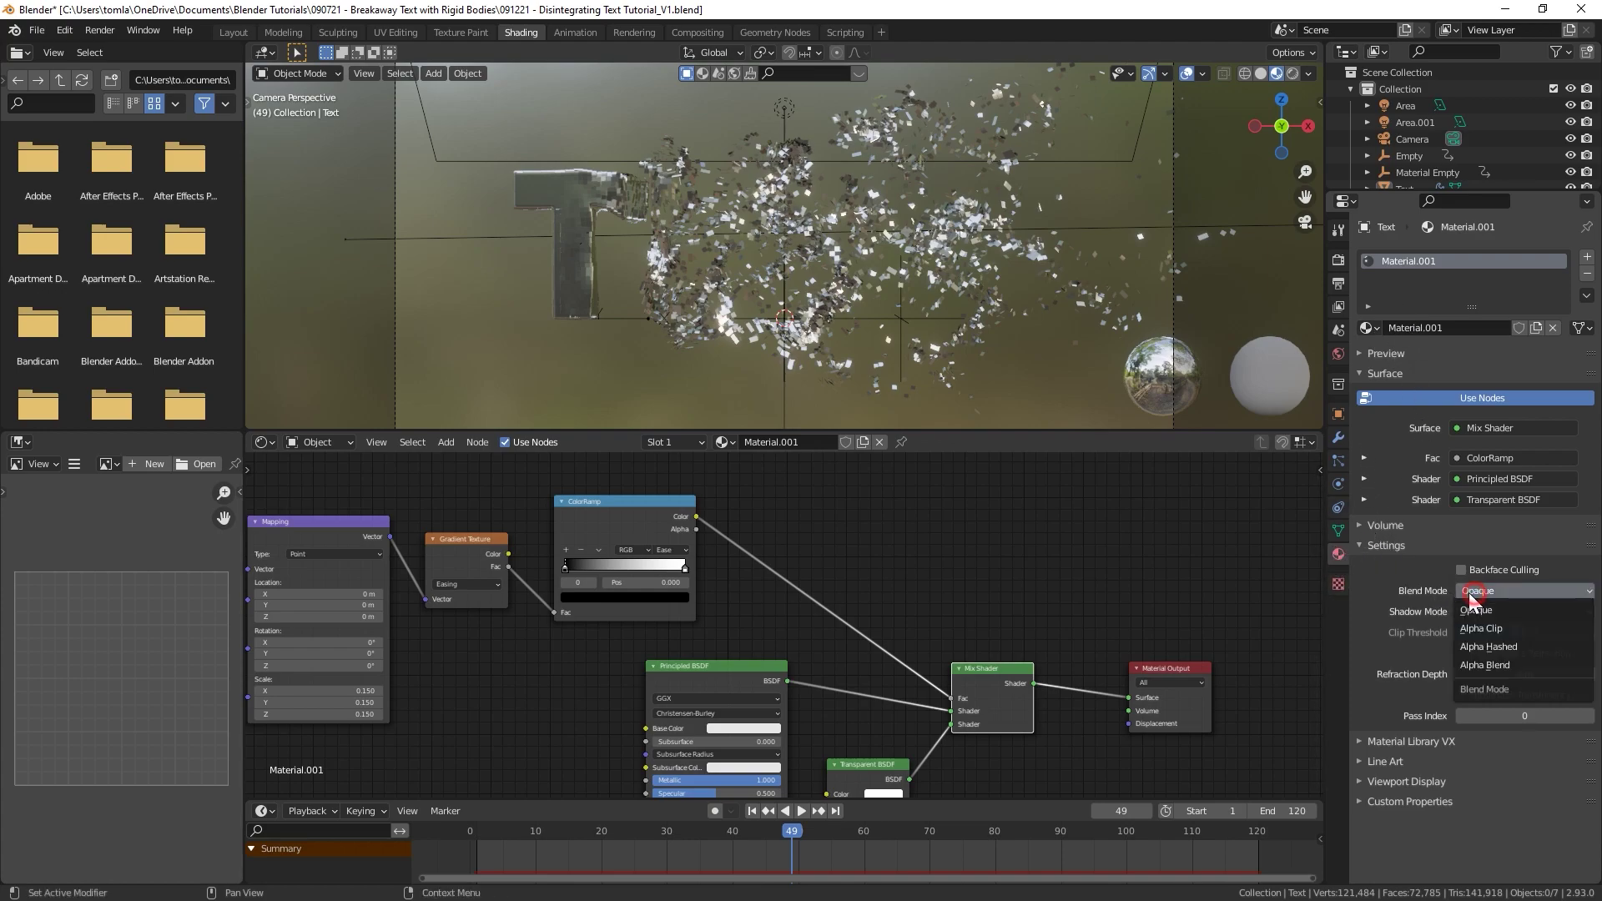
pyautogui.click(1482, 594)
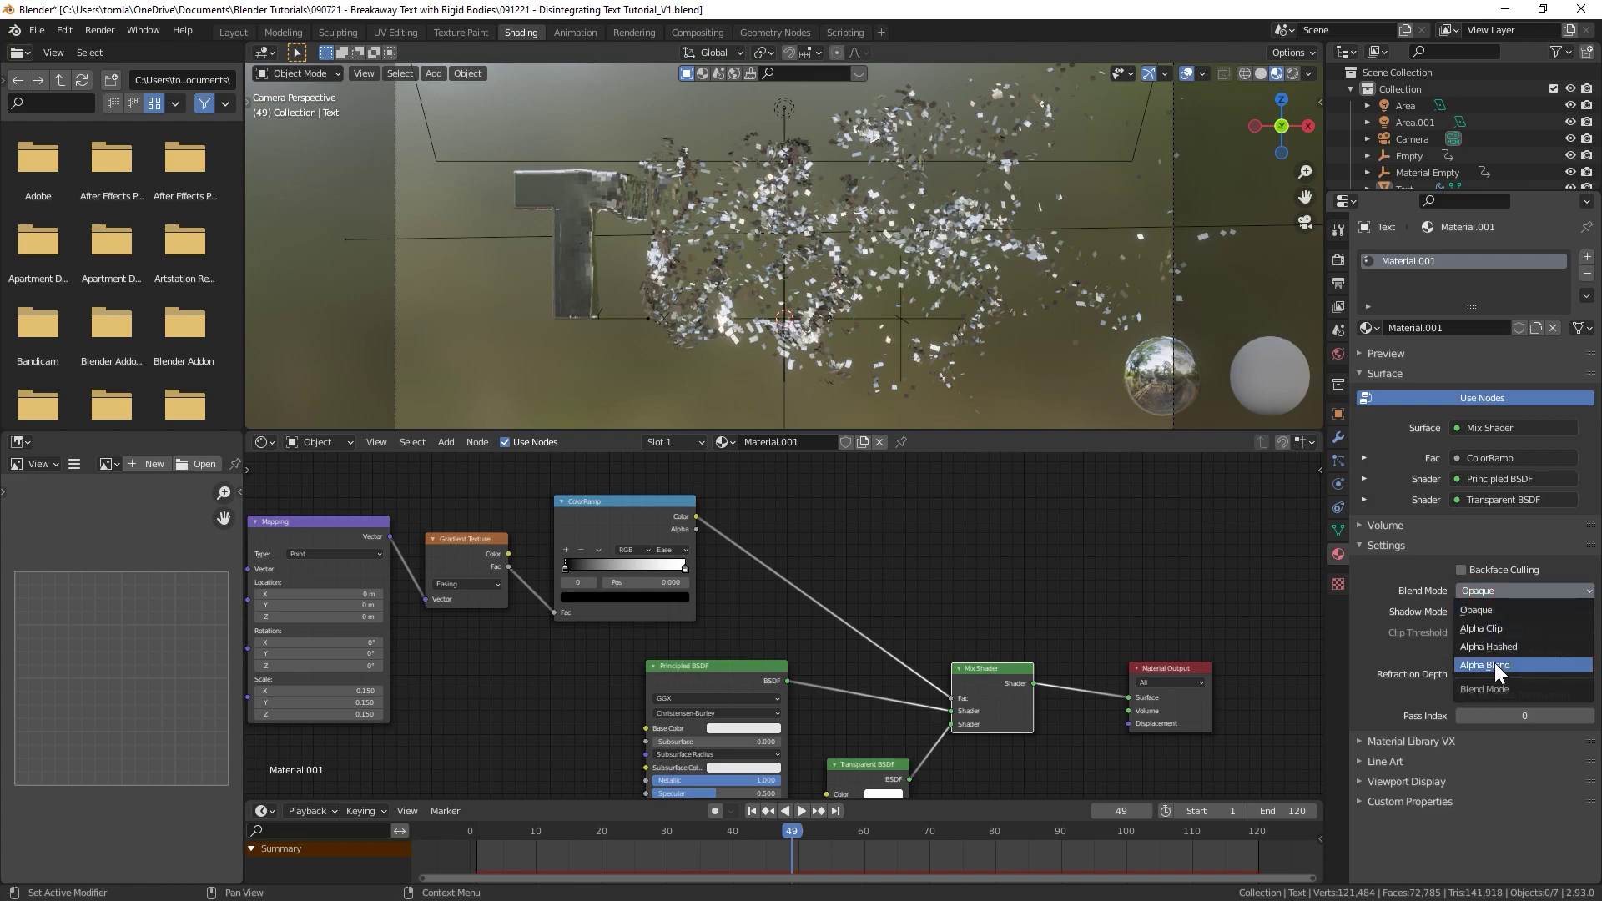
pyautogui.click(1495, 664)
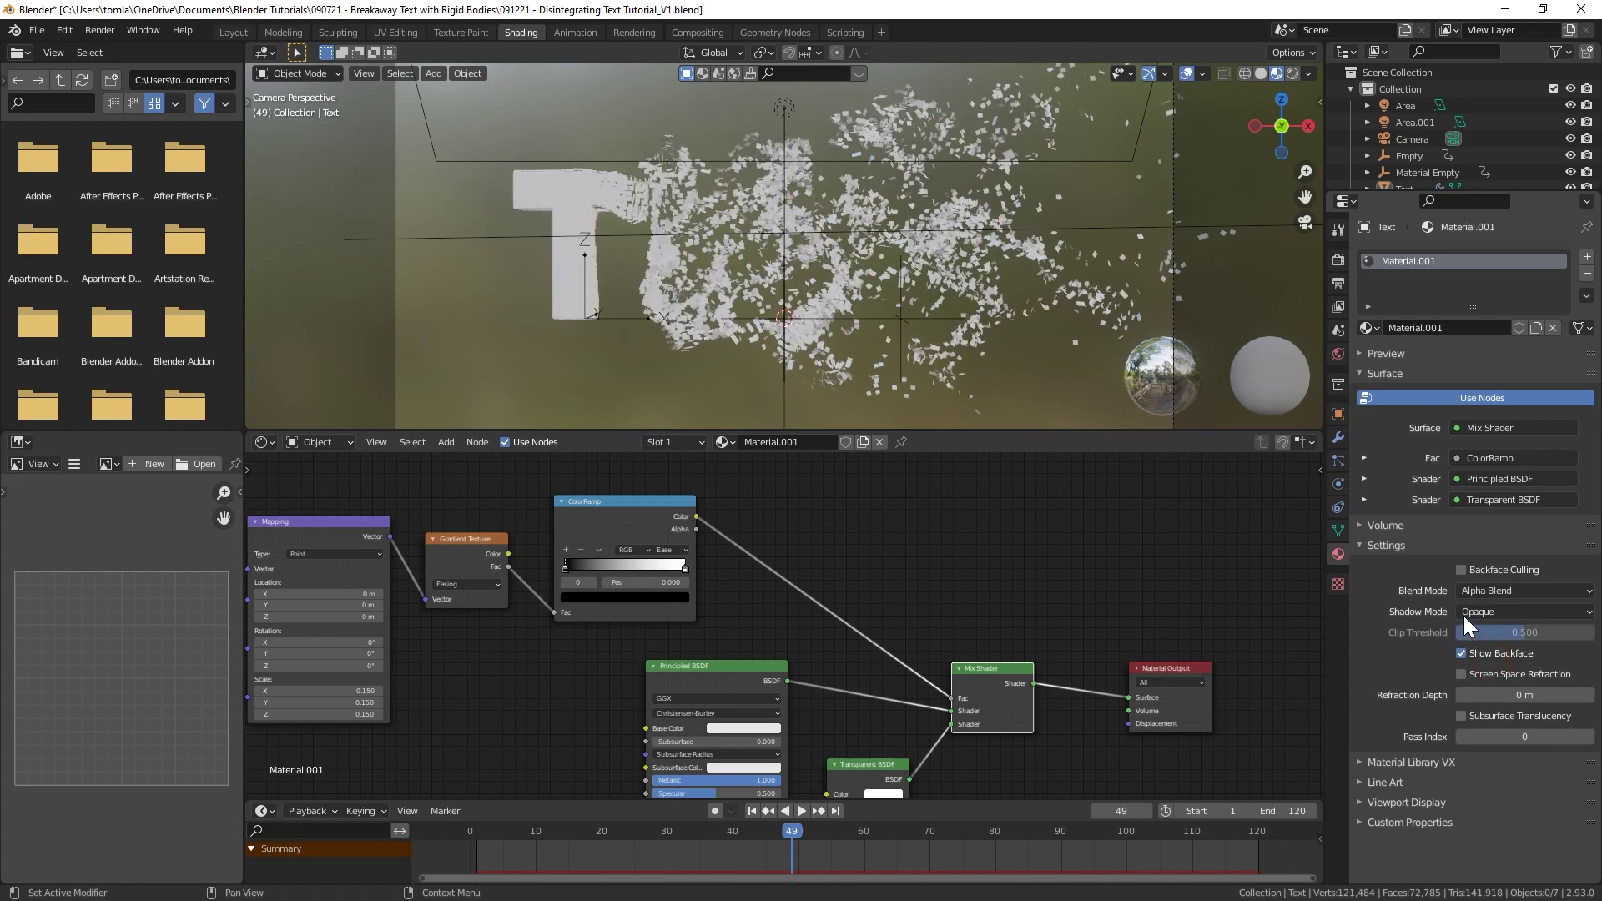
pyautogui.moveTo(859, 838); pyautogui.dragTo(941, 834)
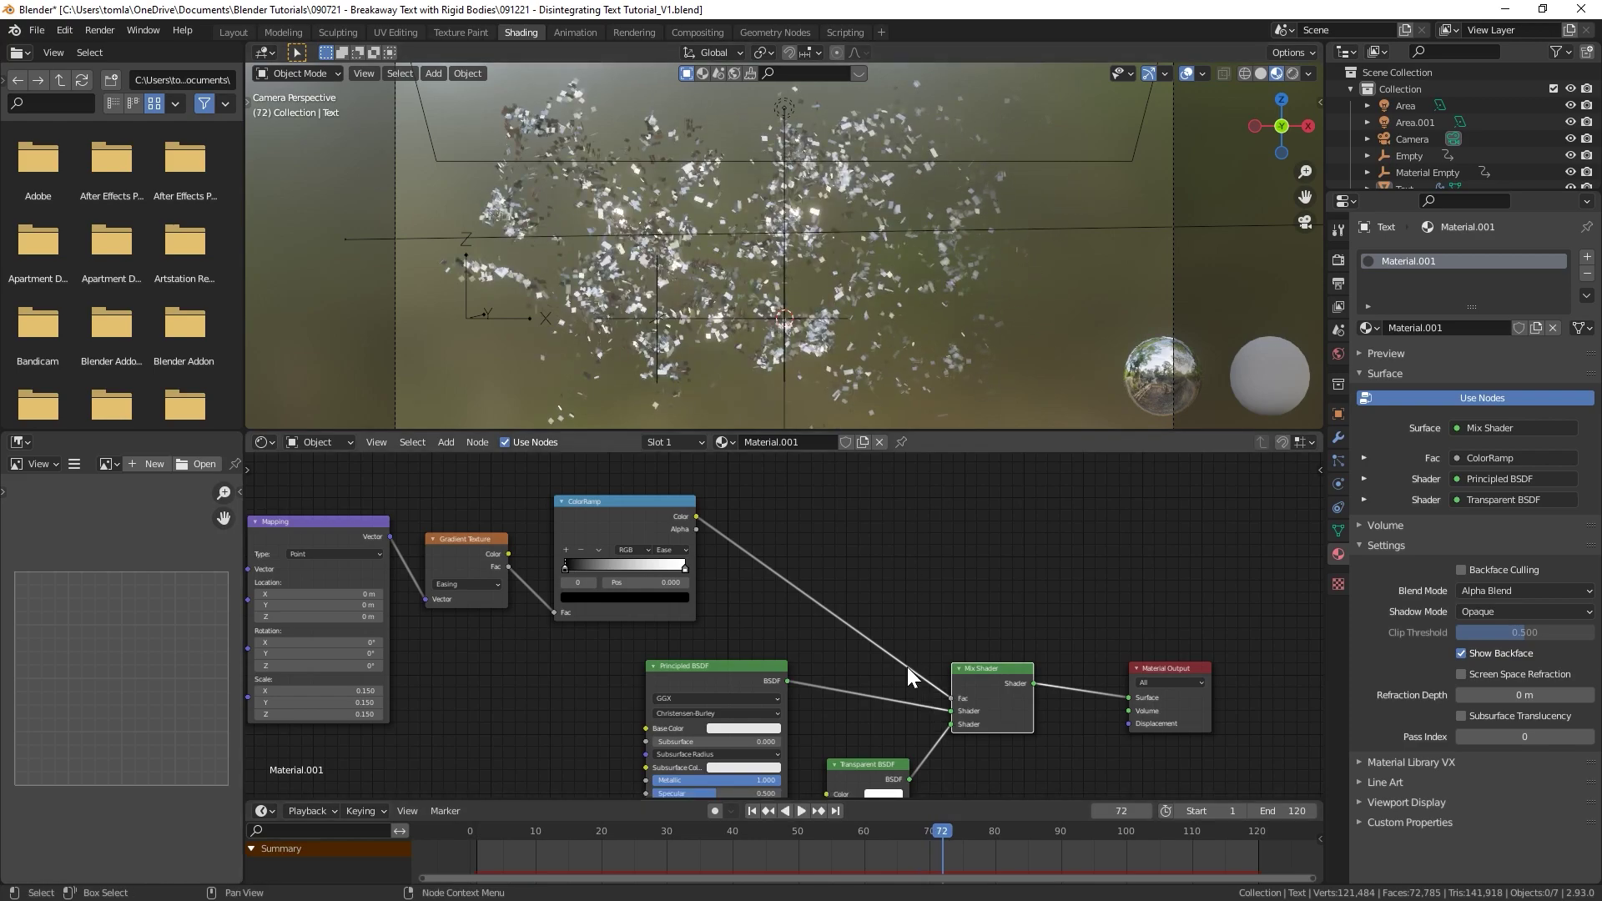
# - Play the animation and stop at frame 100 with the text dissolved into fading fragments
pyautogui.moveTo(909, 674); pyautogui.dragTo(940, 607, button='middle')
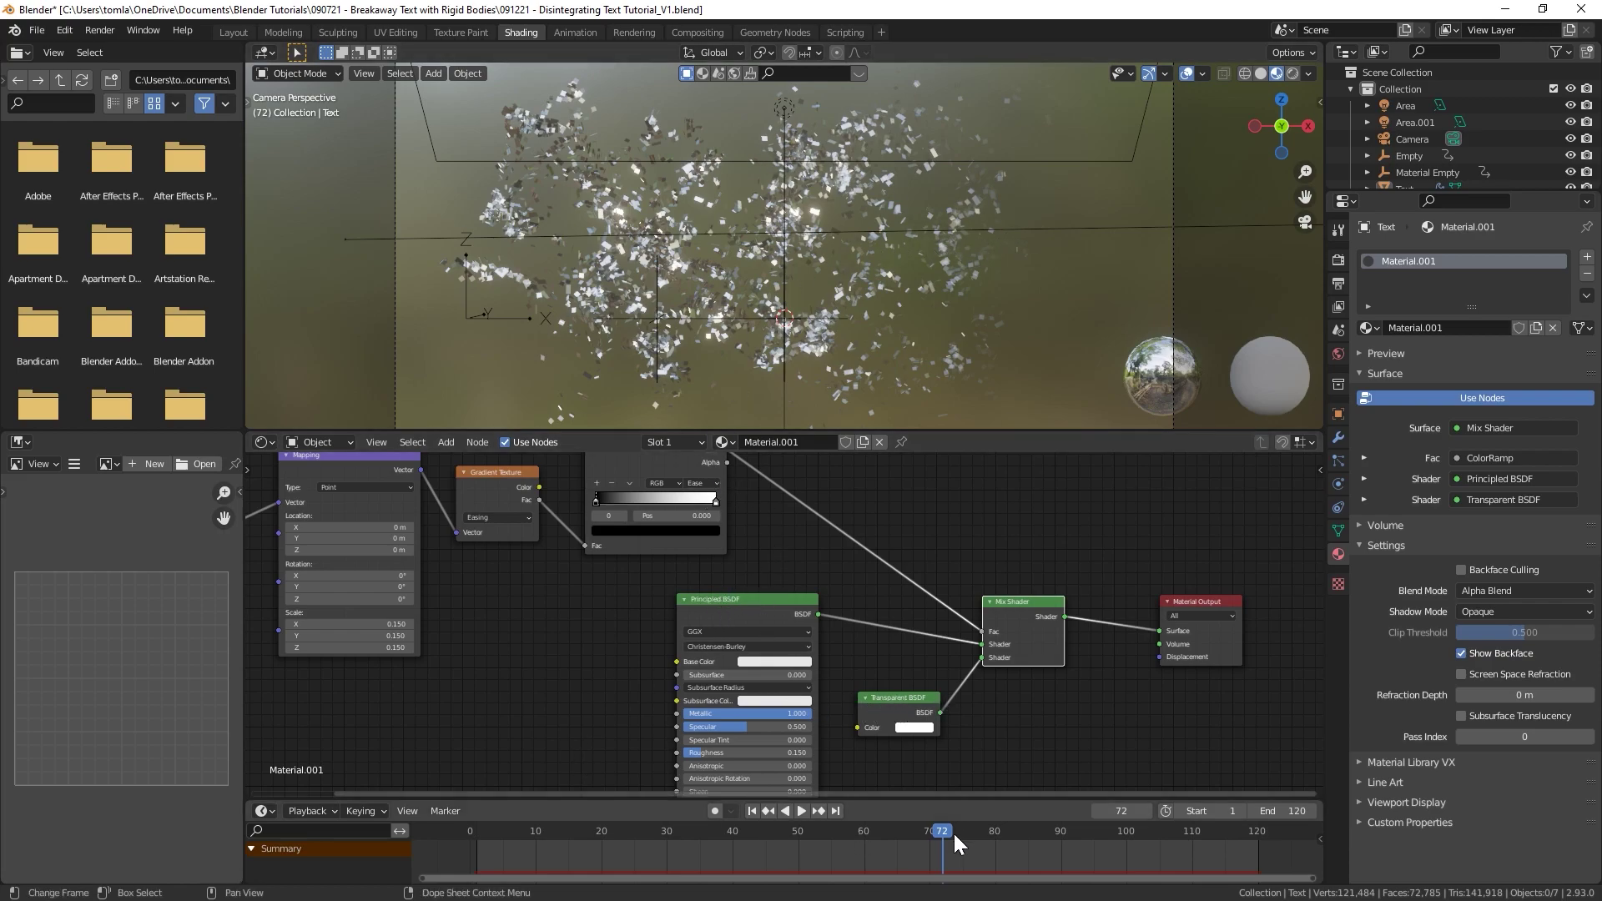
pyautogui.press('space')
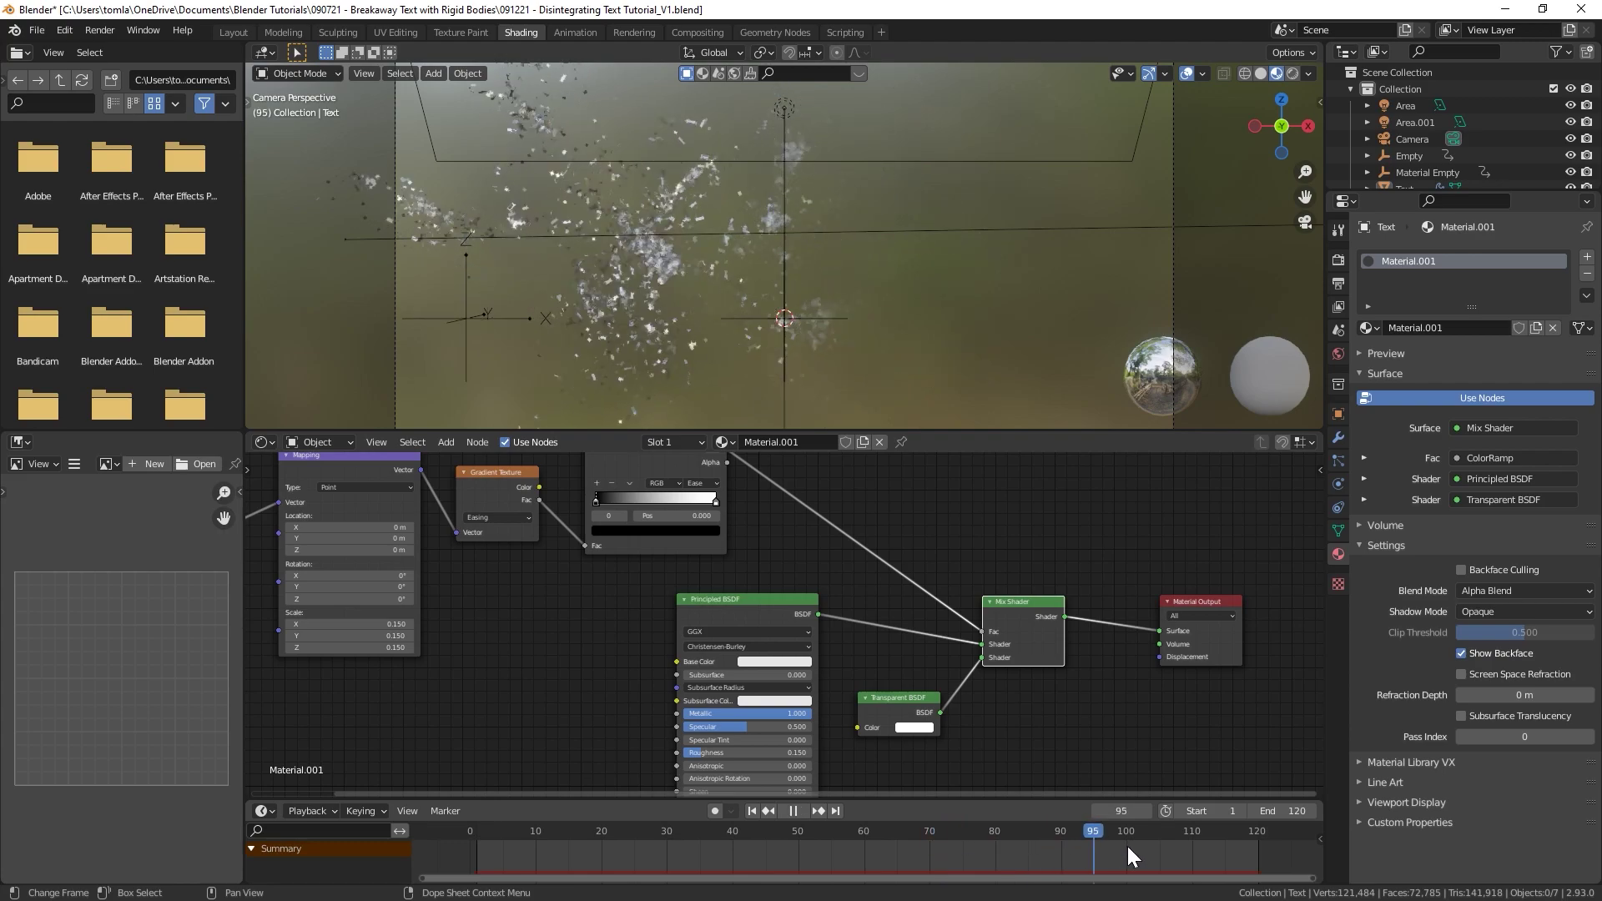
pyautogui.press('space')
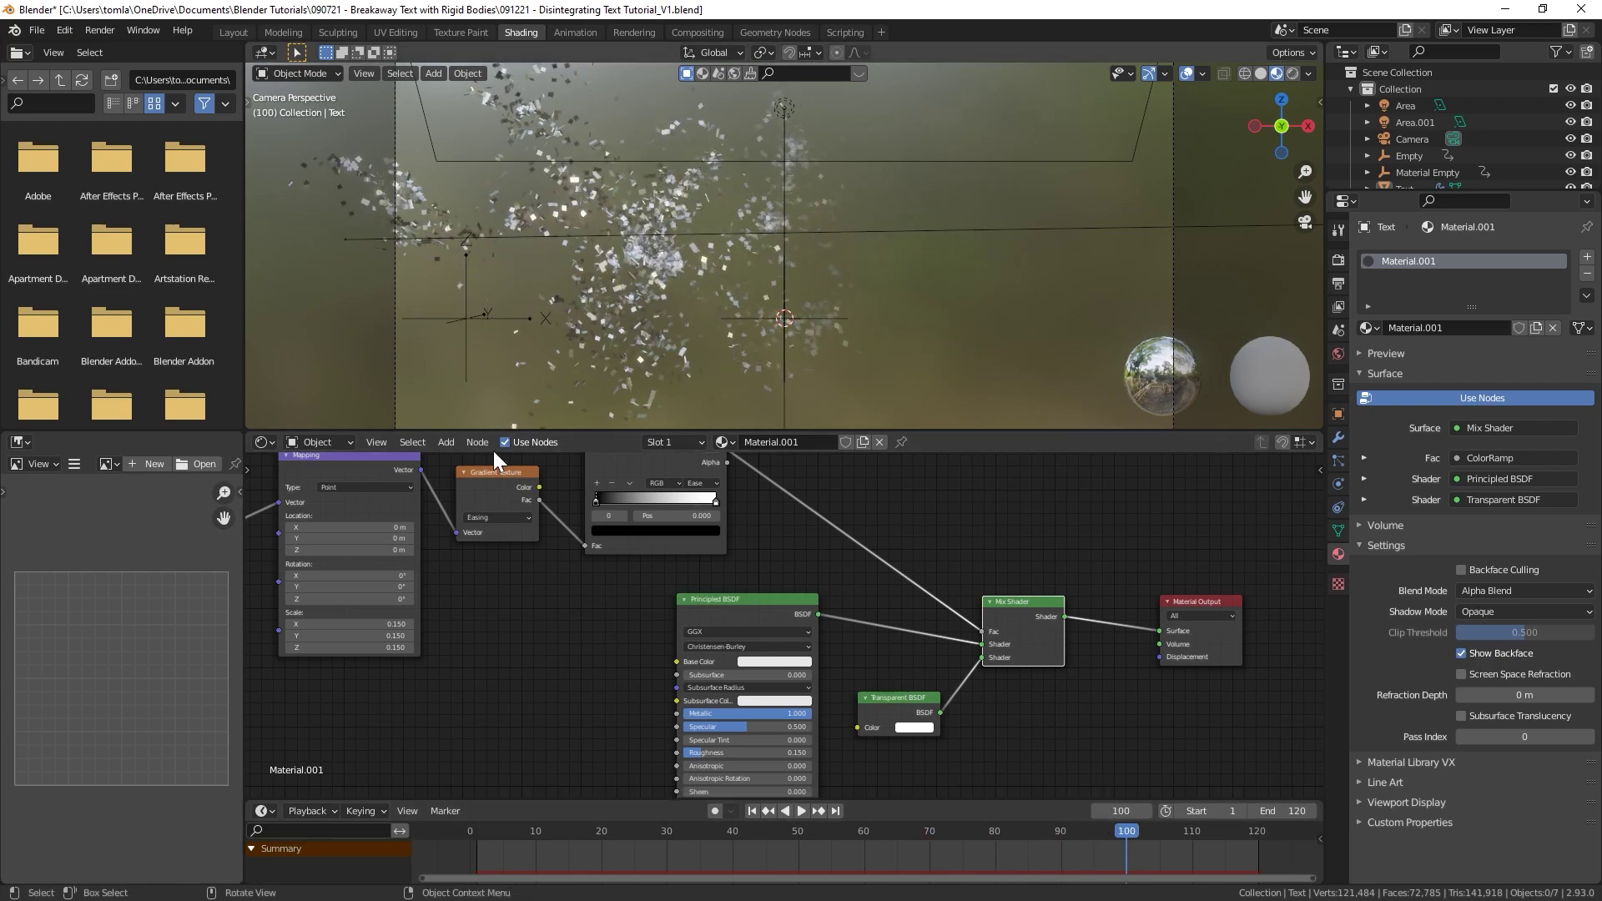
pyautogui.scroll(-1, 350, 644)
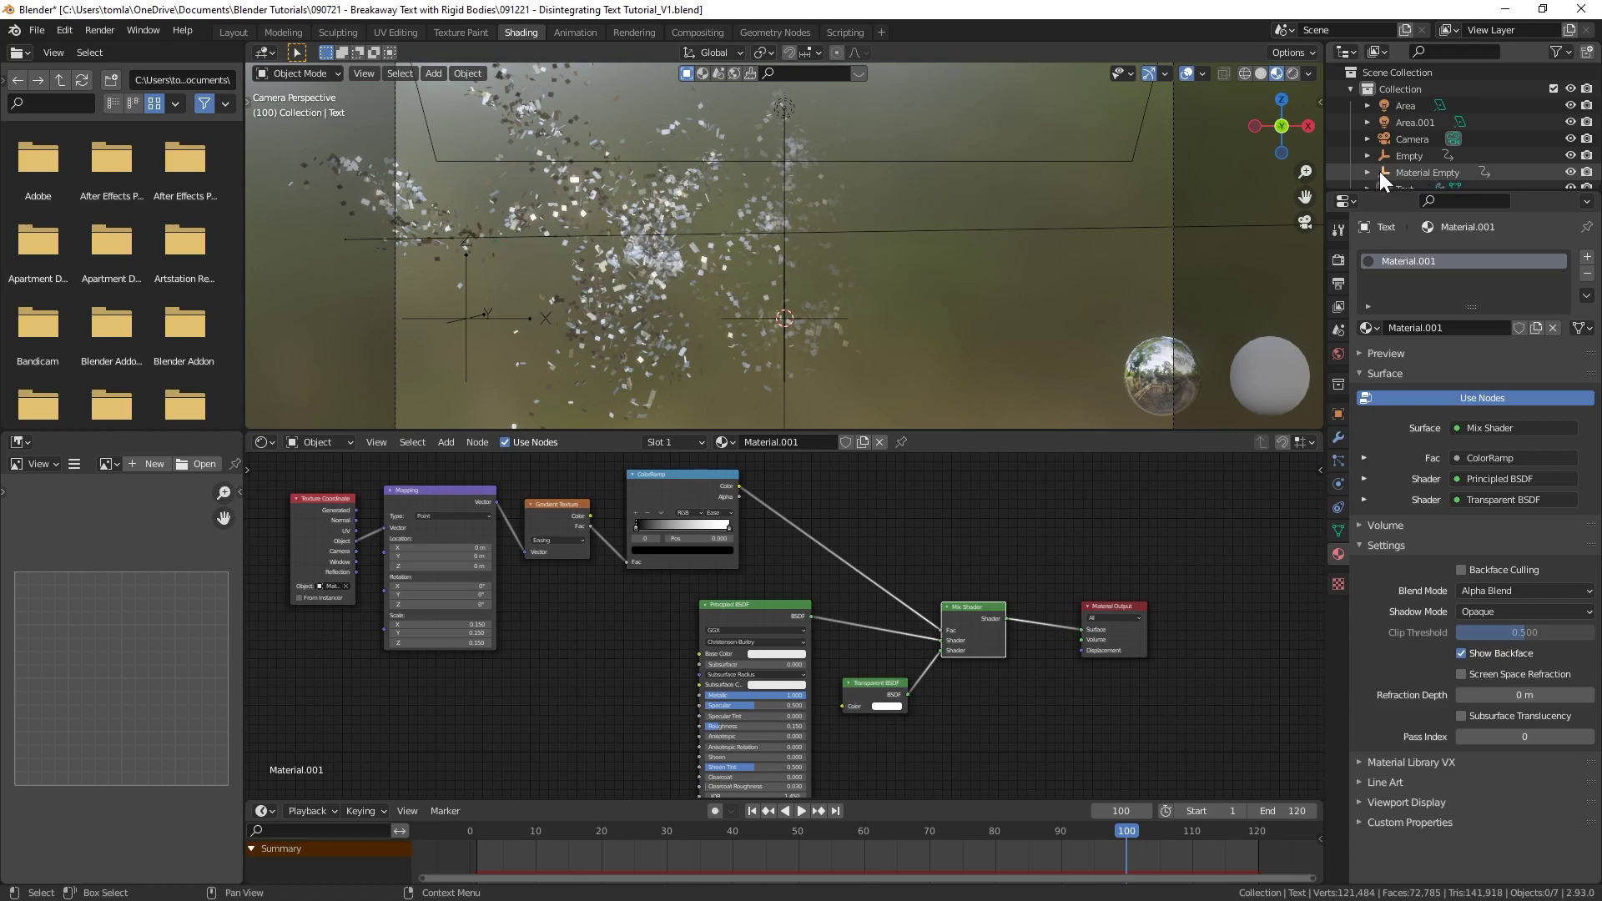
# - Move the Material Empty 8 m left along X and keyframe its location at frame 100
pyautogui.click(1422, 172)
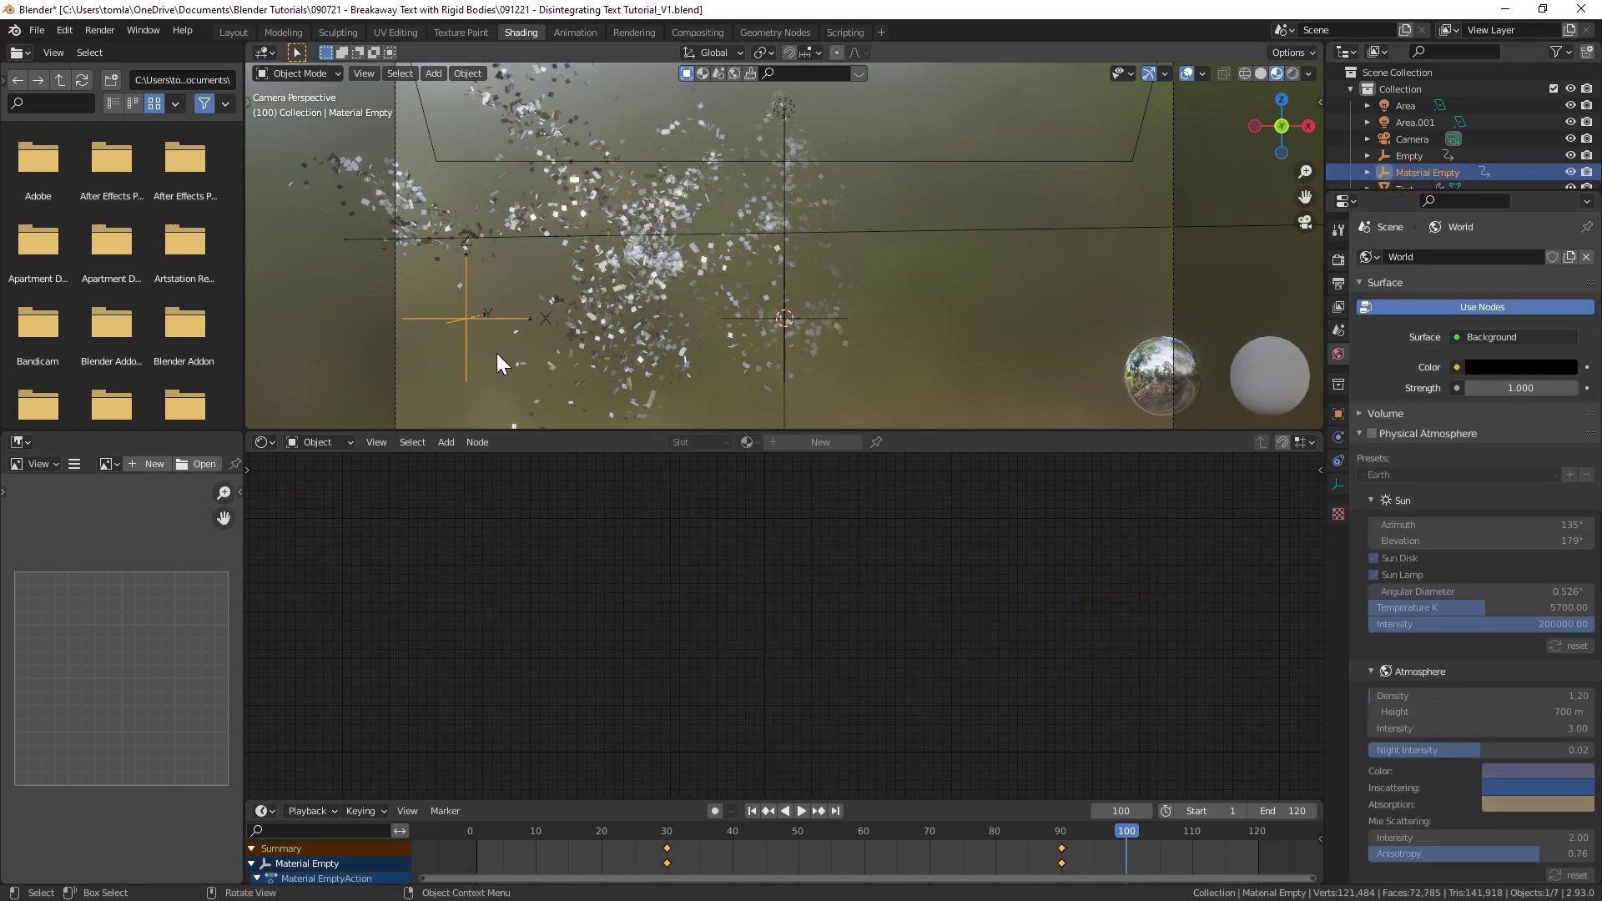
pyautogui.press('g')
pyautogui.press('x')
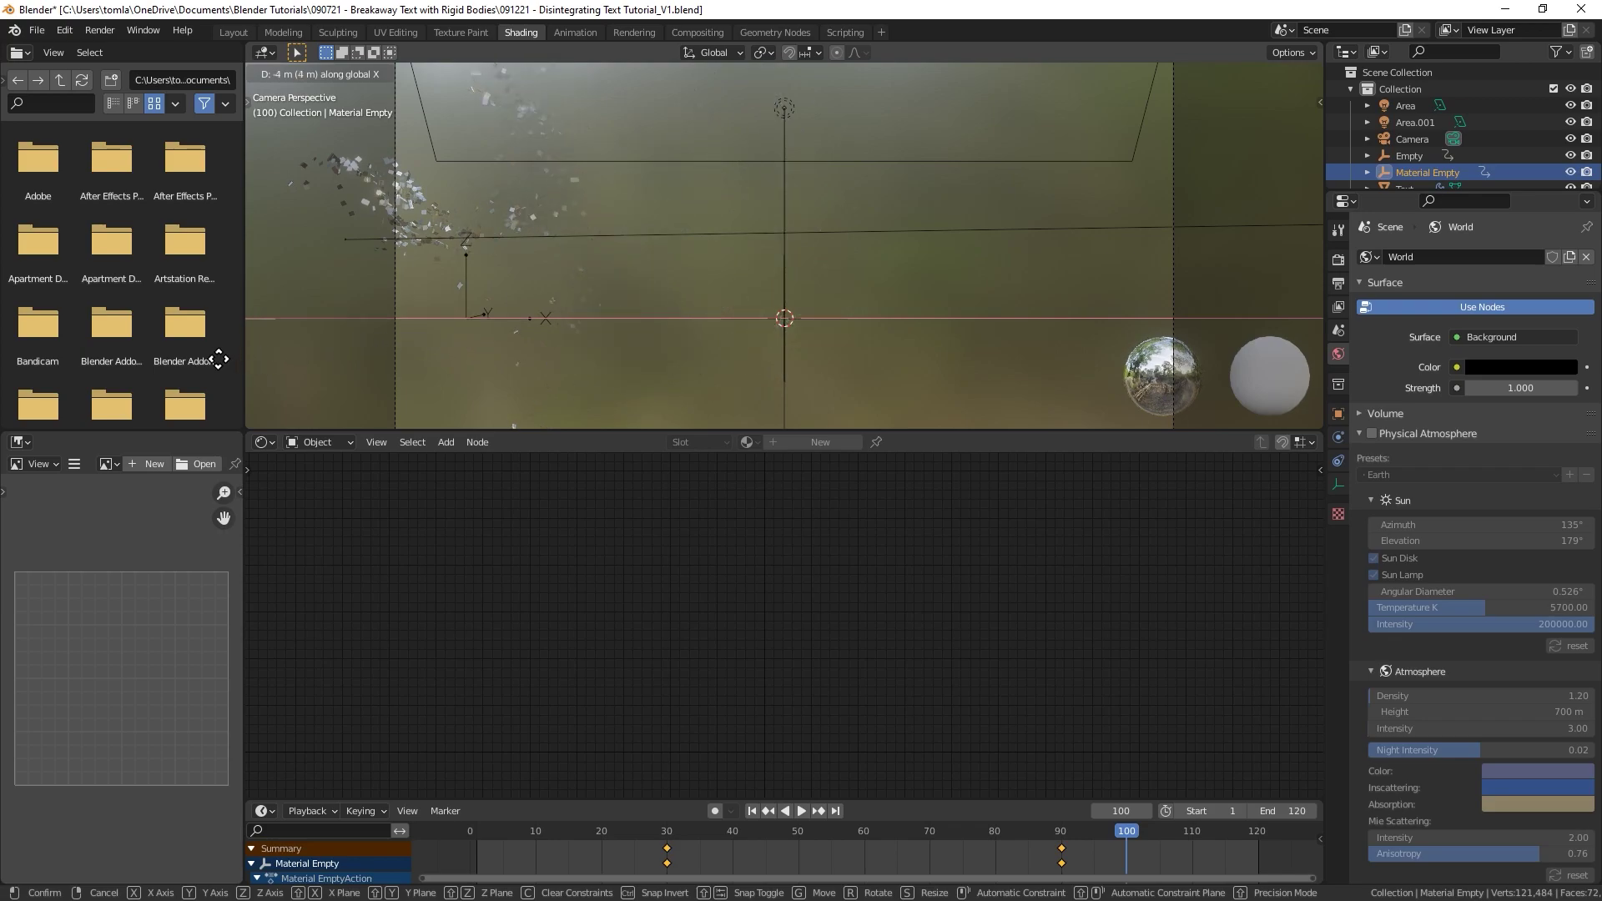
pyautogui.click(4, 463)
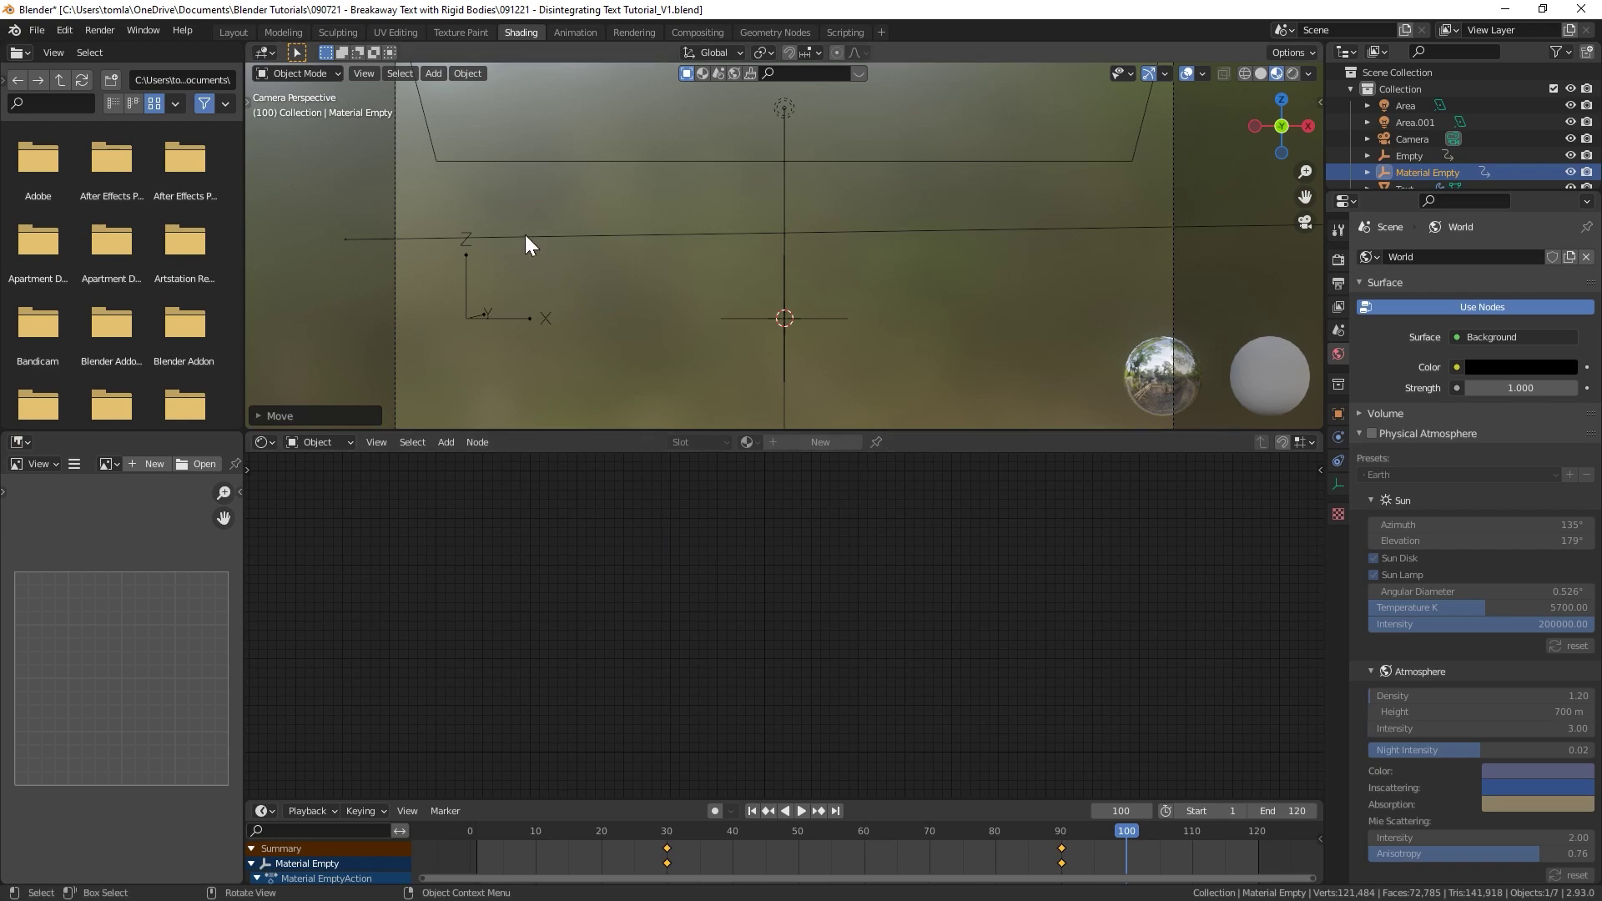
pyautogui.press('i')
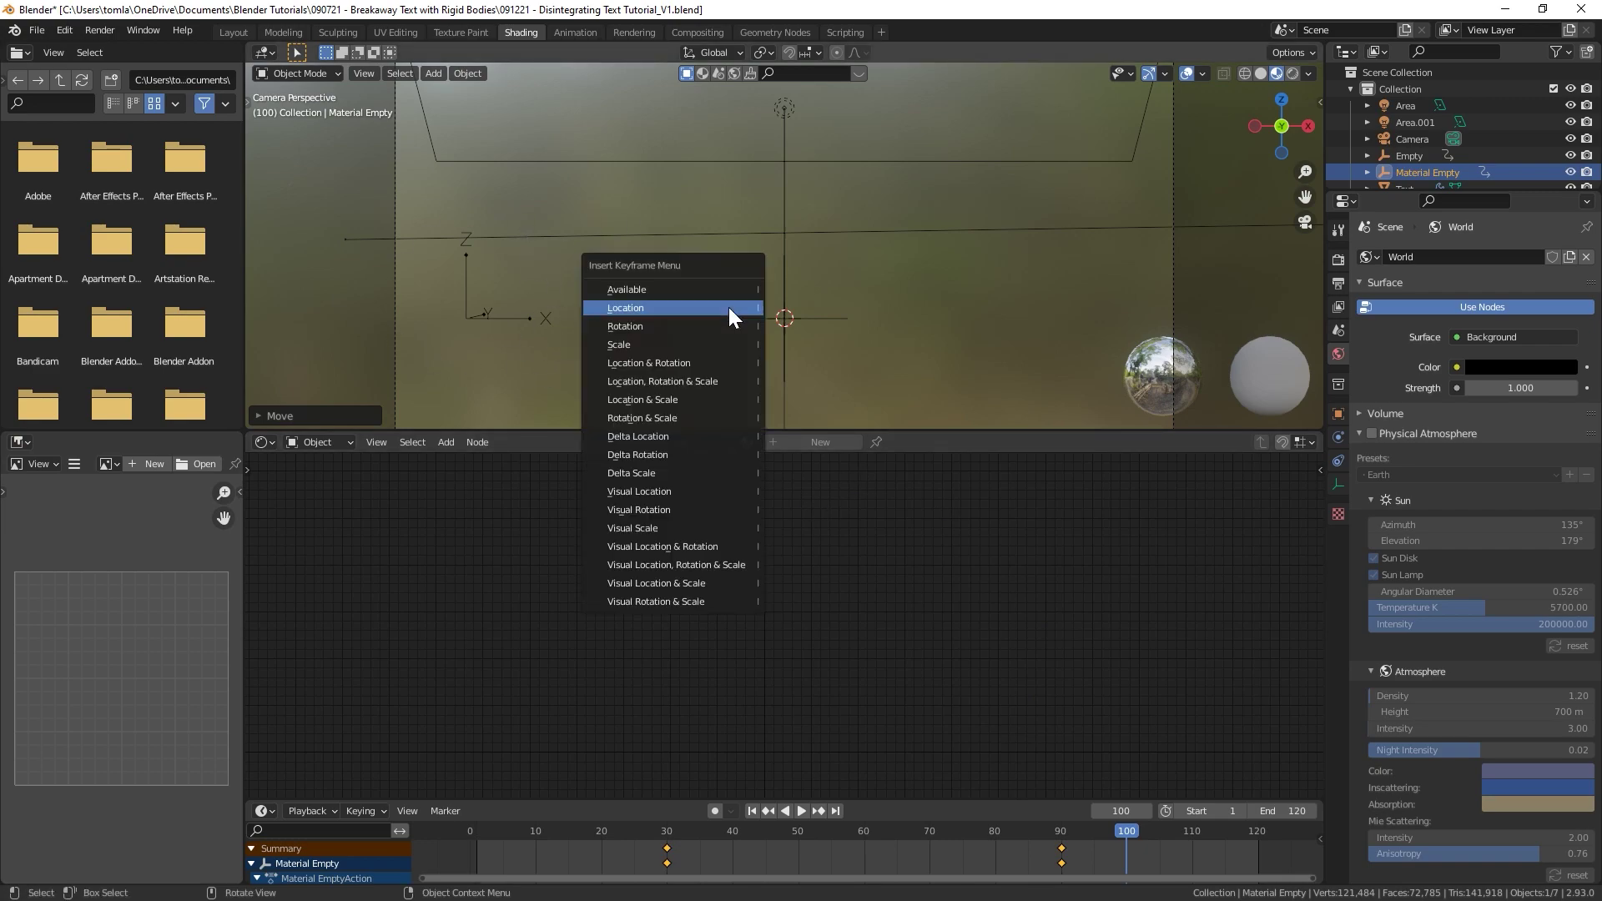
pyautogui.click(728, 307)
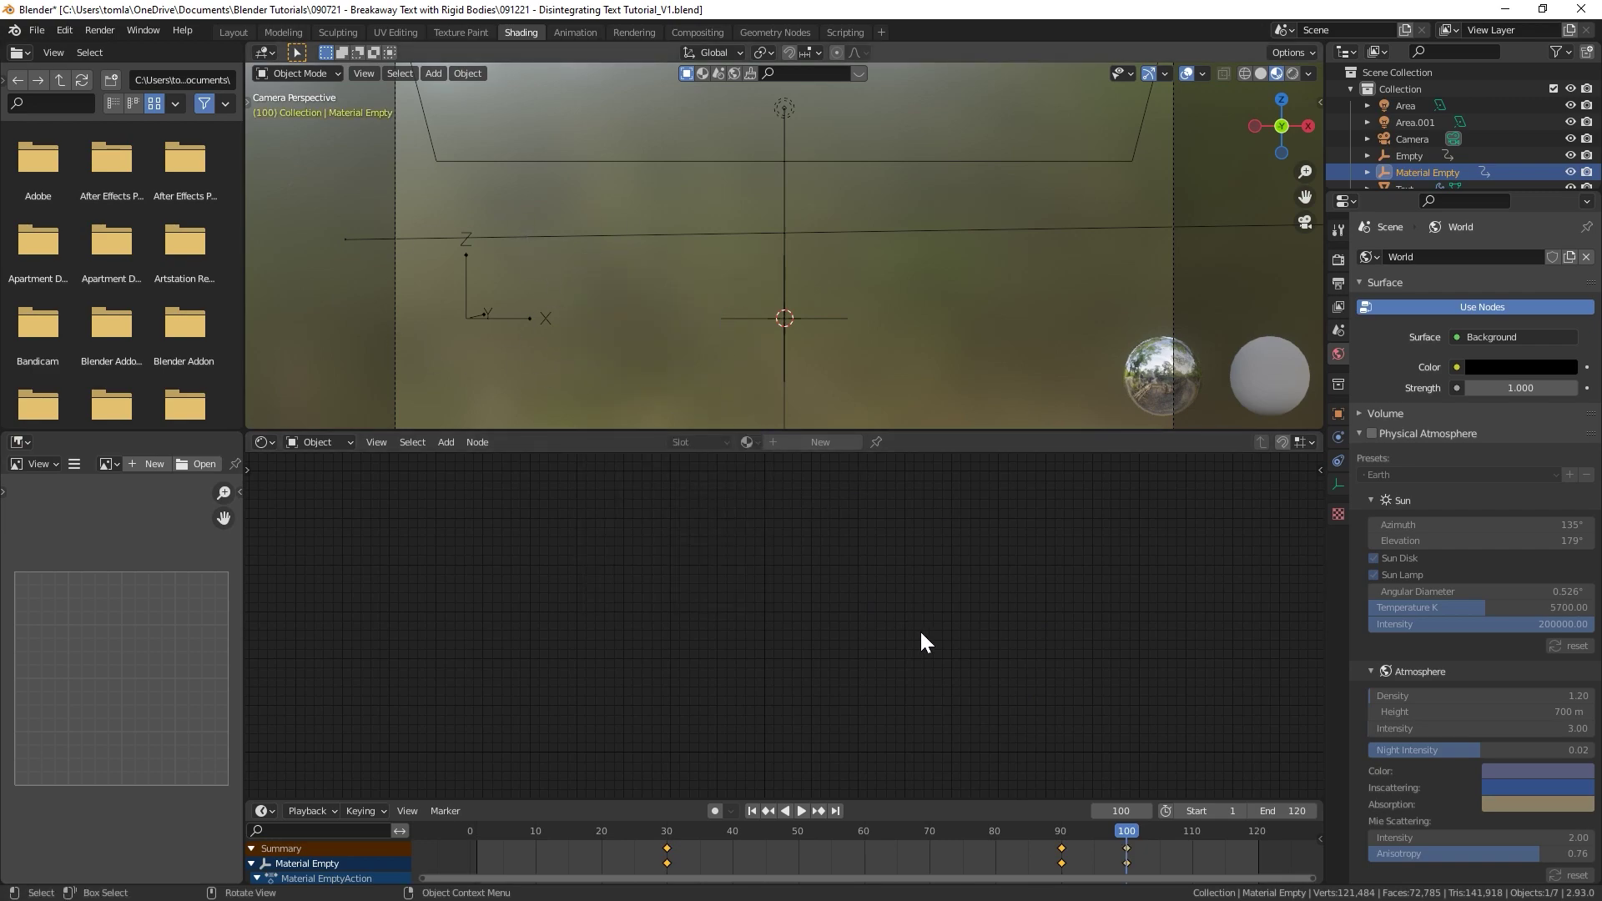
# - Delete the old keyframe near frame 92, shift the new keys to frame 90, and replay
pyautogui.click(1060, 863)
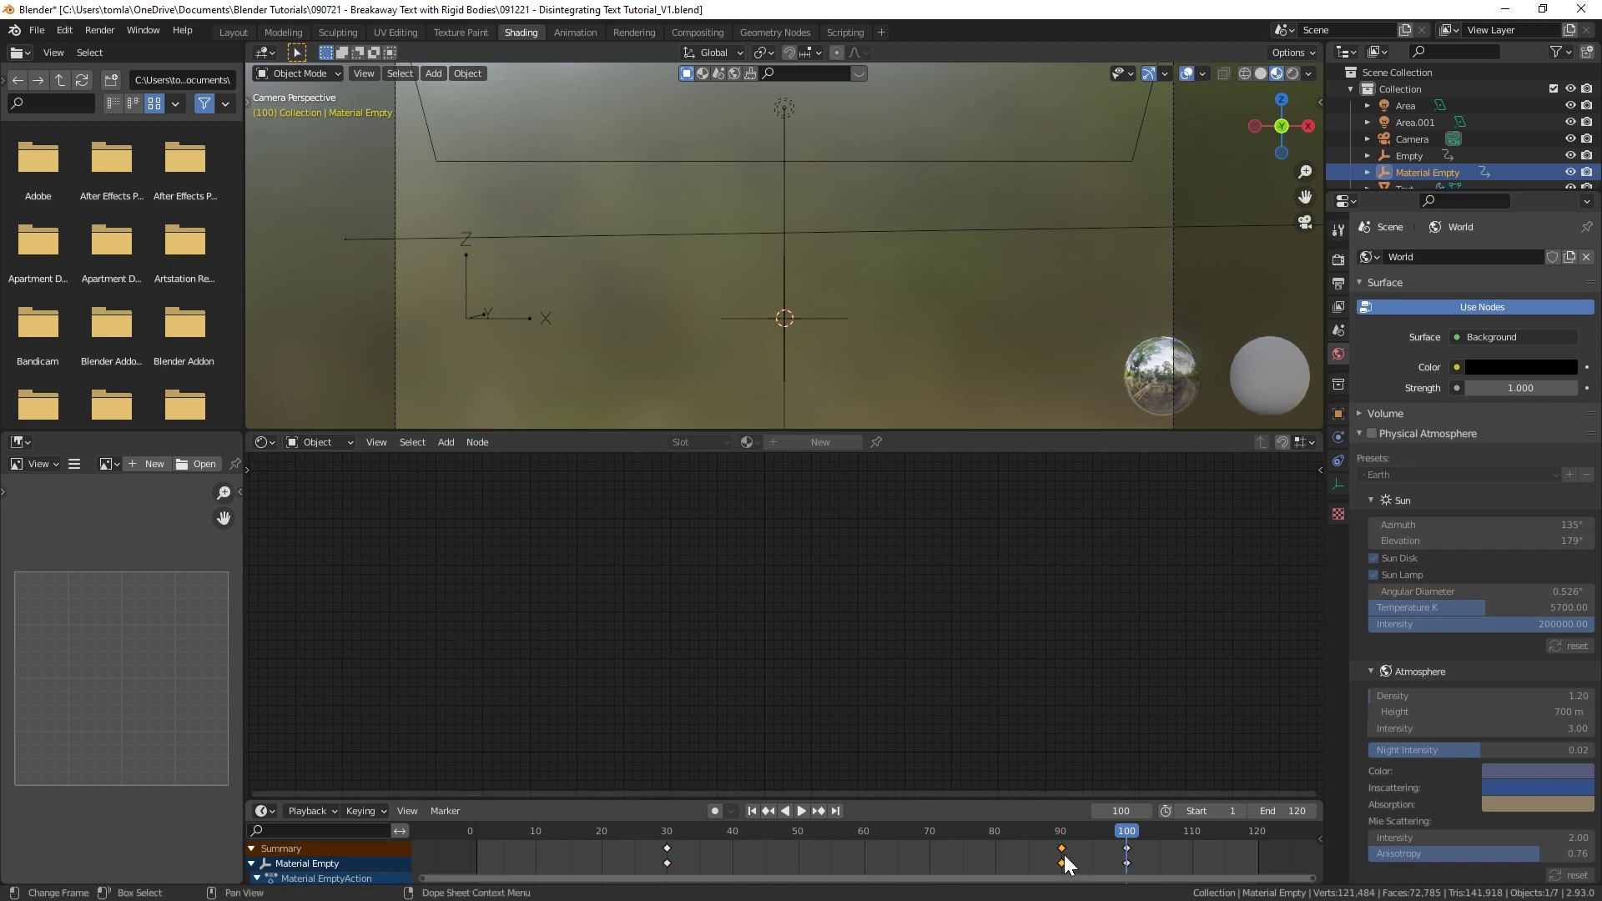
pyautogui.press('x')
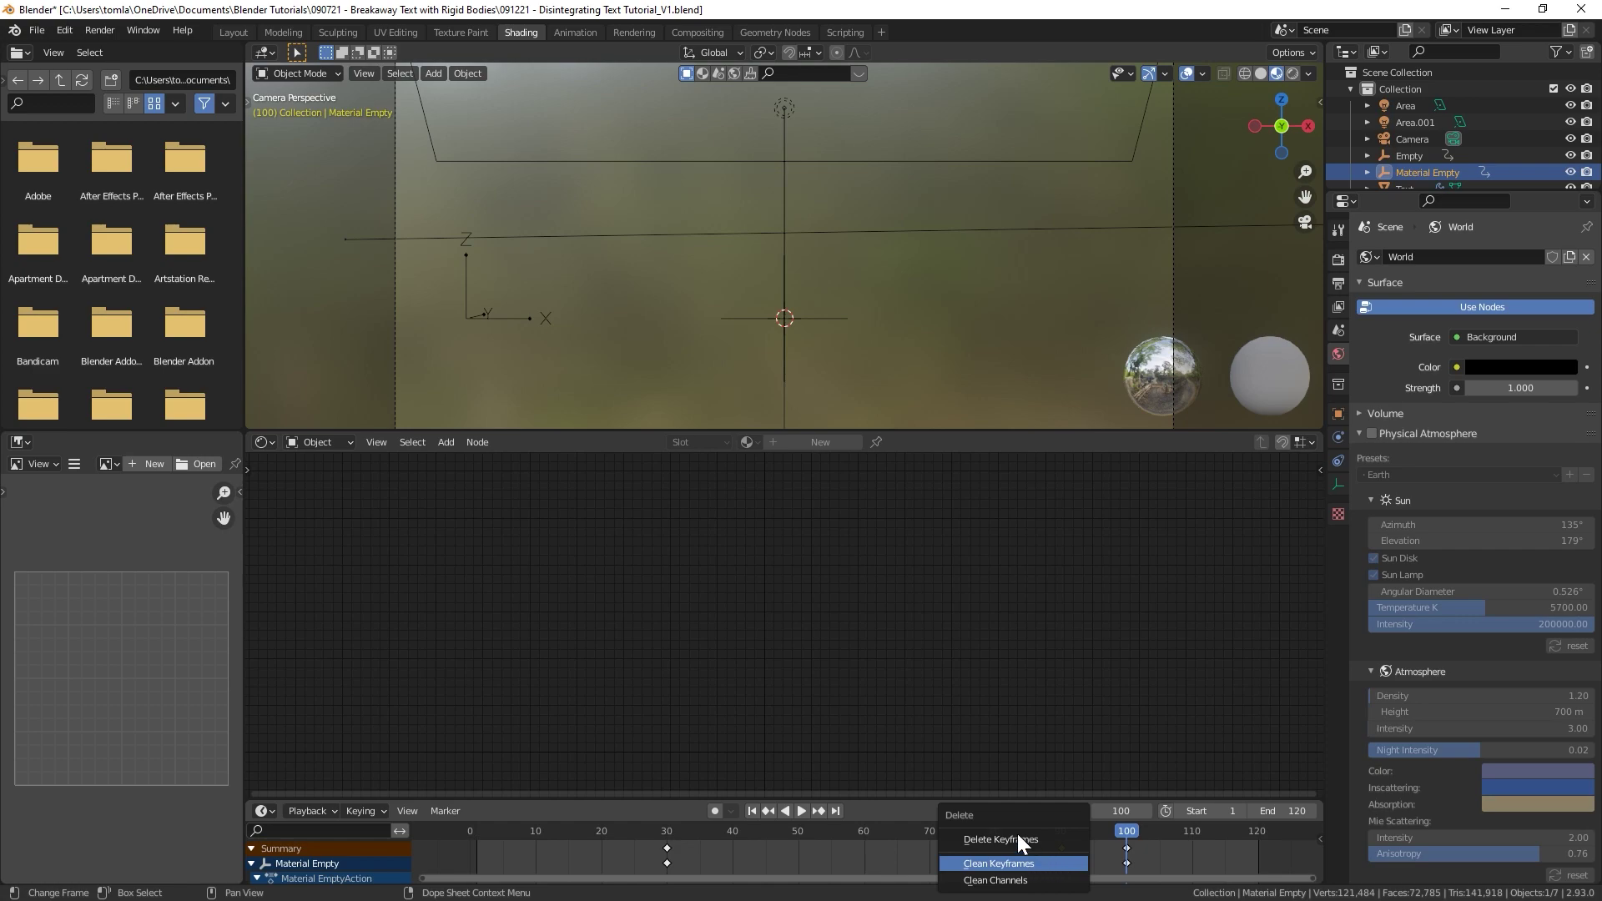
pyautogui.click(1035, 838)
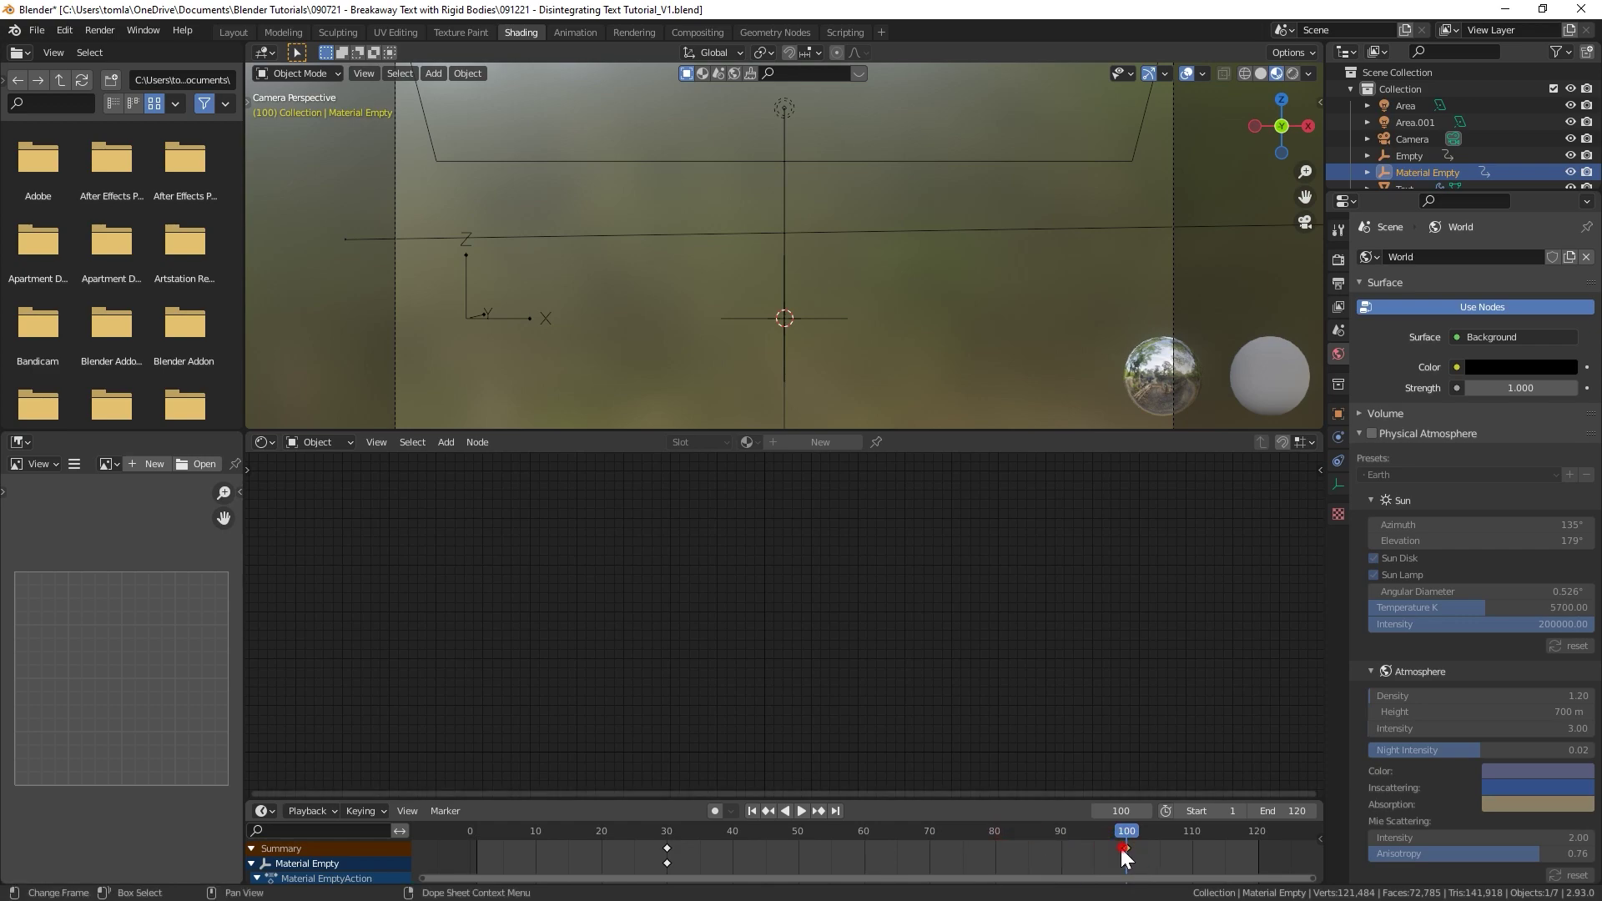
pyautogui.moveTo(1120, 848); pyautogui.dragTo(1063, 848)
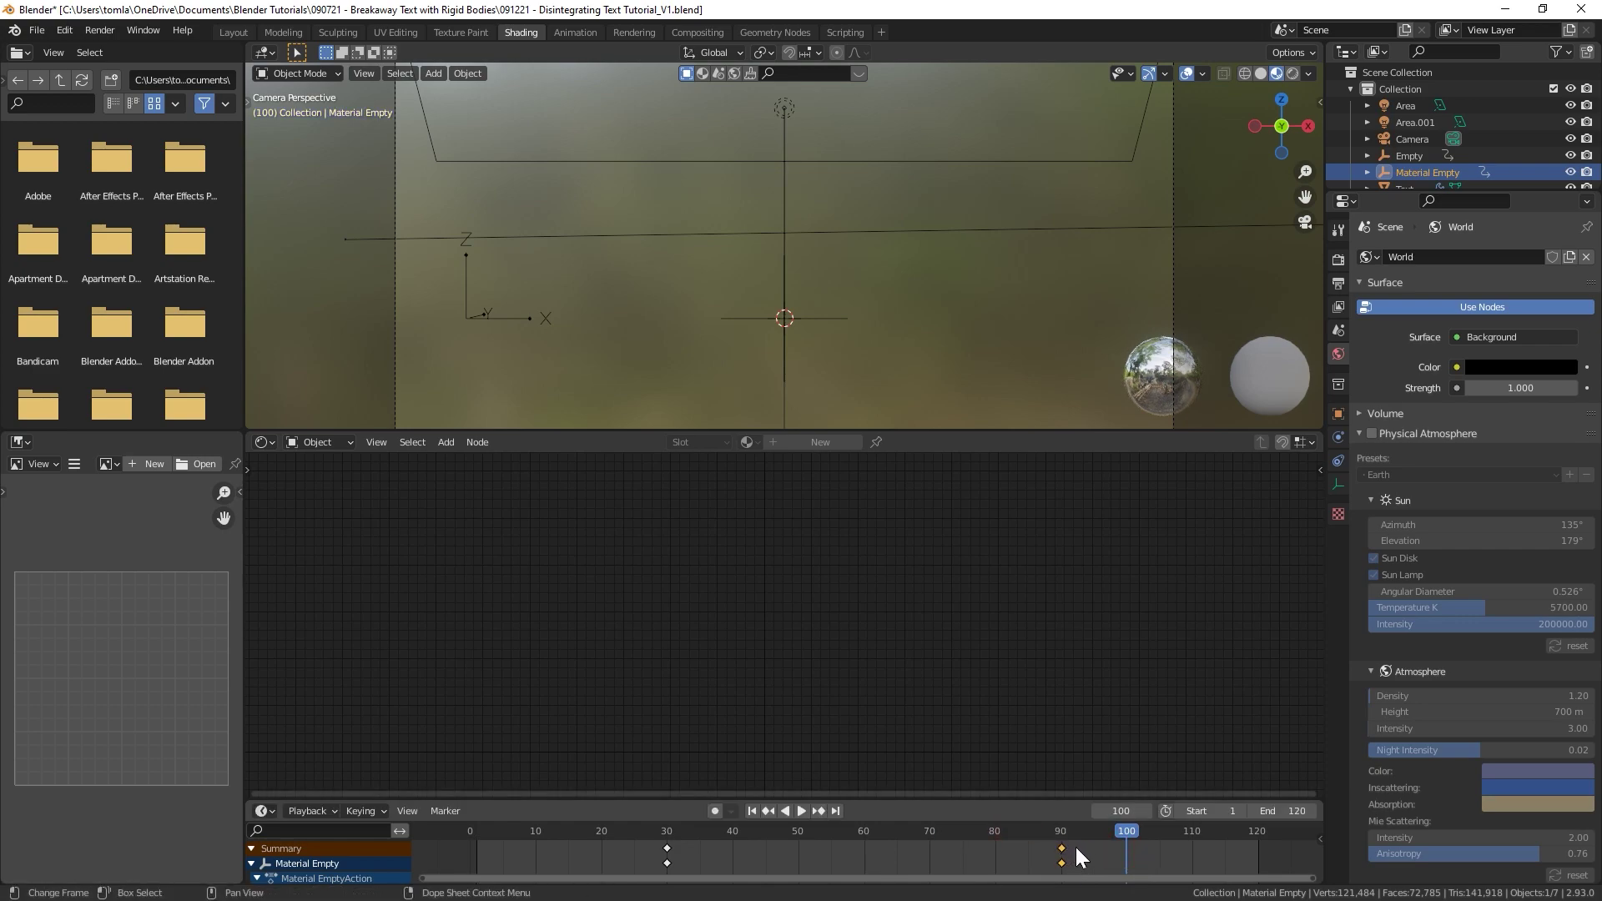
pyautogui.click(653, 837)
pyautogui.press('space')
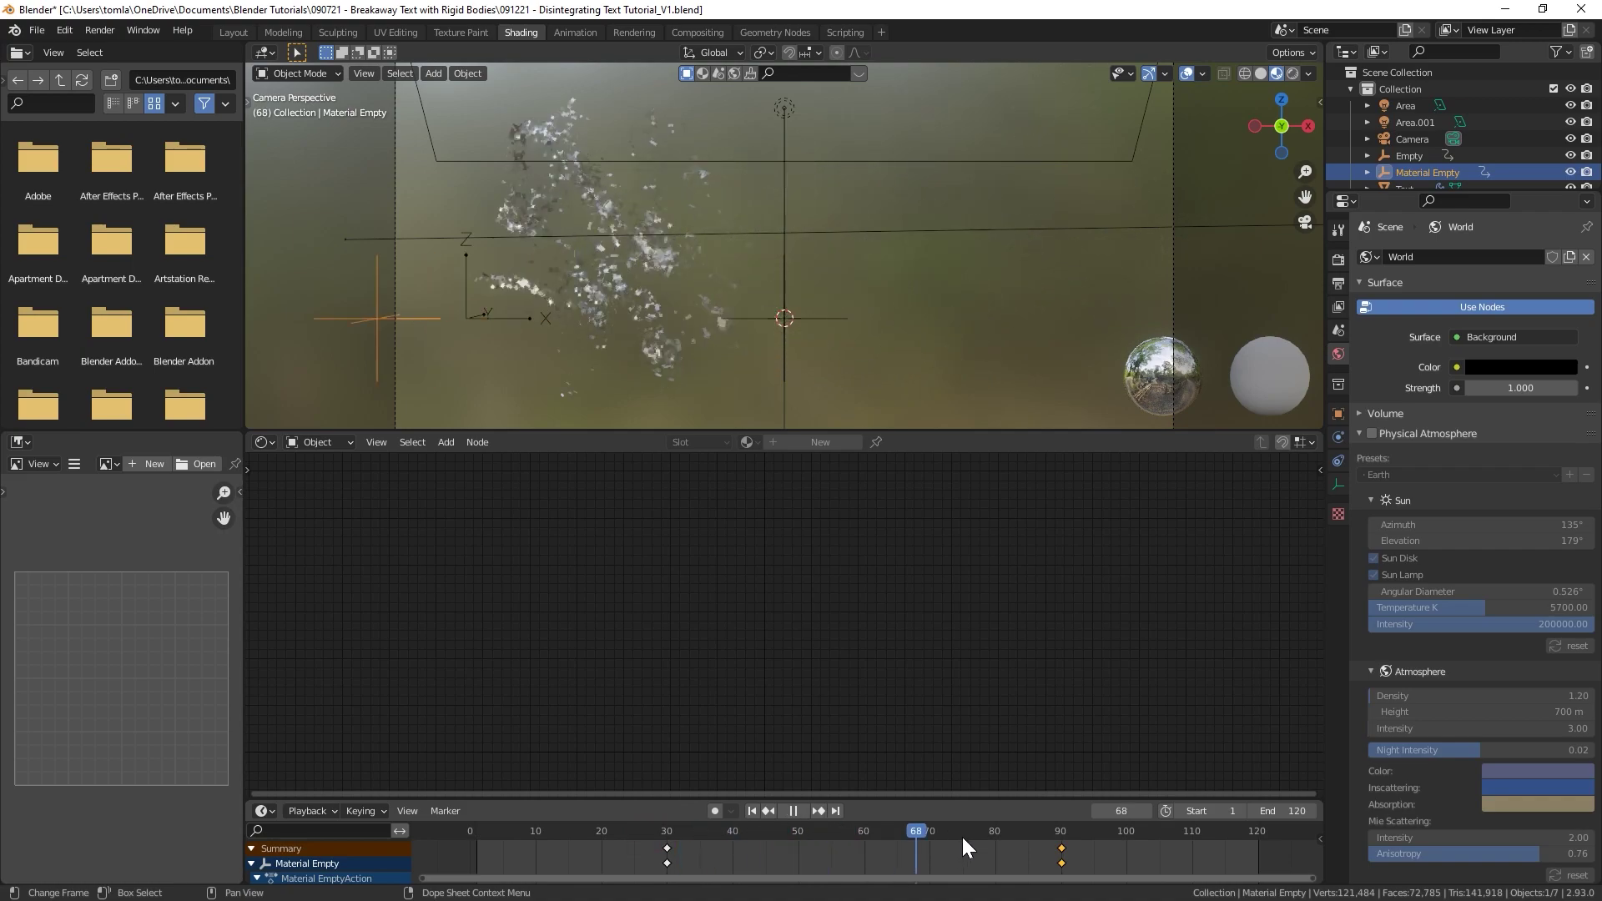
pyautogui.moveTo(963, 837); pyautogui.dragTo(513, 843)
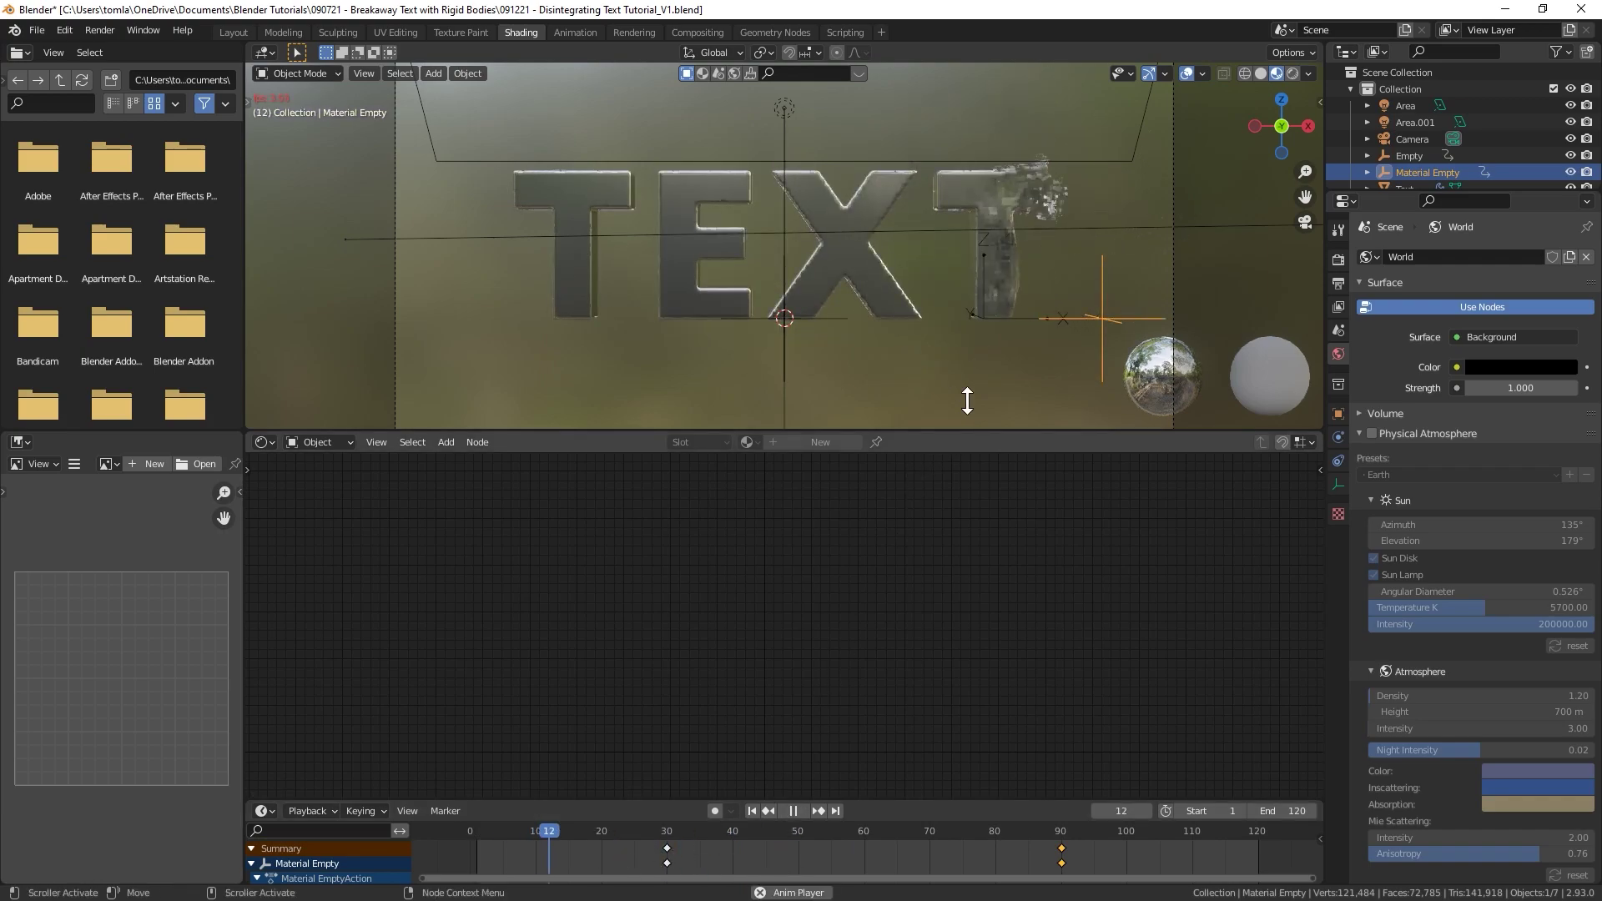
# - Scrub the timeline from an early frame forward to review the text disintegrating
pyautogui.click(584, 834)
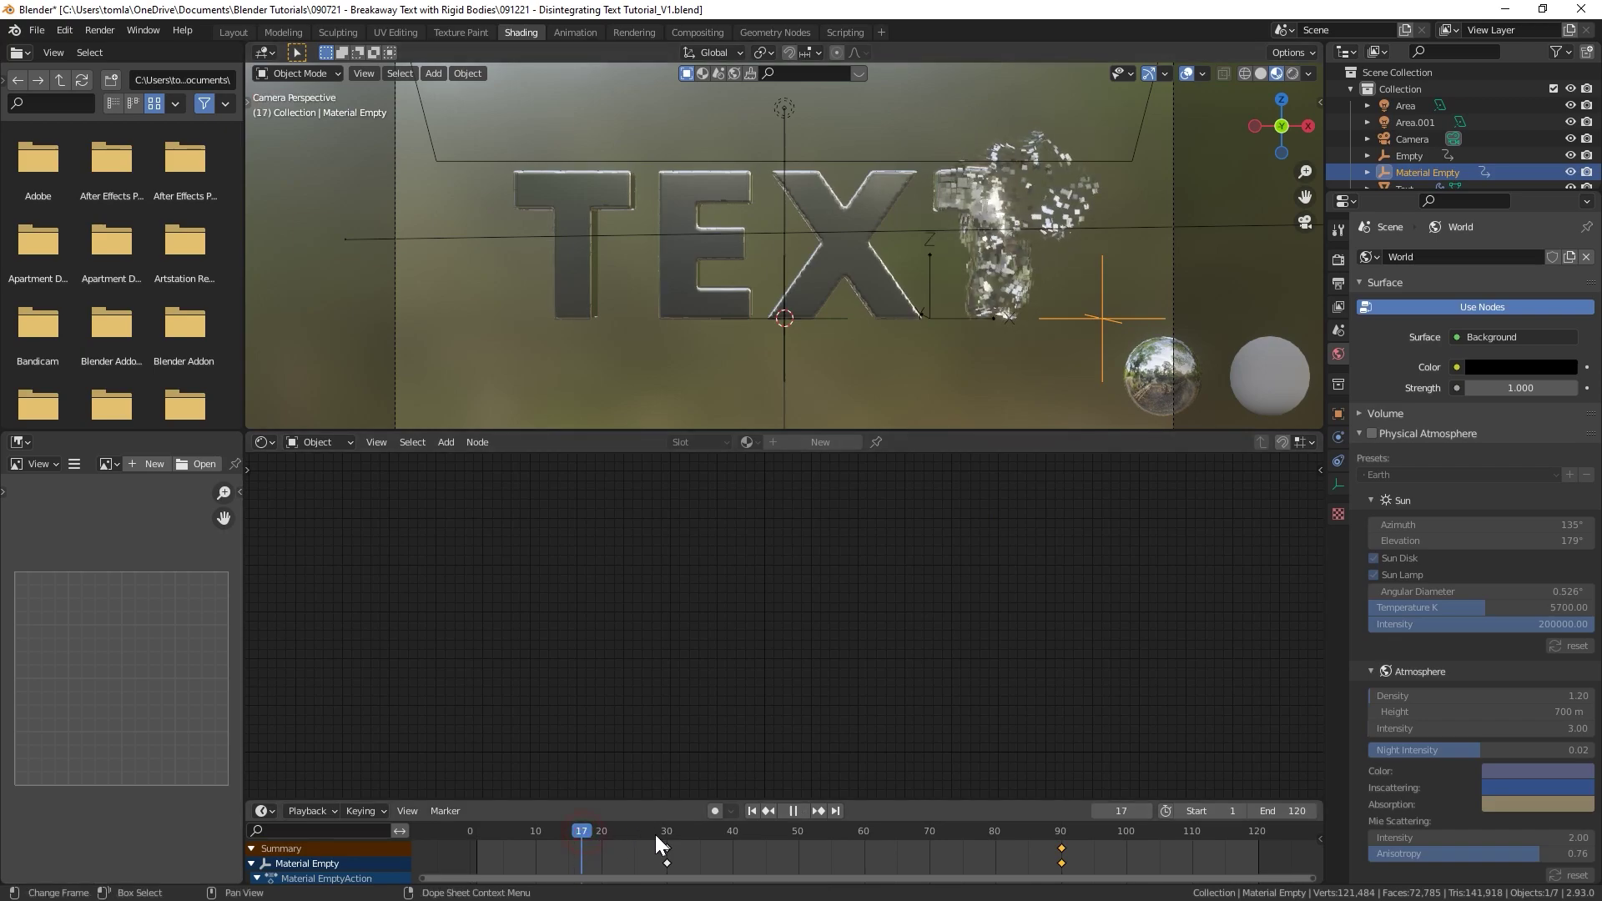
pyautogui.moveTo(654, 834); pyautogui.dragTo(916, 844)
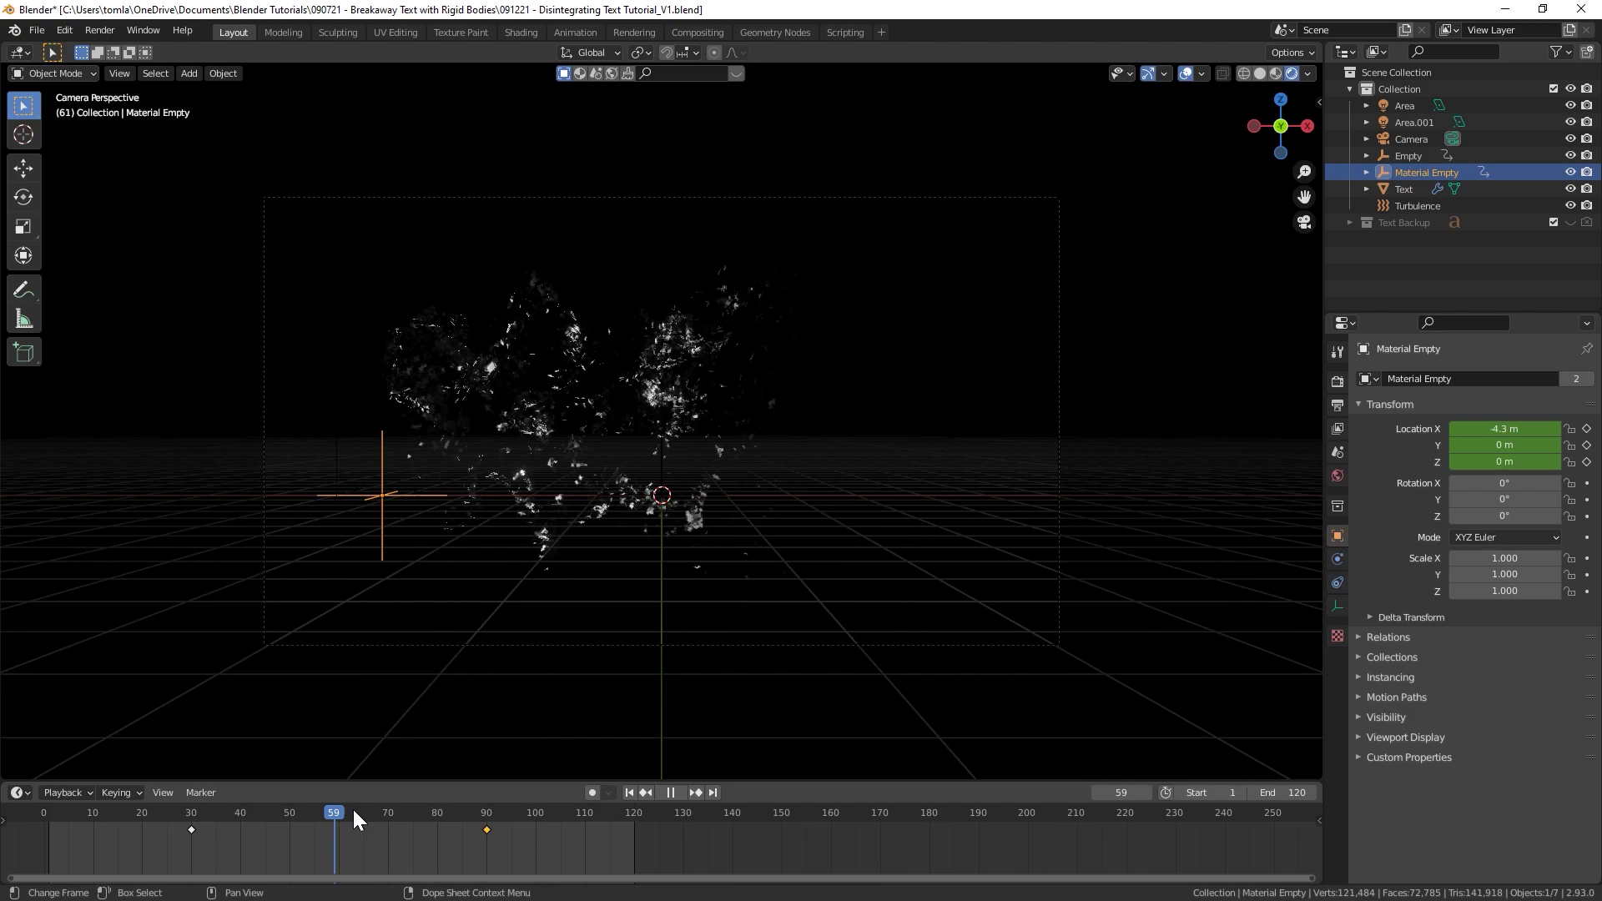